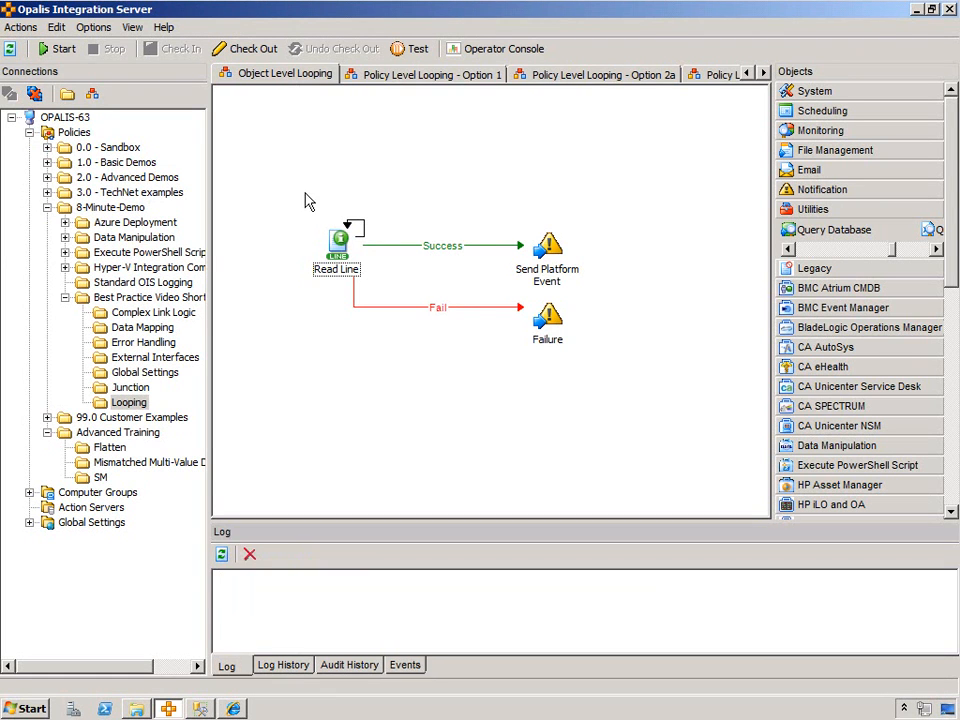
{"action": "left_click", "coordinate": [343, 252]}
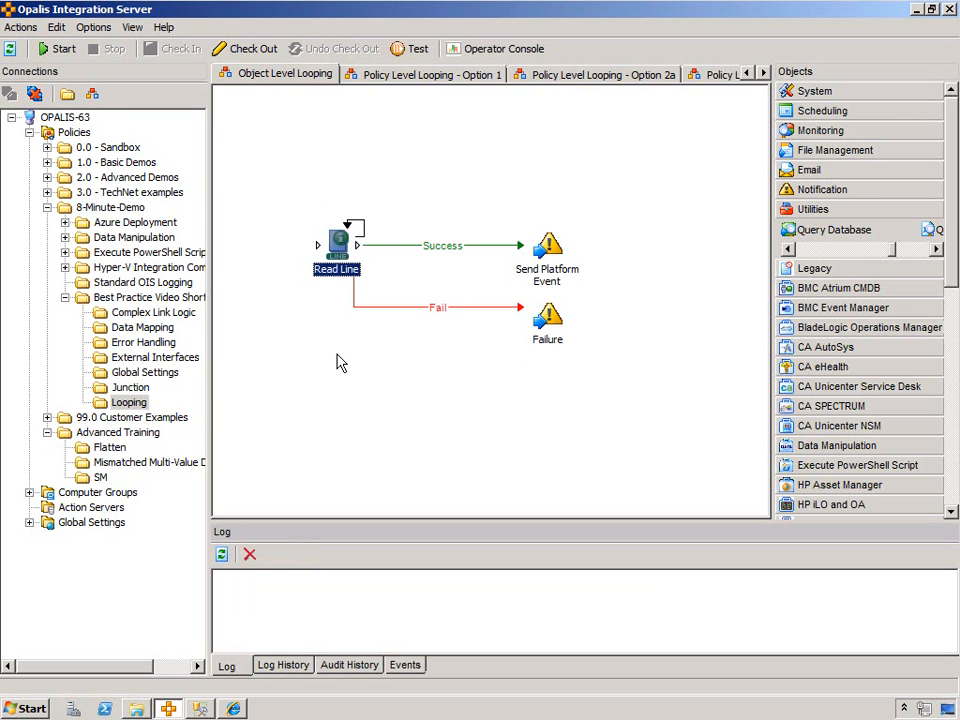
{"action": "left_click", "coordinate": [367, 366]}
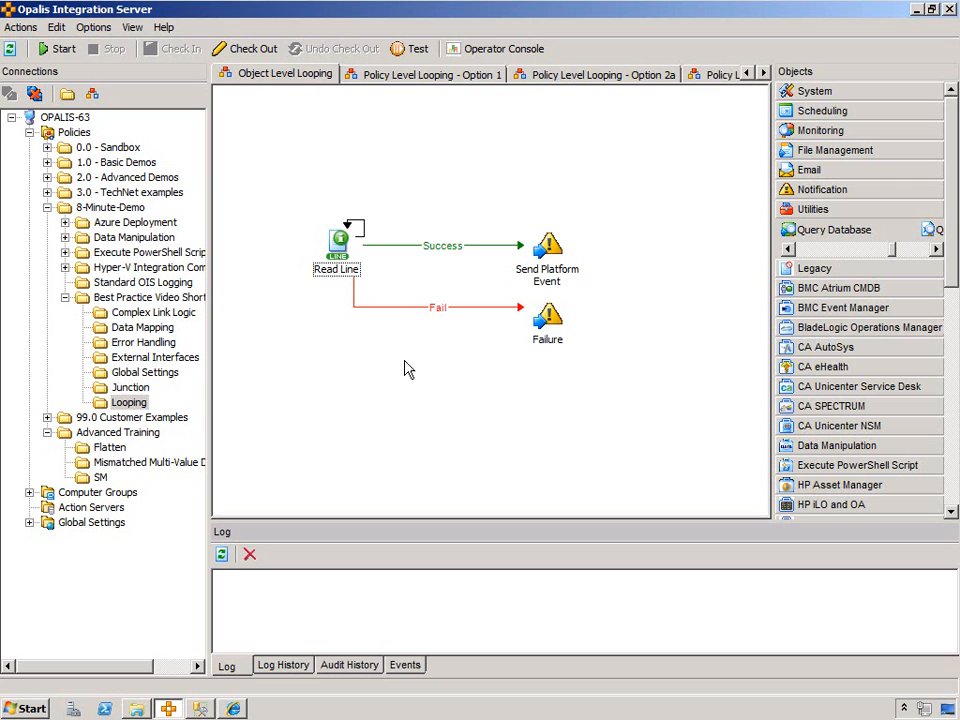
{"action": "left_click", "coordinate": [341, 247]}
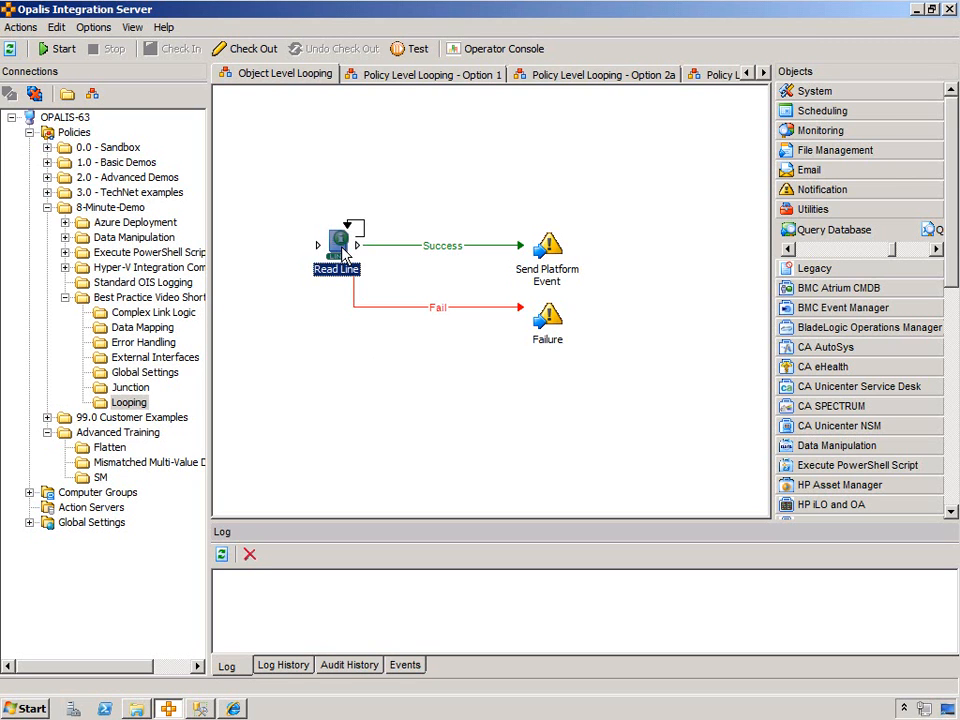
{"action": "left_click", "coordinate": [396, 326]}
Review the Read Line object's file and line number details, and close its properties without changes.
{"action": "left_click", "coordinate": [349, 252]}
{"action": "right_click", "coordinate": [342, 248]}
{"action": "left_click", "coordinate": [378, 380]}
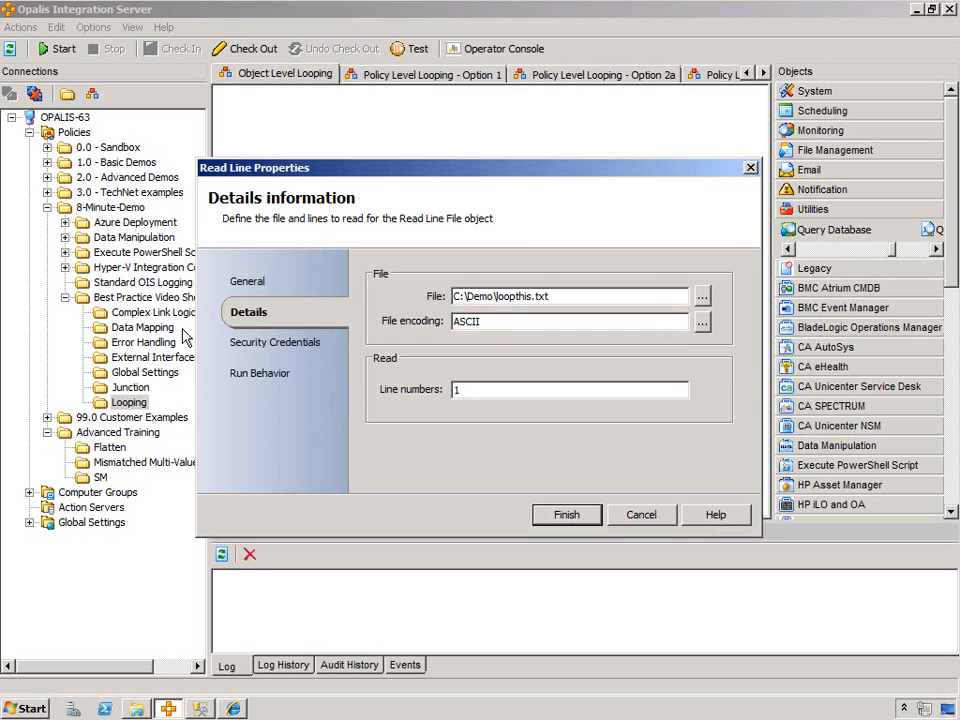
{"action": "left_click", "coordinate": [632, 519]}
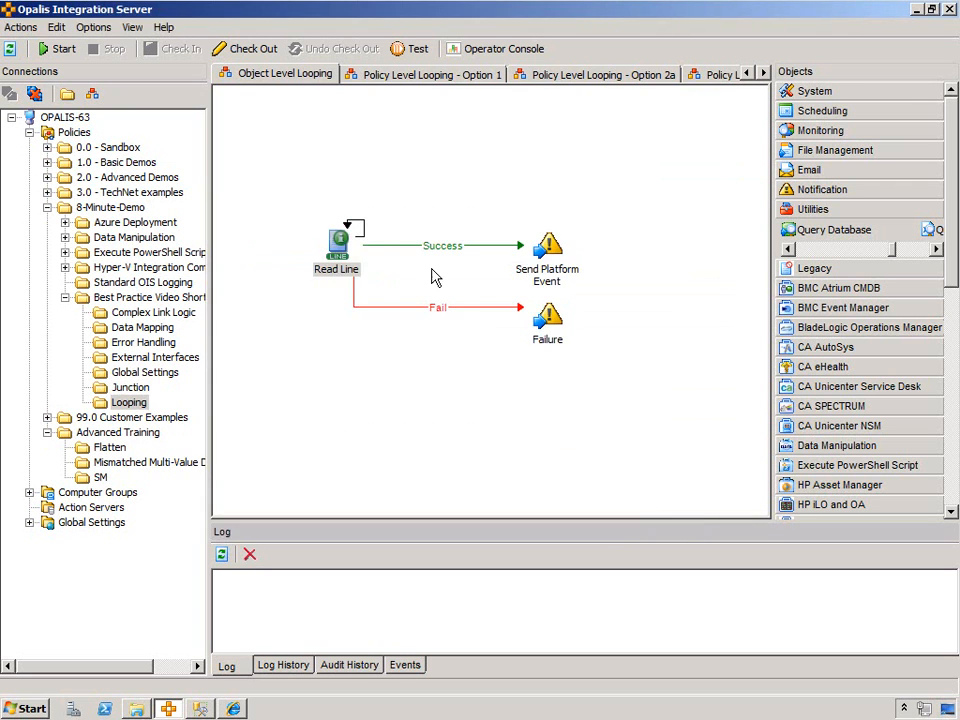
Open the Read Line object's looping settings and set the delay between attempts to 2 with looping enabled.
{"action": "right_click", "coordinate": [342, 249]}
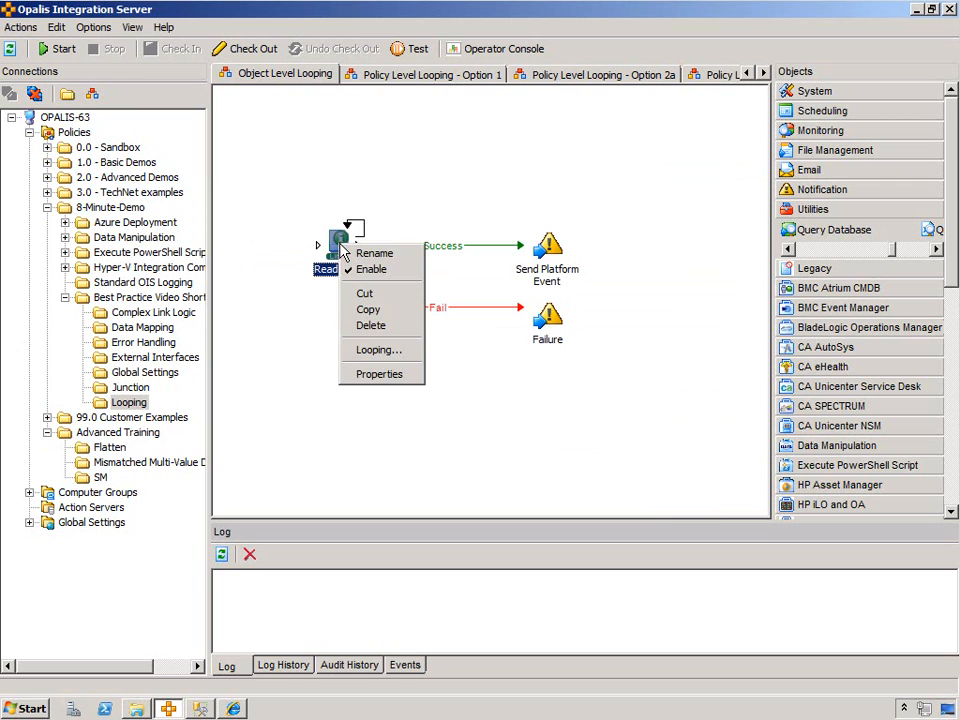
{"action": "left_click", "coordinate": [385, 350]}
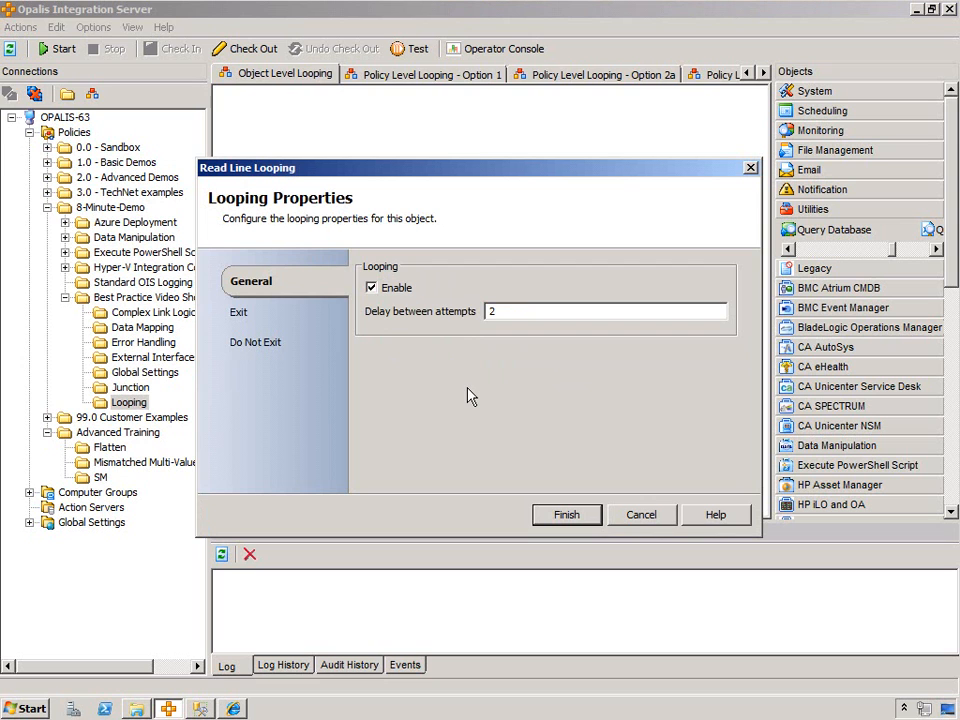
{"action": "left_click", "coordinate": [388, 295]}
{"action": "double_click", "coordinate": [521, 313]}
{"action": "key", "text": "BackSpace"}
{"action": "left_click", "coordinate": [394, 288]}
{"action": "left_click", "coordinate": [510, 313]}
{"action": "type", "text": "2"}
Compare the Exit conditions with the Do Not Exit conditions of the Read Line loop.
{"action": "left_click", "coordinate": [246, 313]}
{"action": "left_click", "coordinate": [255, 346]}
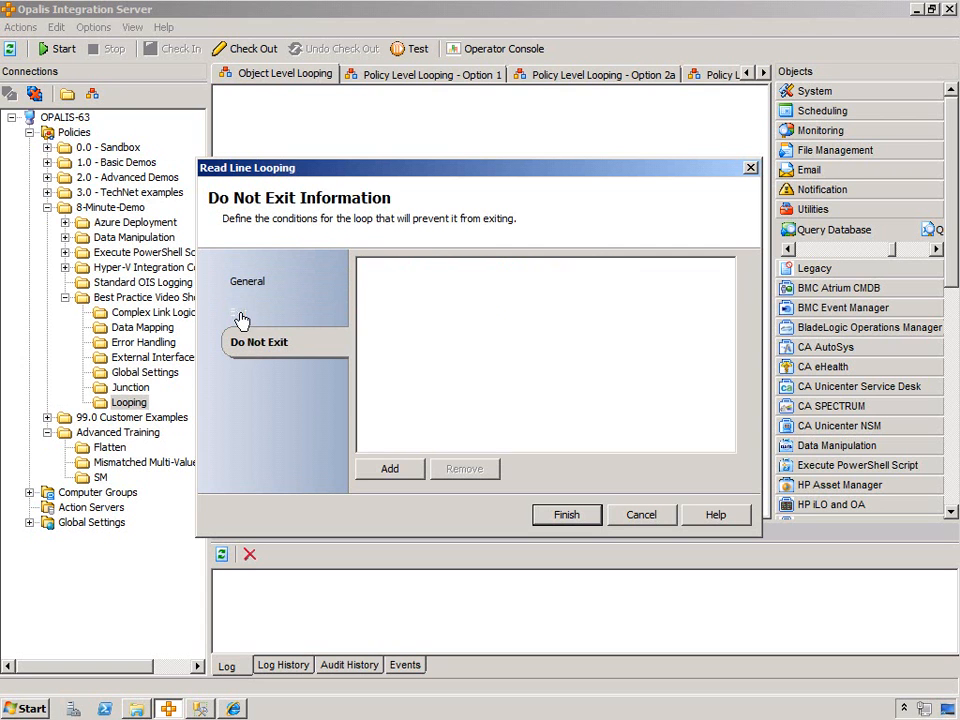
{"action": "left_click", "coordinate": [240, 312]}
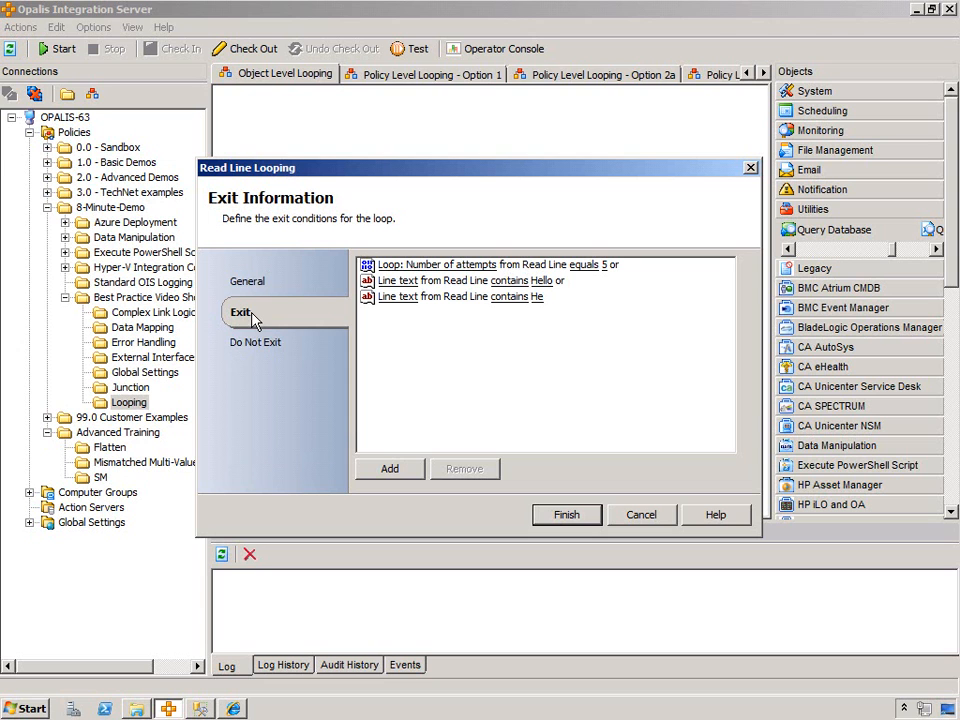
{"action": "left_click", "coordinate": [240, 348]}
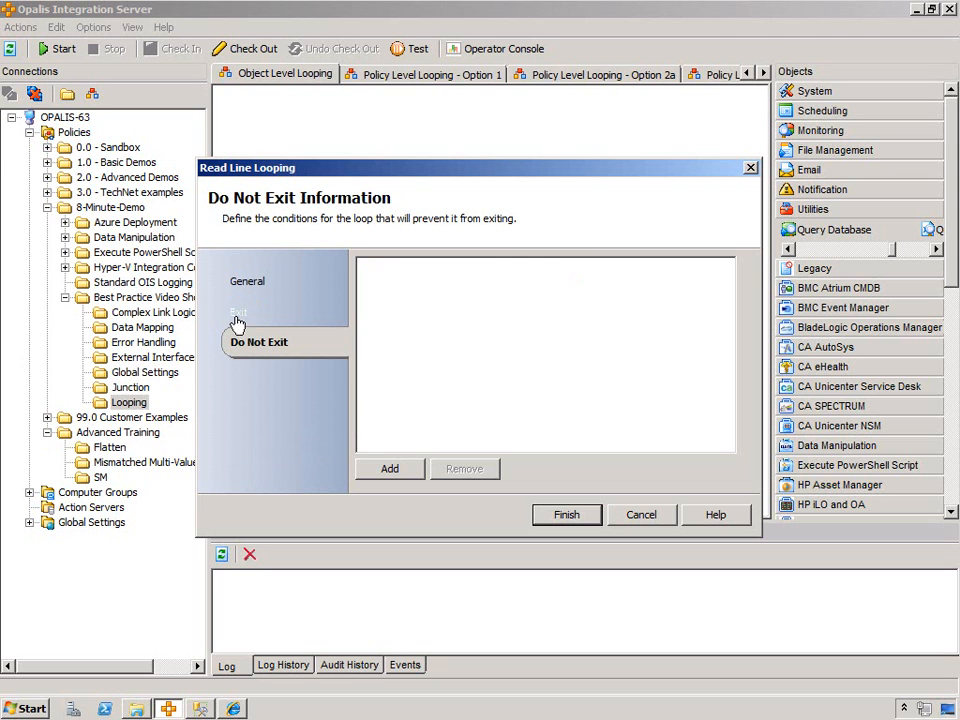
{"action": "left_click", "coordinate": [239, 314]}
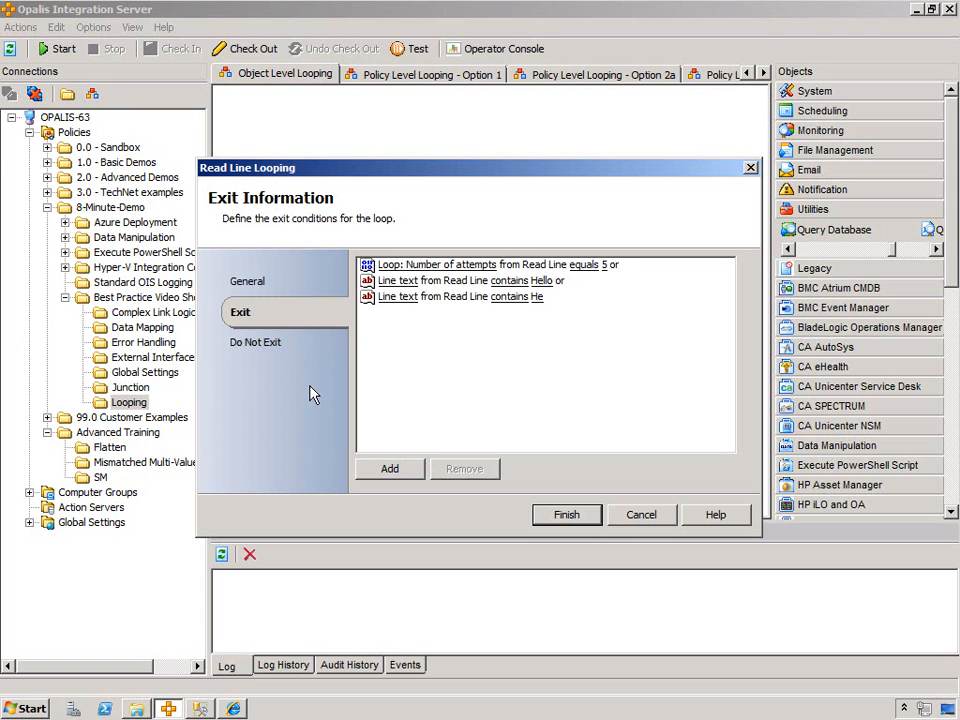
Add a Do Not Exit condition for Read Line returning warning or failed.
{"action": "left_click", "coordinate": [258, 345]}
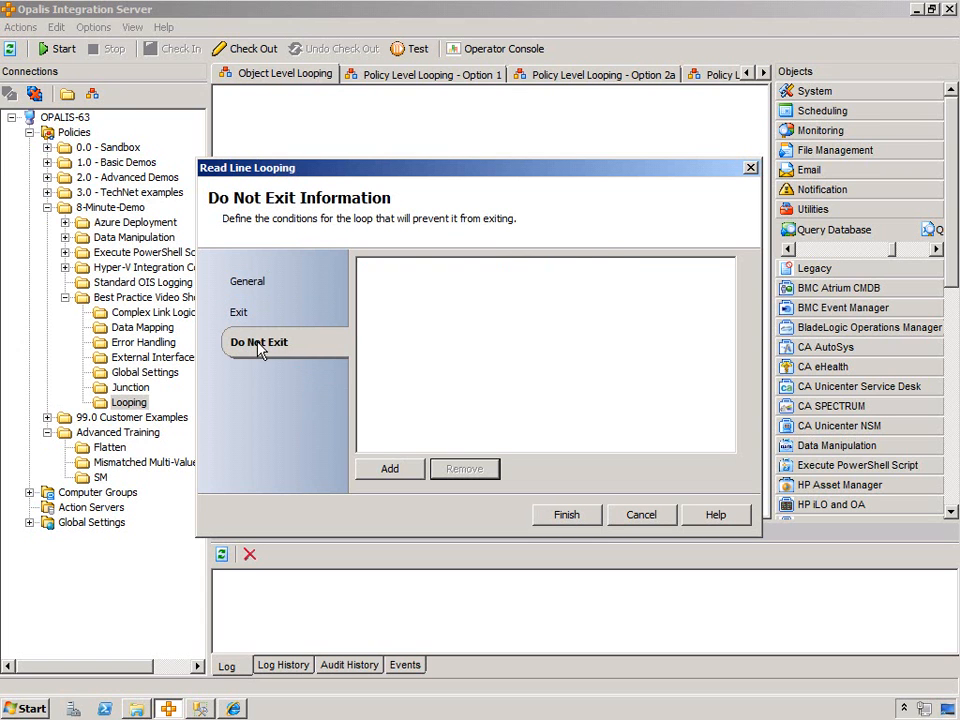
{"action": "left_click", "coordinate": [390, 469]}
{"action": "left_click", "coordinate": [470, 264]}
{"action": "left_click", "coordinate": [385, 288]}
{"action": "left_click", "coordinate": [358, 304]}
{"action": "left_click", "coordinate": [357, 288]}
{"action": "left_click", "coordinate": [357, 272]}
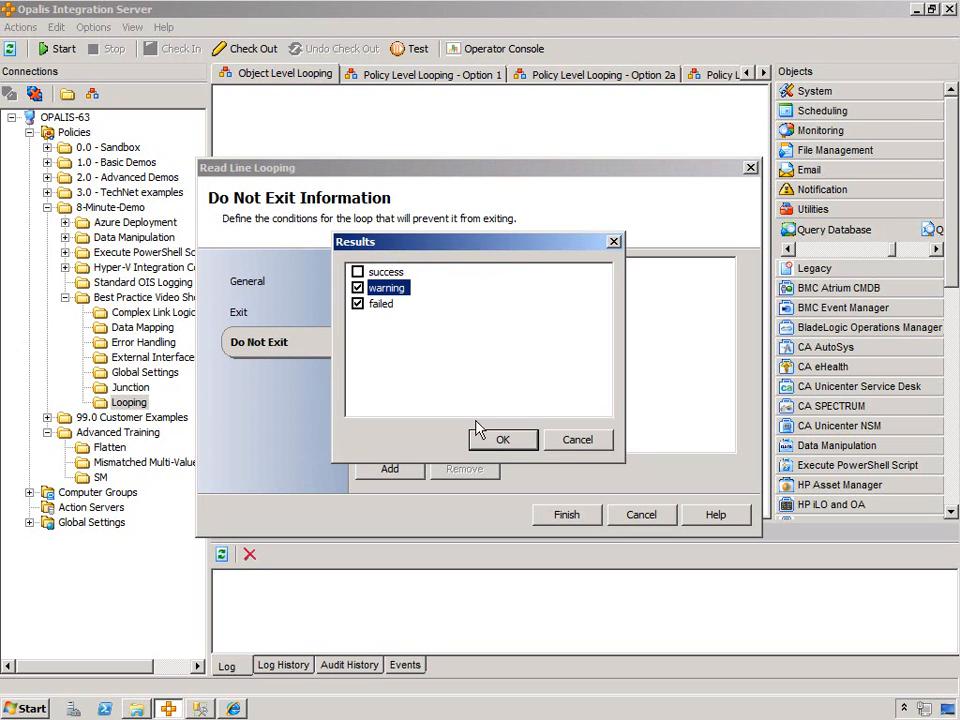
{"action": "left_click", "coordinate": [503, 440]}
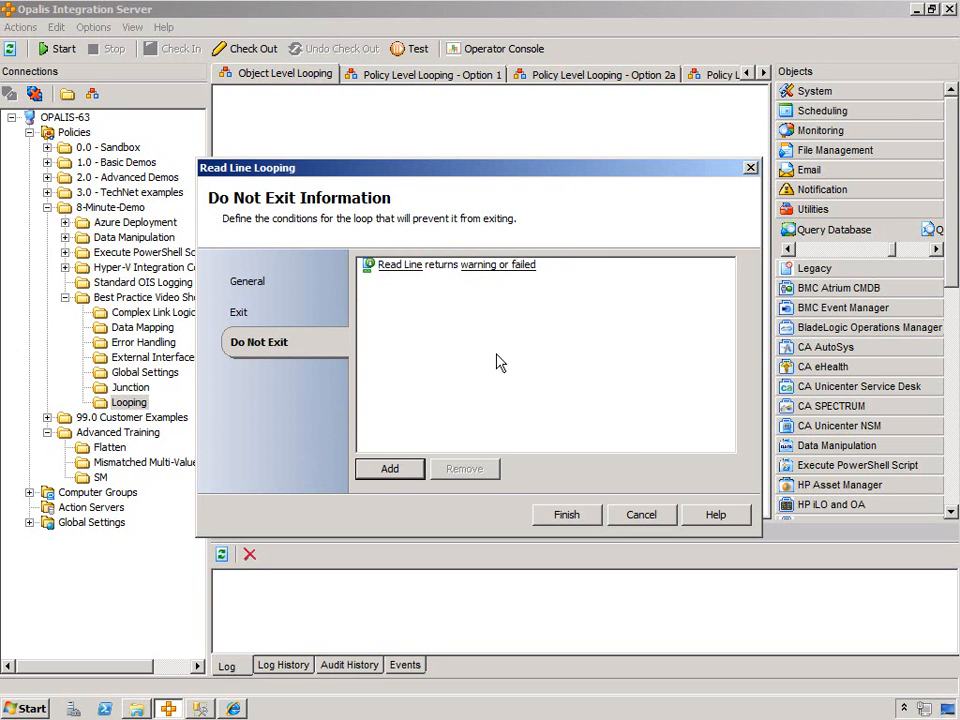
Check the Exit conditions and remove the warning-or-failed condition from the Do Not Exit conditions.
{"action": "left_click", "coordinate": [245, 312]}
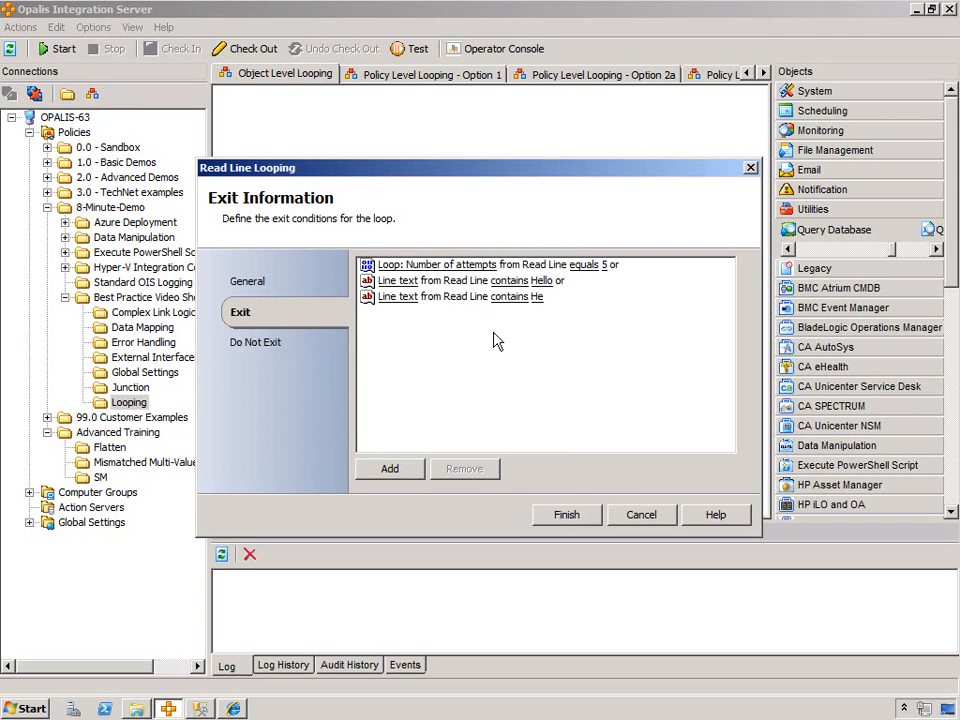
{"action": "left_click", "coordinate": [255, 345]}
{"action": "left_click", "coordinate": [450, 265]}
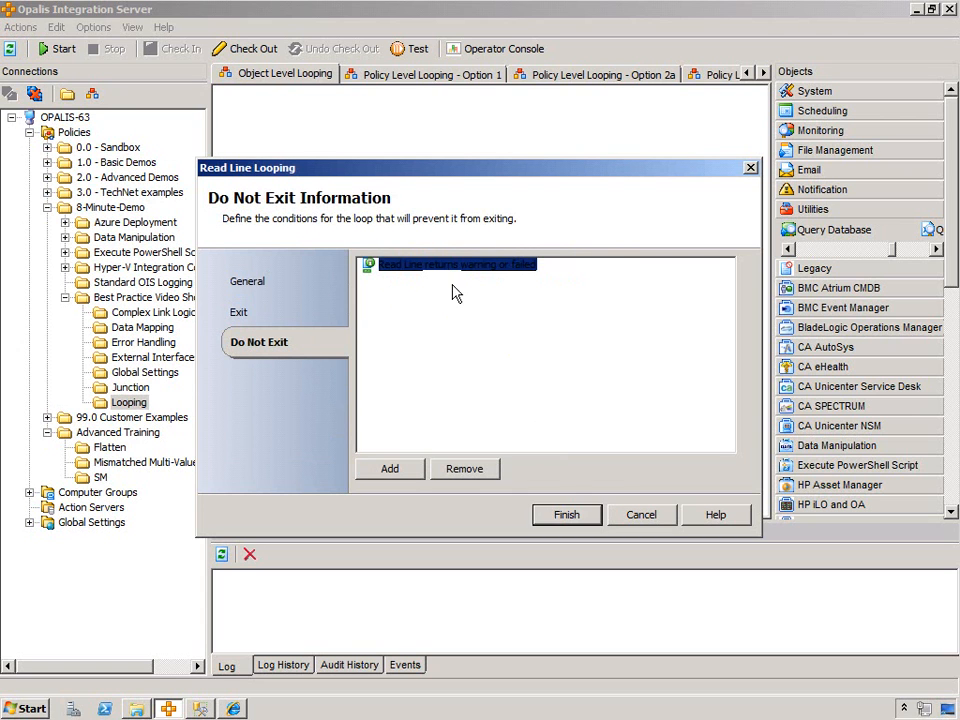
{"action": "left_click", "coordinate": [474, 470]}
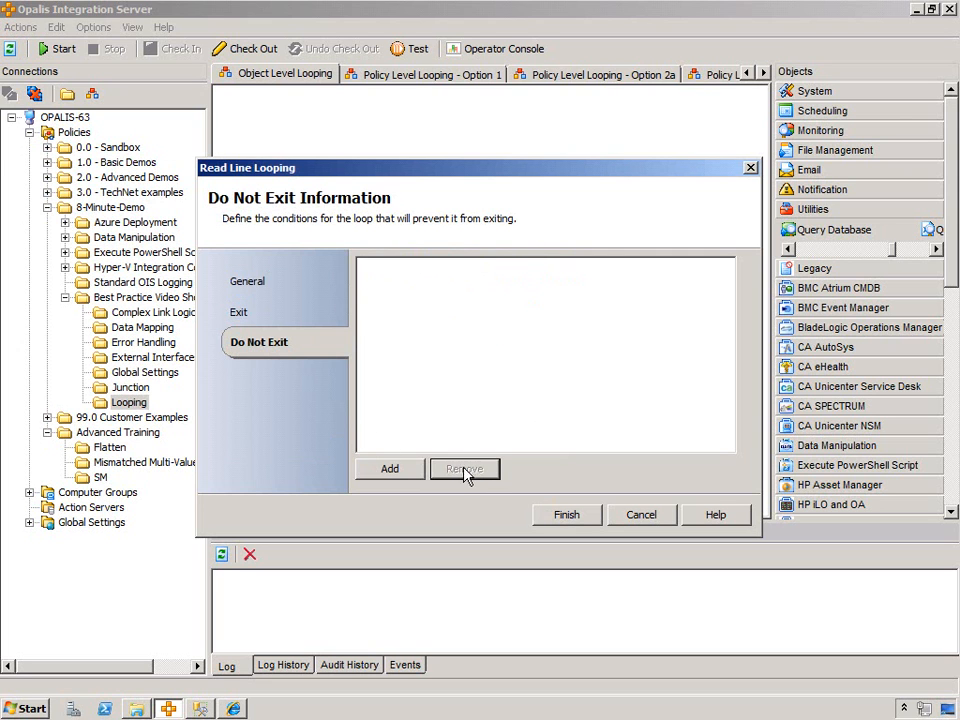
Inspect the attempt limit in the loop's Exit conditions without changing it, and review the delay between attempts.
{"action": "left_click", "coordinate": [245, 315]}
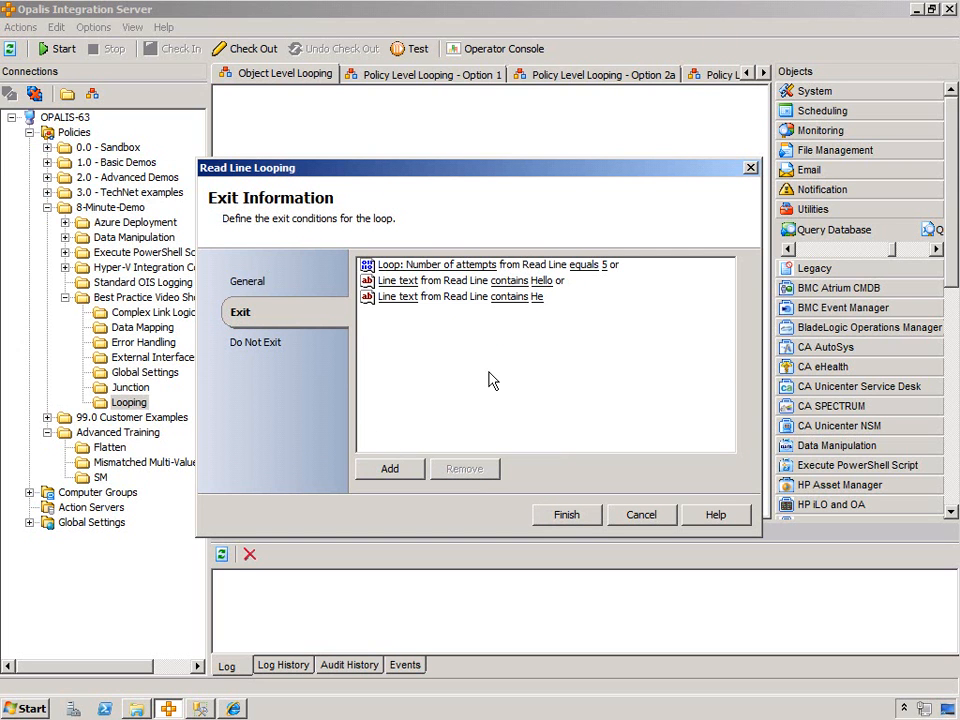
{"action": "left_click_drag", "start_coordinate": [467, 172], "coordinate": [459, 314]}
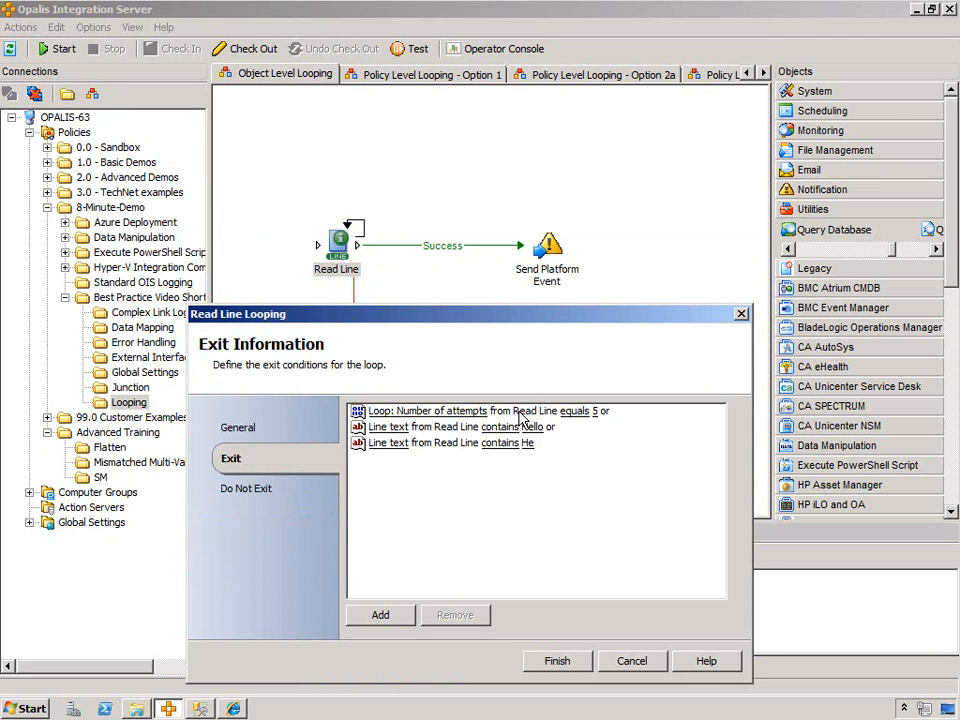
{"action": "left_click", "coordinate": [594, 412]}
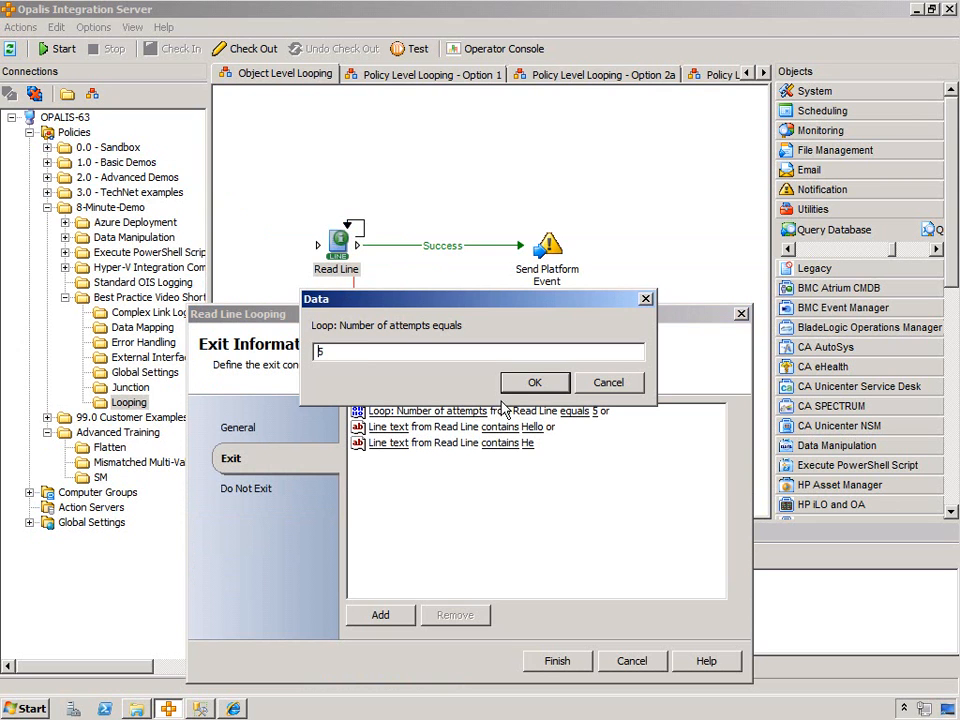
{"action": "left_click_drag", "start_coordinate": [343, 352], "coordinate": [222, 335]}
{"action": "left_click", "coordinate": [583, 389]}
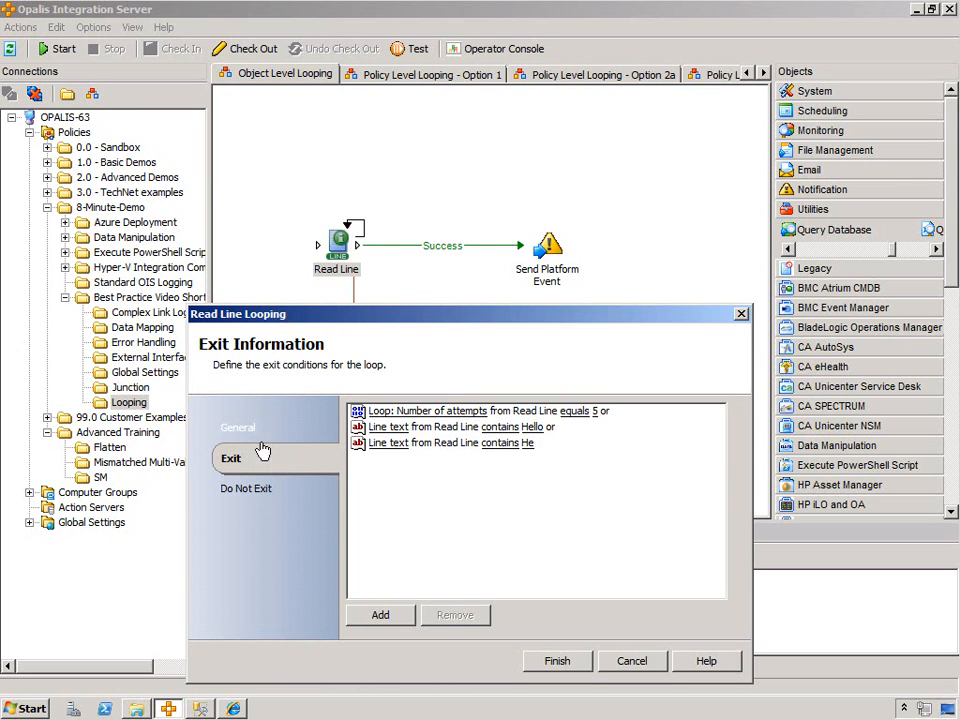
{"action": "left_click", "coordinate": [236, 428]}
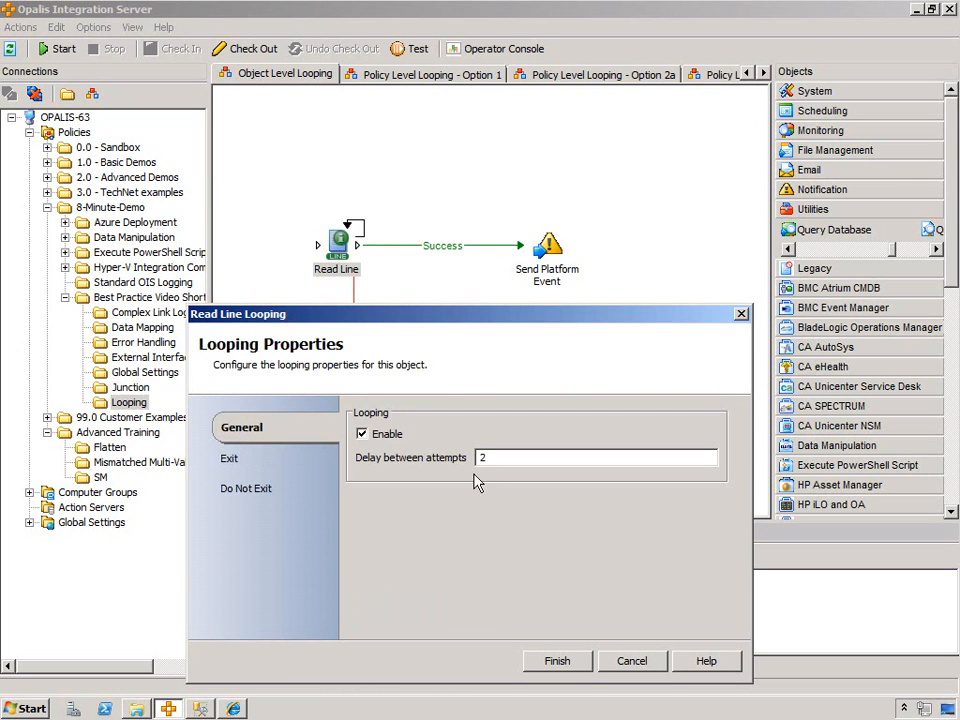
Remove the Exit condition that checks whether the Read Line text contains Hello.
{"action": "left_click", "coordinate": [240, 462]}
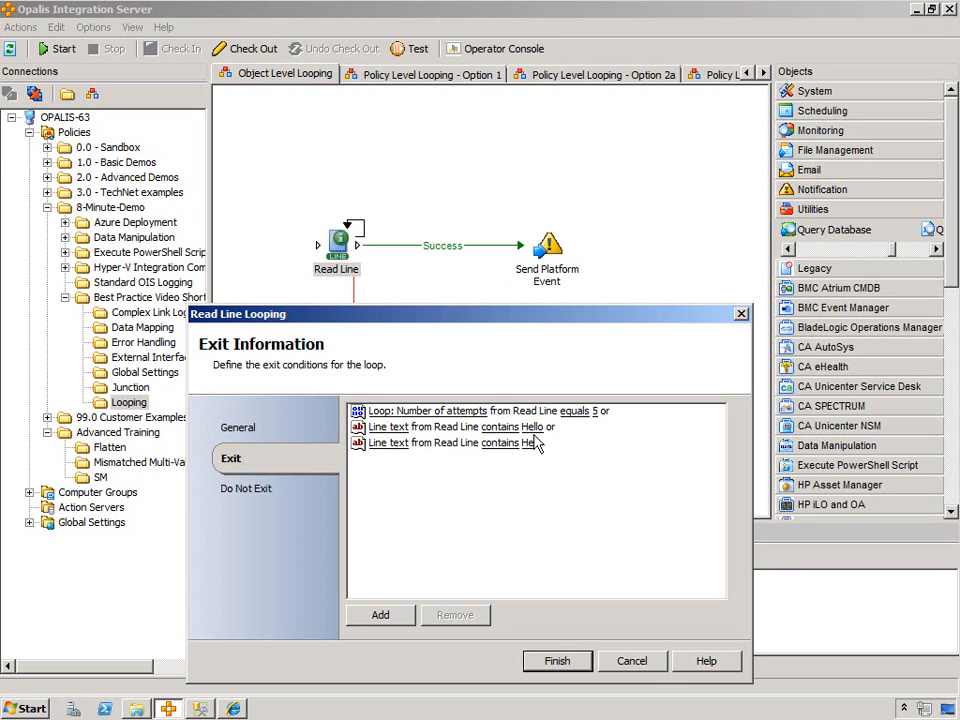
{"action": "left_click", "coordinate": [445, 428]}
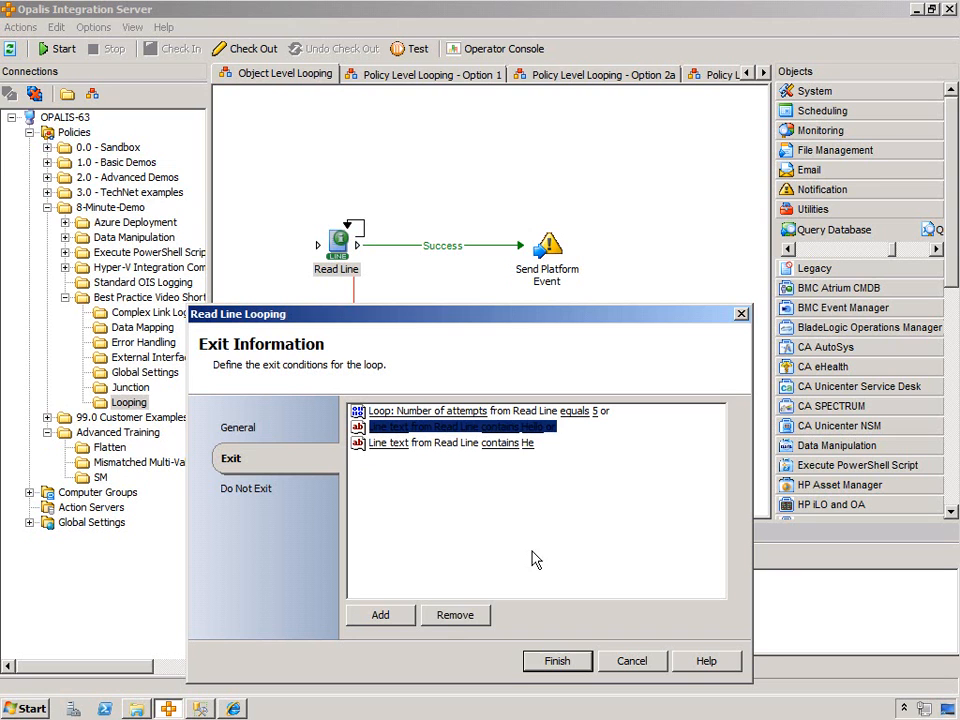
{"action": "left_click", "coordinate": [461, 618]}
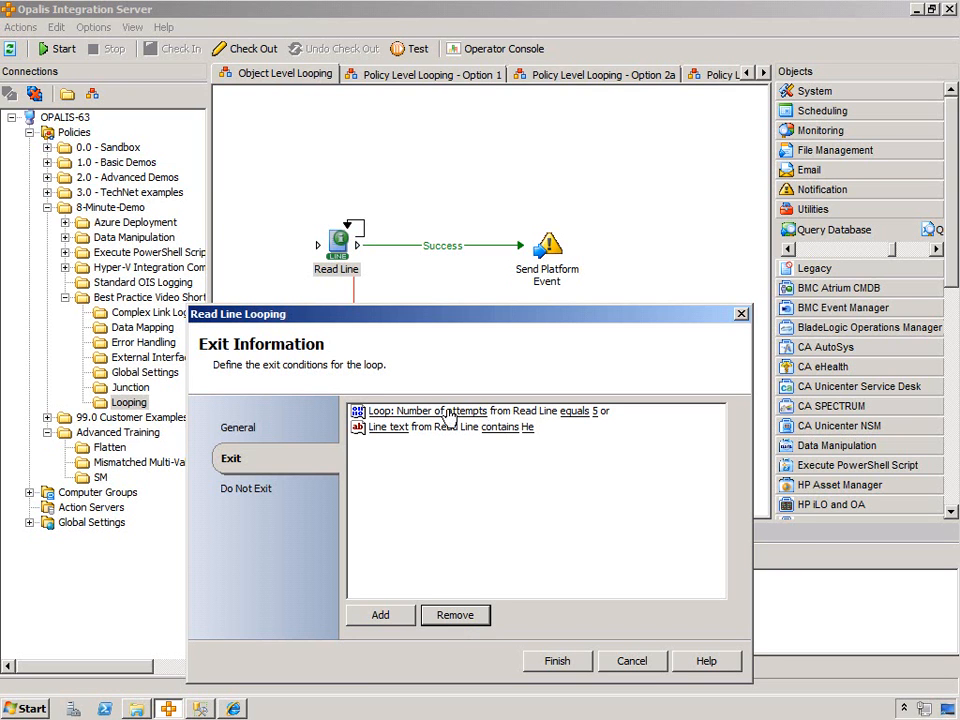
Review the common published data for the attempts Exit condition and keep Loop: Number of attempts selected.
{"action": "left_click", "coordinate": [388, 427]}
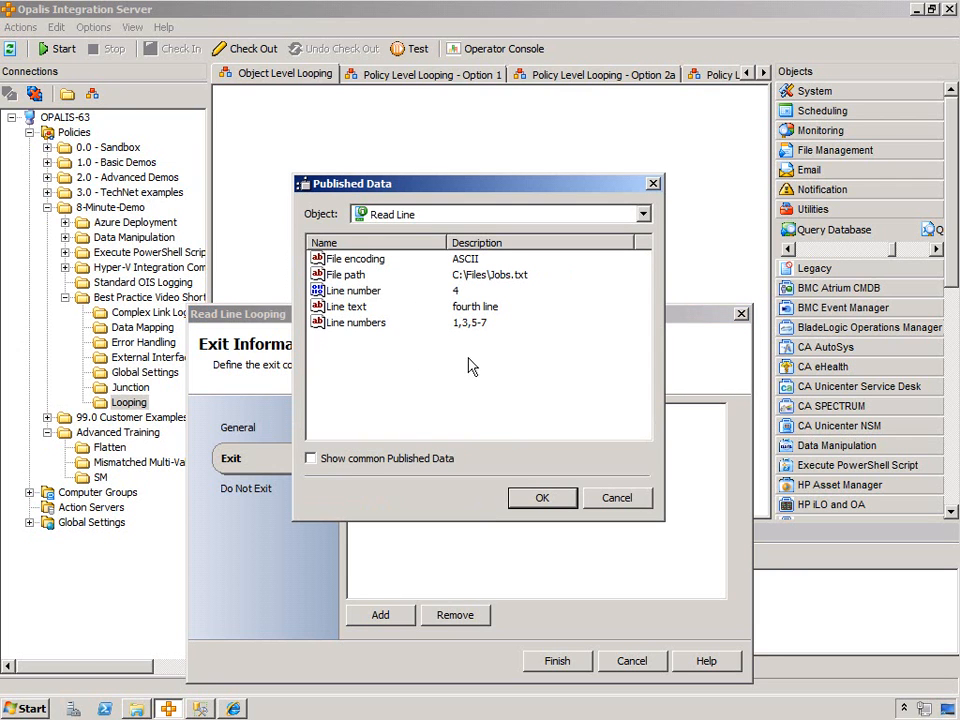
{"action": "left_click", "coordinate": [344, 463]}
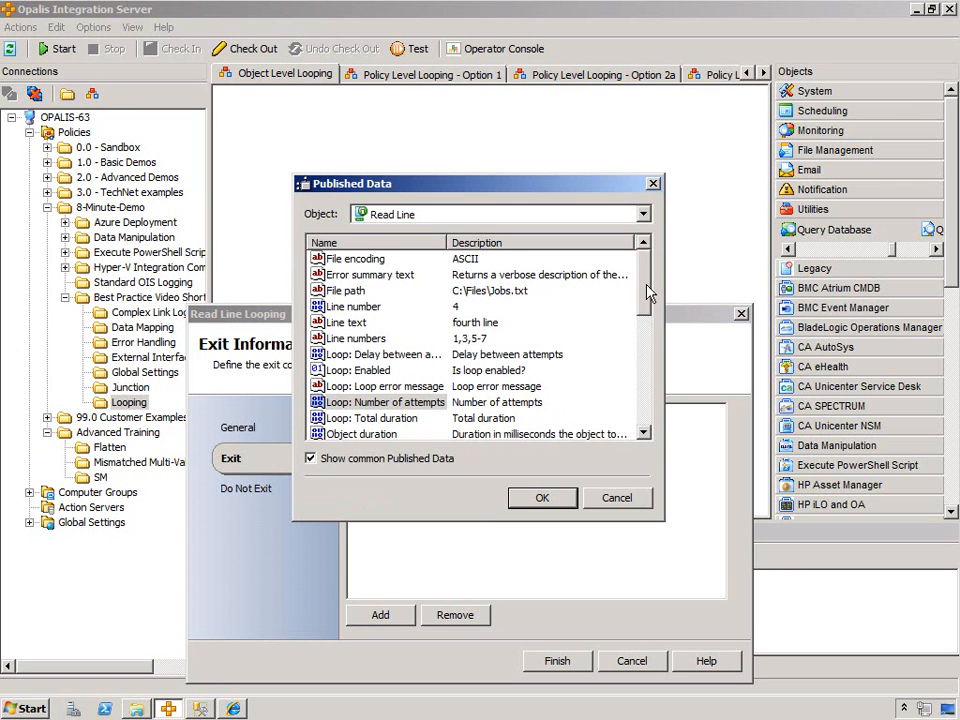
{"action": "scroll", "coordinate": [383, 322], "scroll_direction": "down", "scroll_amount": 2}
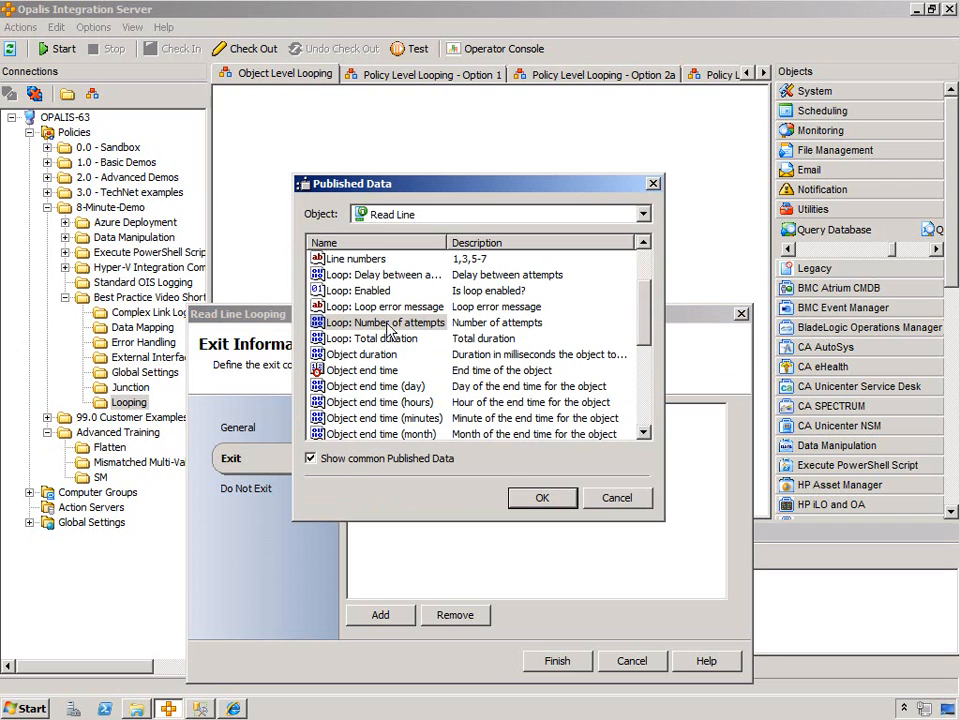
{"action": "left_click", "coordinate": [550, 498]}
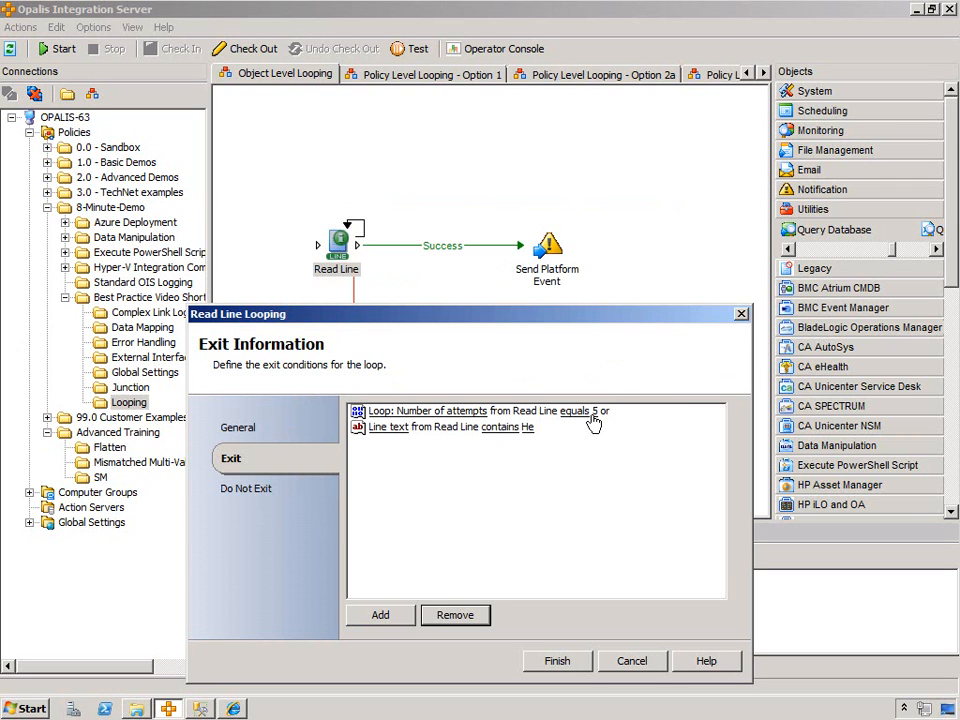
Recheck the delay between attempts and save the Read Line looping settings.
{"action": "left_click", "coordinate": [275, 432]}
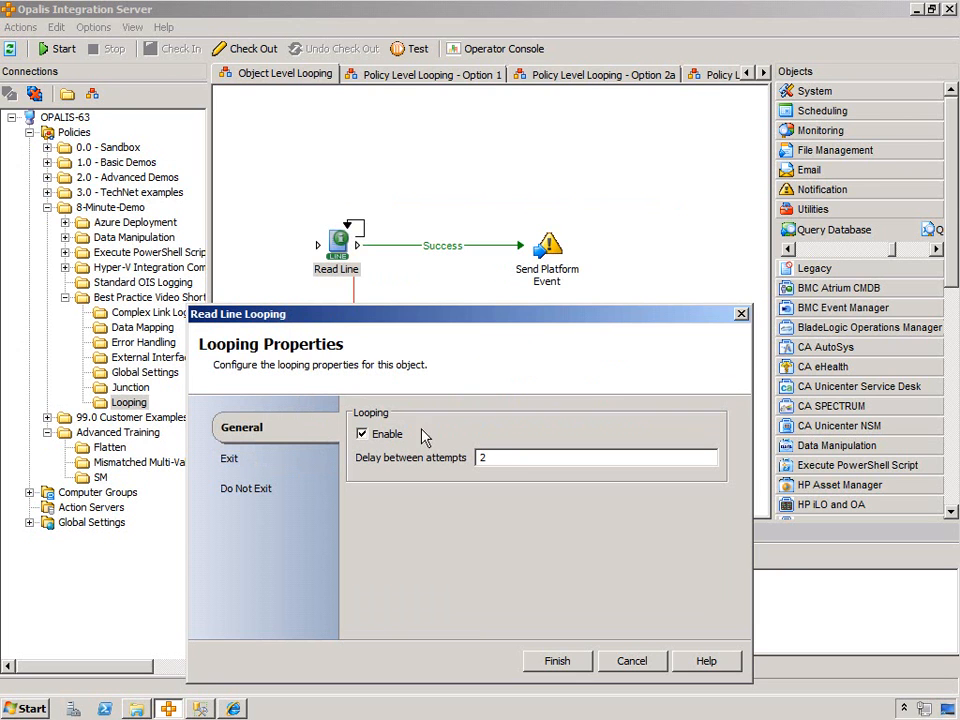
{"action": "double_click", "coordinate": [483, 457]}
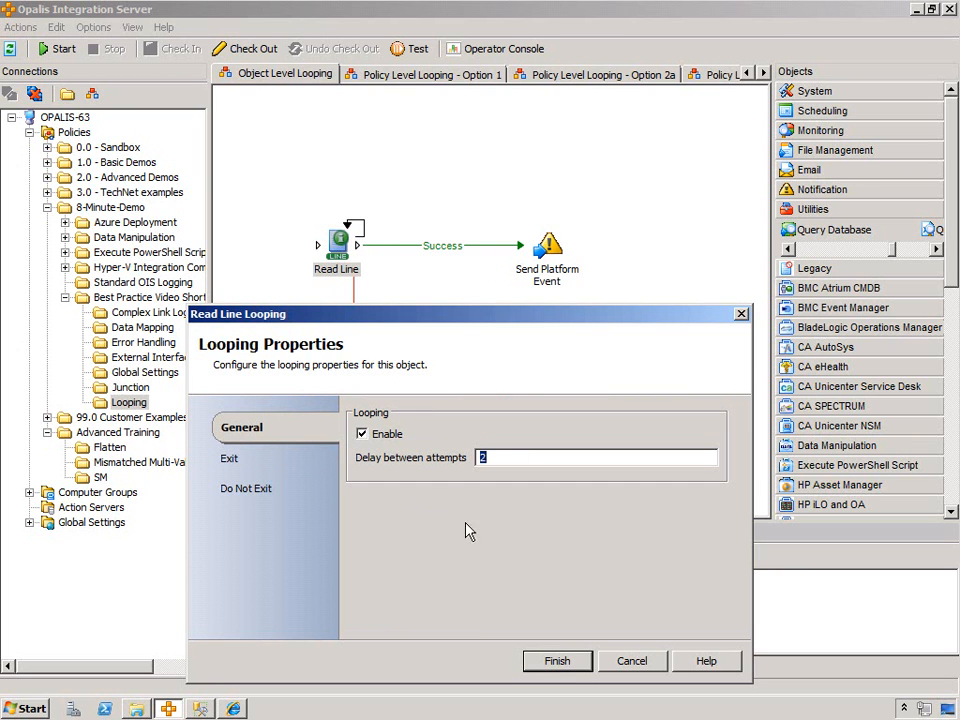
{"action": "left_click", "coordinate": [557, 661]}
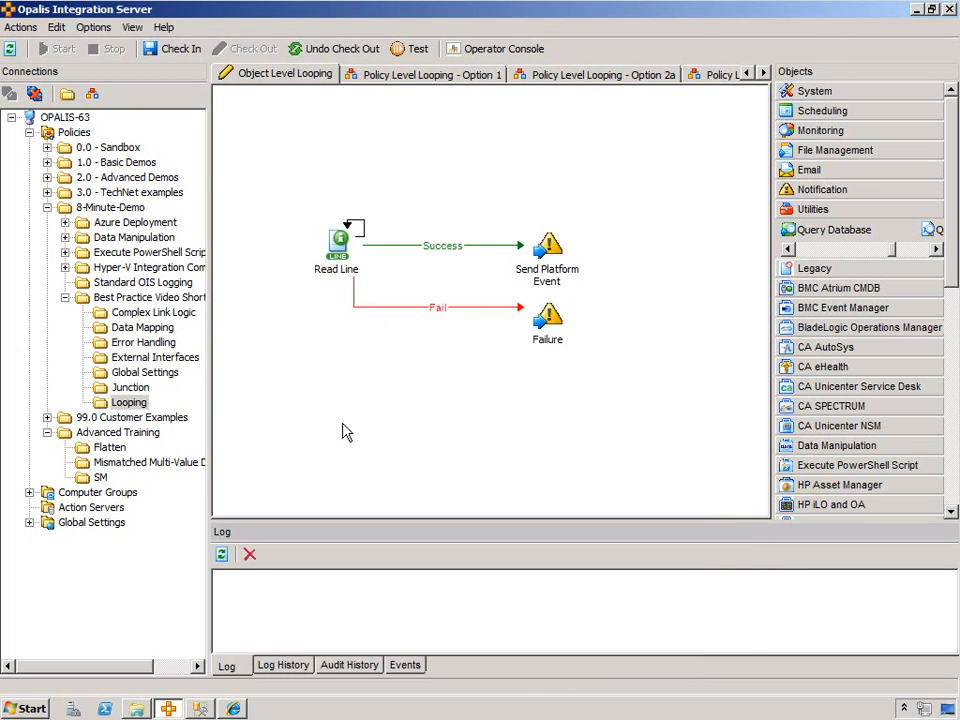
Open the Read Line object's details and check which file it is set to read.
{"action": "left_click", "coordinate": [338, 247]}
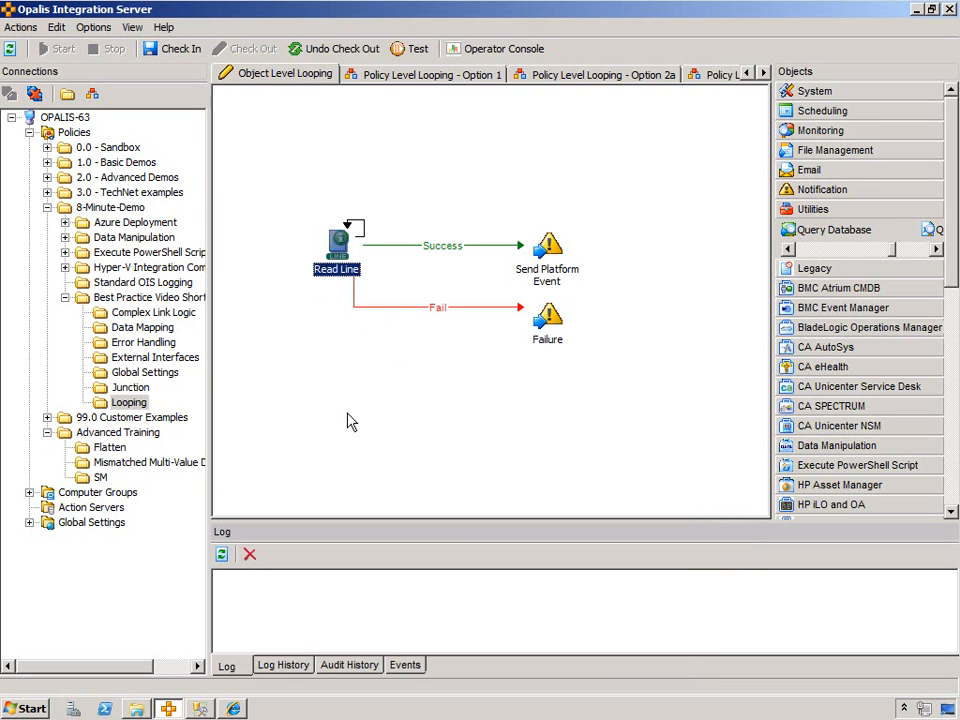
{"action": "double_click", "coordinate": [337, 249]}
{"action": "left_click_drag", "start_coordinate": [563, 297], "coordinate": [440, 298]}
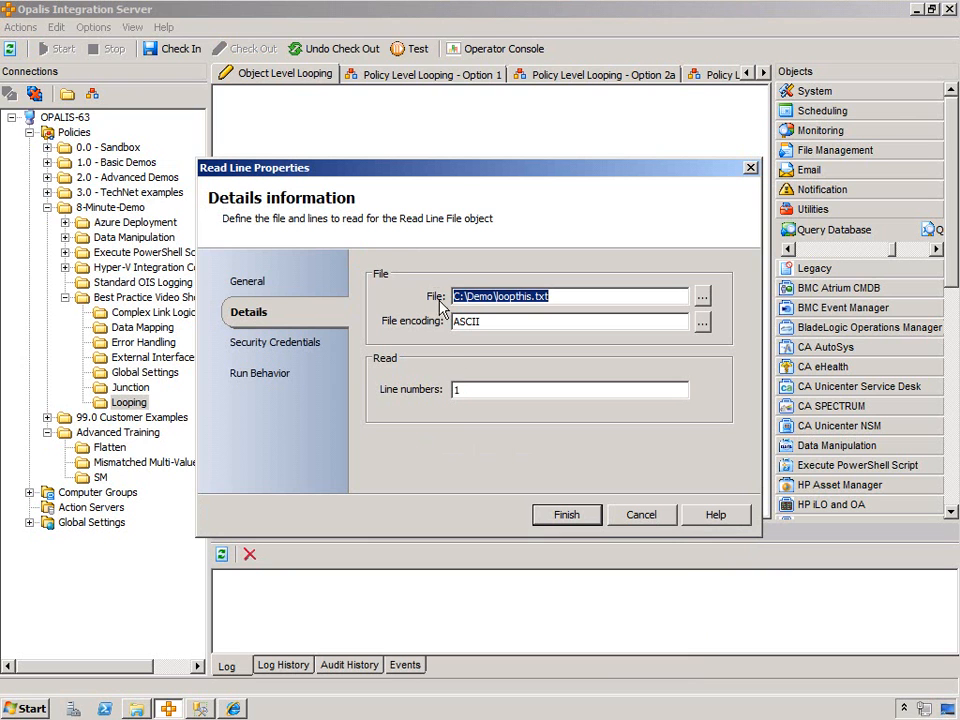
Open the loopthis text file from the Demo folder in Notepad, review its lines and close it.
{"action": "left_click", "coordinate": [136, 708]}
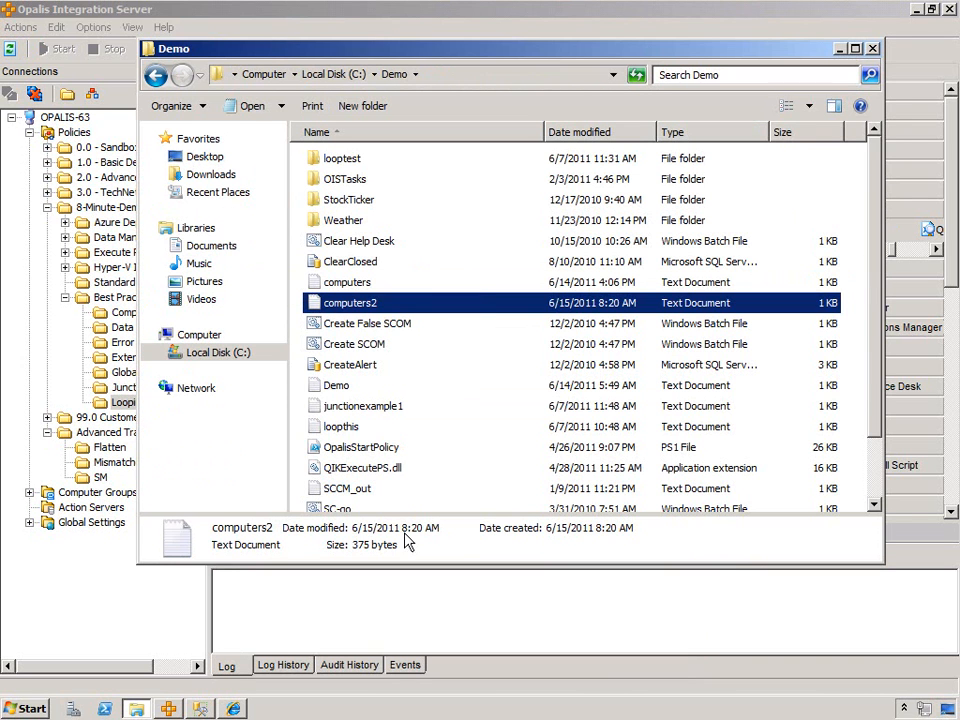
{"action": "double_click", "coordinate": [349, 432]}
{"action": "left_click_drag", "start_coordinate": [176, 281], "coordinate": [40, 241]}
{"action": "left_click", "coordinate": [132, 314]}
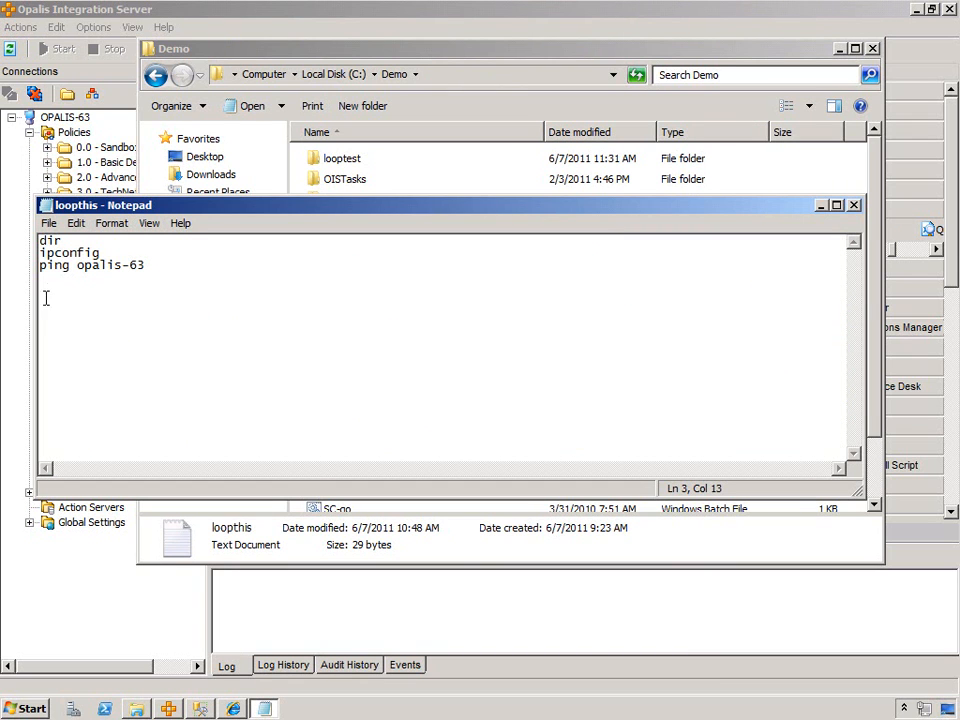
{"action": "left_click", "coordinate": [46, 207]}
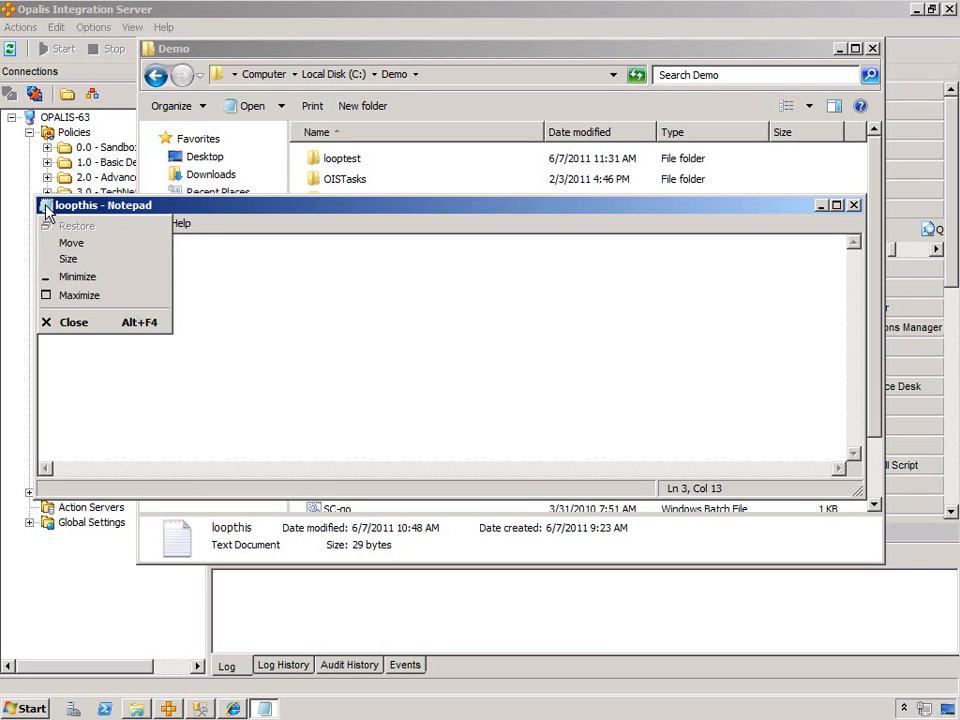
{"action": "double_click", "coordinate": [46, 207]}
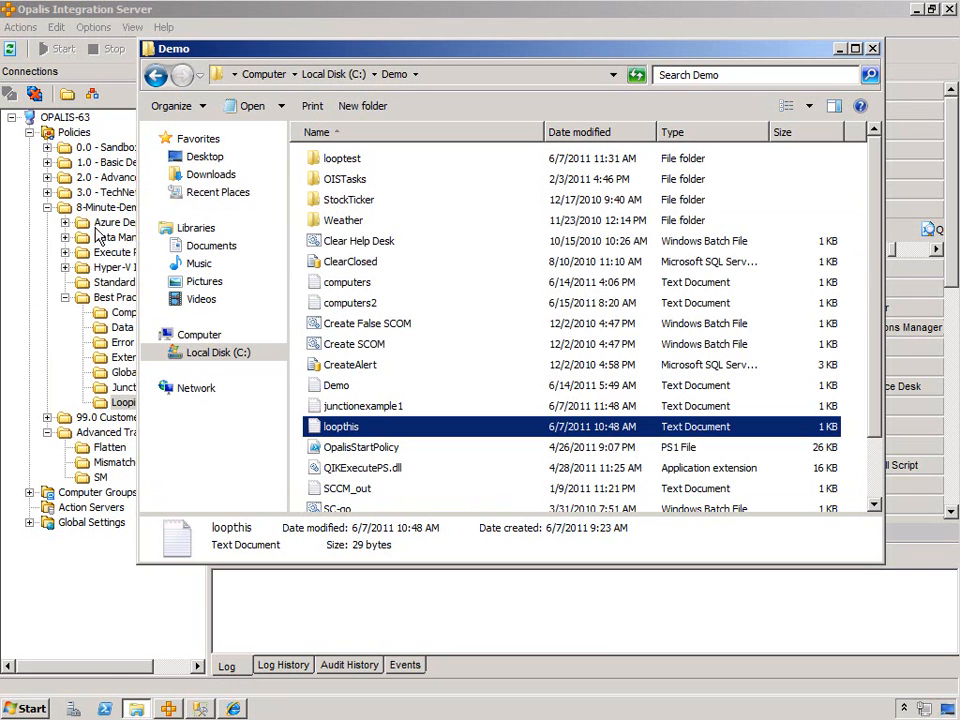
Return to the Read Line properties in Opalis, check the line numbers setting and finish the dialog.
{"action": "left_click", "coordinate": [323, 608]}
{"action": "double_click", "coordinate": [483, 390]}
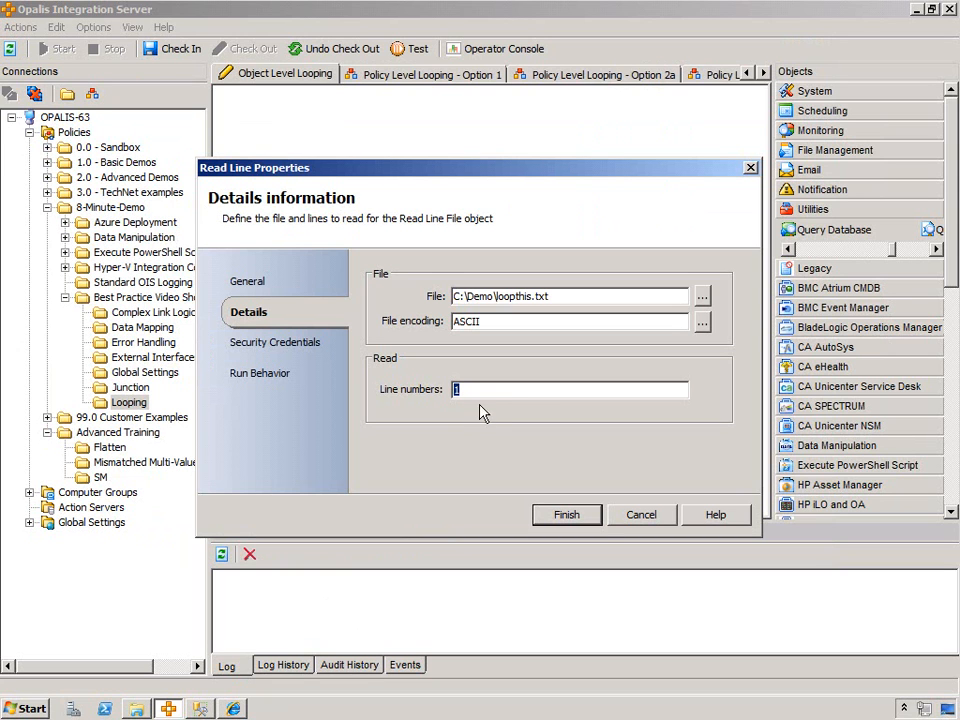
{"action": "left_click", "coordinate": [590, 516]}
Remove the Include filter for line text containing Hello from the Success link.
{"action": "left_click", "coordinate": [338, 245]}
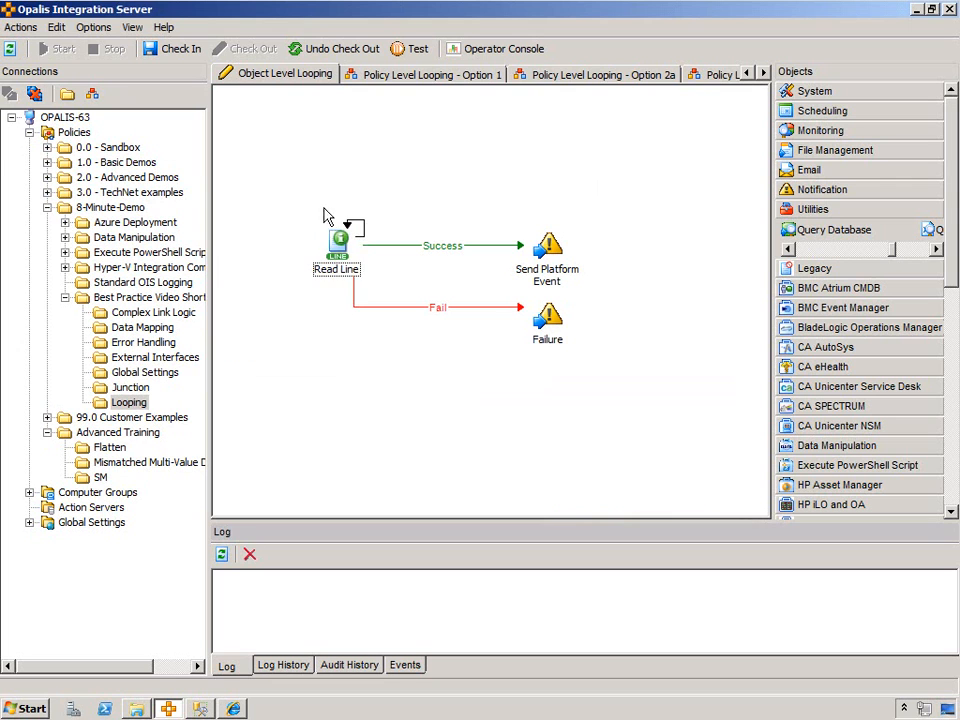
{"action": "left_click", "coordinate": [414, 245]}
{"action": "left_click", "coordinate": [414, 305]}
{"action": "double_click", "coordinate": [405, 250]}
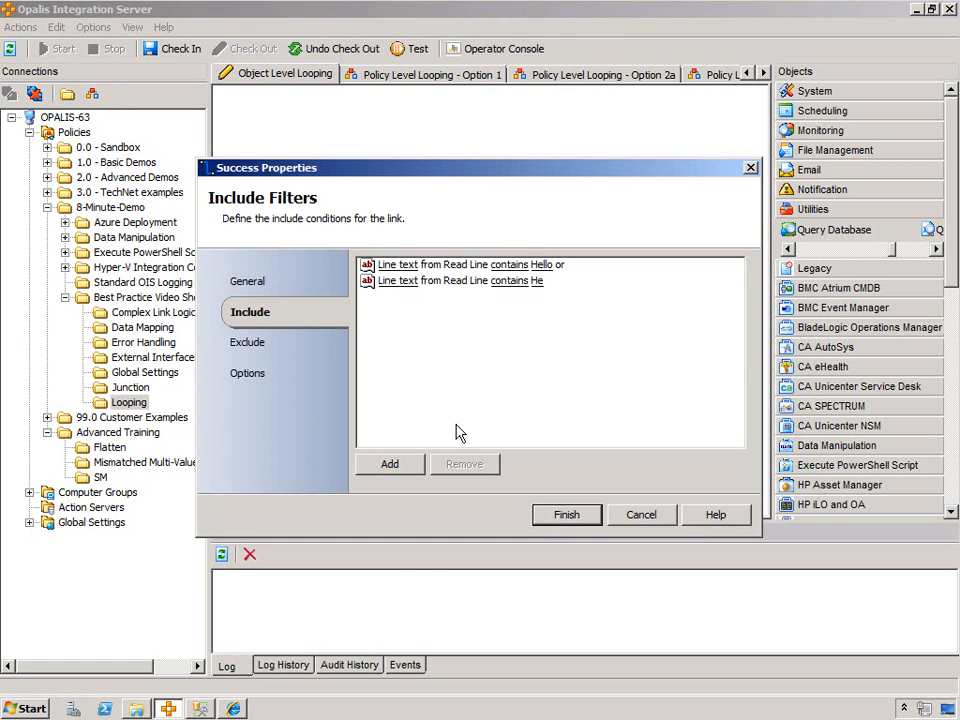
{"action": "left_click", "coordinate": [484, 262]}
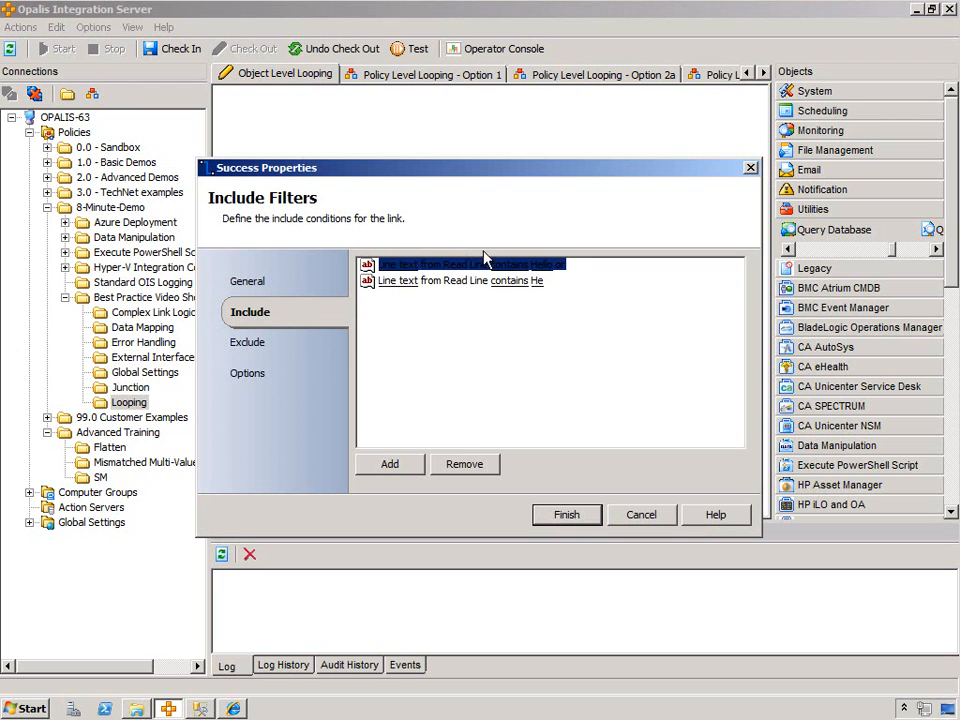
{"action": "left_click", "coordinate": [488, 463]}
{"action": "left_click_drag", "start_coordinate": [463, 168], "coordinate": [508, 356]}
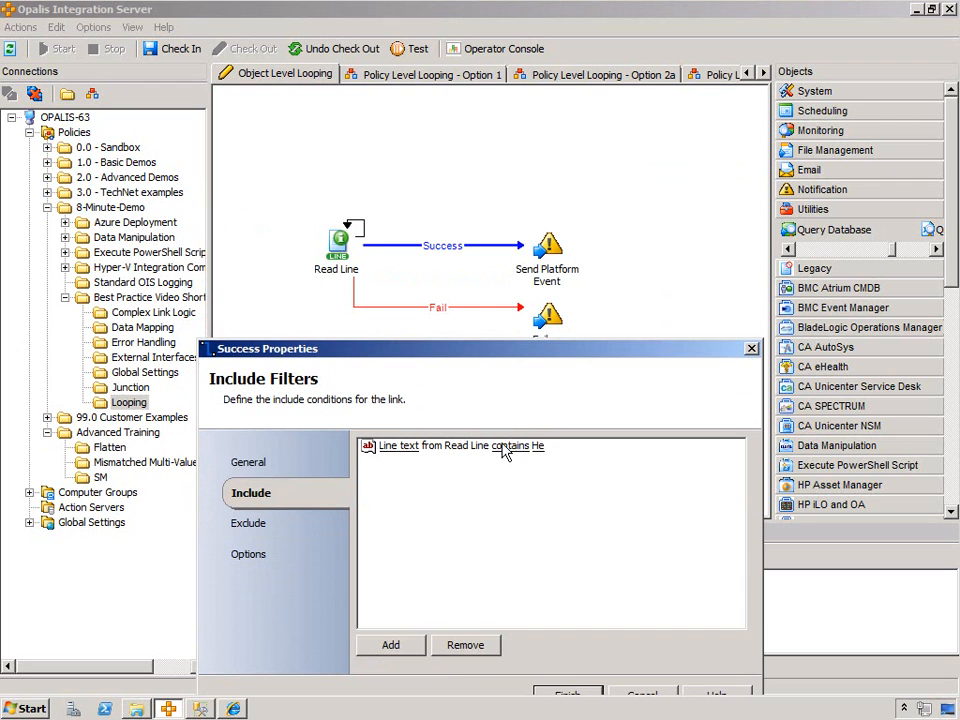
Review the Success link's Exclude and Include filters and save the link properties.
{"action": "left_click", "coordinate": [258, 530]}
{"action": "left_click", "coordinate": [258, 497]}
{"action": "left_click_drag", "start_coordinate": [578, 348], "coordinate": [580, 301]}
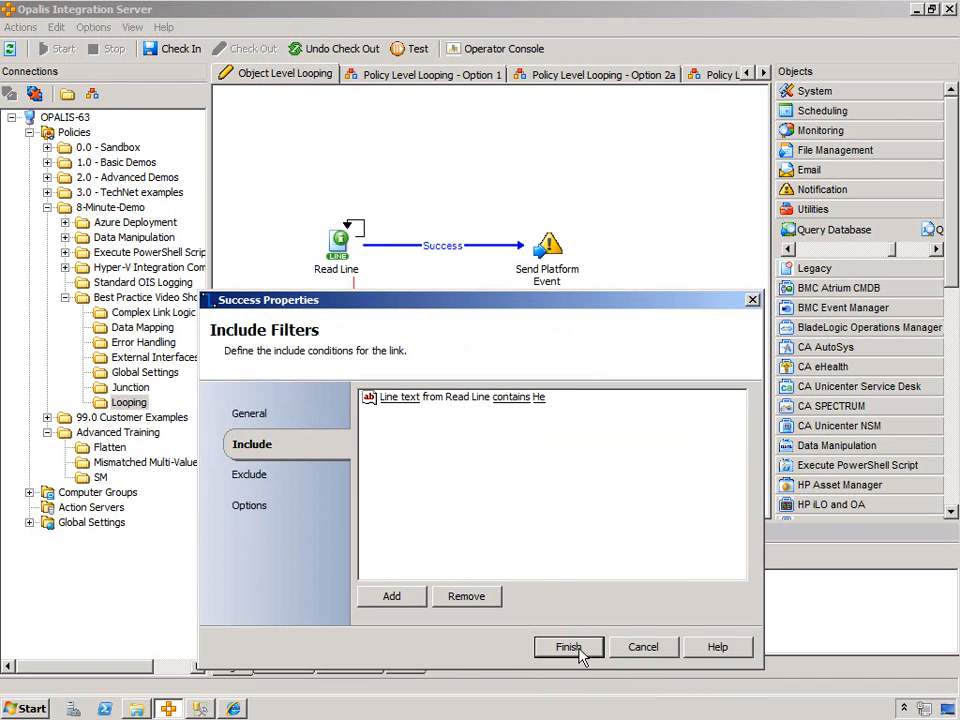
{"action": "left_click", "coordinate": [569, 647]}
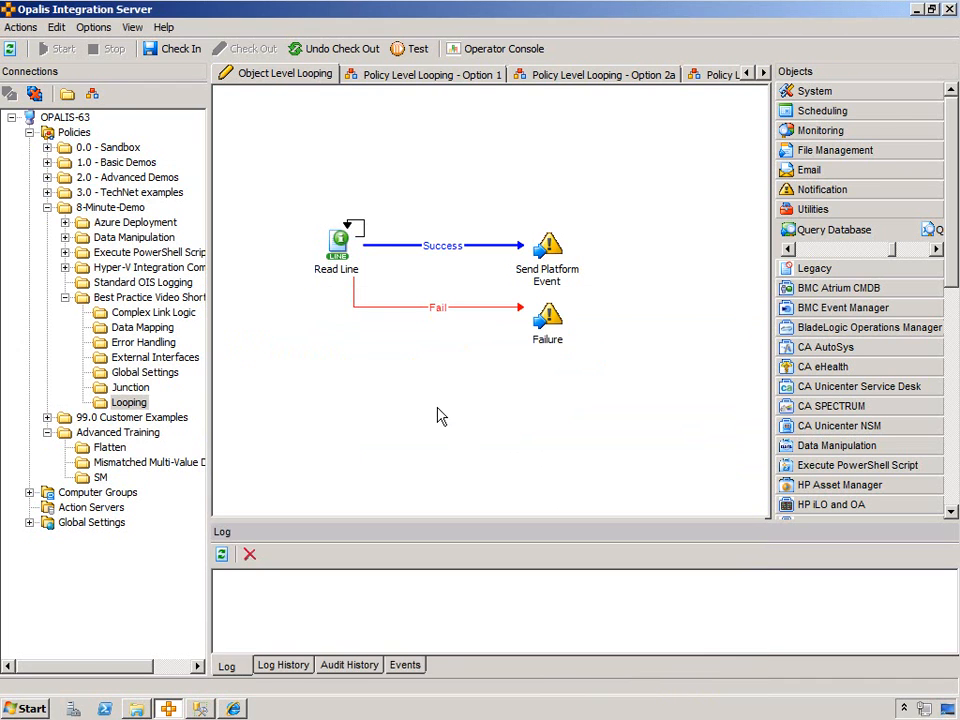
Change the Fail link's Exclude filter so the Read Line text must contain He.
{"action": "double_click", "coordinate": [438, 316]}
{"action": "left_click_drag", "start_coordinate": [476, 176], "coordinate": [456, 304]}
{"action": "left_click", "coordinate": [240, 474]}
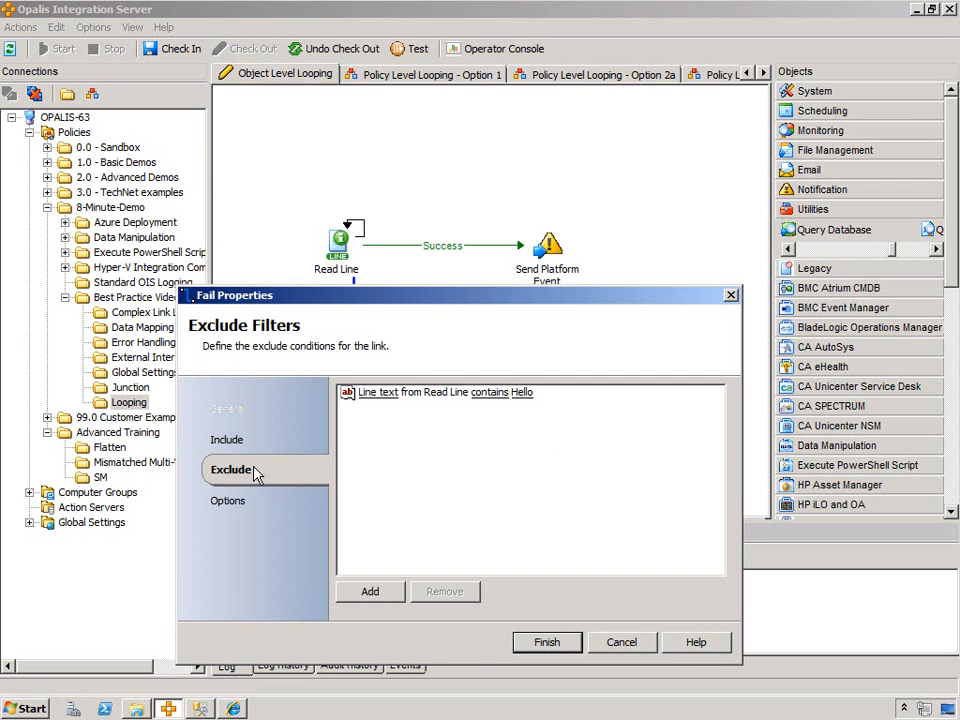
{"action": "left_click", "coordinate": [520, 393]}
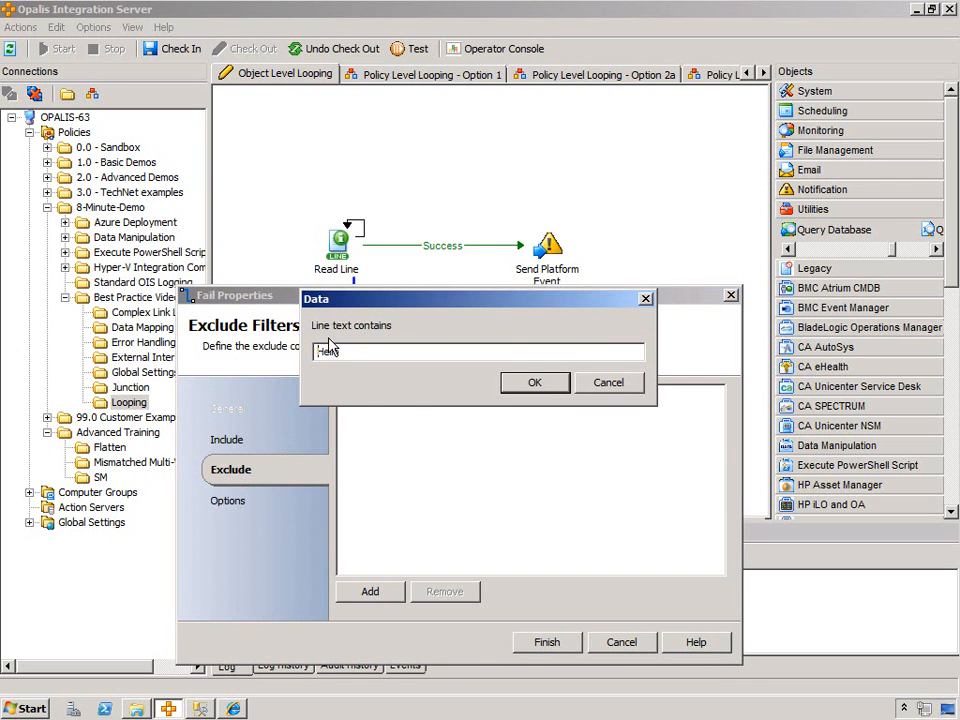
{"action": "key", "text": "BackSpace"}
{"action": "key", "text": "BackSpace"}
{"action": "left_click", "coordinate": [535, 386]}
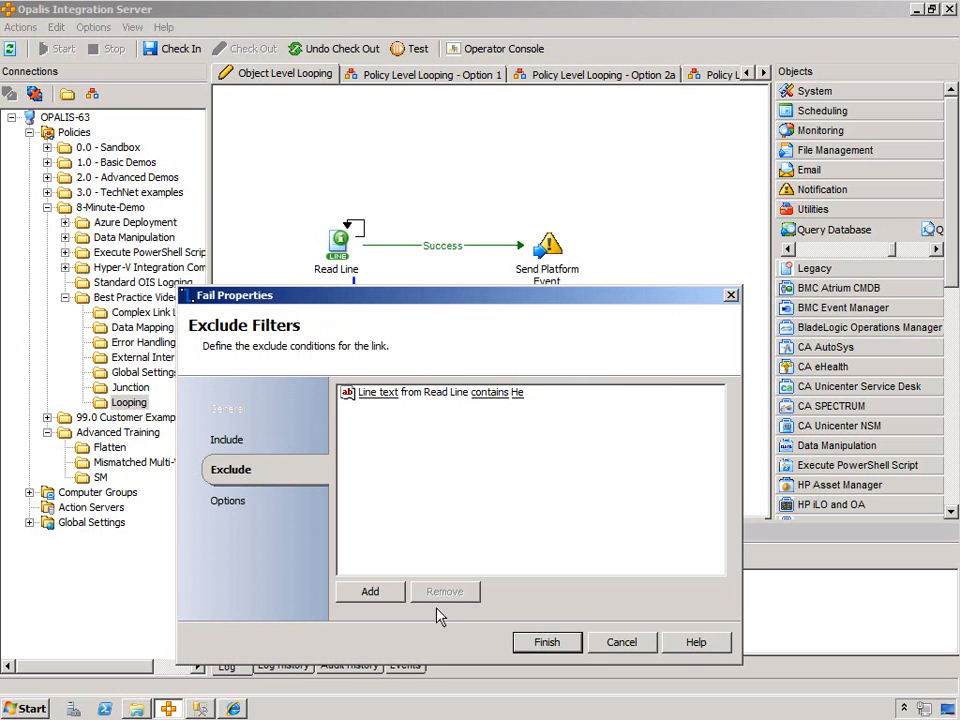
Compare the Fail link's Include and Exclude filters and save the link properties.
{"action": "left_click", "coordinate": [238, 442]}
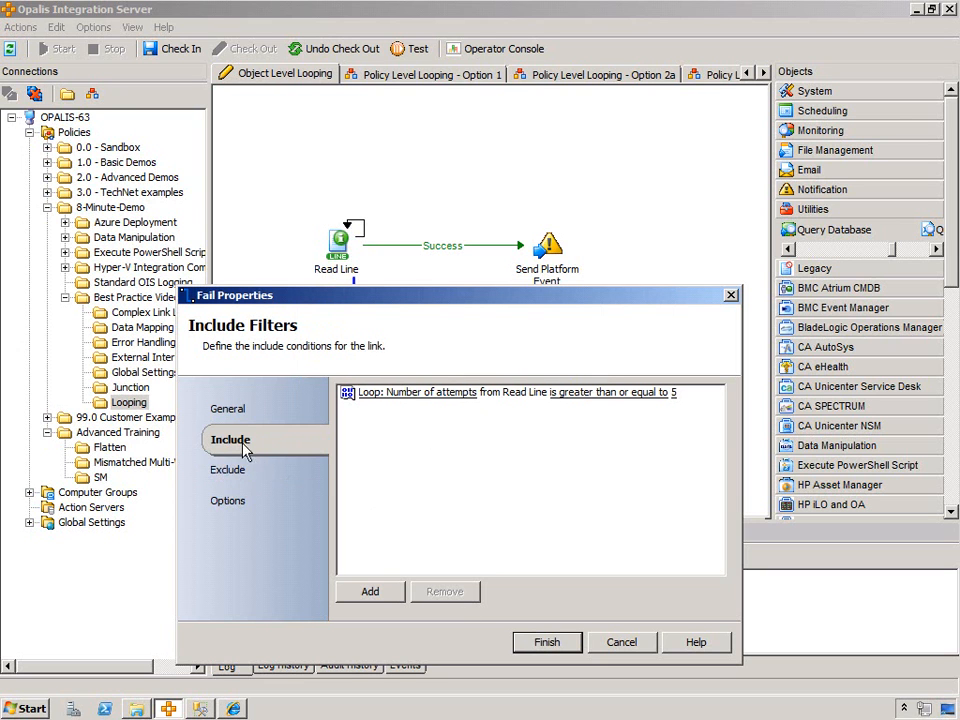
{"action": "left_click", "coordinate": [233, 470]}
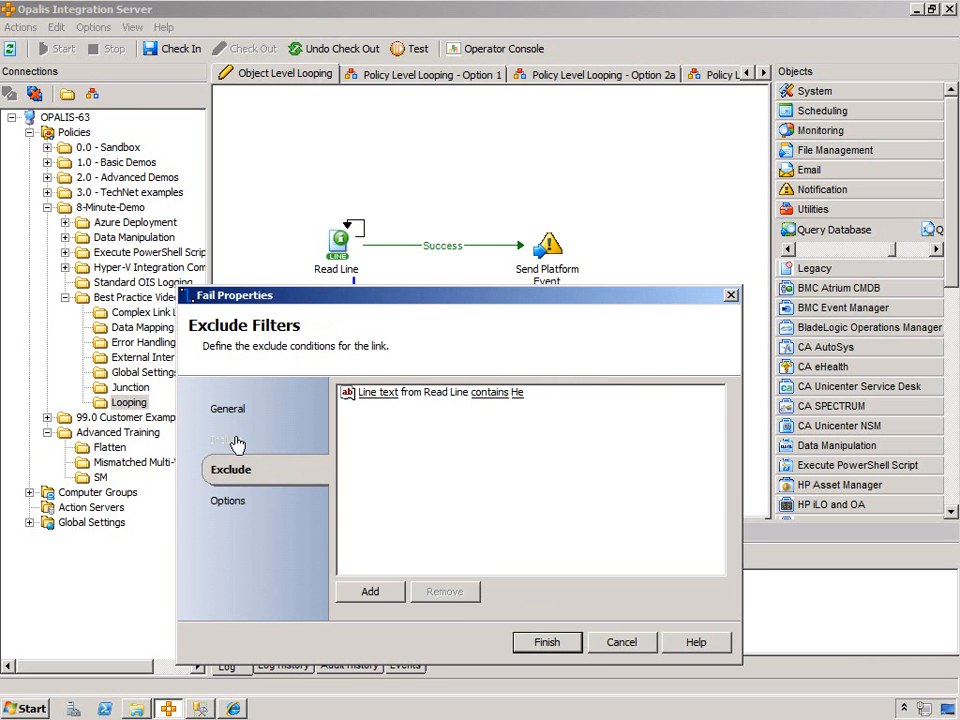
{"action": "left_click", "coordinate": [230, 441]}
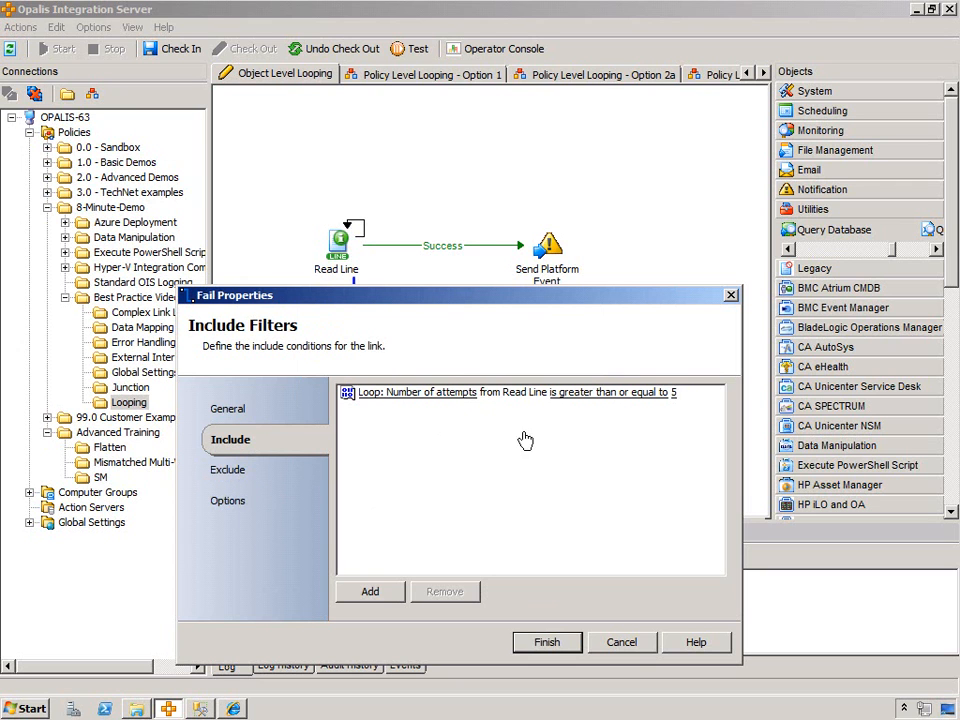
{"action": "left_click", "coordinate": [547, 643]}
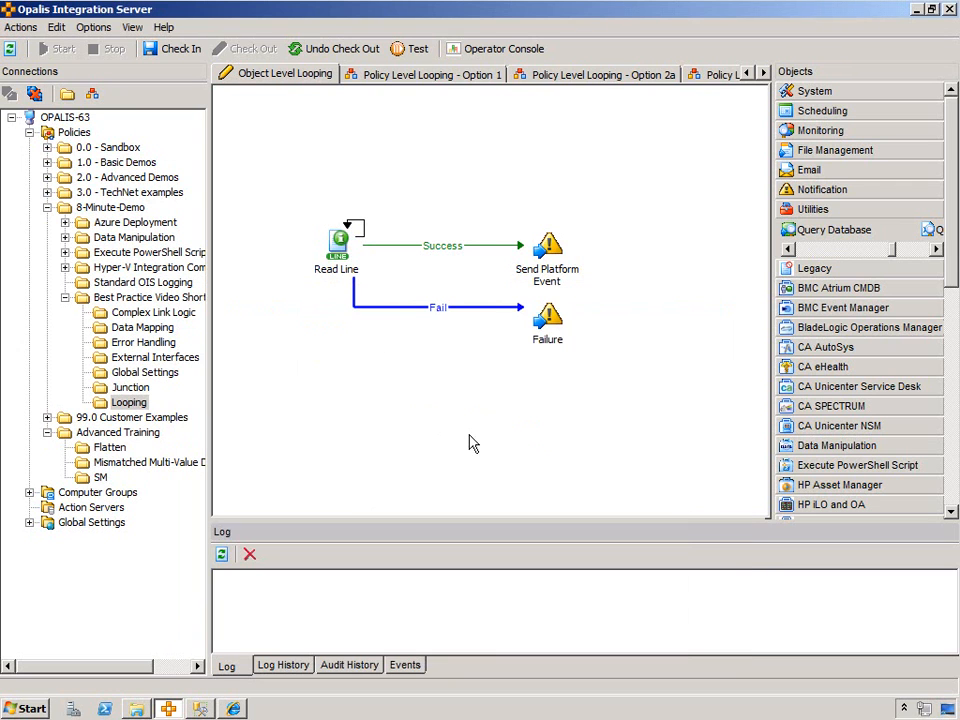
Review the event details of the Send Platform Event and Failure objects and check in the policy.
{"action": "left_click", "coordinate": [356, 259]}
{"action": "left_click", "coordinate": [405, 264]}
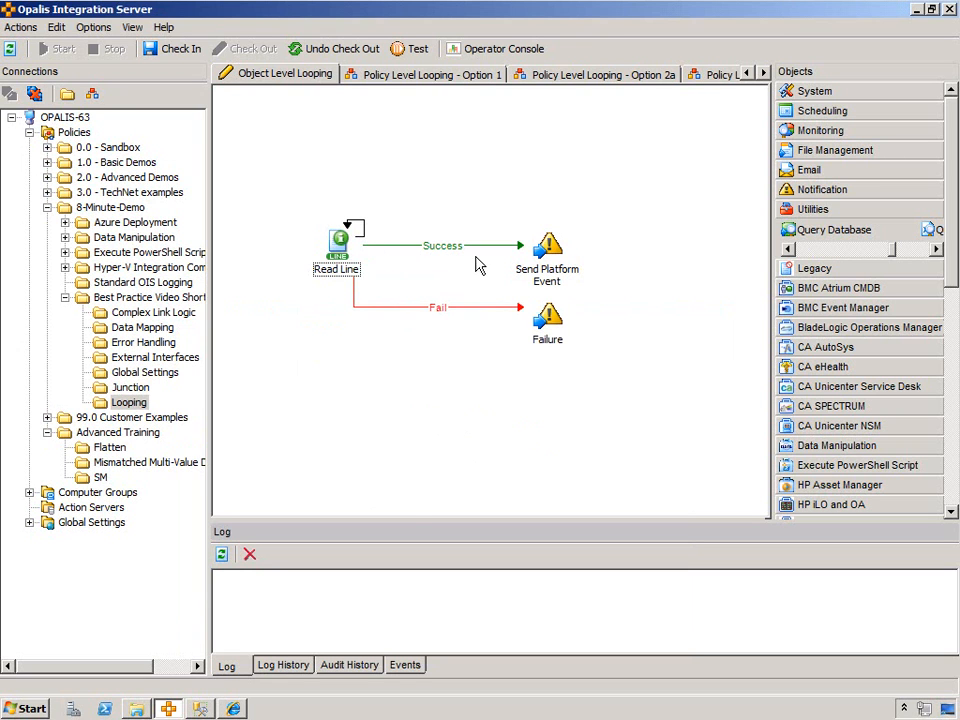
{"action": "double_click", "coordinate": [556, 254]}
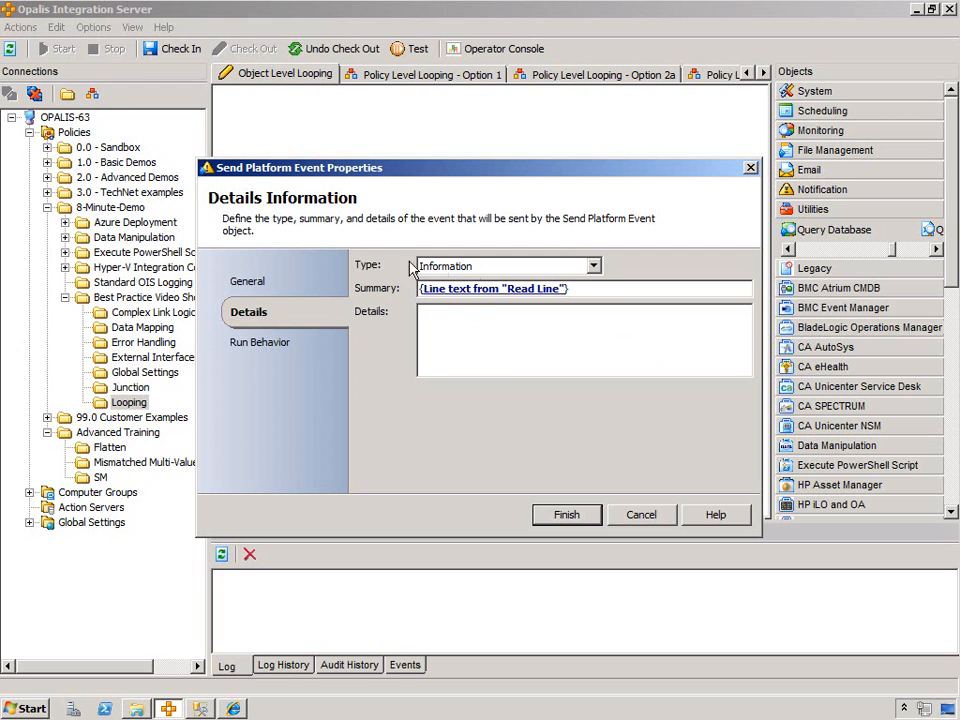
{"action": "left_click", "coordinate": [567, 514]}
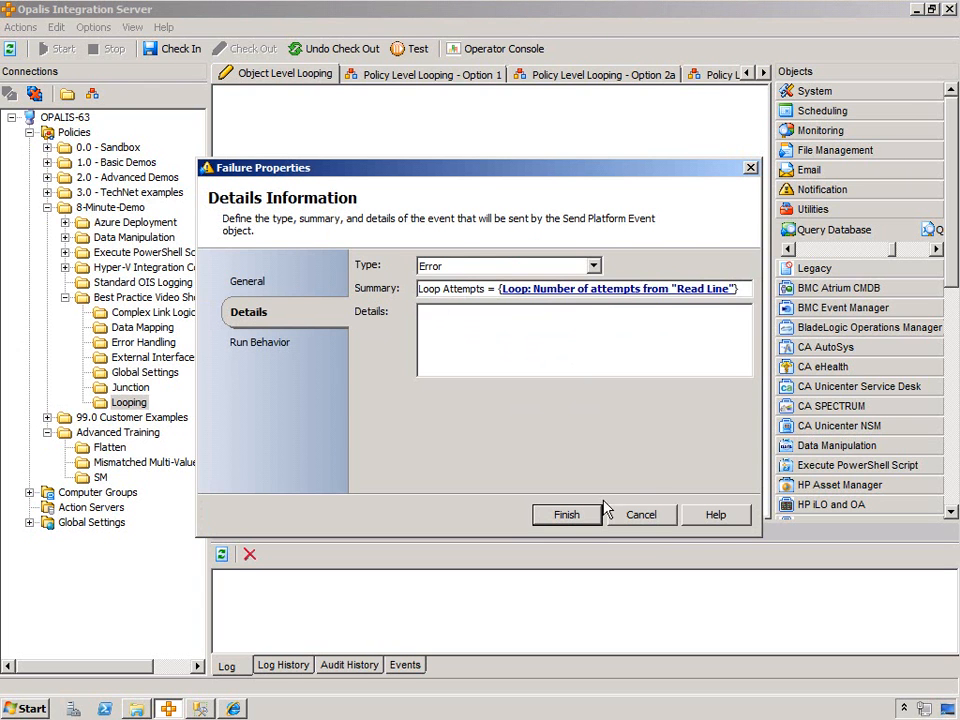
{"action": "left_click", "coordinate": [574, 514]}
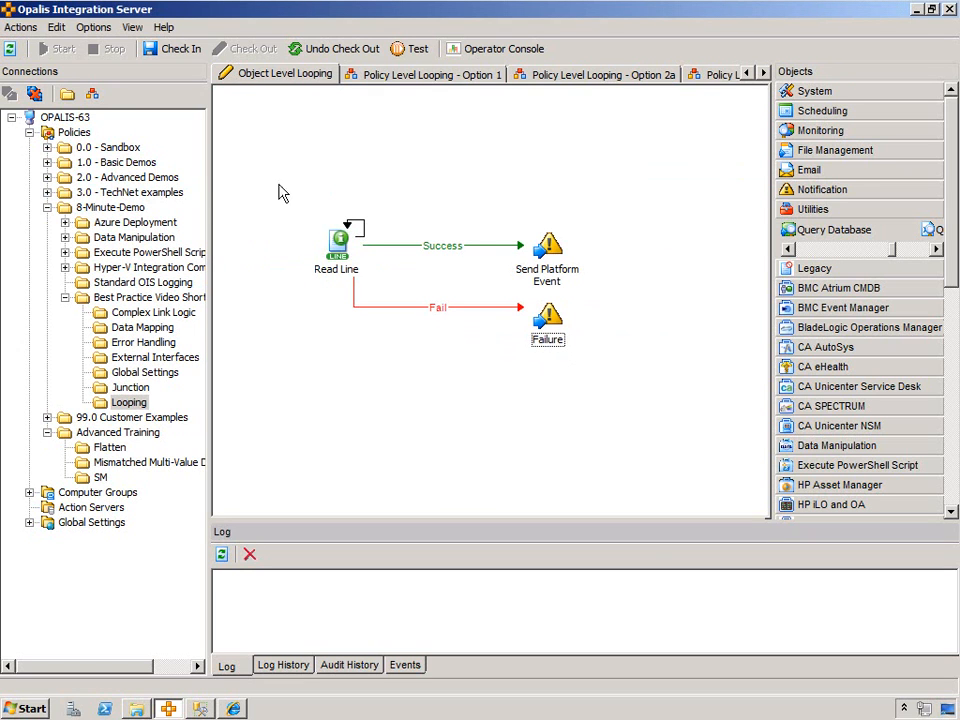
{"action": "left_click", "coordinate": [172, 48]}
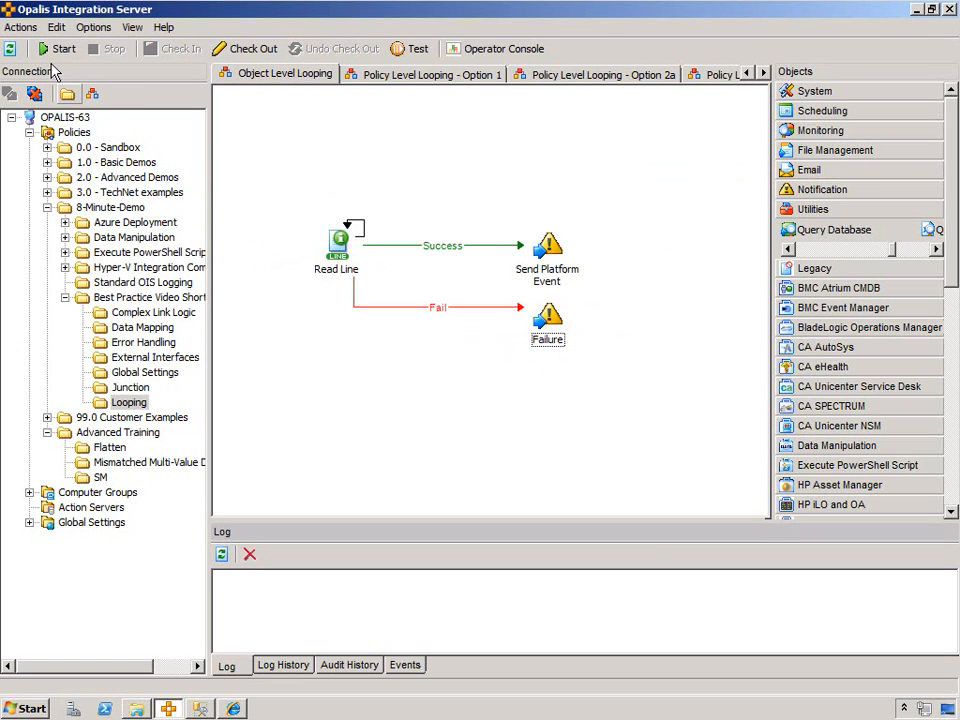
Recheck the contents of the loopthis text file in the Demo folder, close it and return to Opalis.
{"action": "left_click", "coordinate": [135, 713]}
{"action": "double_click", "coordinate": [342, 426]}
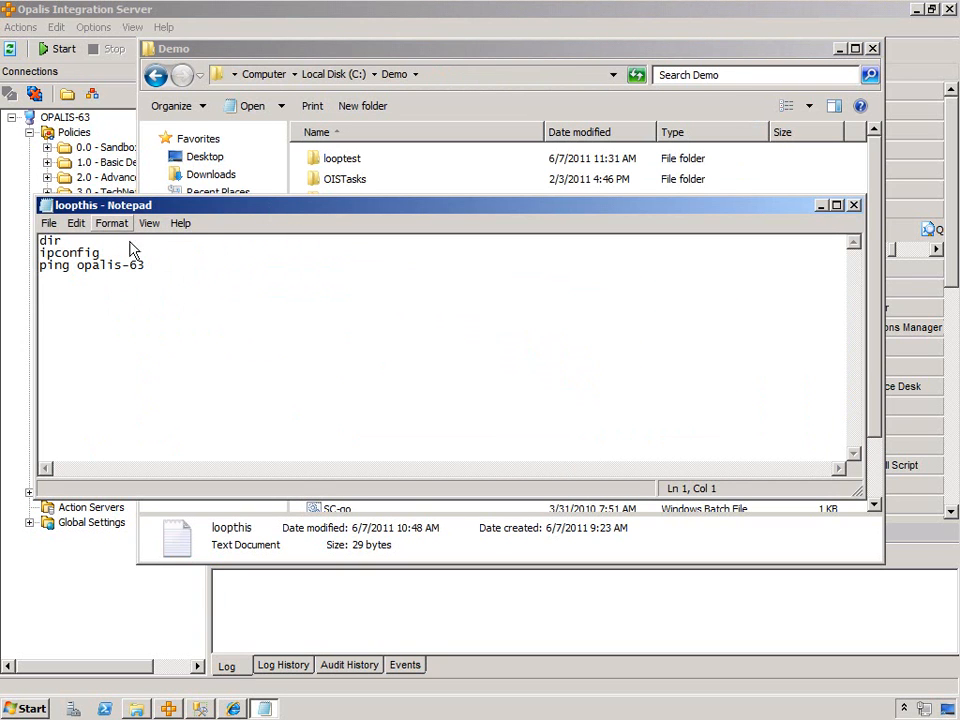
{"action": "double_click", "coordinate": [47, 207]}
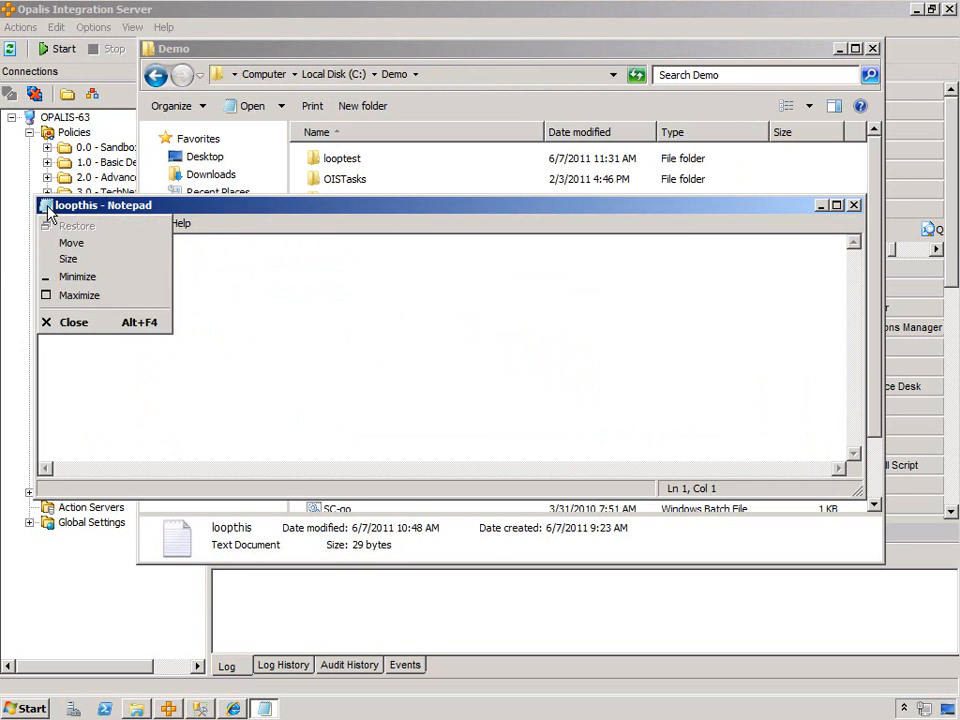
{"action": "left_click", "coordinate": [401, 589]}
Start the Object Level Looping policy, refresh its log and display its events.
{"action": "left_click", "coordinate": [60, 48]}
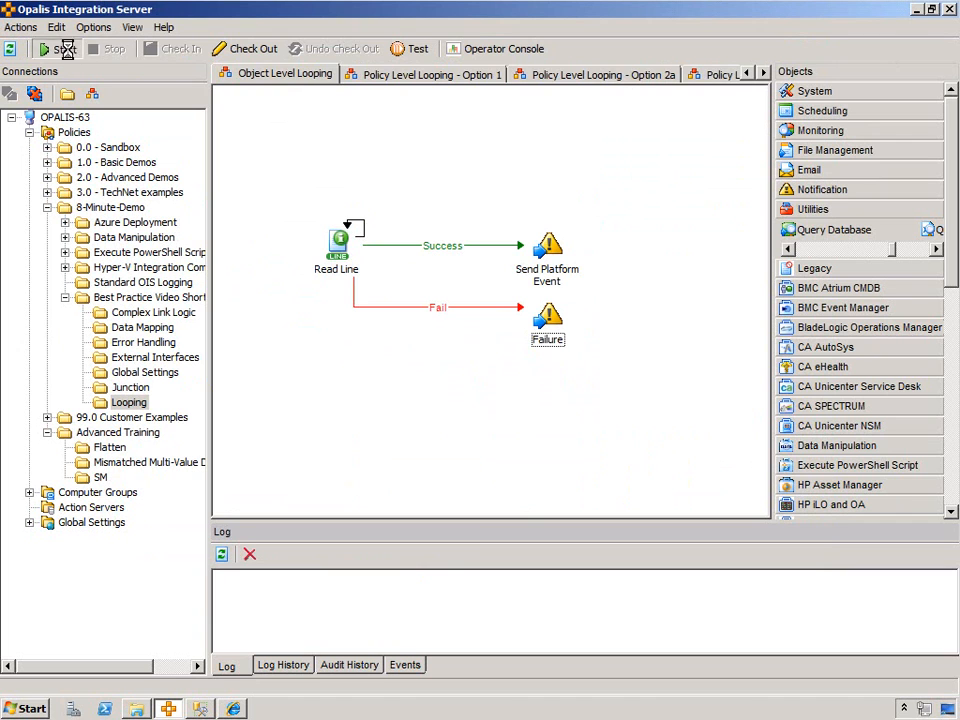
{"action": "left_click", "coordinate": [222, 555]}
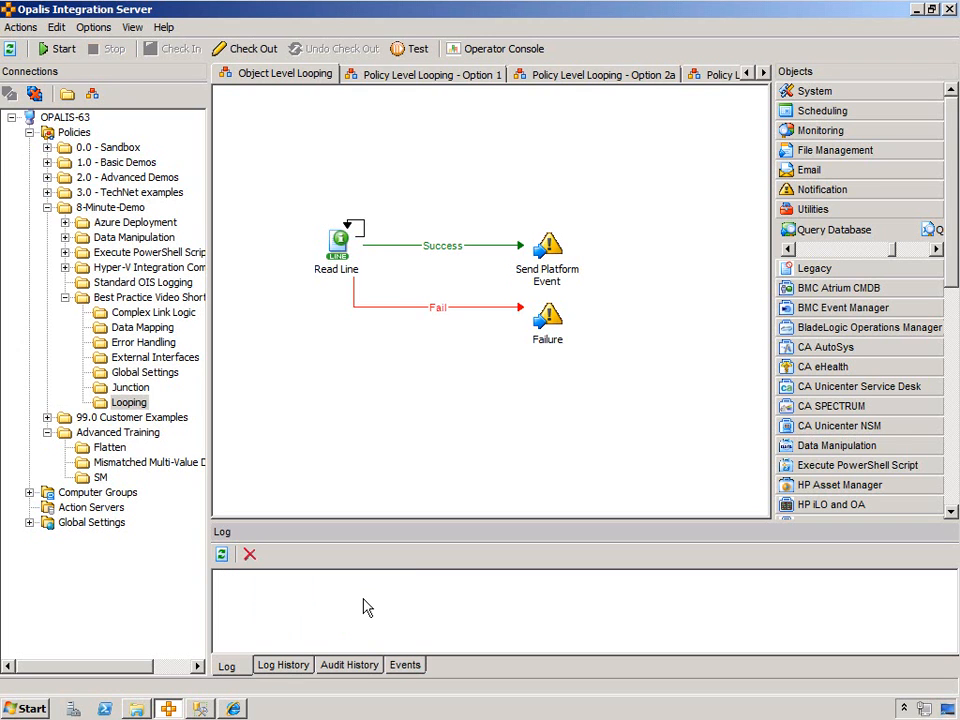
{"action": "left_click", "coordinate": [405, 665]}
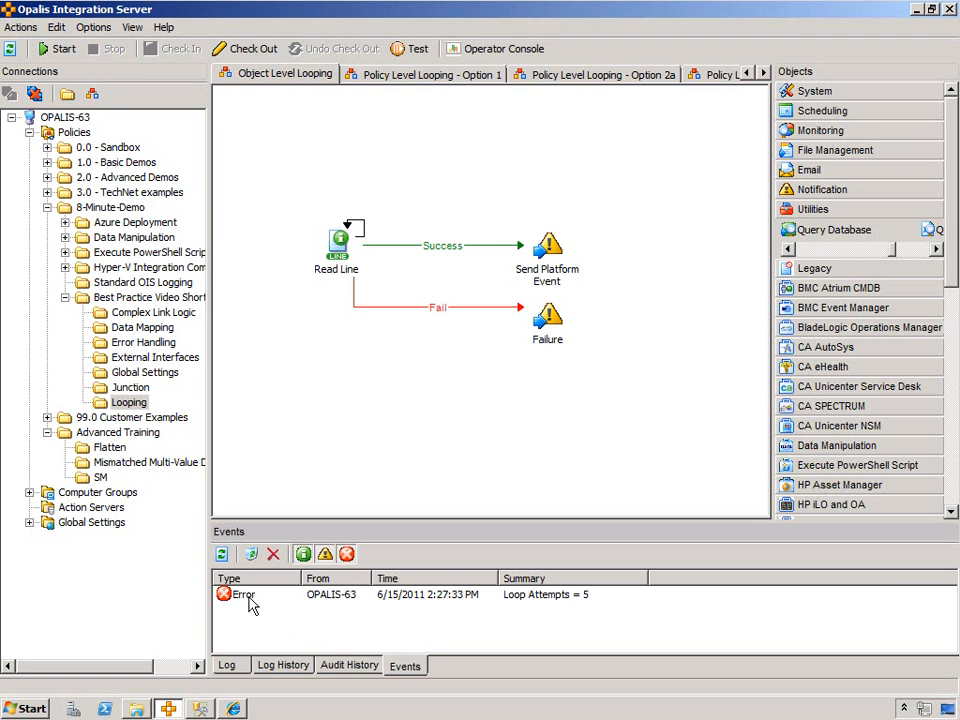
Compare the Failure object's configured event summary with the logged error event.
{"action": "double_click", "coordinate": [552, 325]}
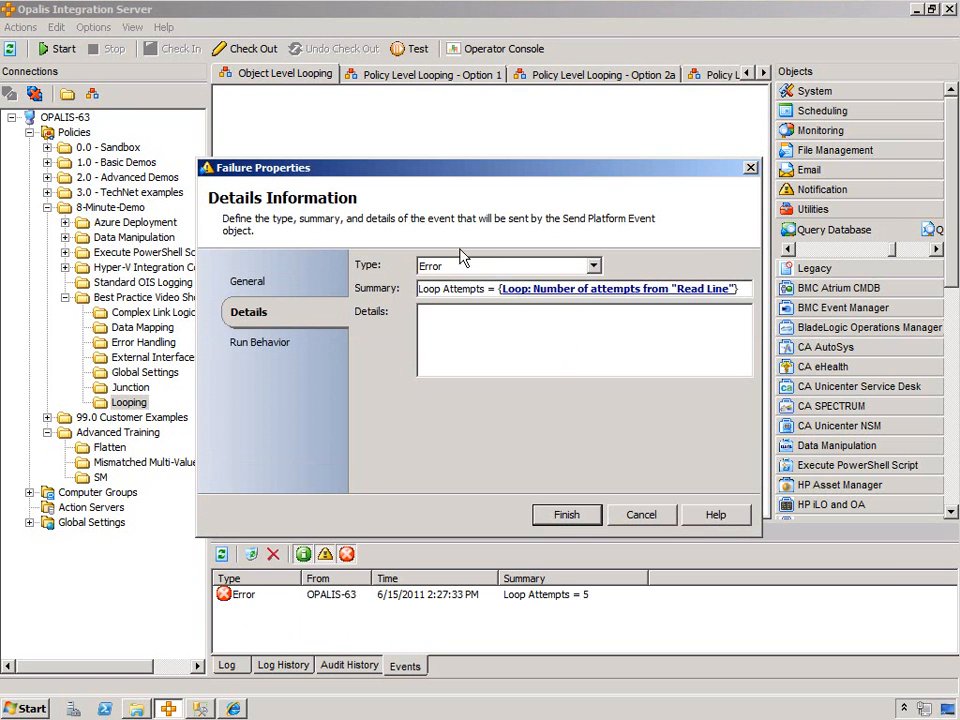
{"action": "left_click", "coordinate": [645, 517]}
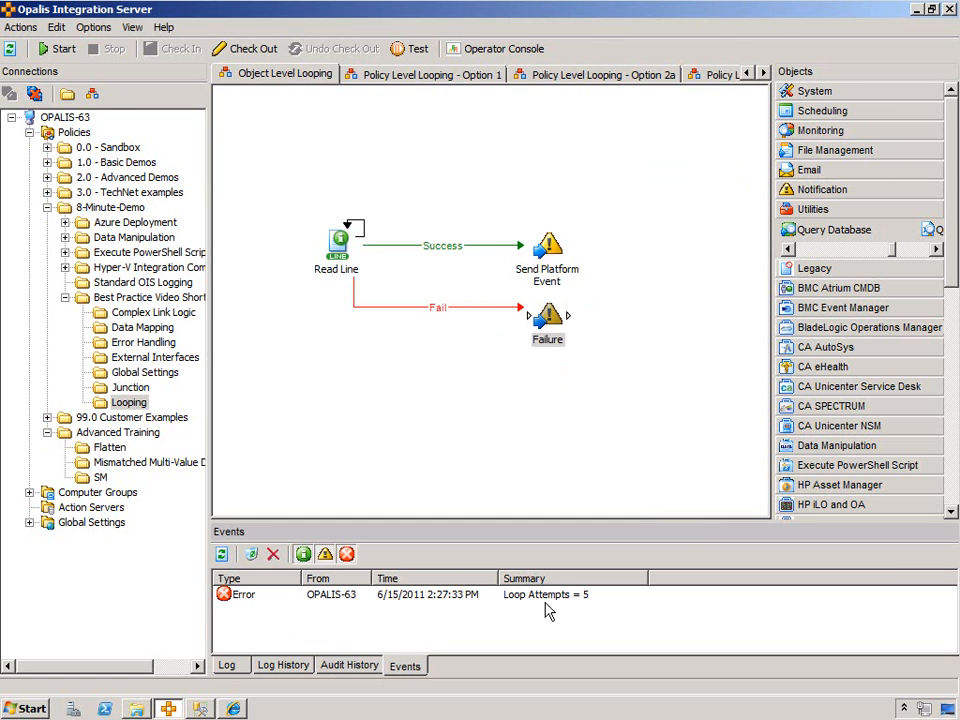
{"action": "left_click", "coordinate": [579, 598]}
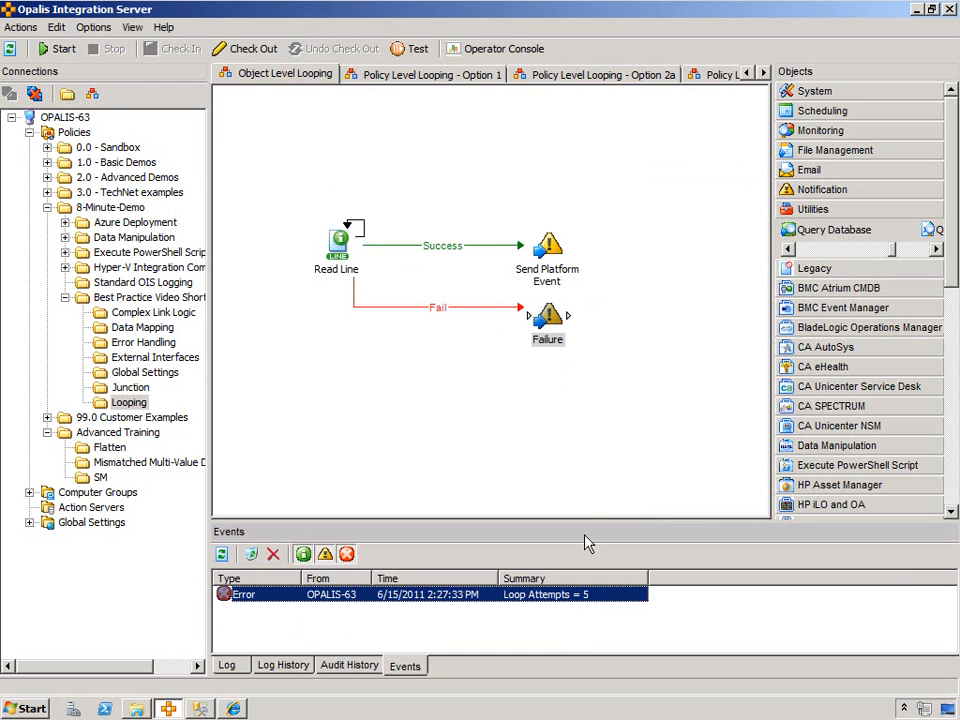
{"action": "left_click", "coordinate": [591, 480]}
Open the policy details of the most recent run in the log history.
{"action": "left_click", "coordinate": [266, 667]}
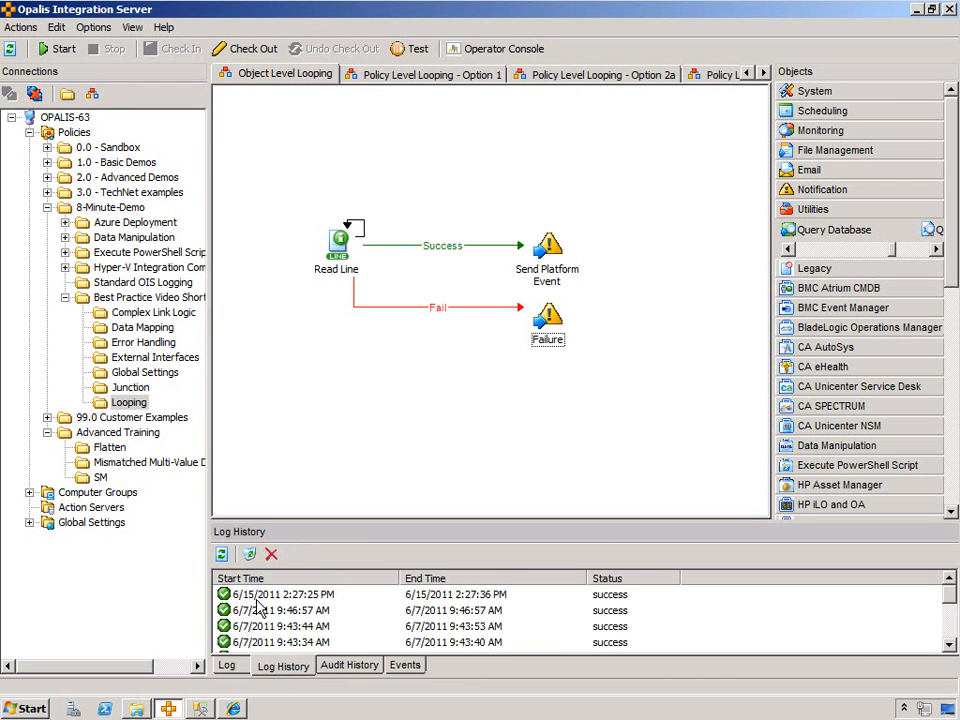
{"action": "double_click", "coordinate": [270, 595]}
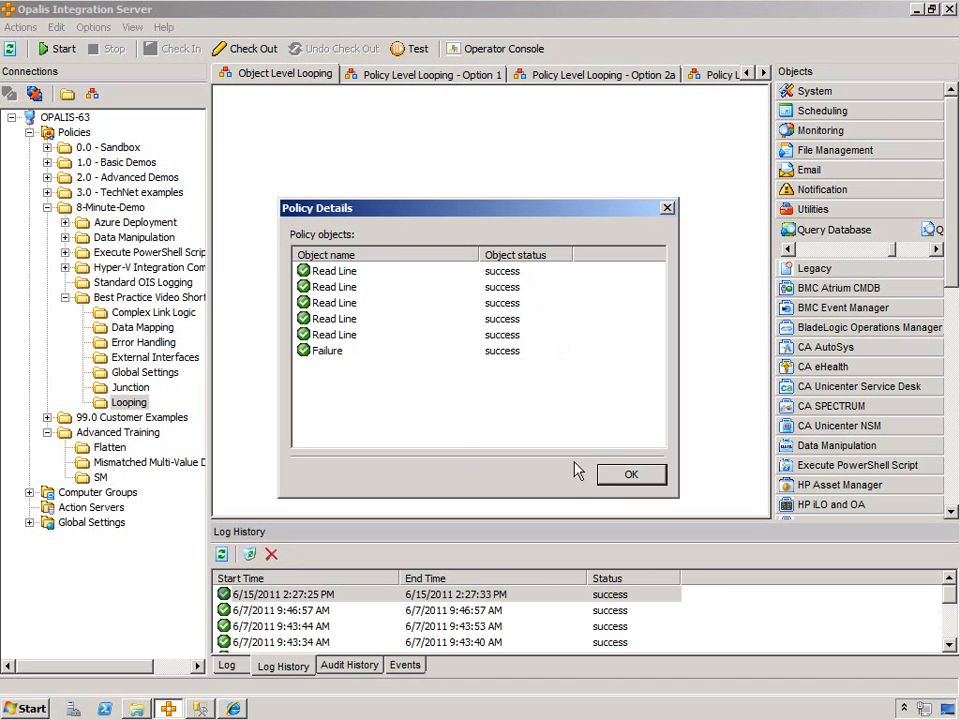
Set the delay between attempts to 5 in the Read Line object's looping properties and check in the policy.
{"action": "left_click", "coordinate": [624, 473]}
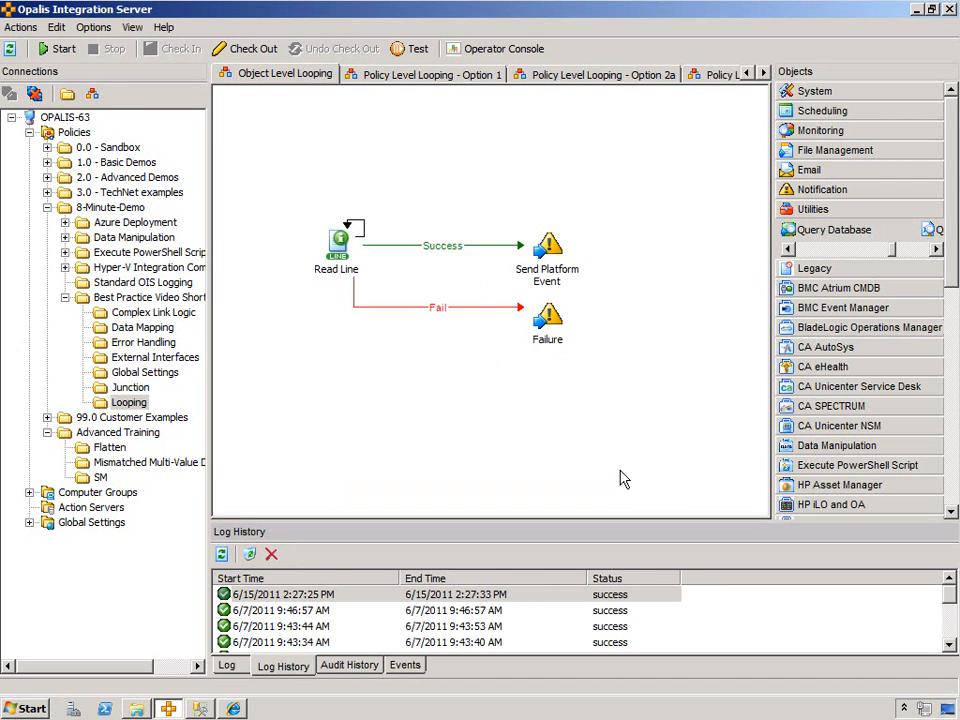
{"action": "right_click", "coordinate": [342, 247]}
{"action": "left_click", "coordinate": [386, 347]}
{"action": "left_click_drag", "start_coordinate": [506, 309], "coordinate": [445, 312]}
{"action": "type", "text": "5"}
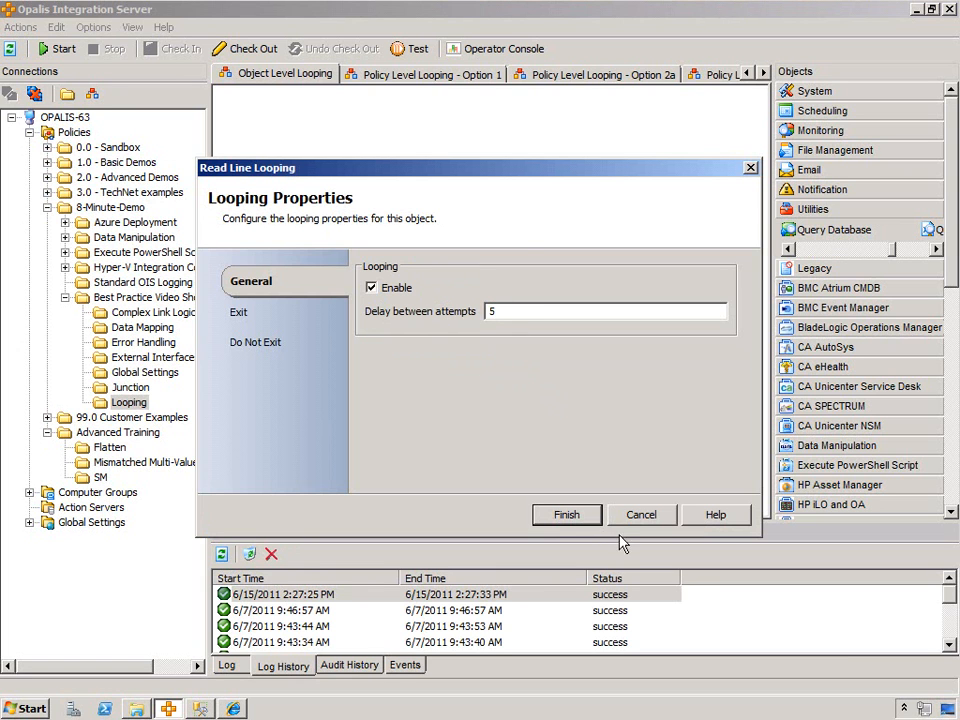
{"action": "left_click", "coordinate": [566, 515]}
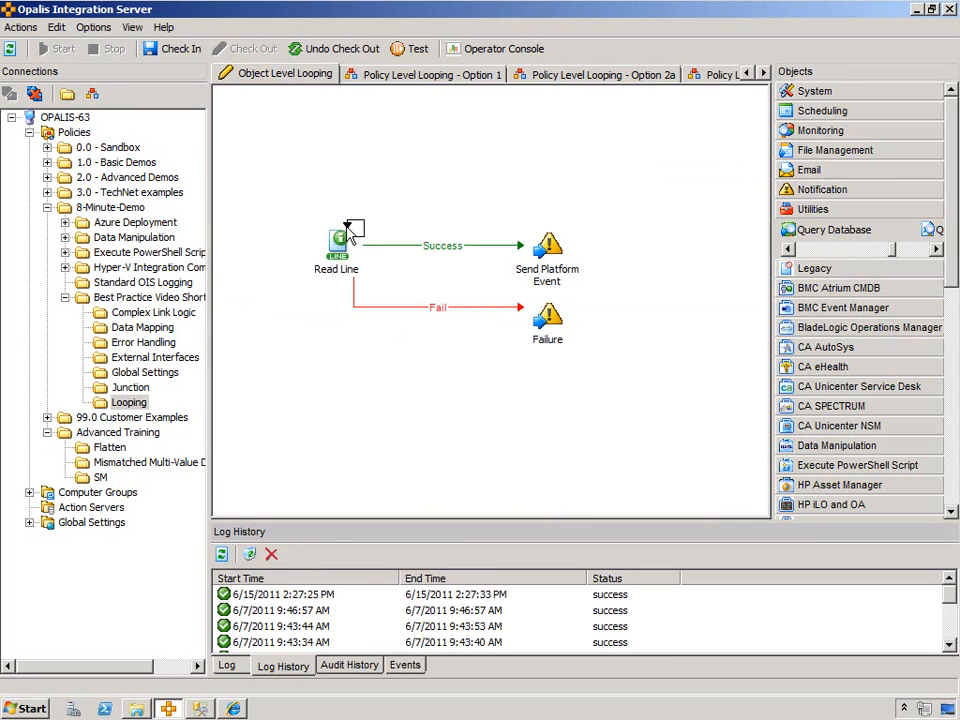
{"action": "left_click", "coordinate": [181, 55]}
Open the loopthis text file from the Demo folder and add Hello as a new first line above dir.
{"action": "left_click", "coordinate": [135, 709]}
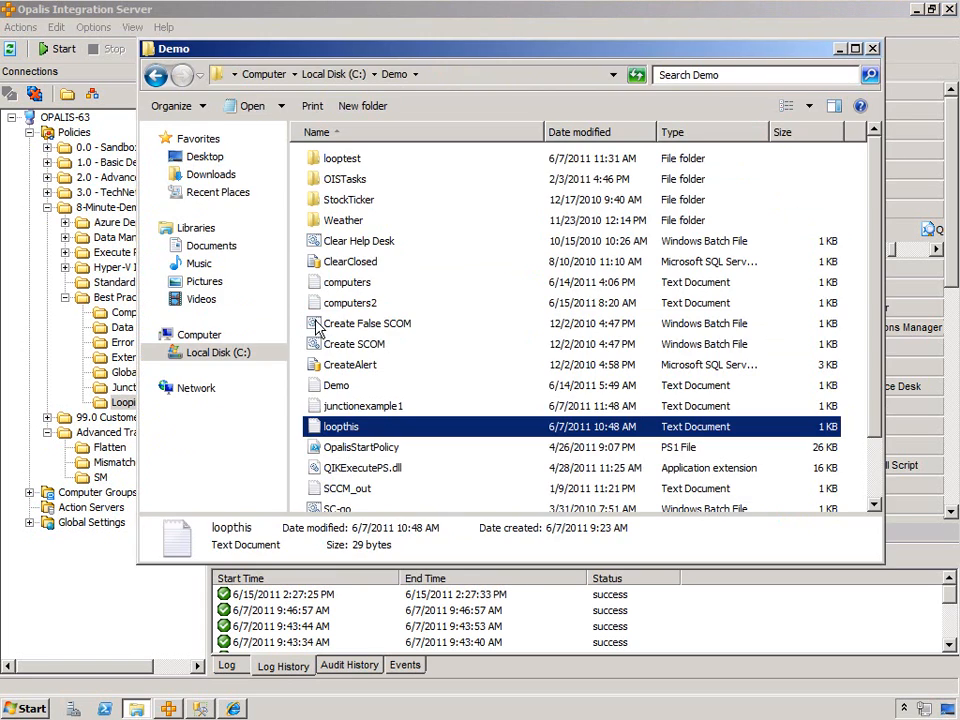
{"action": "double_click", "coordinate": [345, 484]}
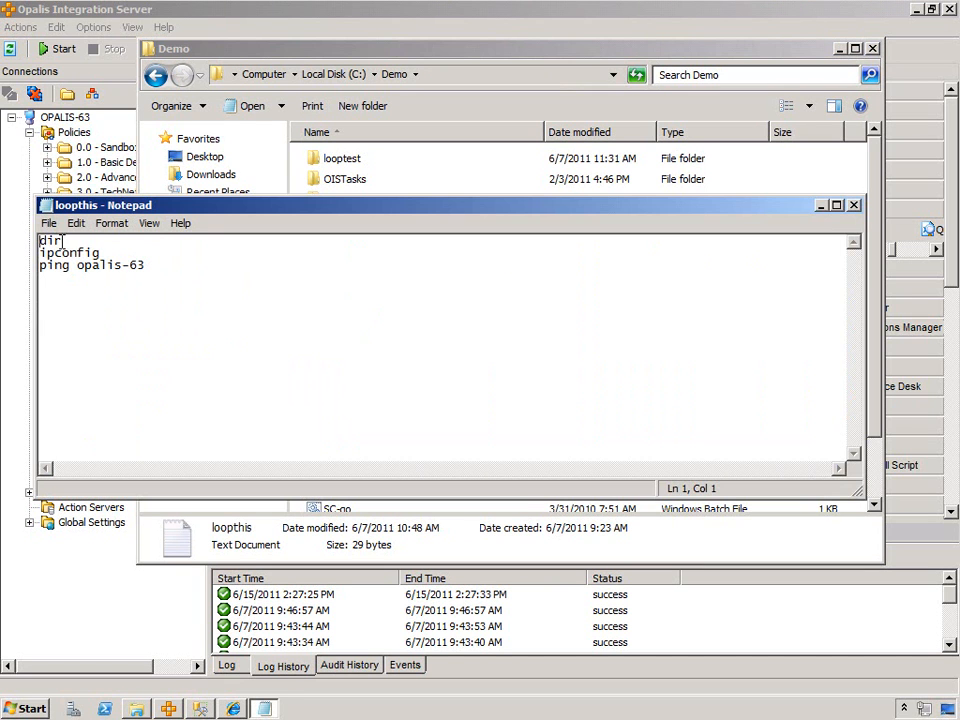
{"action": "key", "text": "Return"}
{"action": "key", "text": "Up"}
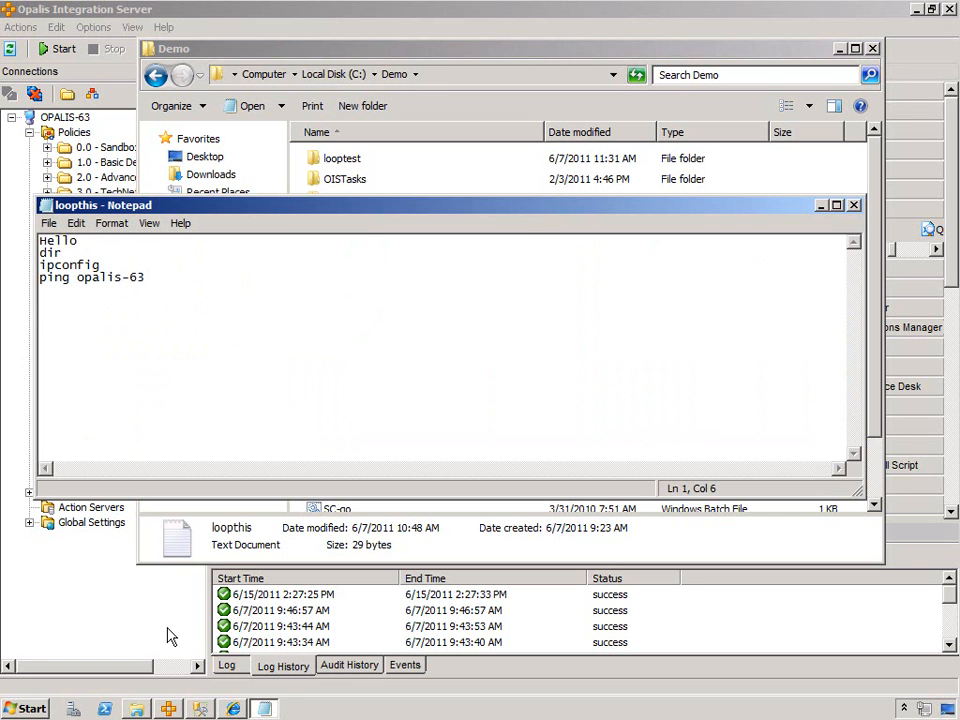
Return to Opalis, start the Object Level Looping policy, refresh its log and expand the running entry.
{"action": "left_click", "coordinate": [168, 708]}
{"action": "left_click", "coordinate": [60, 50]}
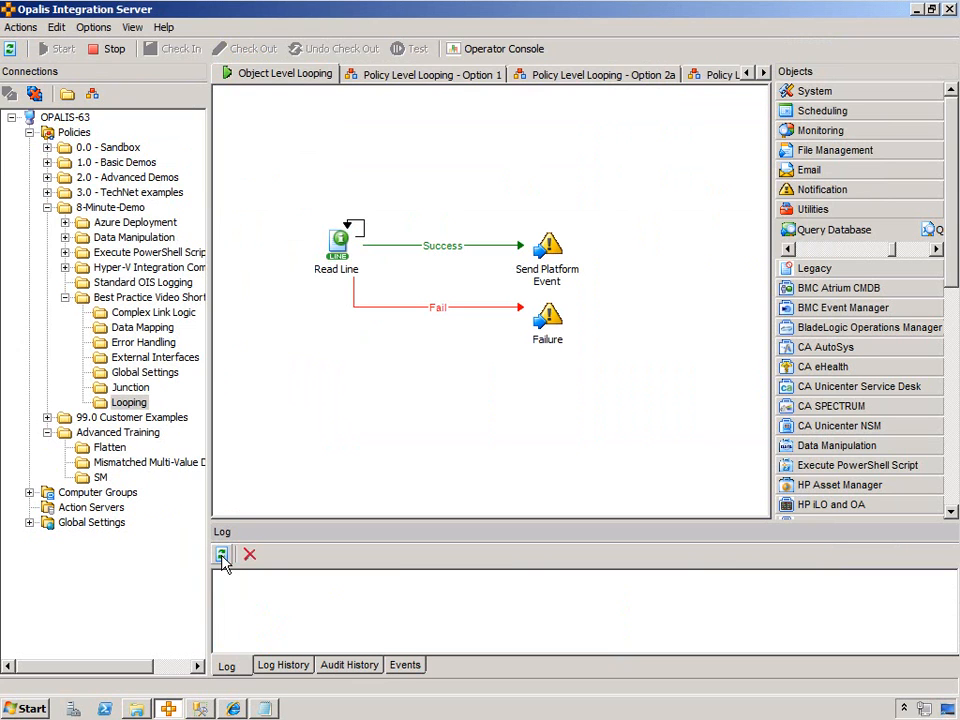
{"action": "left_click", "coordinate": [222, 555]}
{"action": "left_click", "coordinate": [223, 577]}
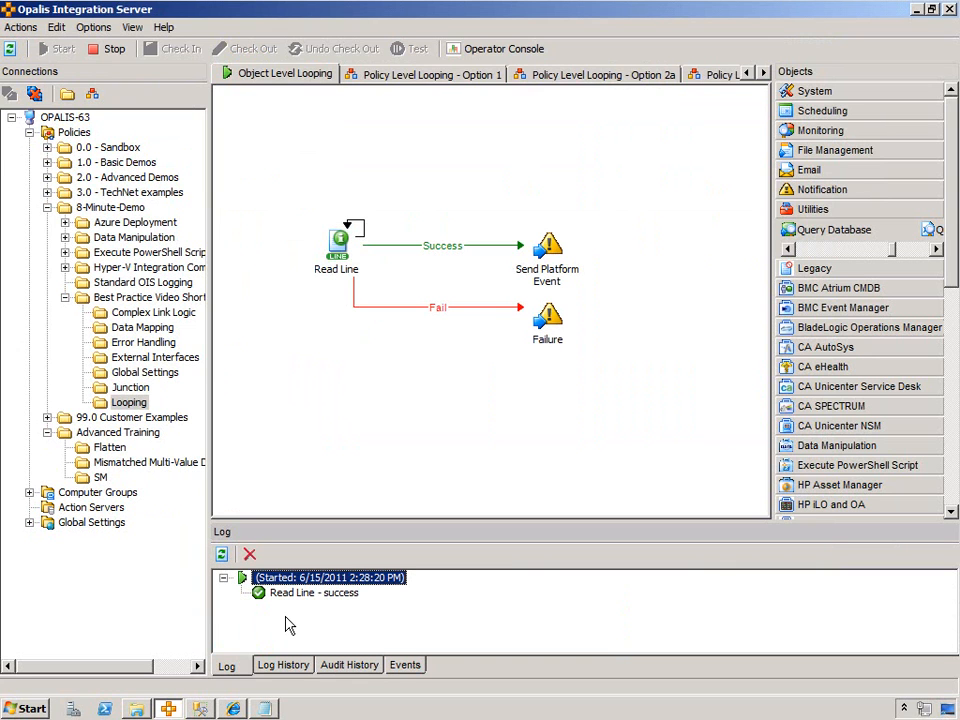
Save the edited loopthis text file while the policy is running and close it.
{"action": "left_click", "coordinate": [264, 708]}
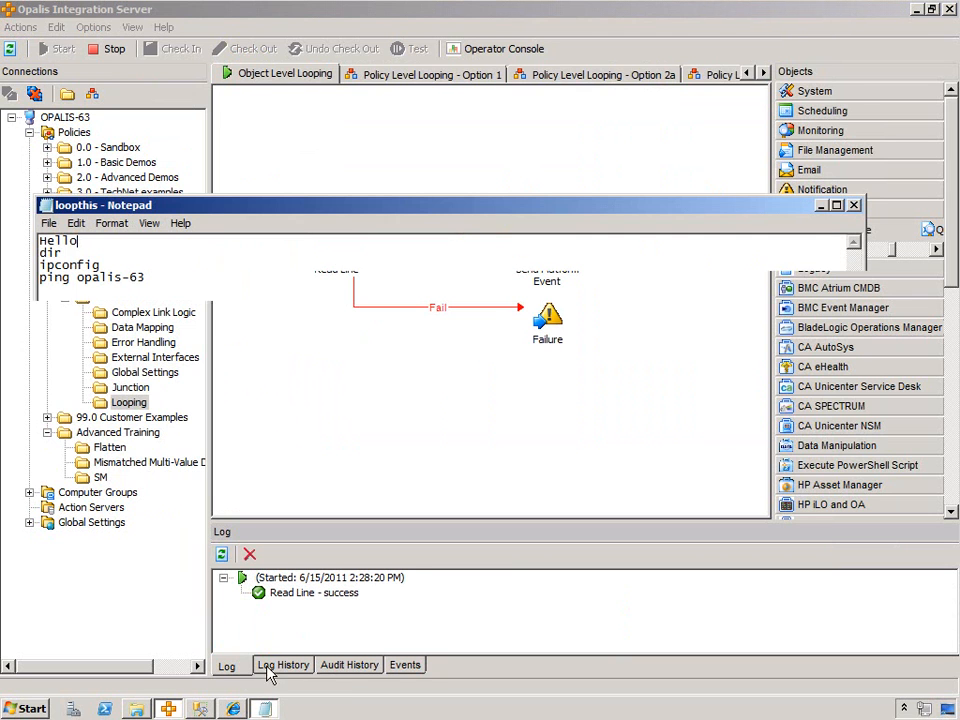
{"action": "left_click", "coordinate": [48, 222]}
{"action": "left_click", "coordinate": [66, 274]}
{"action": "left_click", "coordinate": [45, 205]}
{"action": "left_click", "coordinate": [70, 321]}
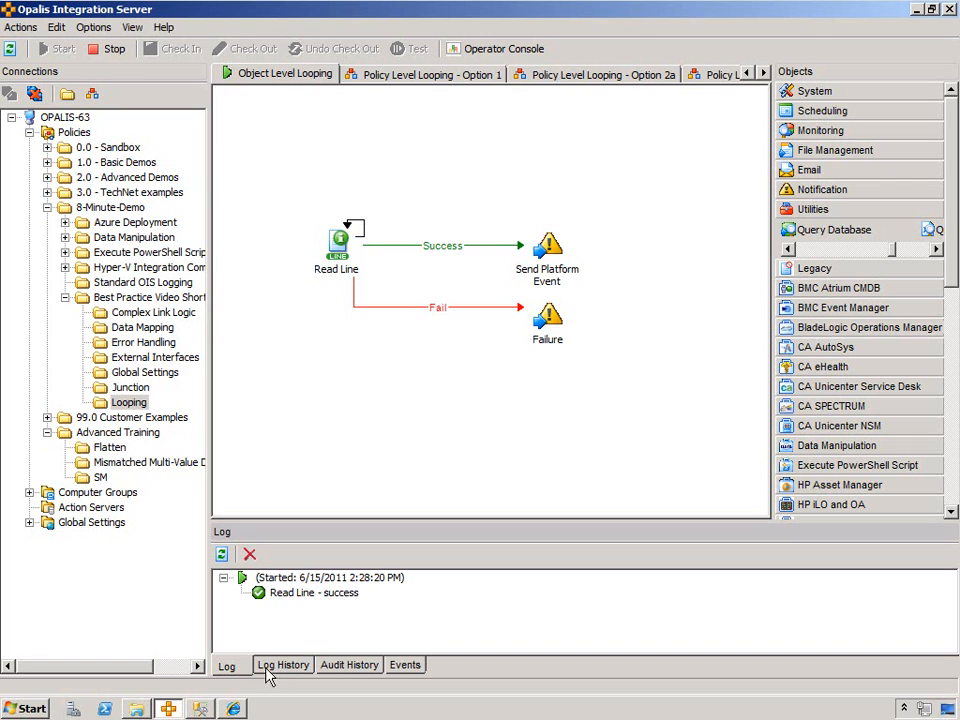
Refresh the log and inspect the objects executed in the latest run's policy details.
{"action": "left_click", "coordinate": [221, 555]}
{"action": "left_click", "coordinate": [282, 666]}
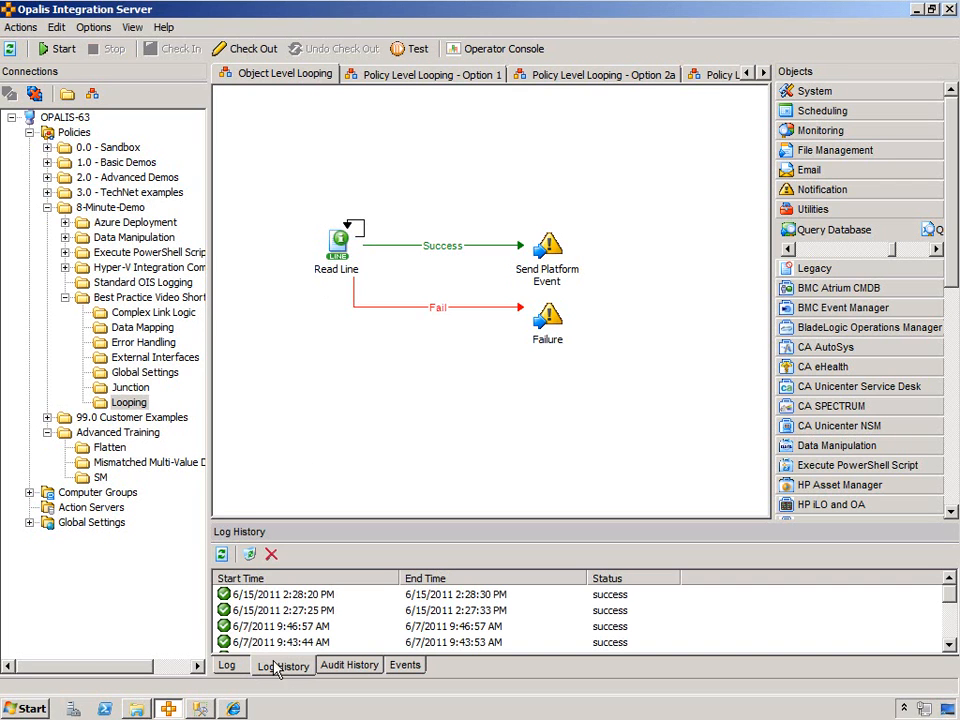
{"action": "double_click", "coordinate": [232, 596]}
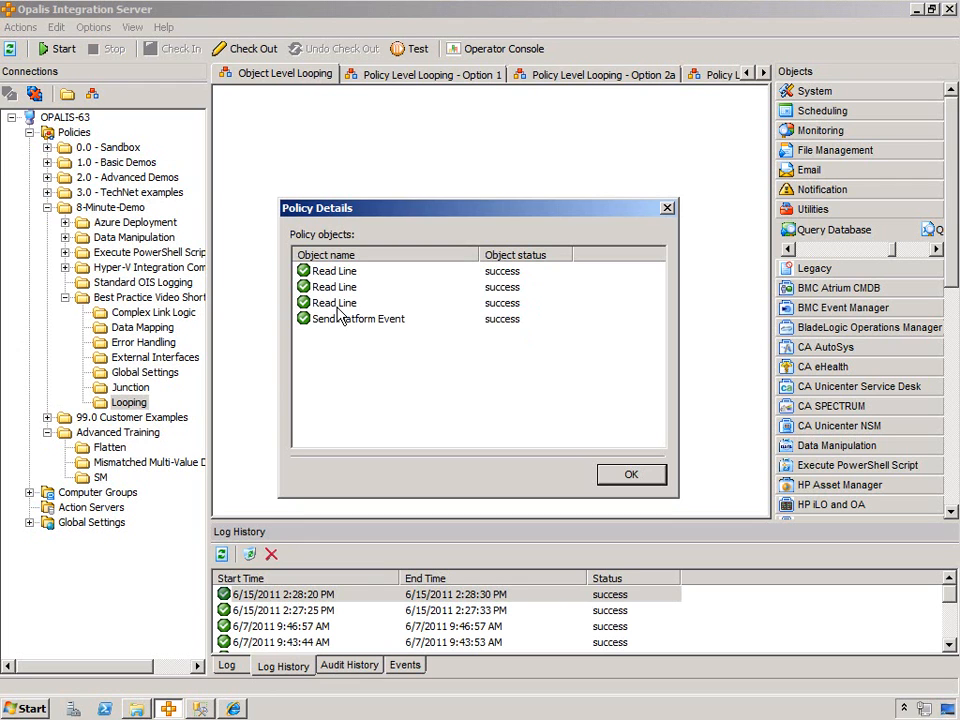
{"action": "left_click", "coordinate": [366, 320]}
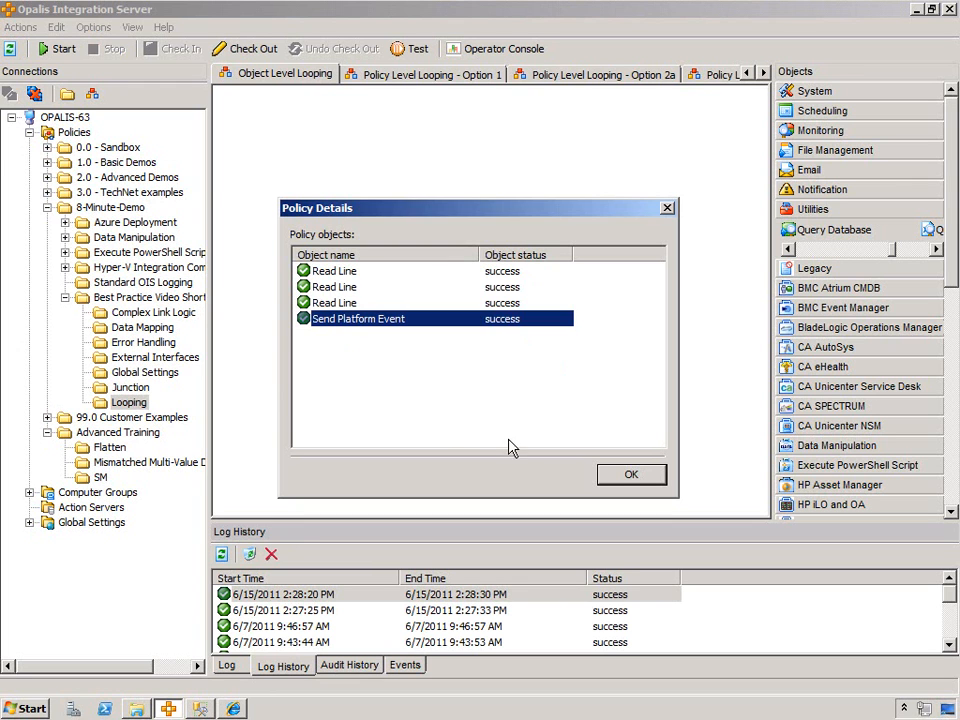
{"action": "left_click", "coordinate": [636, 478]}
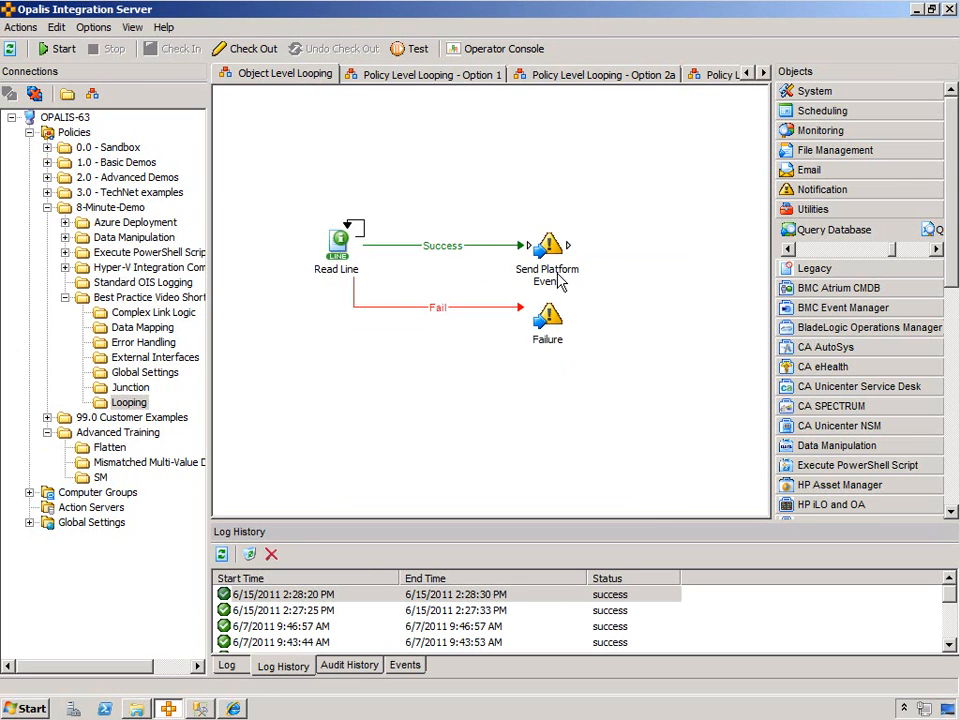
Check the event details of the information event sent by the Send Platform Event object.
{"action": "left_click", "coordinate": [553, 283]}
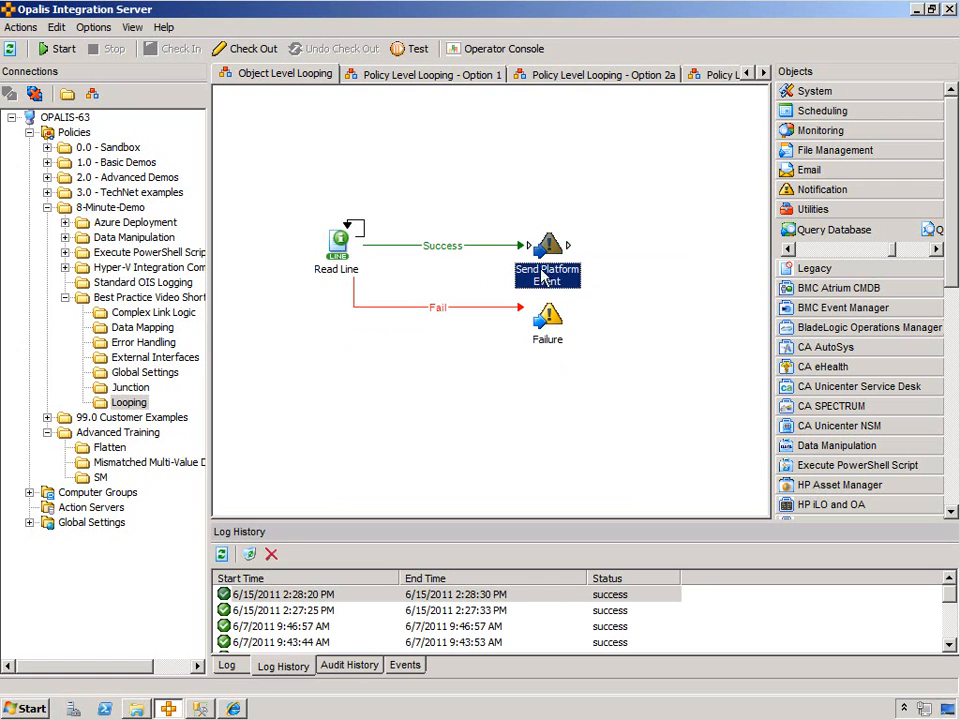
{"action": "left_click", "coordinate": [405, 665]}
{"action": "double_click", "coordinate": [426, 597]}
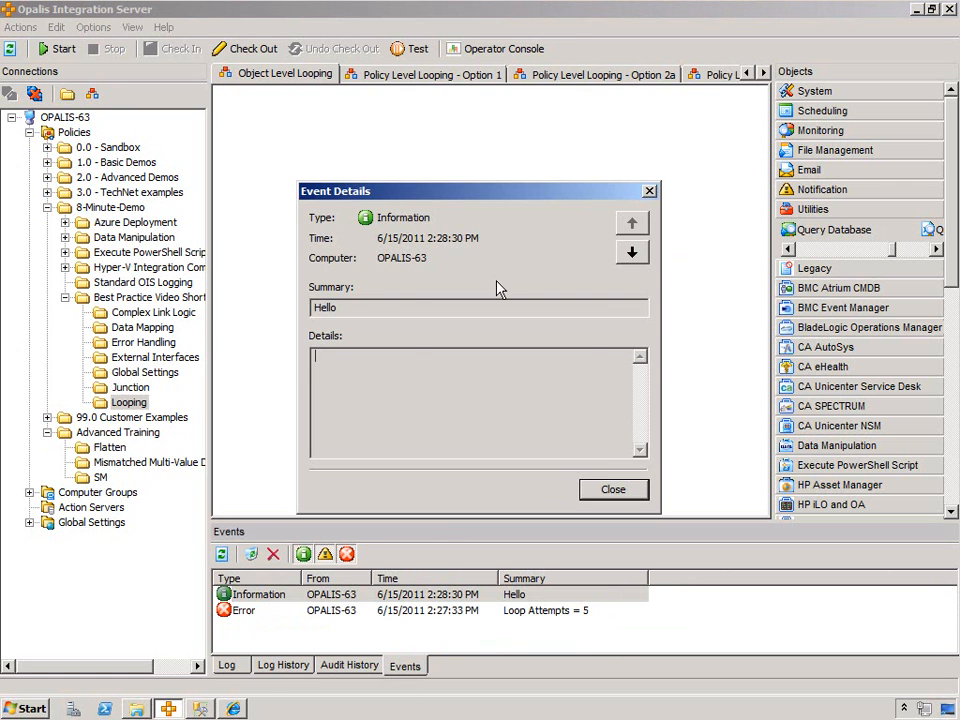
{"action": "left_click", "coordinate": [613, 491]}
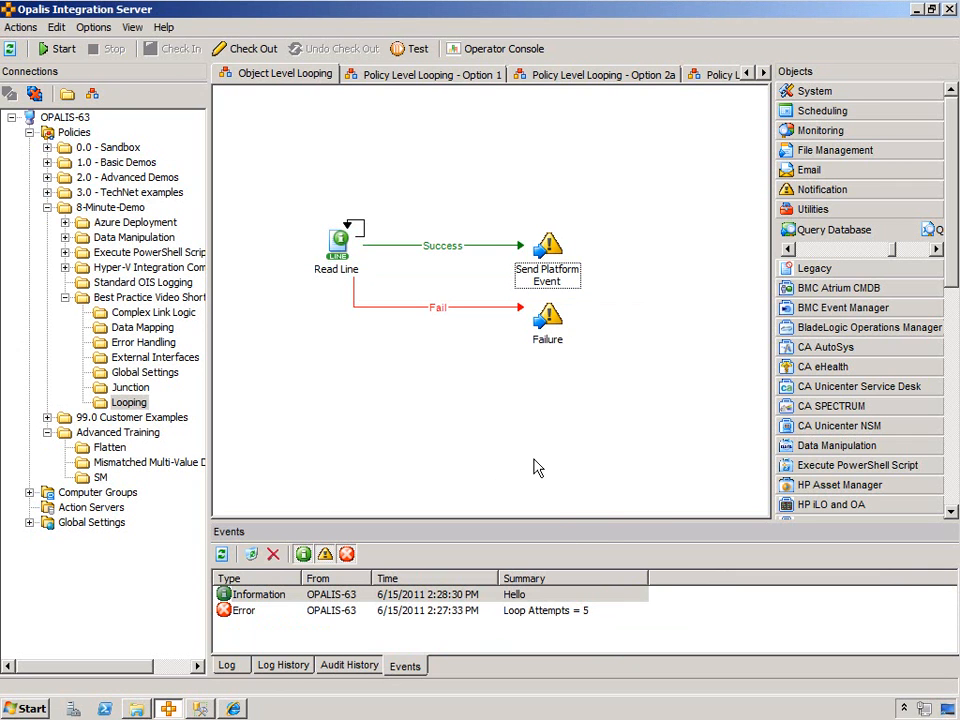
Start the Object Level Looping policy again and inspect the policy details of that run in the log history.
{"action": "left_click", "coordinate": [51, 49]}
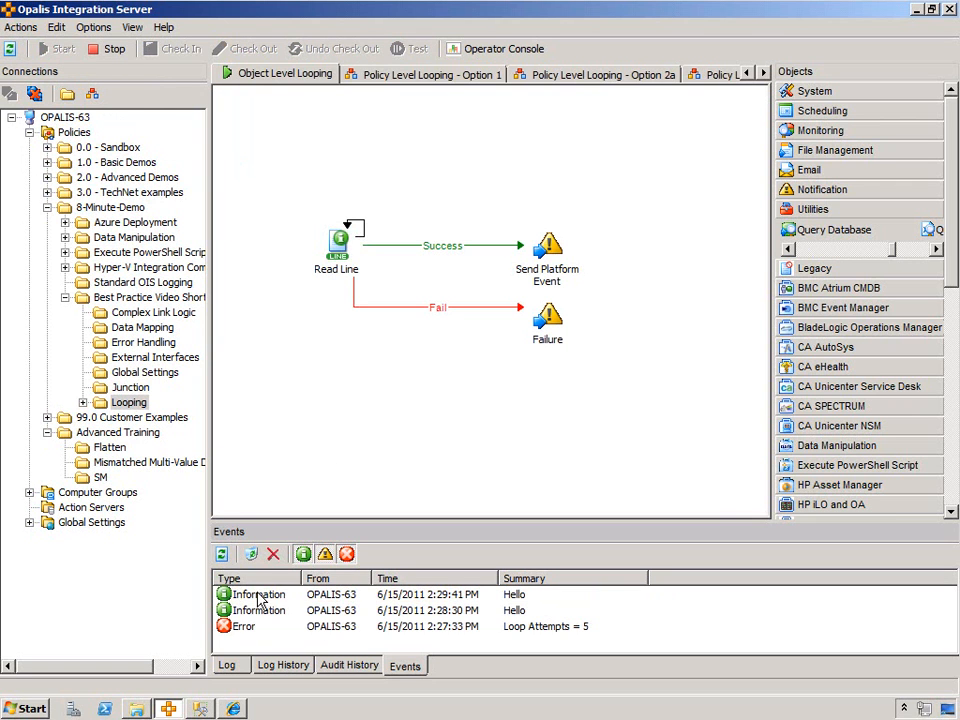
{"action": "left_click", "coordinate": [280, 667]}
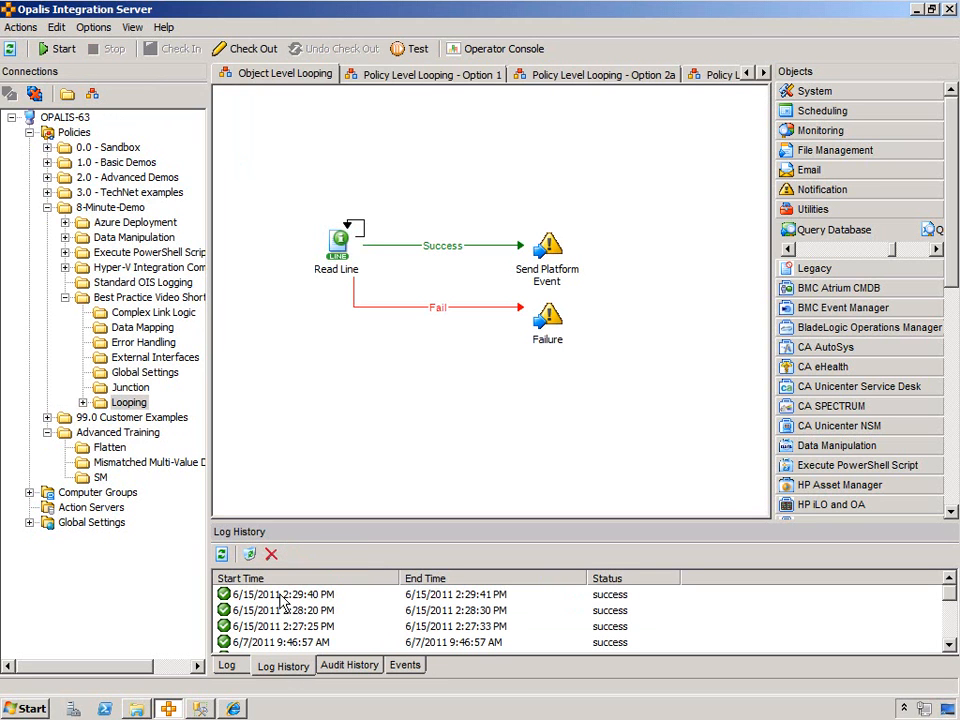
{"action": "double_click", "coordinate": [262, 594]}
{"action": "left_click", "coordinate": [322, 268]}
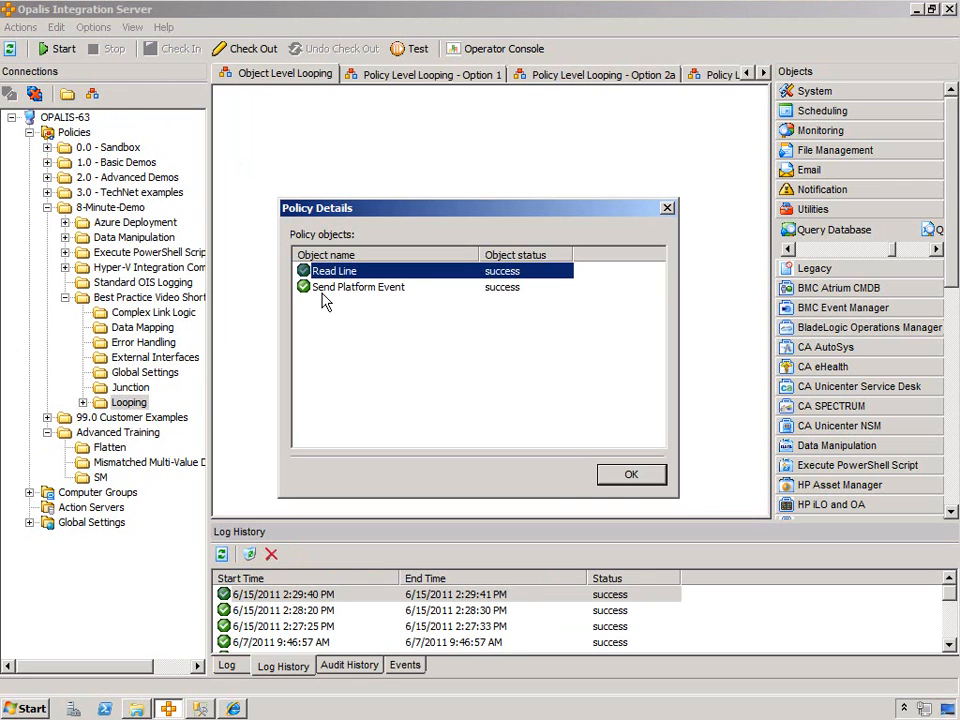
{"action": "left_click", "coordinate": [615, 480]}
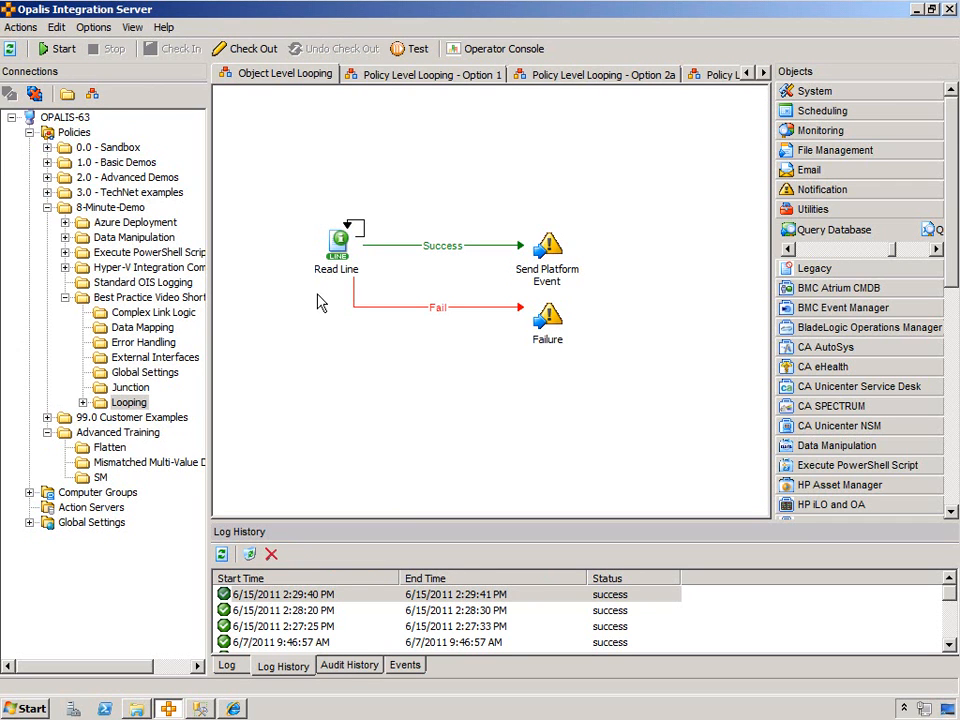
Switch to the Policy Level Looping - Option 1 policy and widen the workspace to show its entire object chain.
{"action": "left_click", "coordinate": [345, 246]}
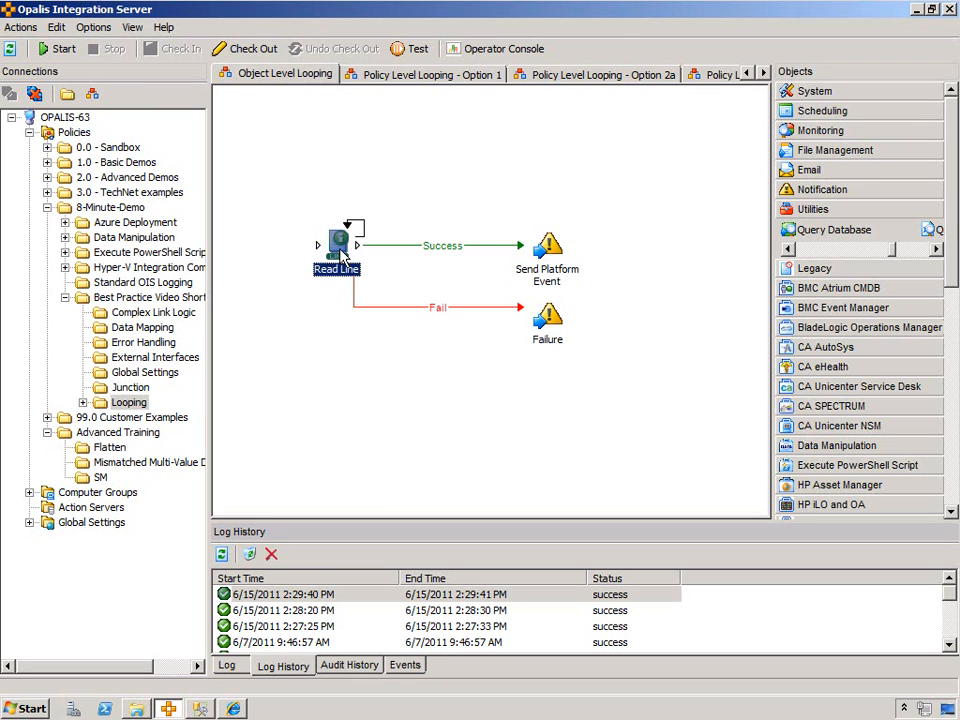
{"action": "left_click", "coordinate": [424, 172]}
{"action": "left_click", "coordinate": [380, 84]}
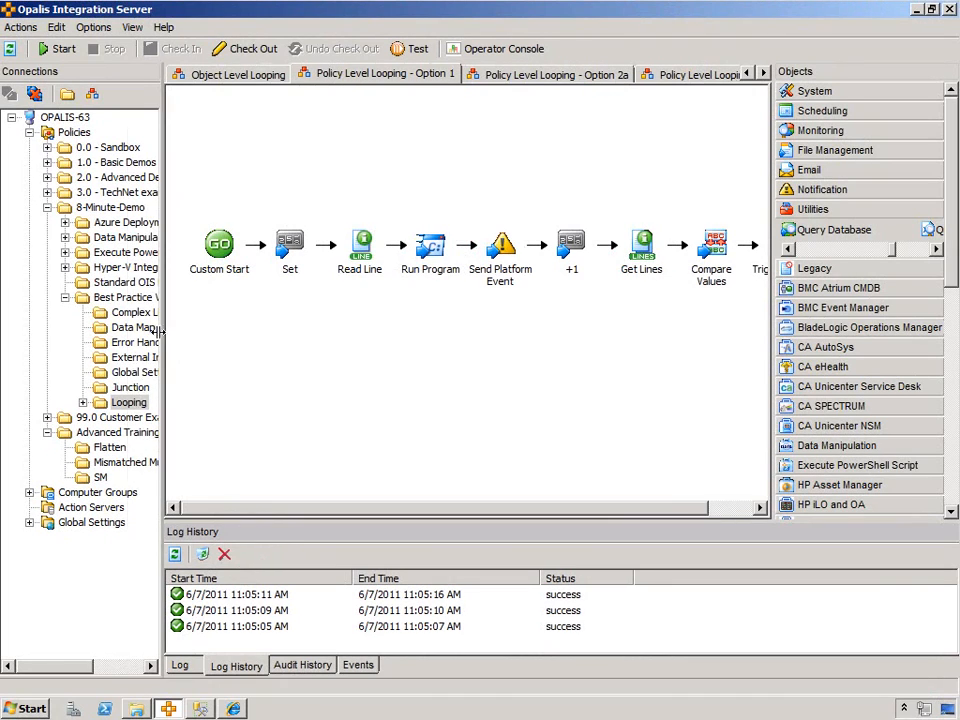
{"action": "left_click_drag", "start_coordinate": [163, 332], "coordinate": [132, 335]}
{"action": "left_click_drag", "start_coordinate": [262, 511], "coordinate": [313, 512]}
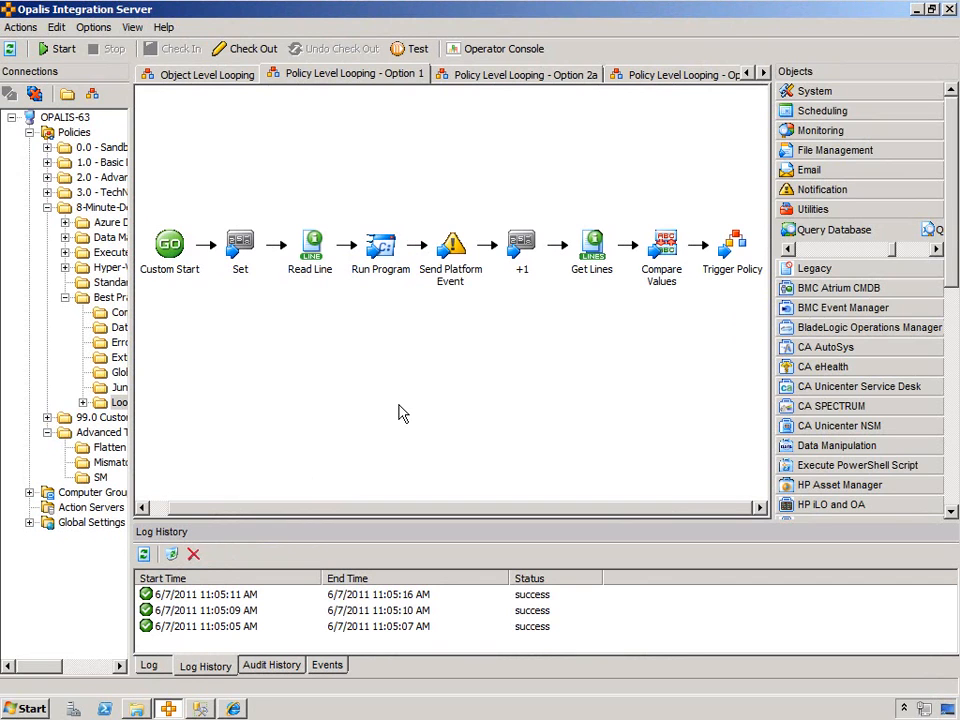
Review the Custom Start object's parameters and the Set object's counter, action and value, leaving both unchanged.
{"action": "left_click", "coordinate": [177, 256]}
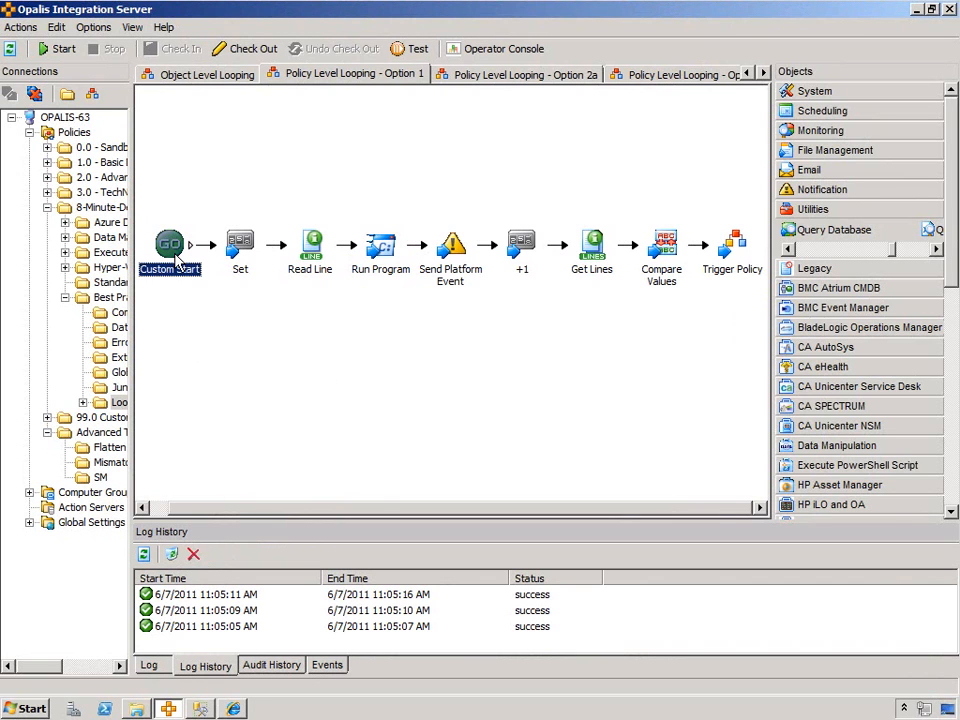
{"action": "double_click", "coordinate": [184, 273]}
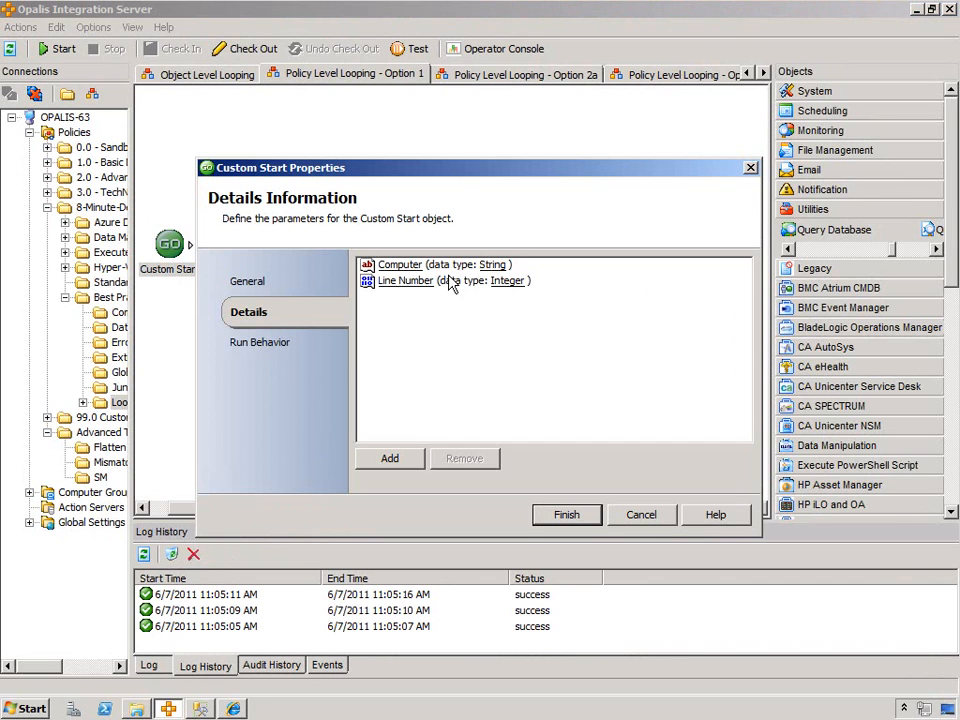
{"action": "left_click", "coordinate": [640, 516]}
{"action": "left_click", "coordinate": [242, 245]}
{"action": "double_click", "coordinate": [243, 246]}
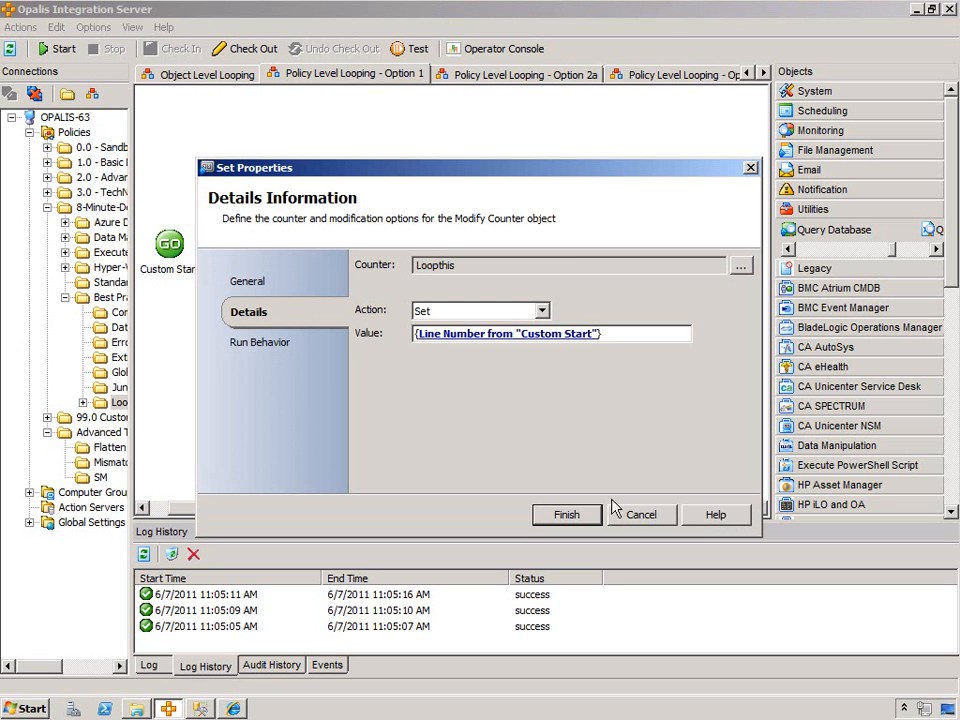
{"action": "left_click", "coordinate": [640, 515]}
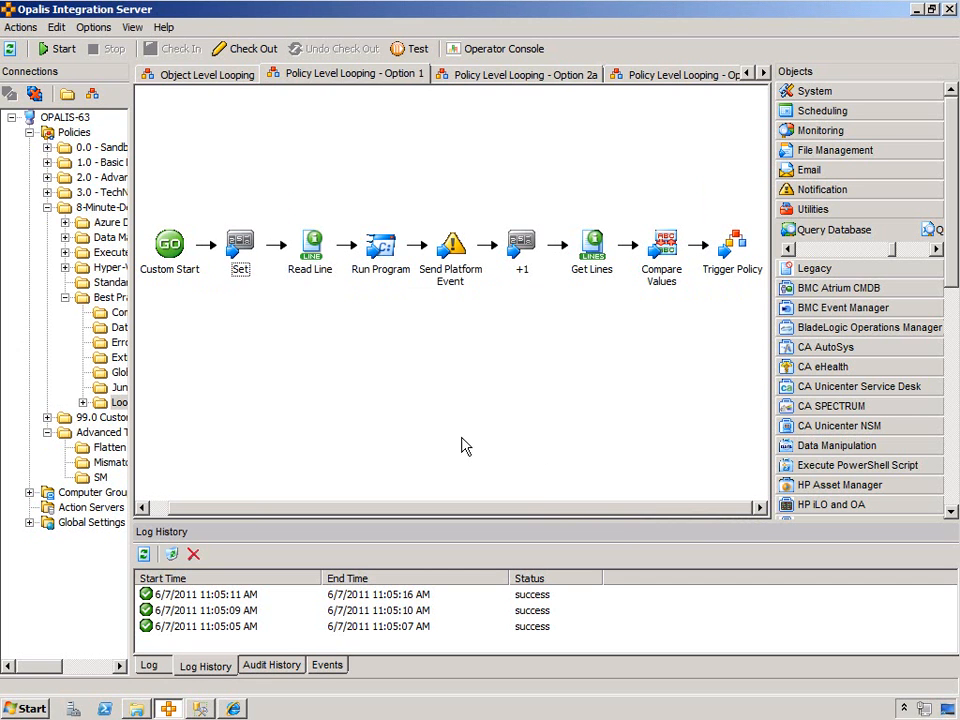
Review the file and line number settings in the Read Line object's details.
{"action": "left_click", "coordinate": [316, 248]}
{"action": "double_click", "coordinate": [316, 248]}
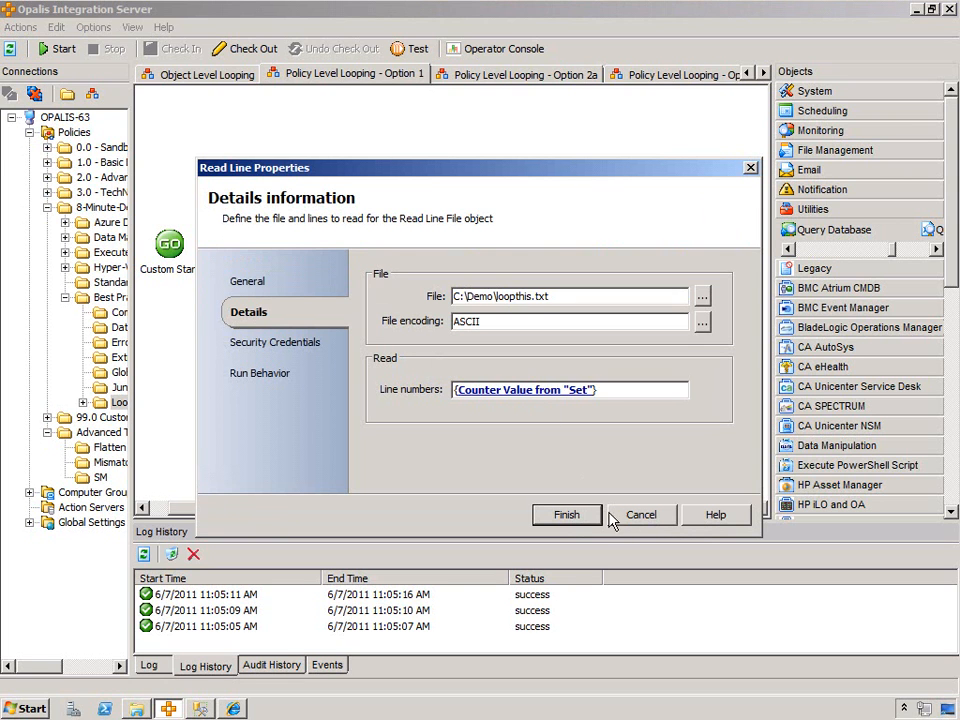
{"action": "left_click", "coordinate": [640, 516]}
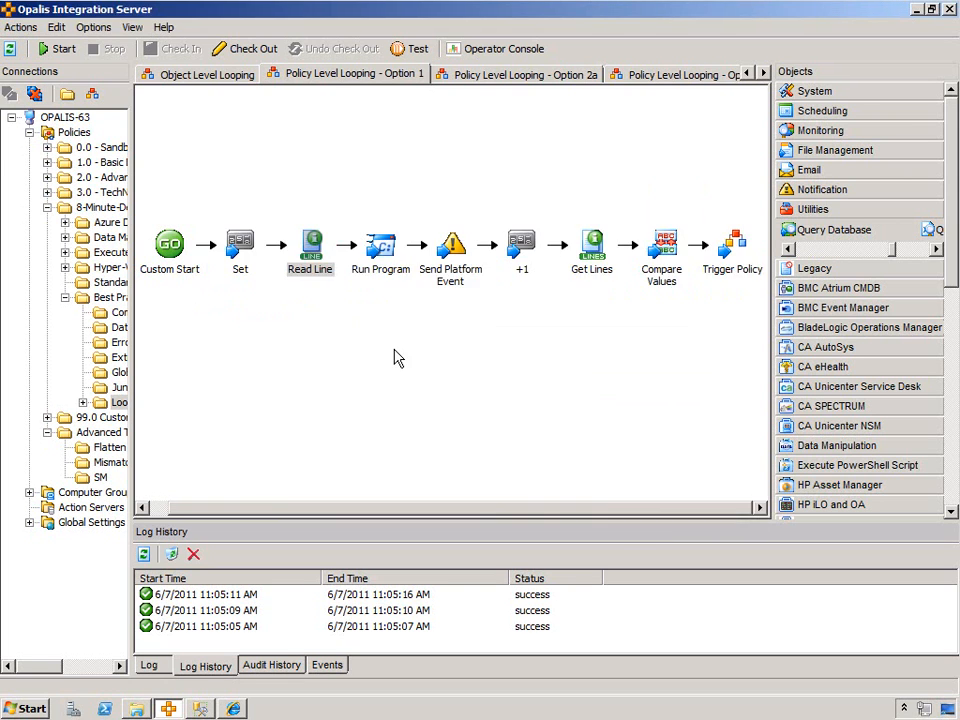
Trace the rest of the chain through Run Program, Send Platform Event, +1, Get Lines and Compare Values.
{"action": "left_click", "coordinate": [388, 254]}
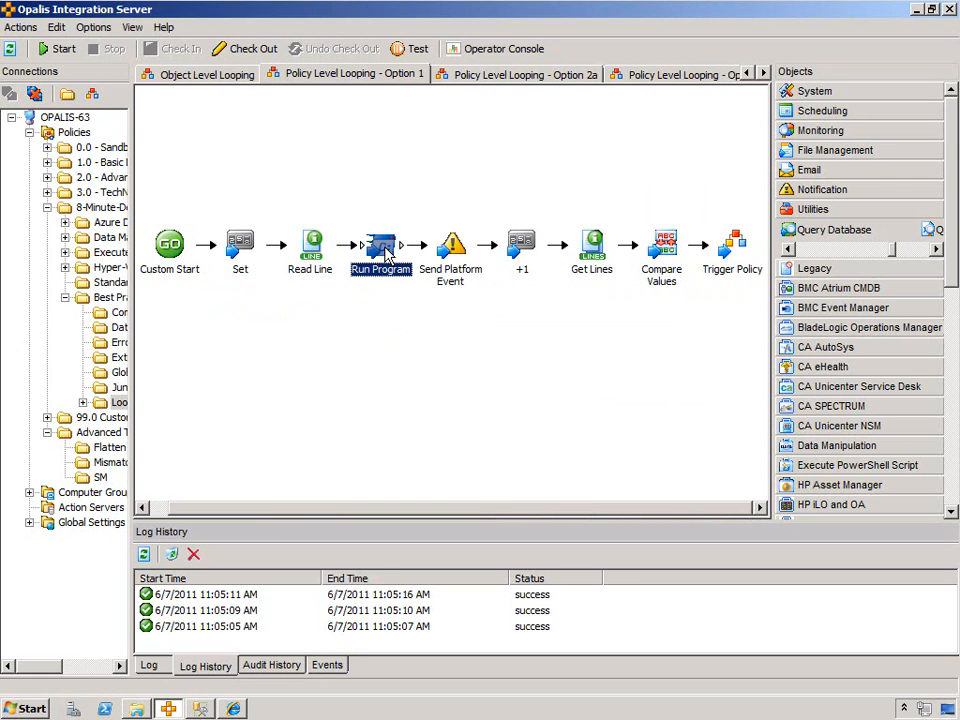
{"action": "left_click", "coordinate": [441, 251]}
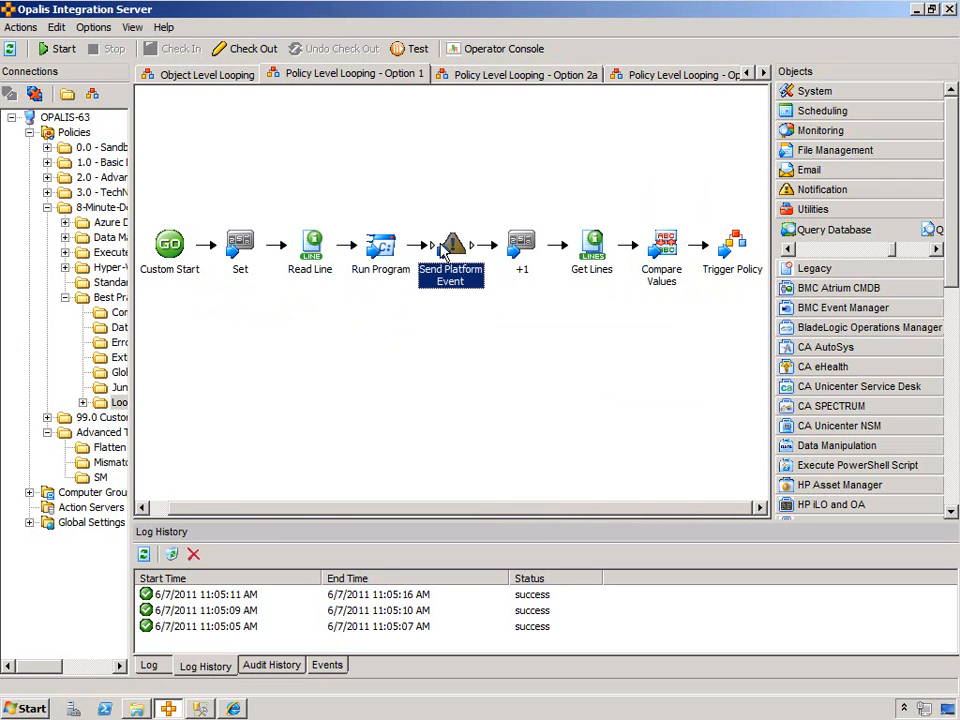
{"action": "left_click", "coordinate": [519, 250]}
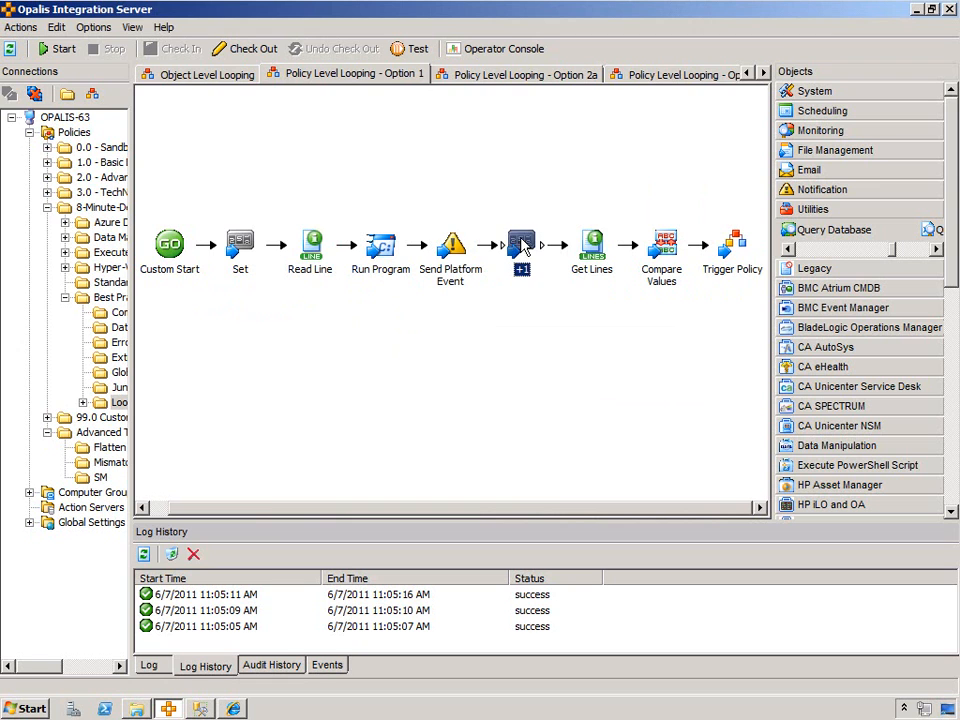
{"action": "left_click", "coordinate": [595, 248]}
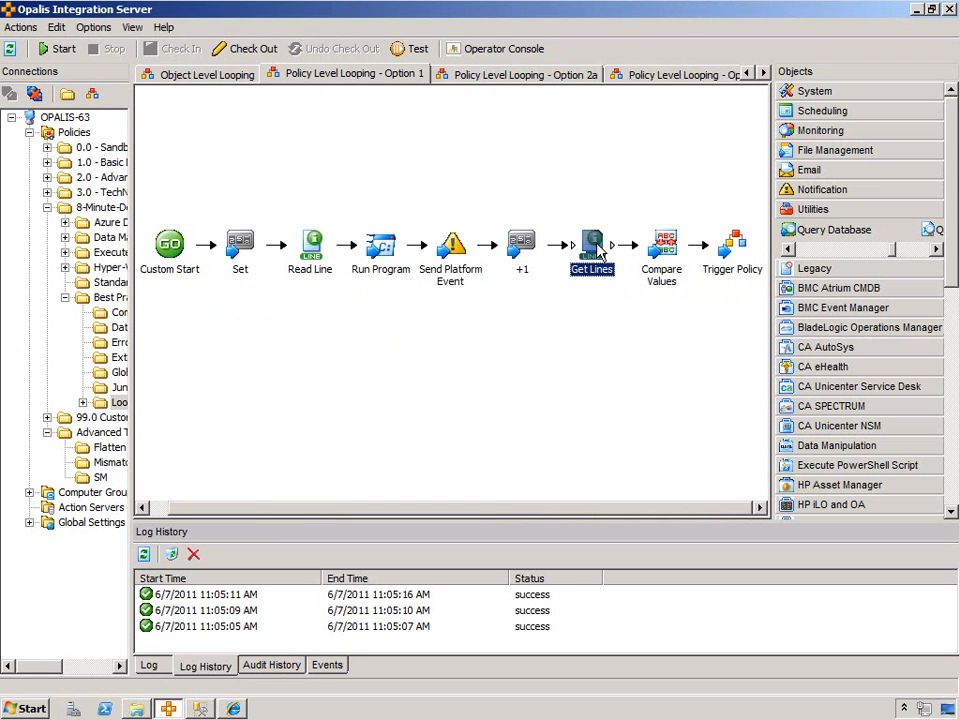
{"action": "left_click", "coordinate": [662, 246]}
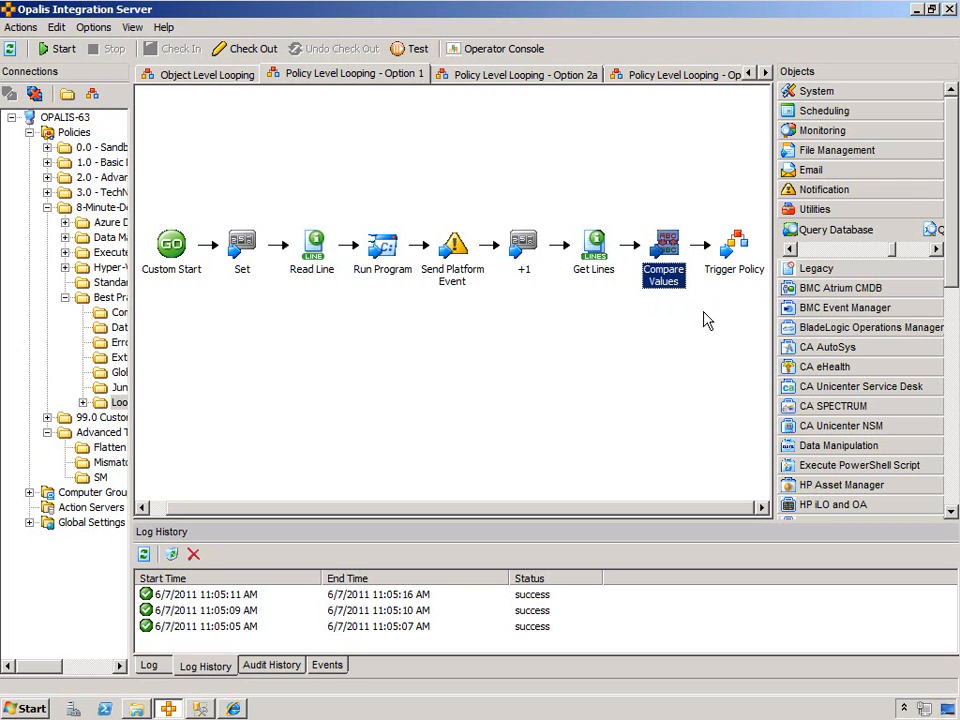
Review the Trigger Policy object's target policy and its Computer and Line Number parameters.
{"action": "left_click", "coordinate": [737, 248]}
{"action": "double_click", "coordinate": [738, 250]}
{"action": "left_click_drag", "start_coordinate": [519, 180], "coordinate": [501, 321]}
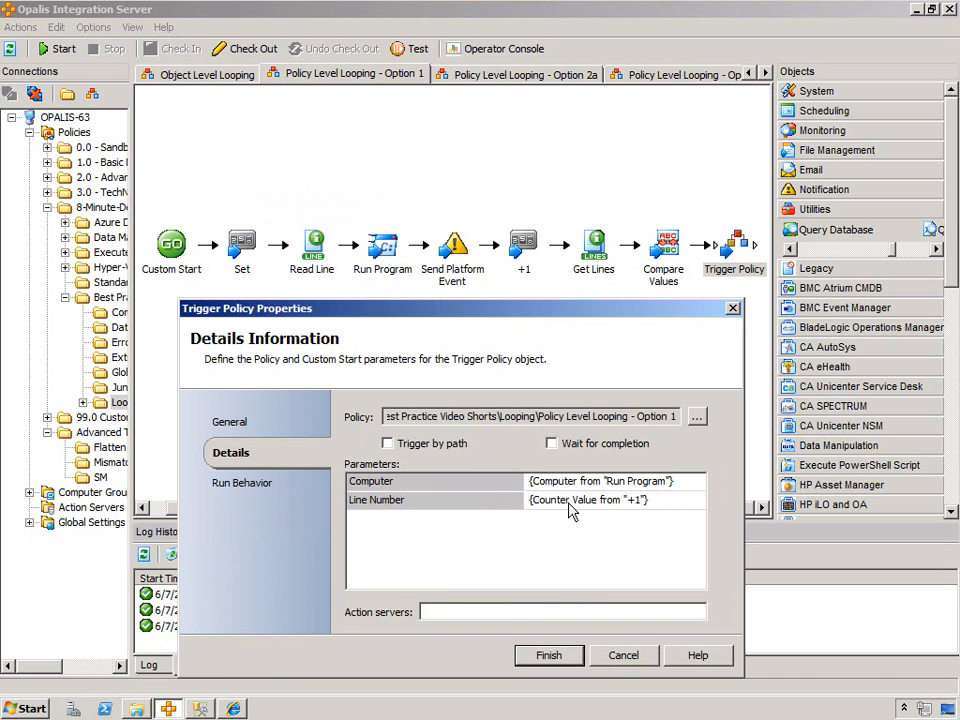
{"action": "left_click", "coordinate": [621, 657]}
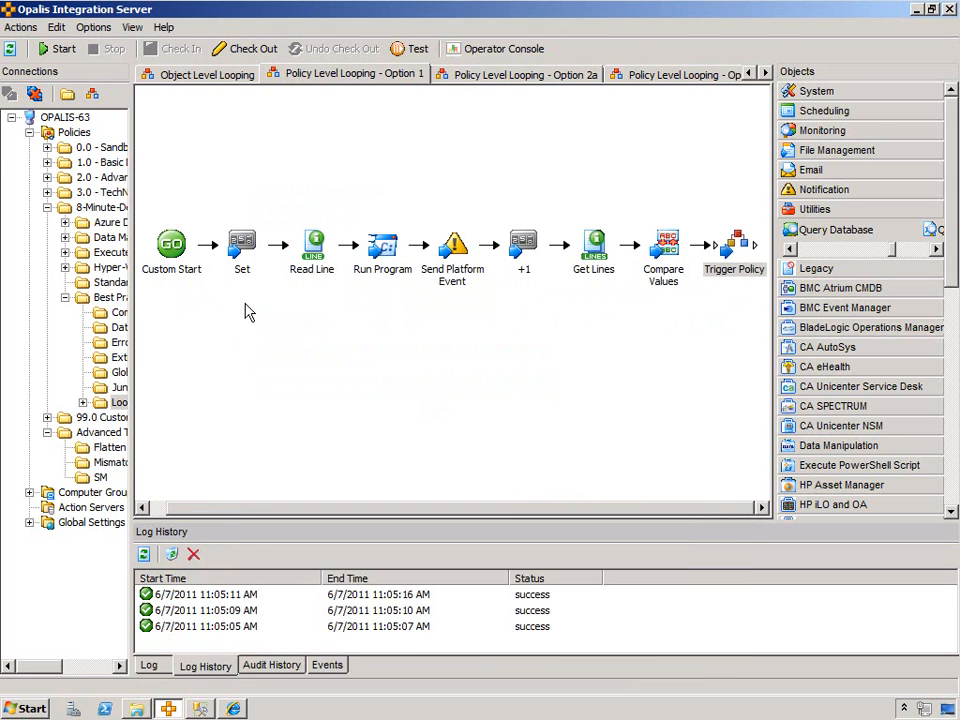
Trace the loop chain again from Set through Read Line, Run Program and Send Platform Event to +1.
{"action": "left_click", "coordinate": [238, 255]}
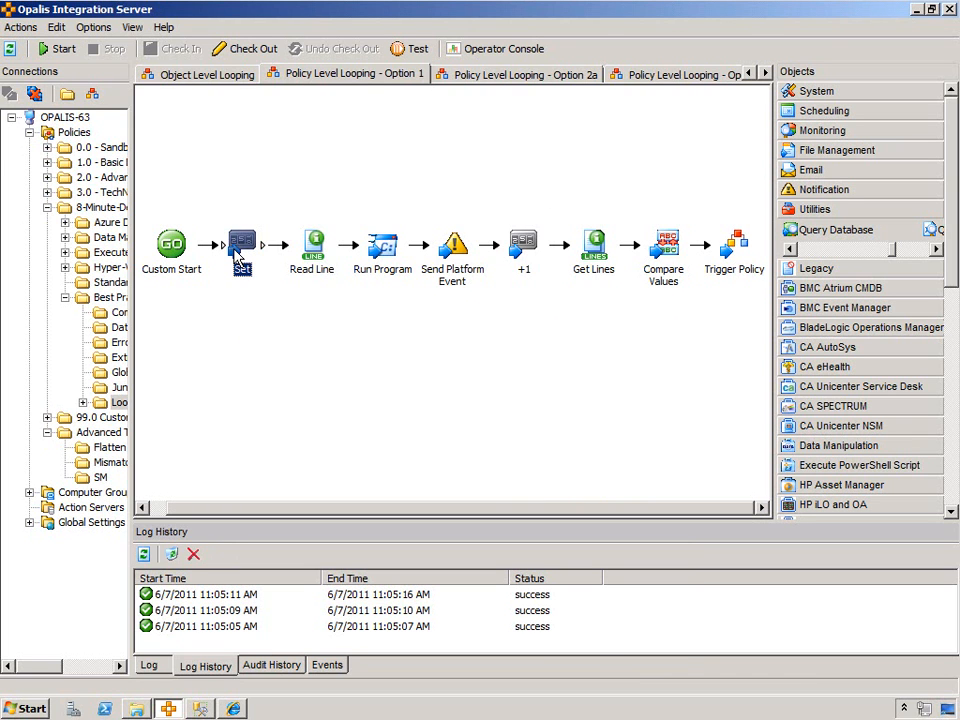
{"action": "left_click", "coordinate": [322, 250]}
{"action": "left_click", "coordinate": [376, 256]}
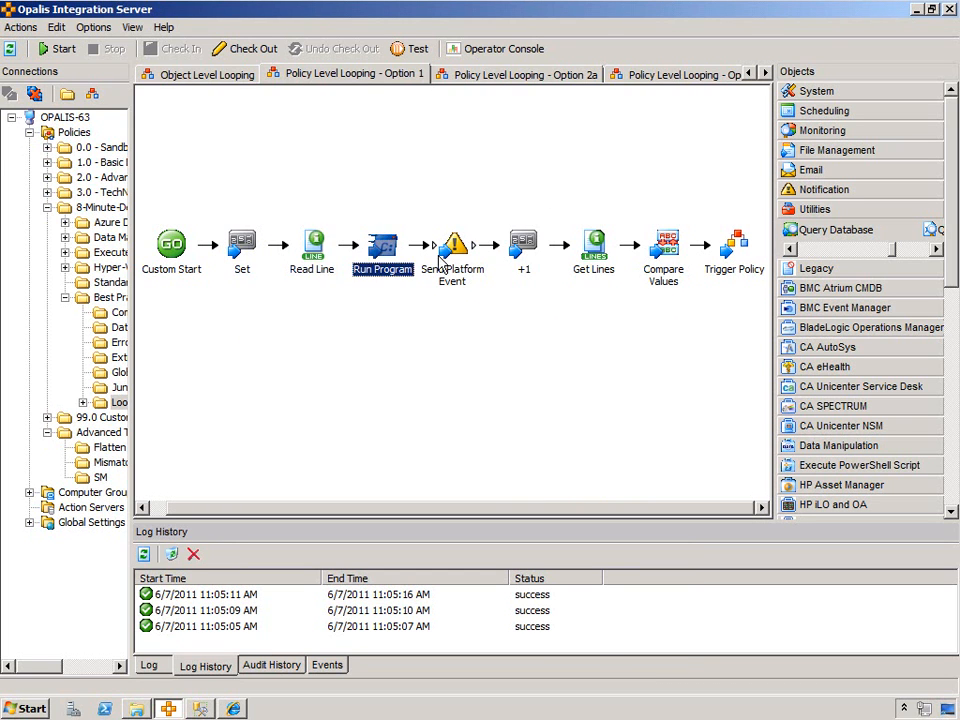
{"action": "left_click", "coordinate": [452, 250]}
{"action": "left_click", "coordinate": [528, 250]}
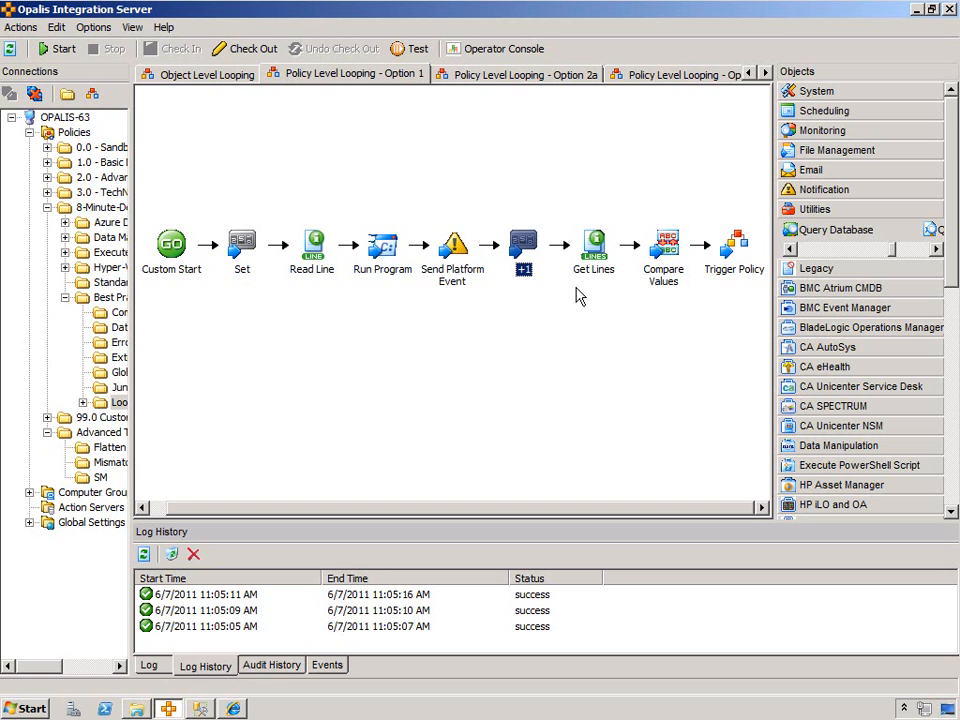
{"action": "left_click", "coordinate": [668, 364]}
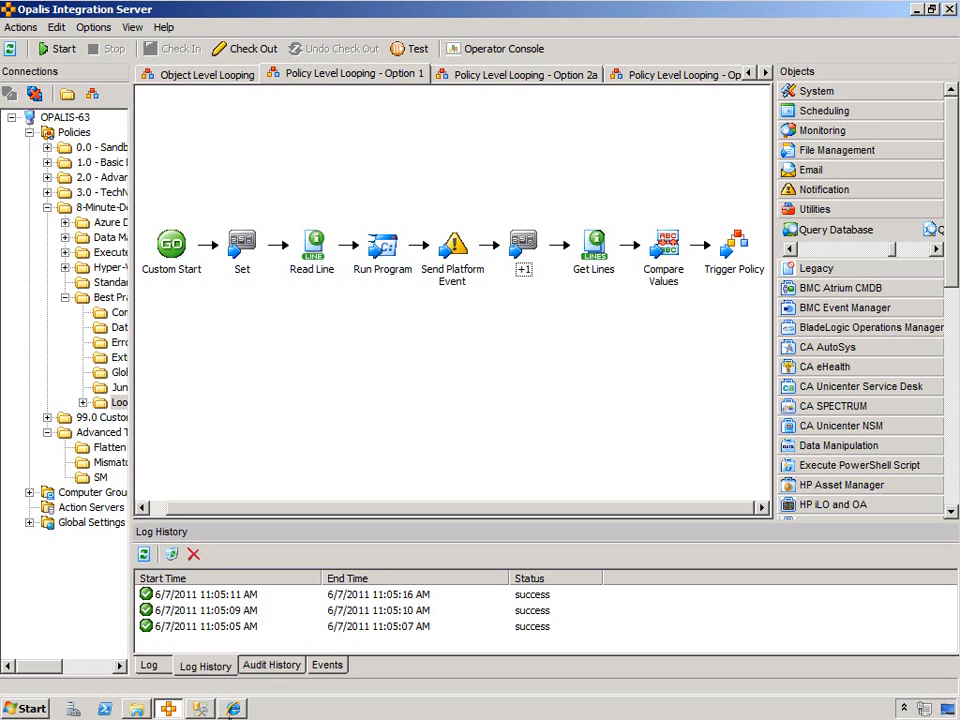
Trim the loopthis text file in the Demo folder to the lines dir, ipconfig and ping opalis-63, and save it.
{"action": "left_click", "coordinate": [137, 708]}
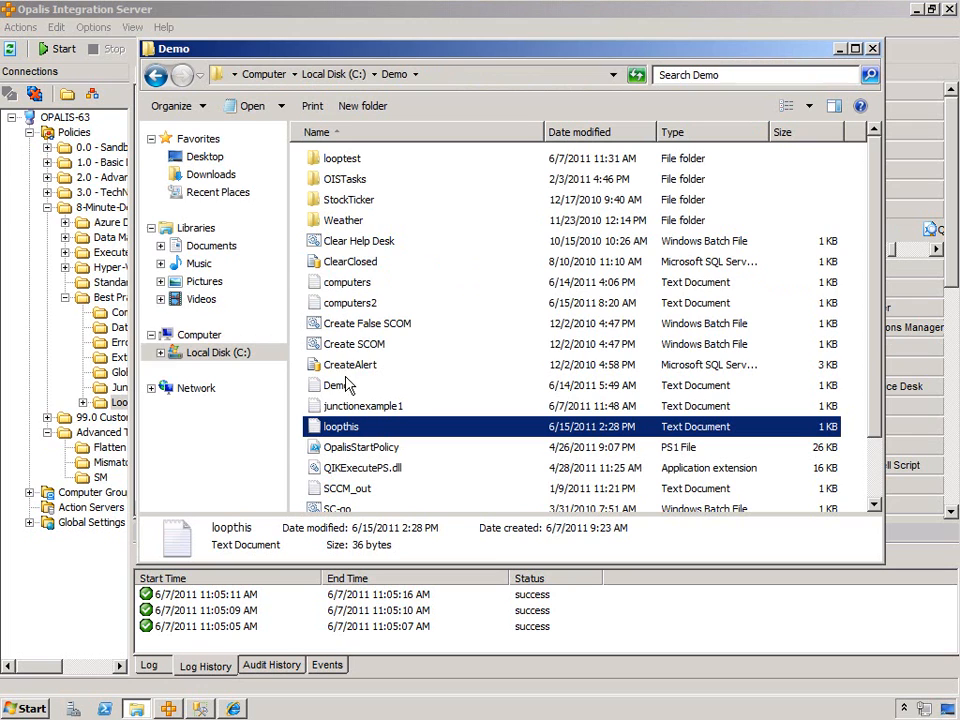
{"action": "double_click", "coordinate": [341, 428]}
{"action": "key", "text": "shift+Home"}
{"action": "key", "text": "Delete"}
{"action": "key", "text": "Delete"}
{"action": "left_click", "coordinate": [50, 227]}
{"action": "left_click", "coordinate": [60, 275]}
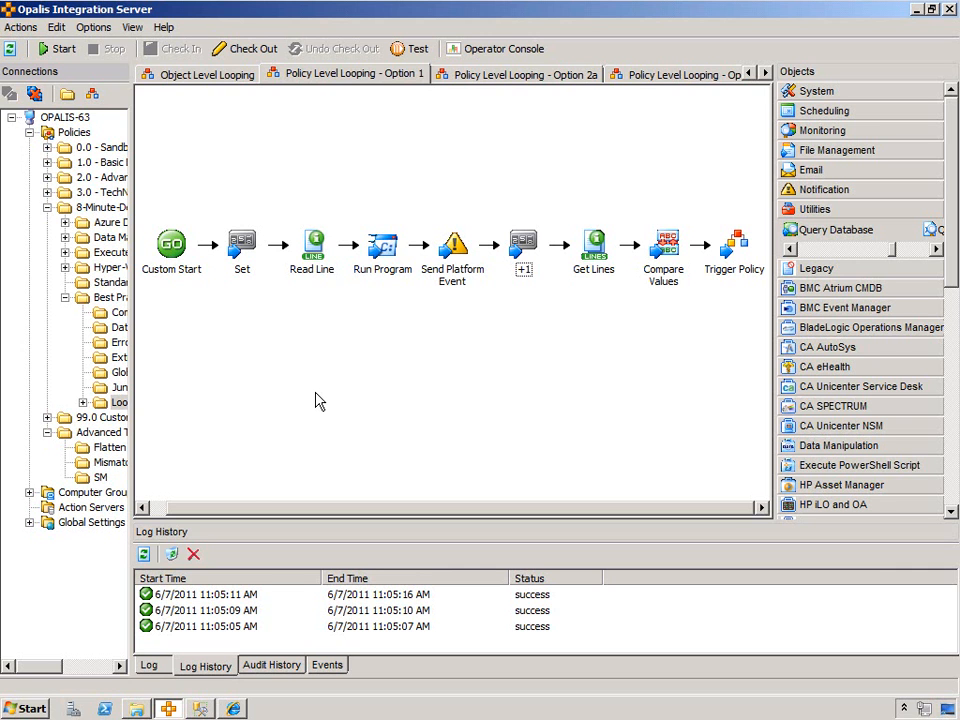
Reopen loopthis below the policy's object chain, go through its command lines, and close it.
{"action": "left_click", "coordinate": [137, 710]}
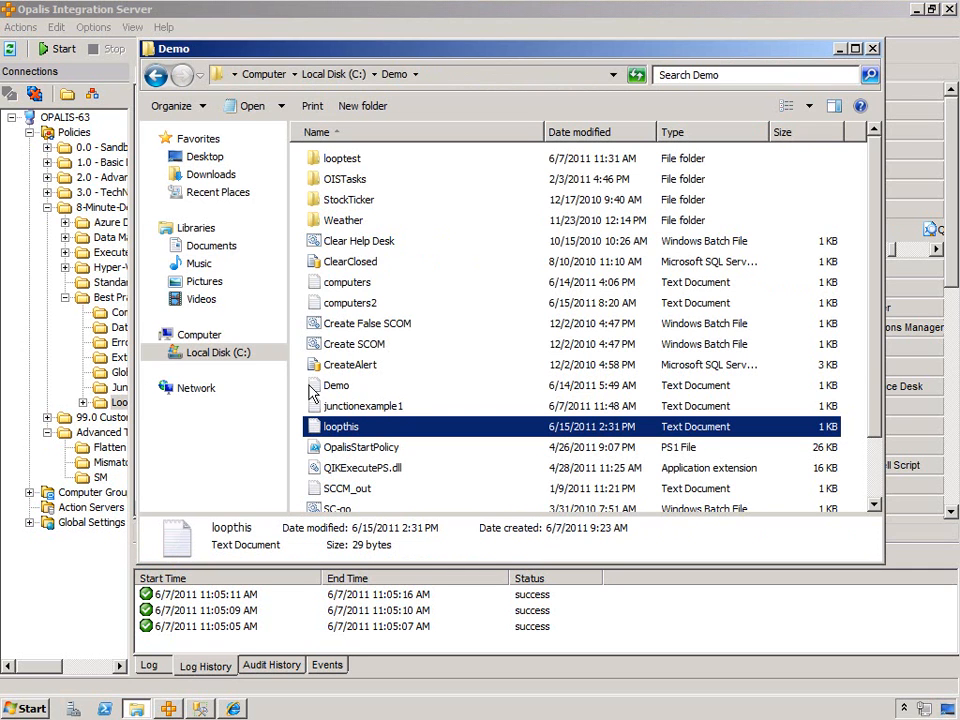
{"action": "double_click", "coordinate": [305, 424]}
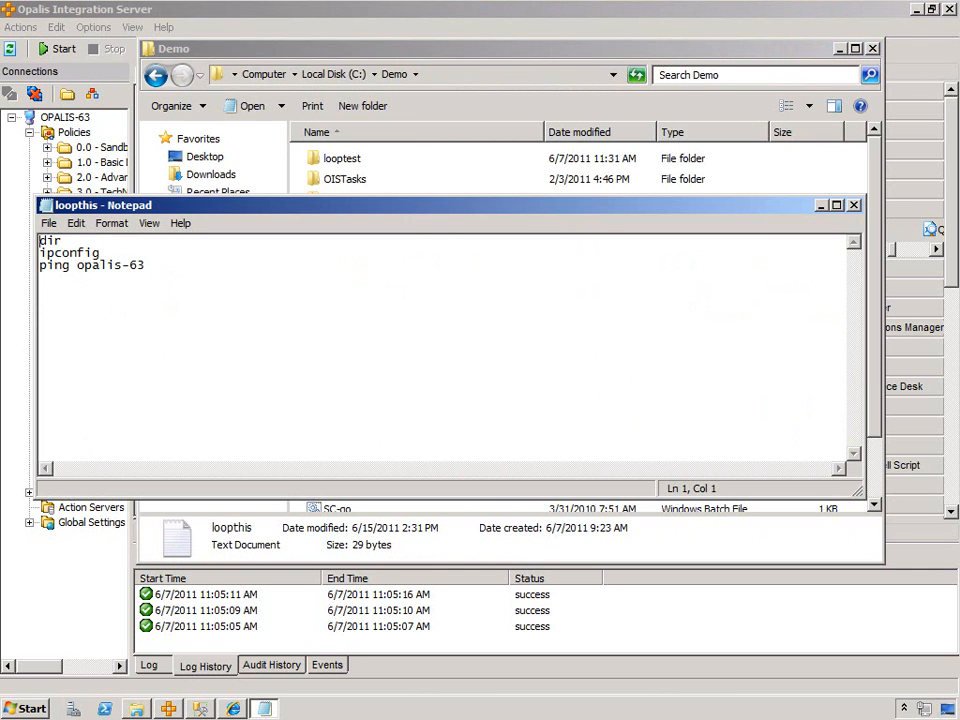
{"action": "left_click", "coordinate": [838, 48]}
{"action": "left_click_drag", "start_coordinate": [510, 210], "coordinate": [630, 332]}
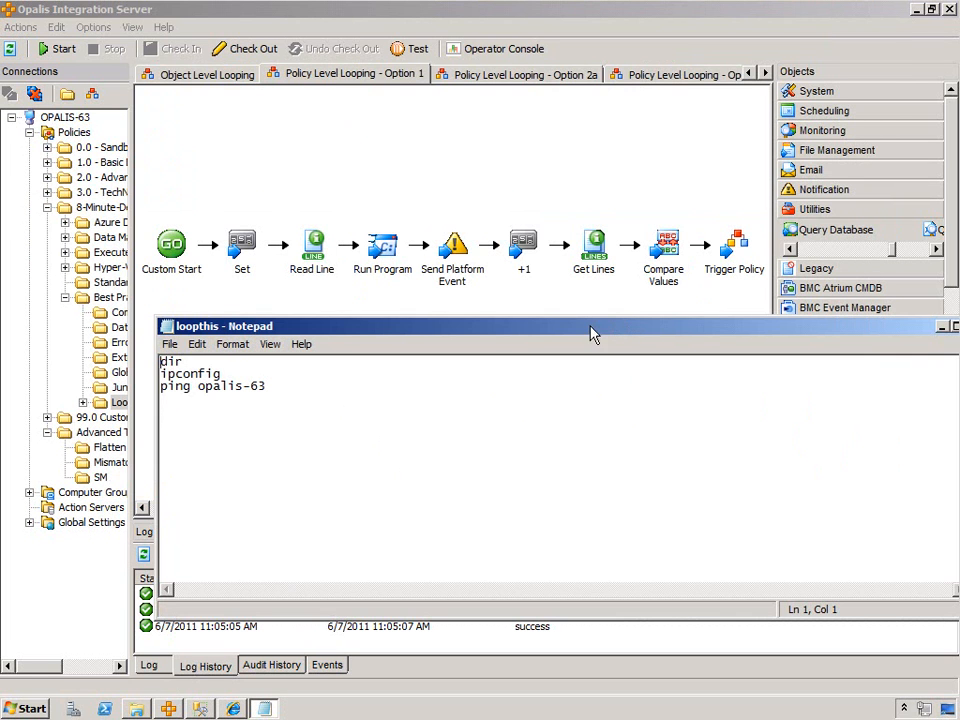
{"action": "left_click", "coordinate": [184, 373]}
{"action": "left_click", "coordinate": [187, 389]}
{"action": "left_click", "coordinate": [197, 373]}
{"action": "left_click", "coordinate": [163, 362]}
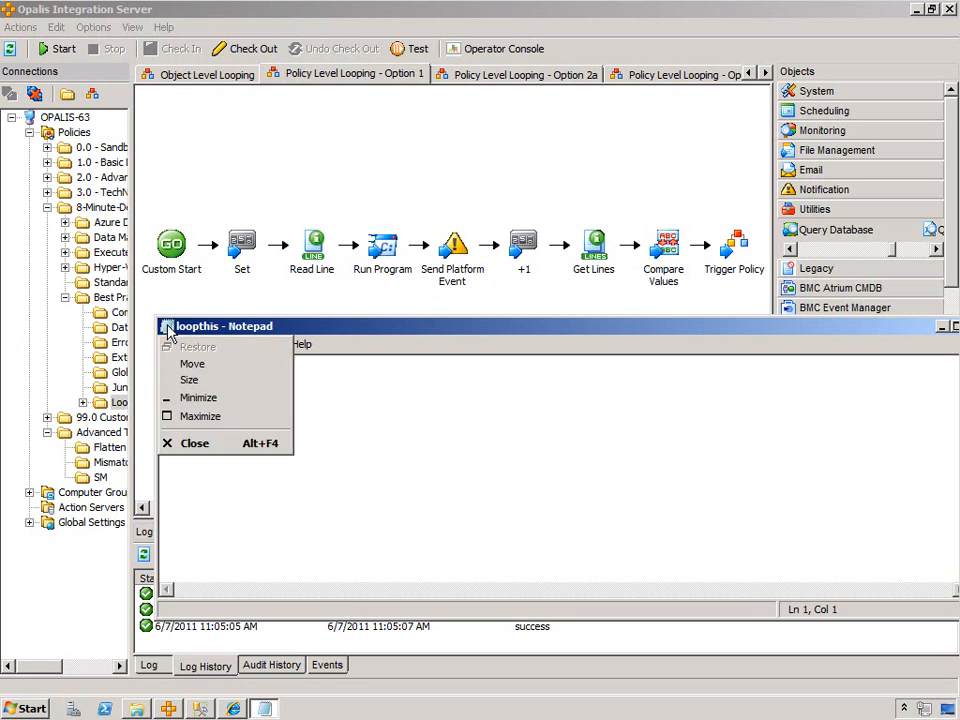
{"action": "double_click", "coordinate": [167, 327]}
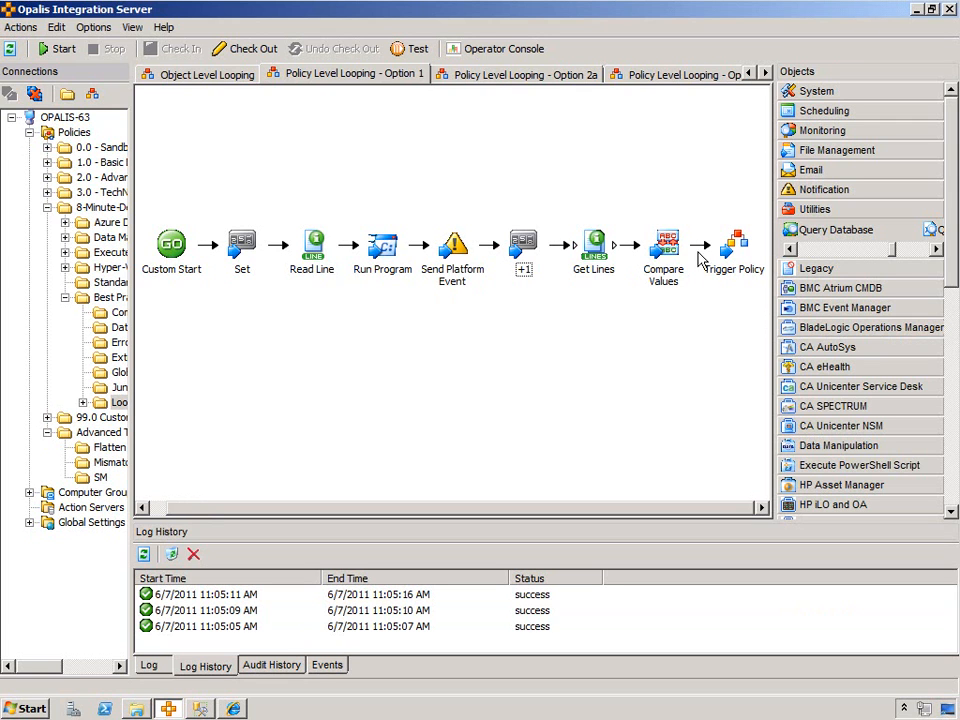
Review the Compare Values comparison settings and the include filter on the link to Trigger Policy.
{"action": "left_click", "coordinate": [674, 246]}
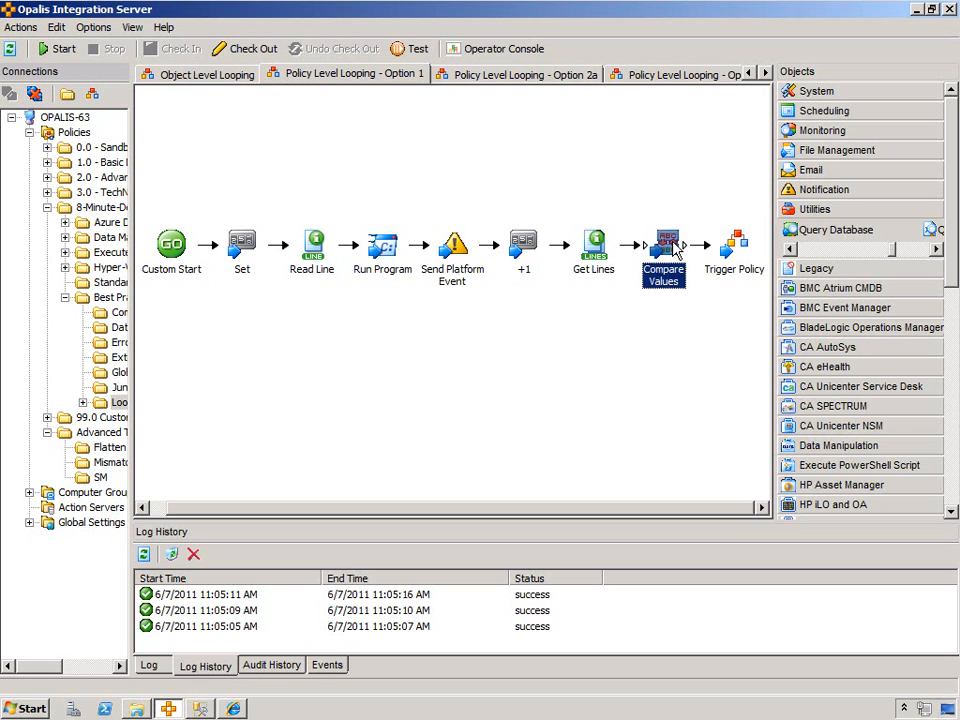
{"action": "double_click", "coordinate": [668, 246]}
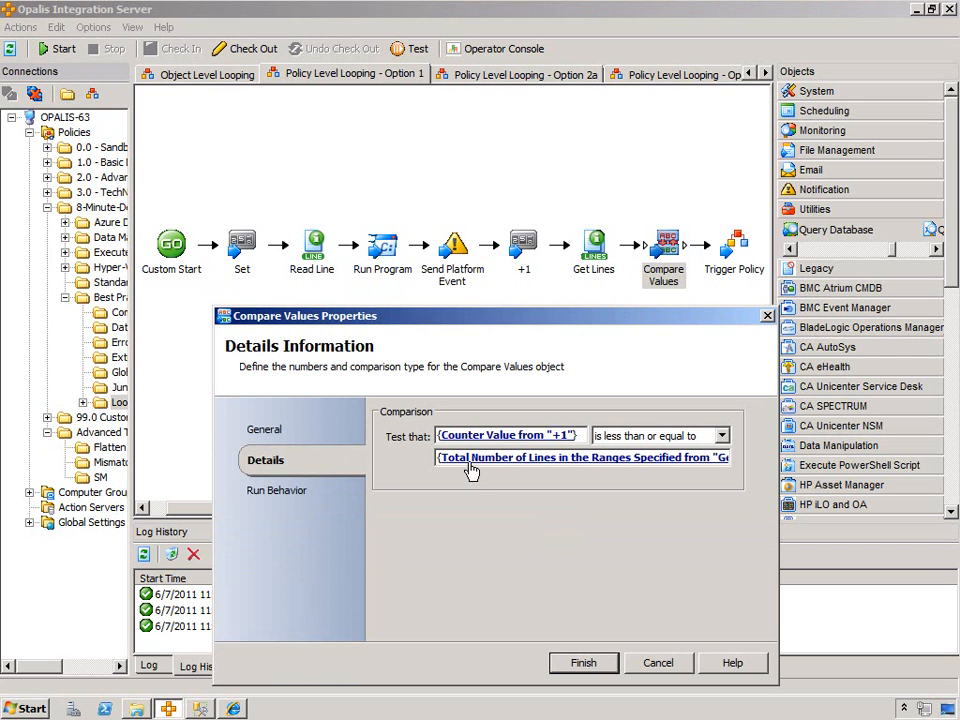
{"action": "left_click", "coordinate": [658, 663]}
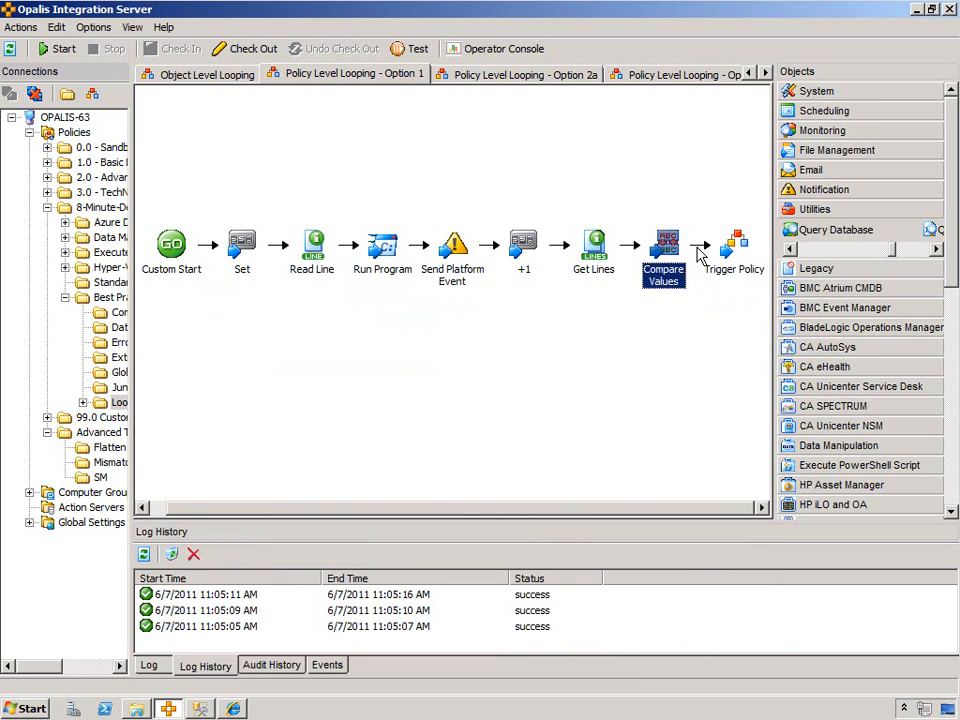
{"action": "double_click", "coordinate": [699, 250]}
{"action": "left_click_drag", "start_coordinate": [713, 162], "coordinate": [707, 288]}
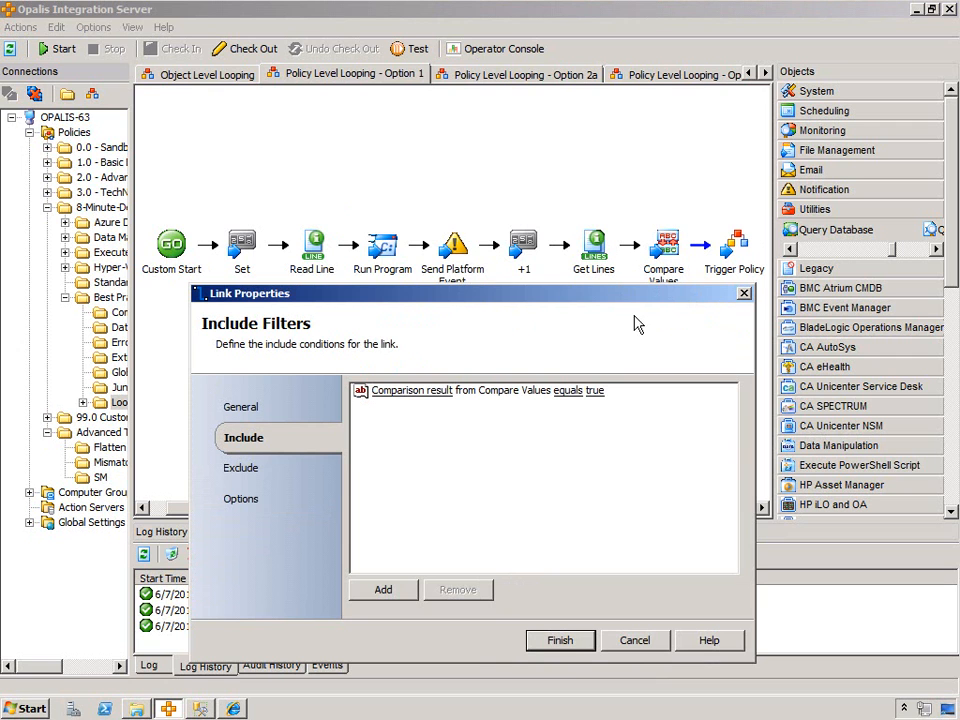
{"action": "left_click_drag", "start_coordinate": [601, 298], "coordinate": [605, 316]}
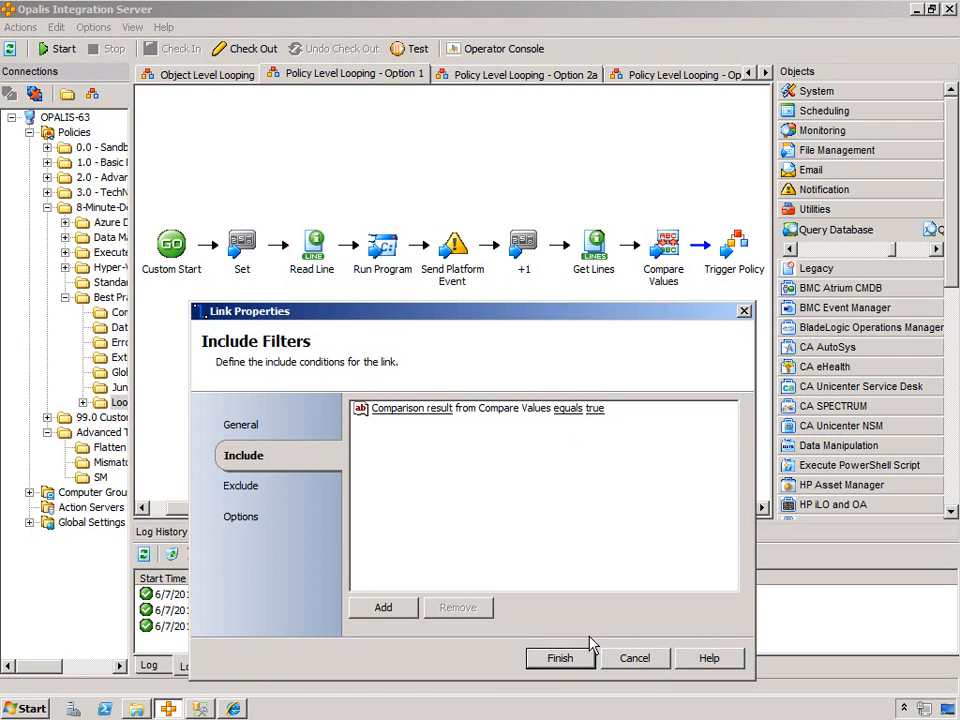
{"action": "left_click", "coordinate": [640, 665]}
Switch to the Operator Console and open Policy Level Looping - Option 1 from the Looping folder under 8-Minute-Demo.
{"action": "left_click", "coordinate": [177, 270]}
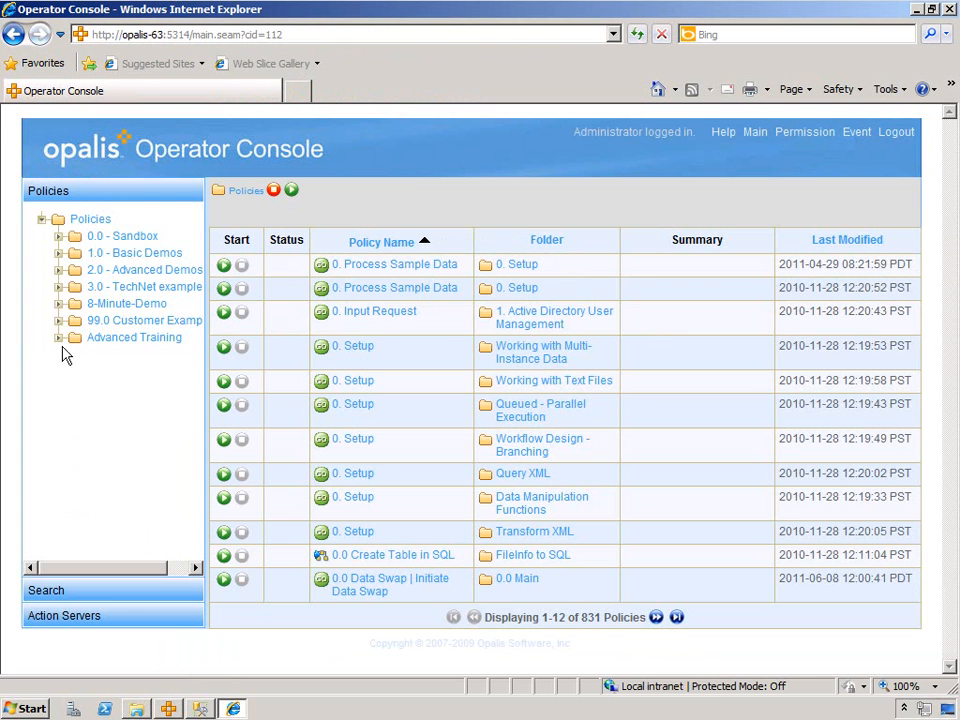
{"action": "left_click", "coordinate": [56, 304]}
{"action": "left_click", "coordinate": [81, 339]}
{"action": "left_click_drag", "start_coordinate": [55, 568], "coordinate": [157, 577]}
{"action": "left_click_drag", "start_coordinate": [157, 577], "coordinate": [168, 577]}
{"action": "left_click", "coordinate": [97, 489]}
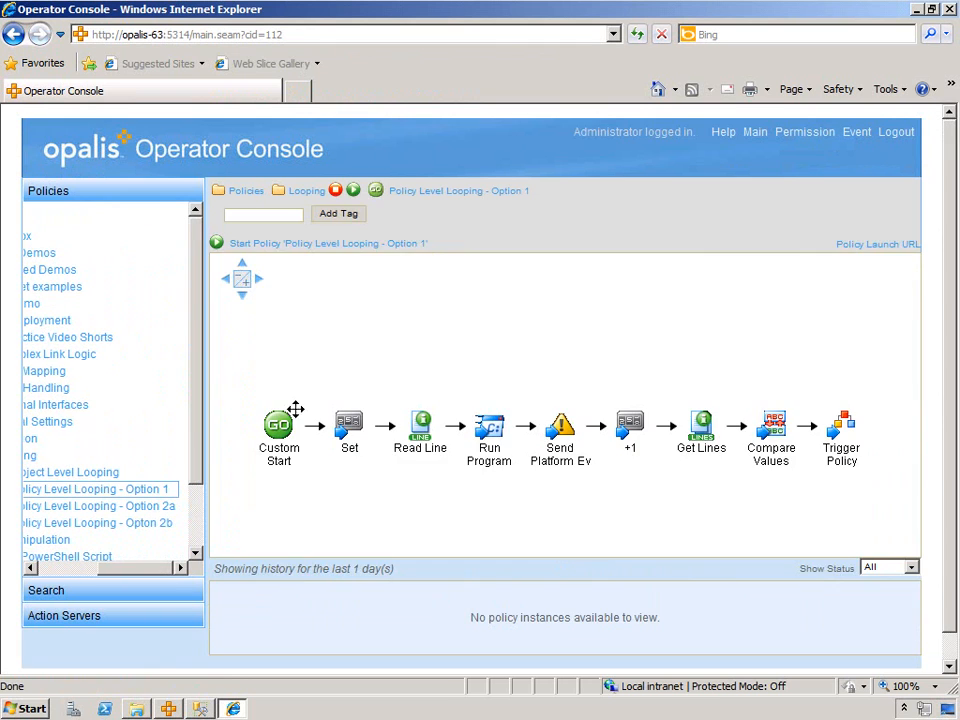
Start Policy Level Looping - Option 1 with the local computer and line number 1, and show its run history.
{"action": "left_click", "coordinate": [295, 251]}
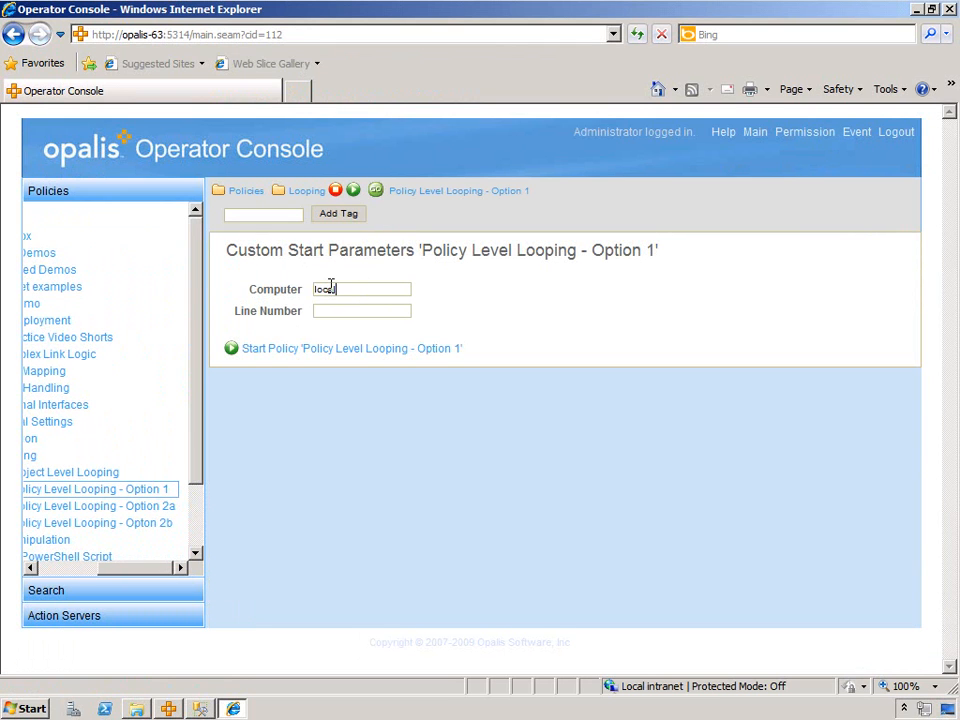
{"action": "key", "text": "Tab"}
{"action": "type", "text": "1"}
{"action": "left_click", "coordinate": [325, 349]}
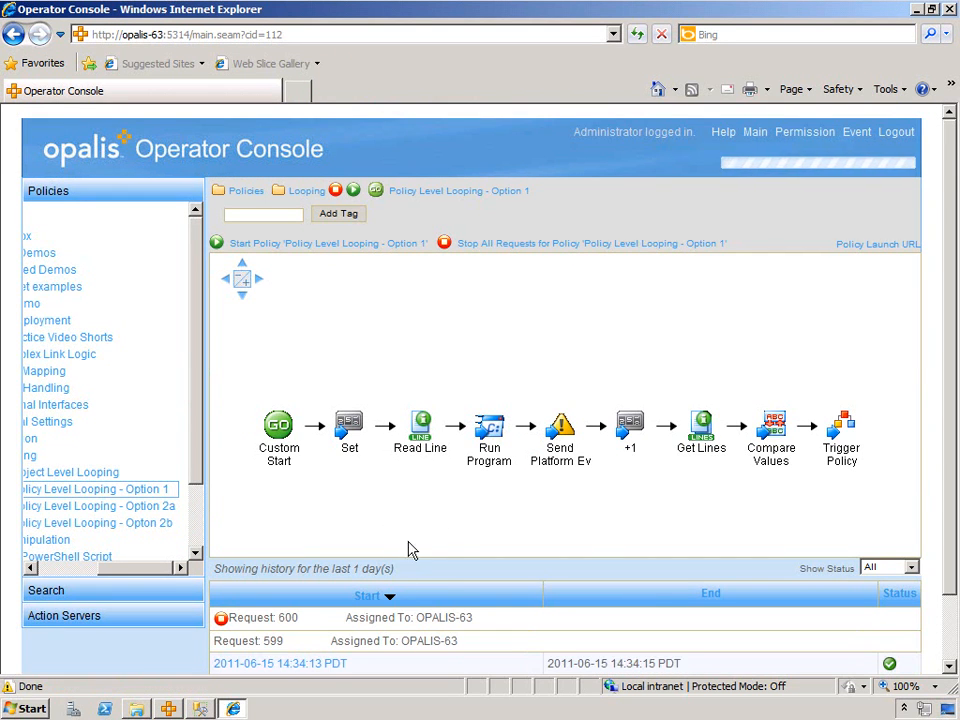
{"action": "scroll", "coordinate": [448, 568], "scroll_direction": "down", "scroll_amount": 2}
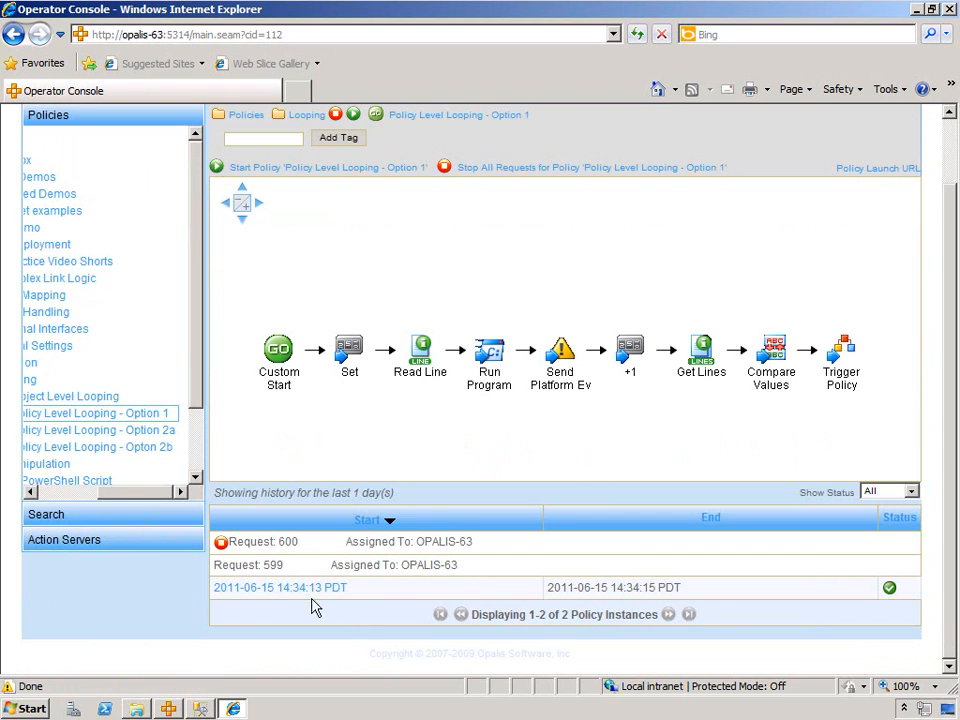
Switch back to Opalis Integration Server and check the policy's log and log history for the new runs.
{"action": "left_click", "coordinate": [168, 708]}
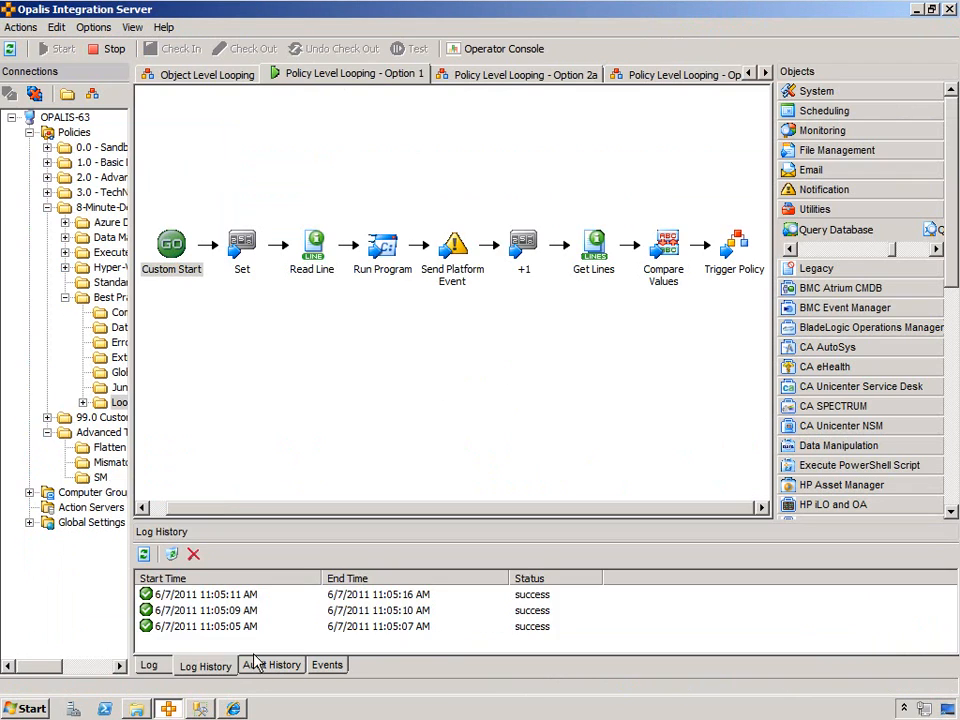
{"action": "left_click", "coordinate": [148, 665]}
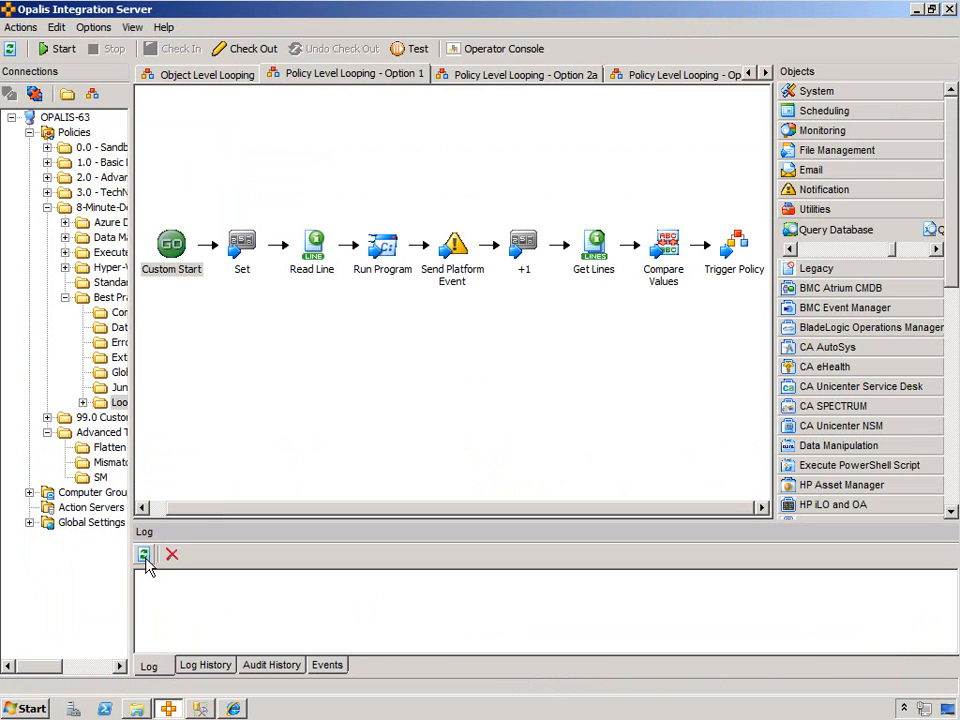
{"action": "left_click", "coordinate": [207, 668]}
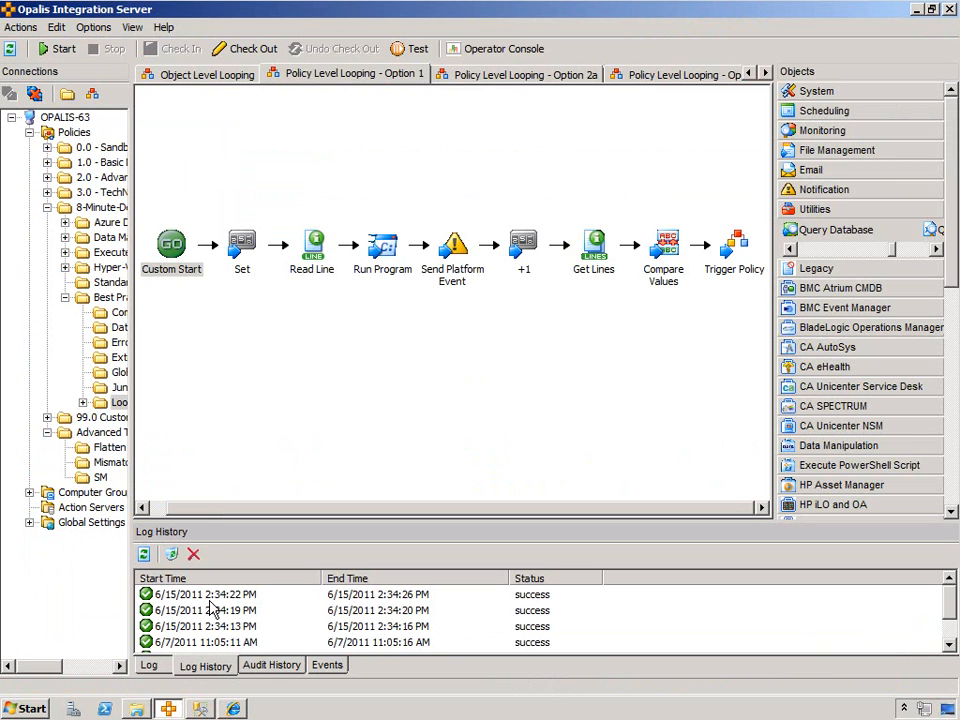
Read the details of the three newest Pure Output events, from the oldest to the latest.
{"action": "left_click", "coordinate": [328, 666]}
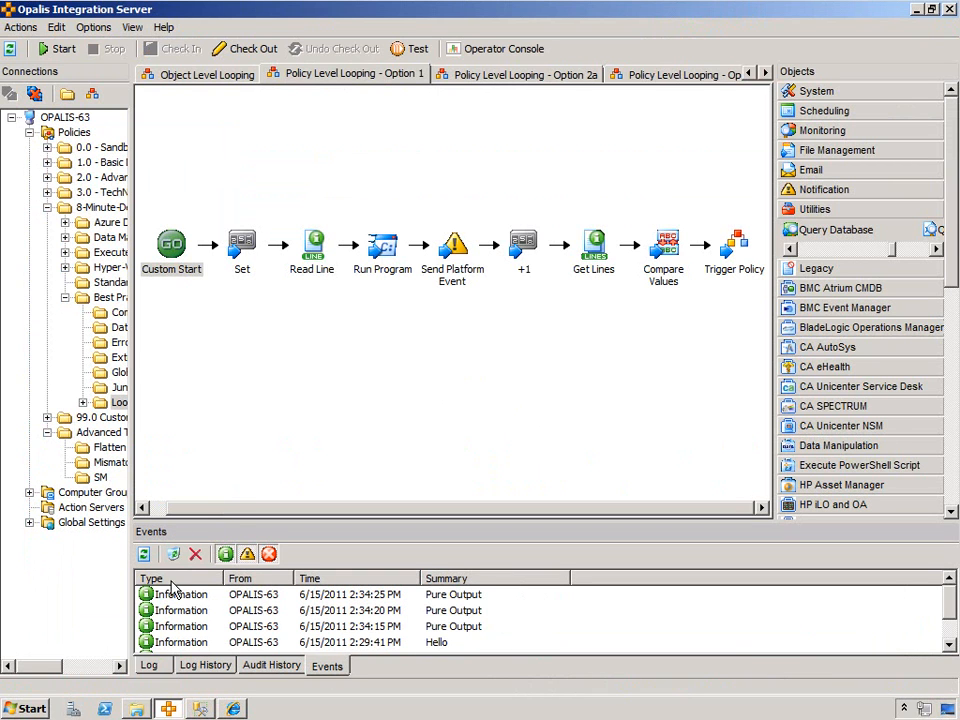
{"action": "double_click", "coordinate": [444, 628]}
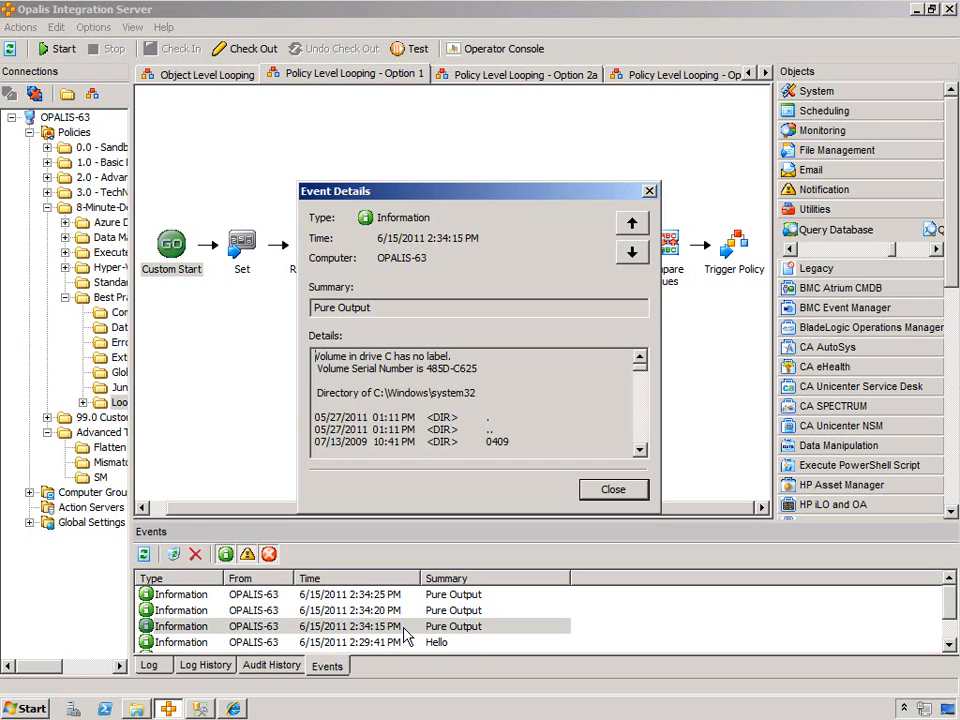
{"action": "left_click", "coordinate": [607, 490]}
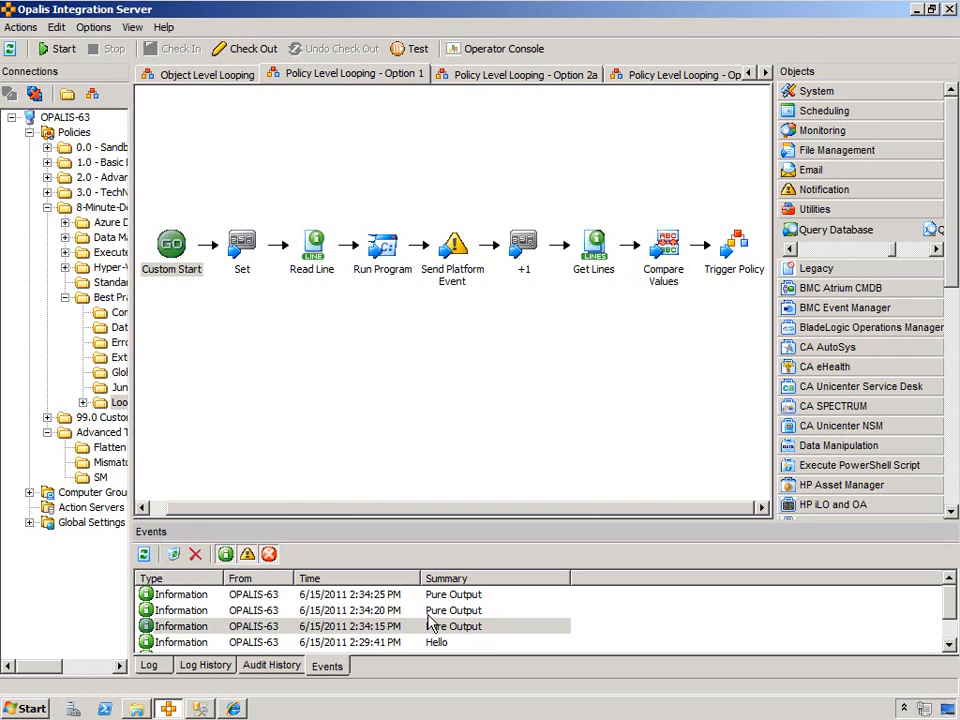
{"action": "double_click", "coordinate": [450, 610]}
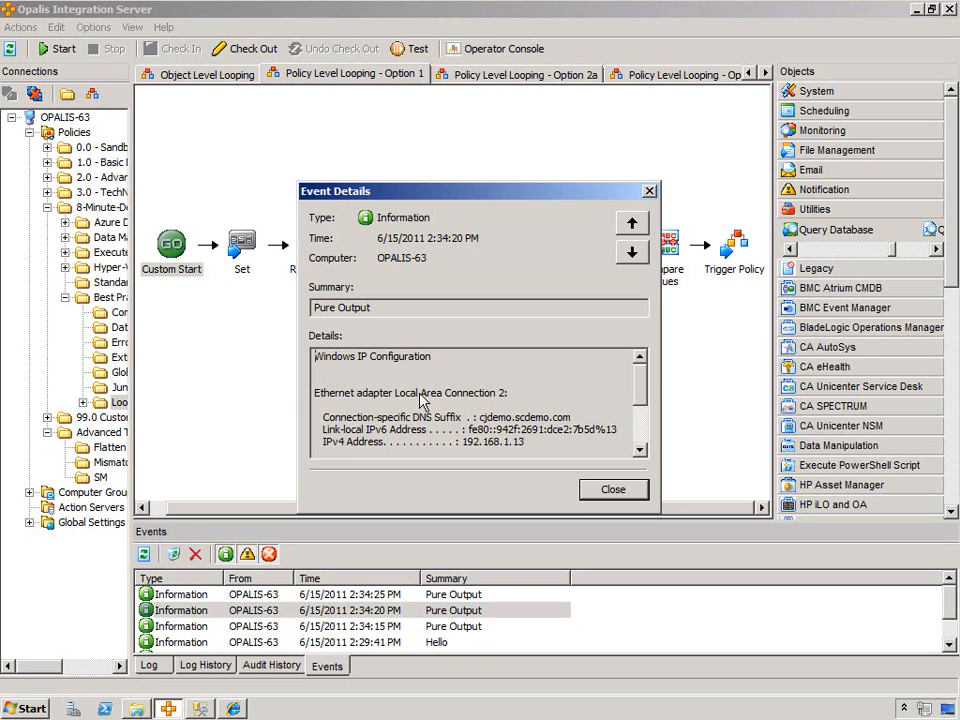
{"action": "left_click", "coordinate": [611, 489]}
{"action": "double_click", "coordinate": [420, 594]}
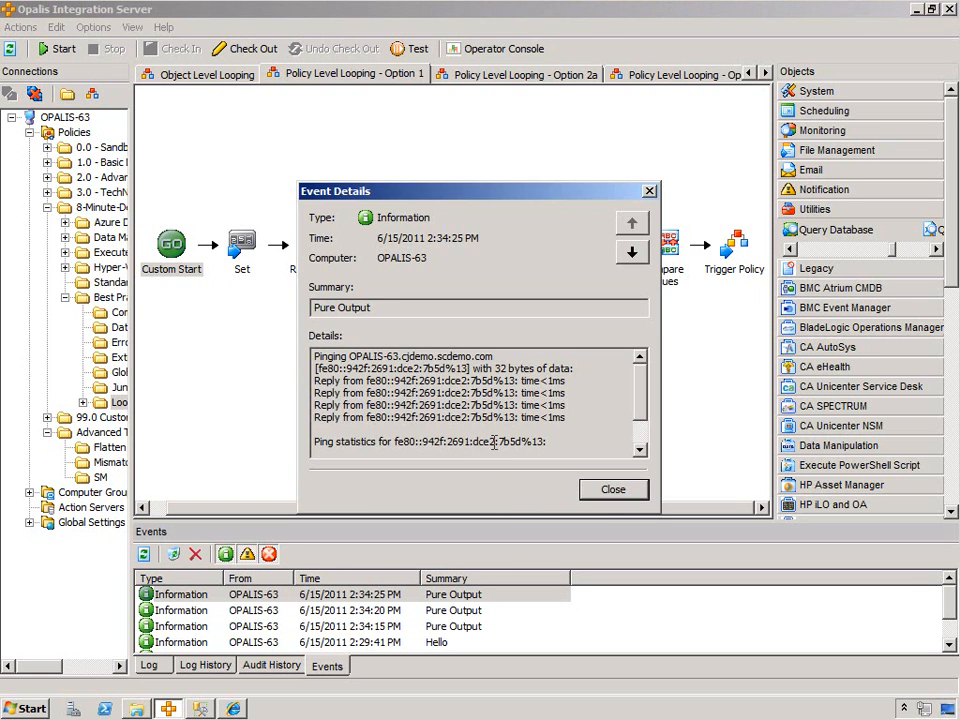
{"action": "key", "text": "Escape"}
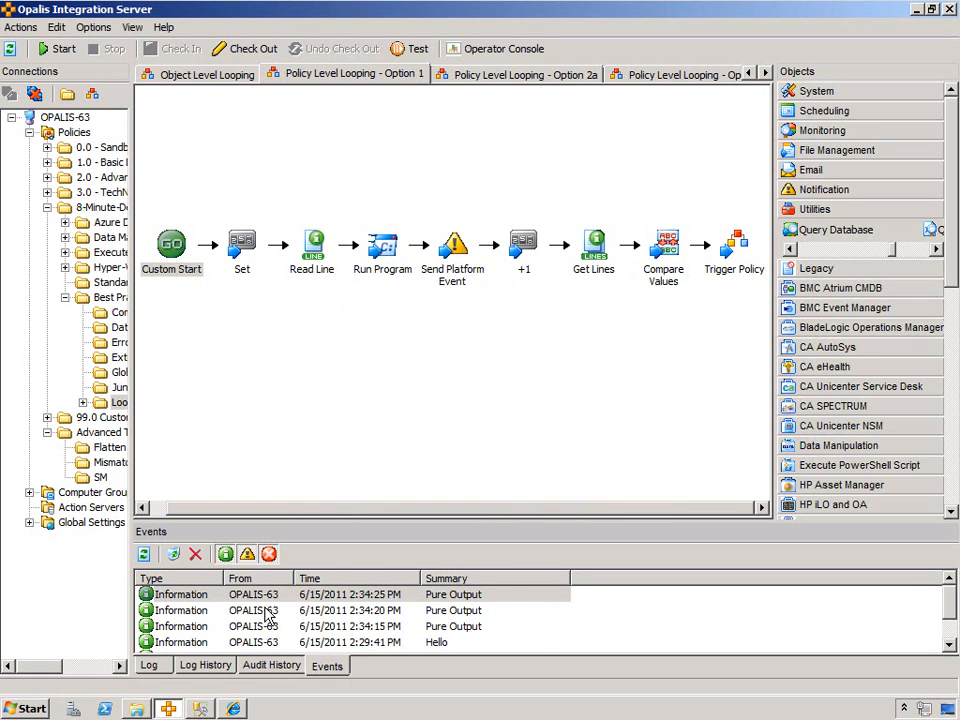
Inspect the object details of the 2:34:13 PM and 2:34:19 PM runs in the log history, including Set and +1.
{"action": "left_click", "coordinate": [205, 667]}
{"action": "double_click", "coordinate": [190, 626]}
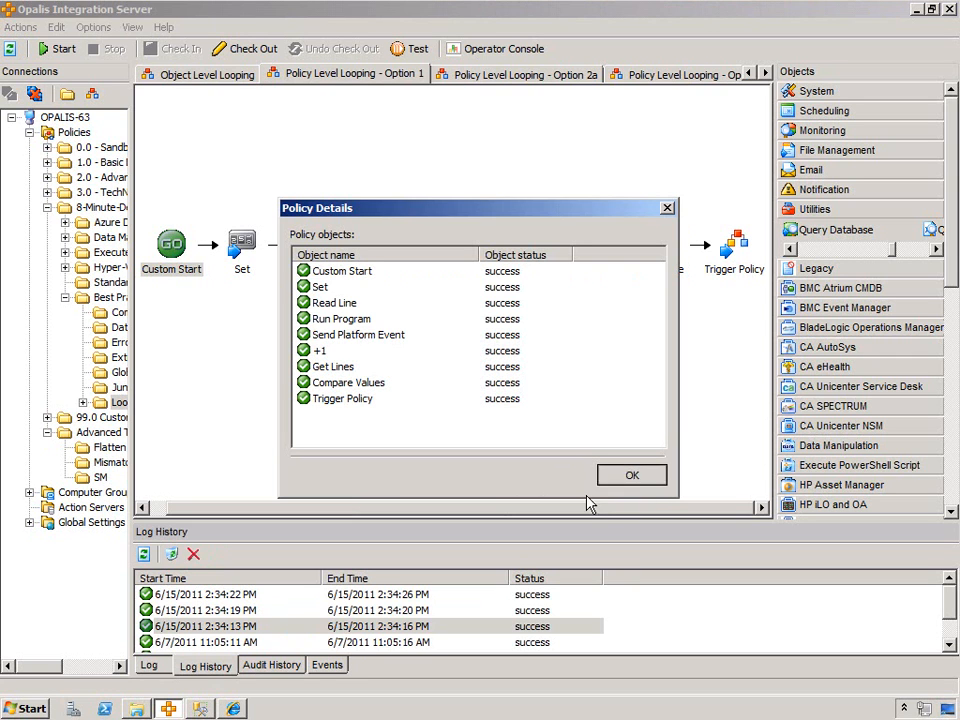
{"action": "left_click", "coordinate": [322, 288]}
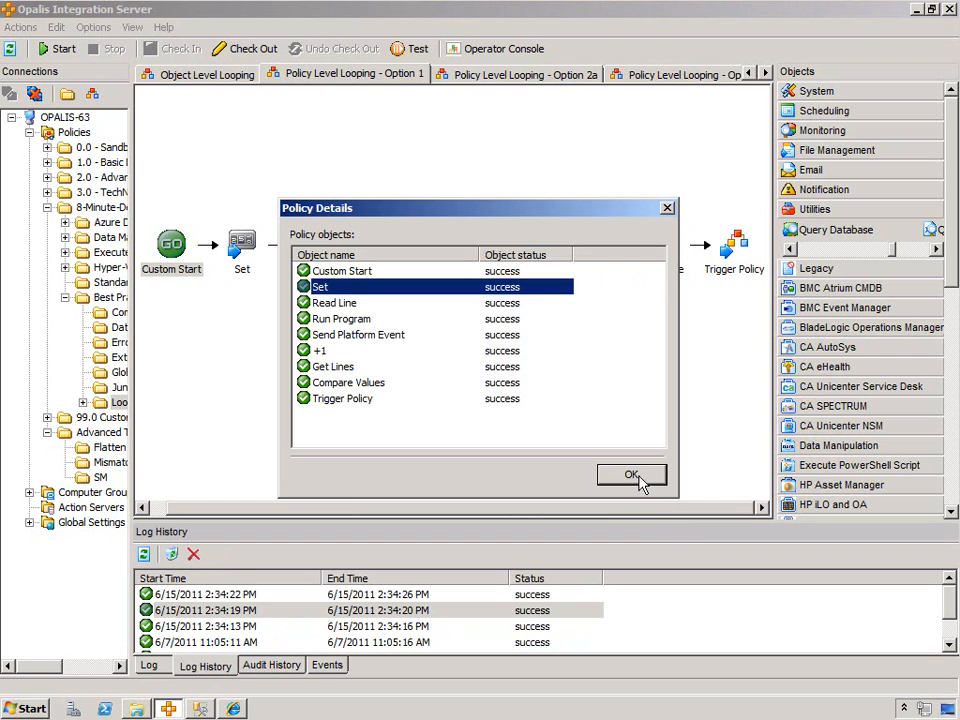
{"action": "left_click", "coordinate": [338, 352]}
{"action": "left_click", "coordinate": [628, 474]}
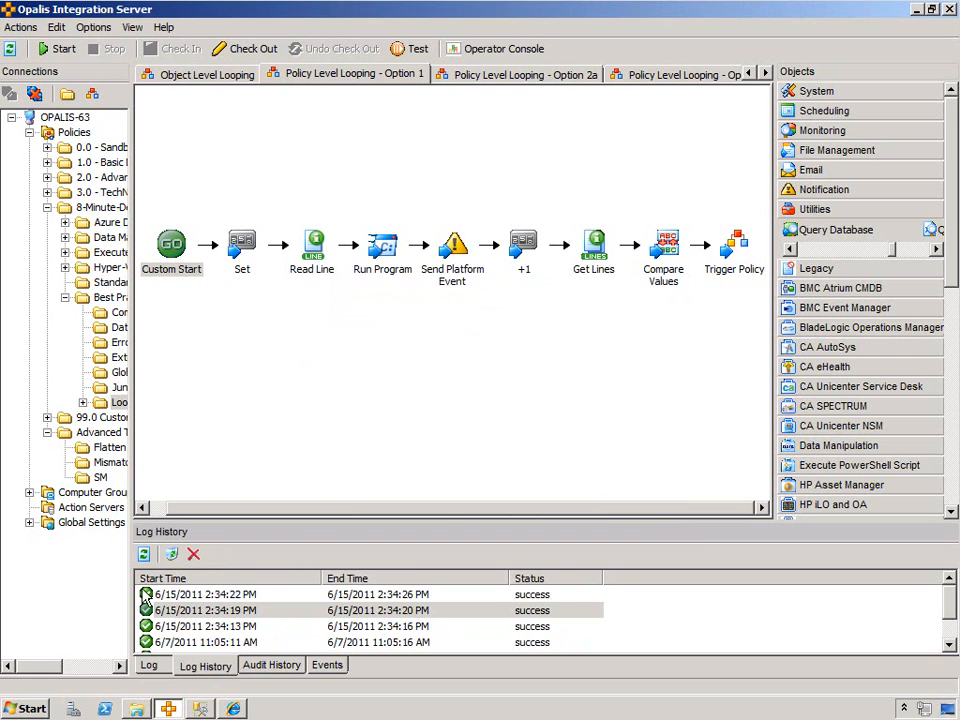
Check which objects ran in the 2:34:22 PM entry of the log history.
{"action": "double_click", "coordinate": [145, 595]}
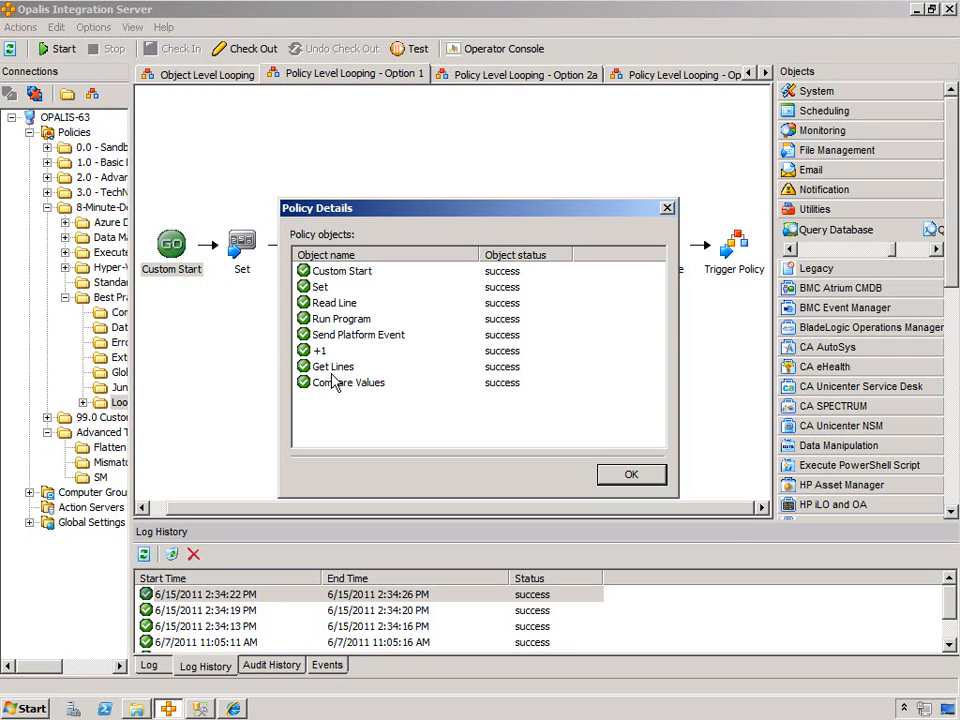
{"action": "left_click", "coordinate": [630, 478]}
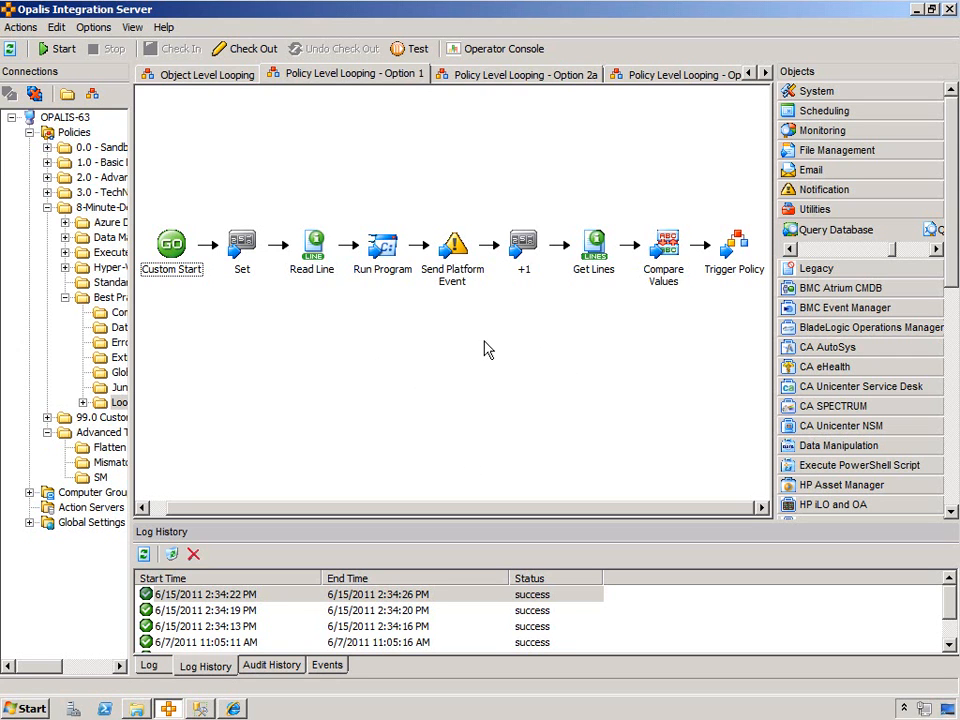
Rework the policy into a cycle by linking Compare Values back to Set and on to Trigger Policy, and check it in.
{"action": "right_click", "coordinate": [700, 250]}
{"action": "left_click", "coordinate": [785, 253]}
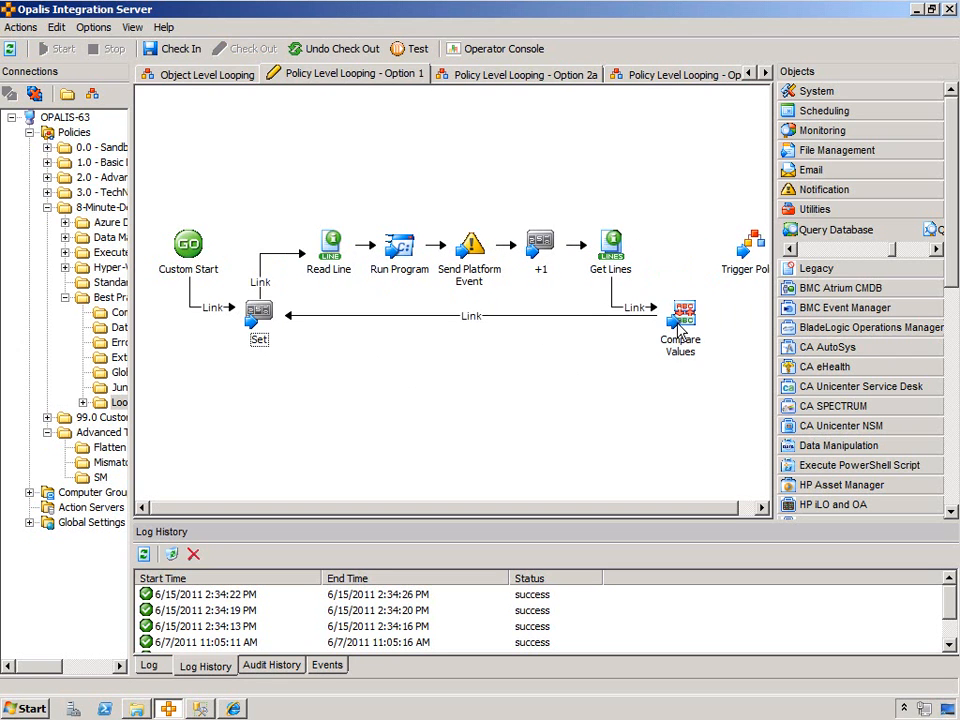
{"action": "left_click", "coordinate": [668, 341]}
{"action": "left_click_drag", "start_coordinate": [593, 322], "coordinate": [597, 332]}
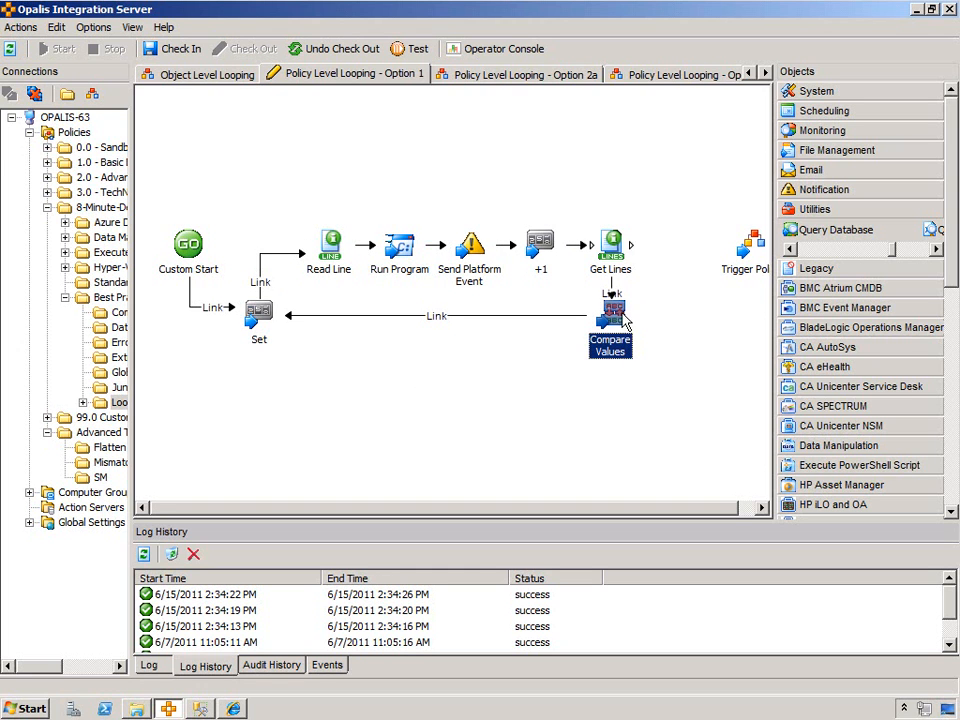
{"action": "left_click", "coordinate": [636, 454]}
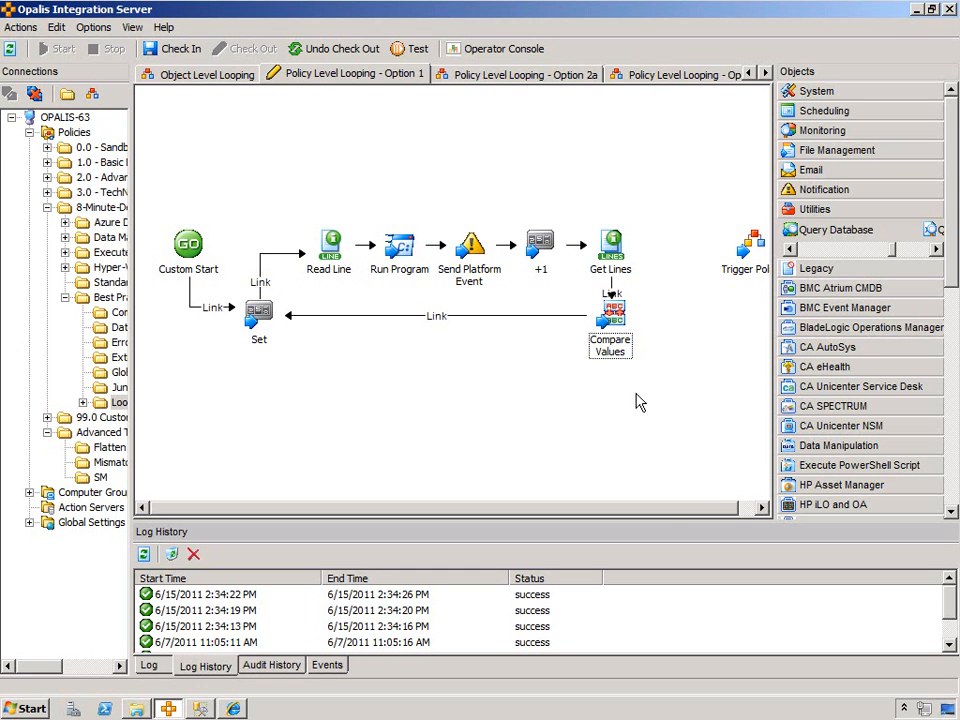
{"action": "left_click_drag", "start_coordinate": [674, 510], "coordinate": [695, 509]}
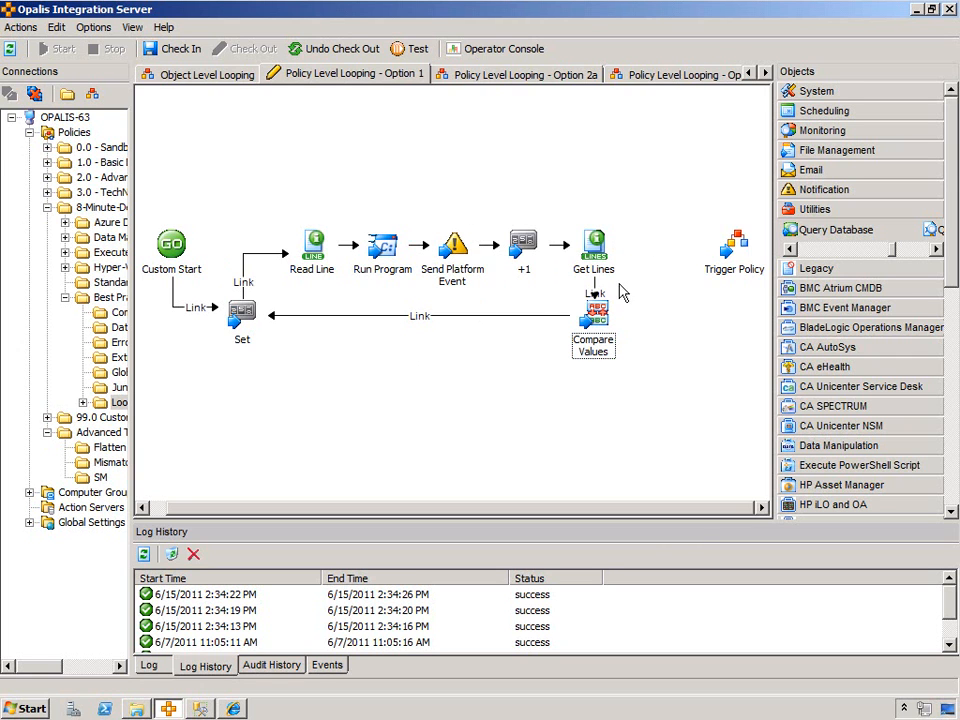
{"action": "mouse_move", "coordinate": [617, 268]}
{"action": "left_mouse_down"}
{"action": "mouse_move", "coordinate": [735, 245]}
{"action": "mouse_move", "coordinate": [728, 342]}
{"action": "left_mouse_up"}
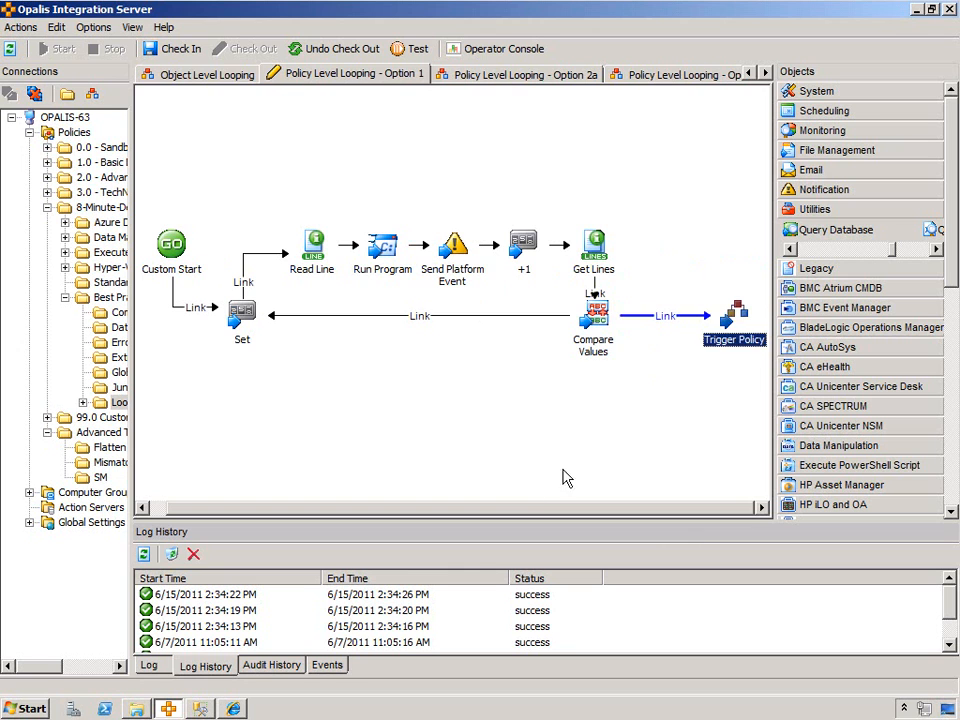
{"action": "left_click", "coordinate": [176, 49]}
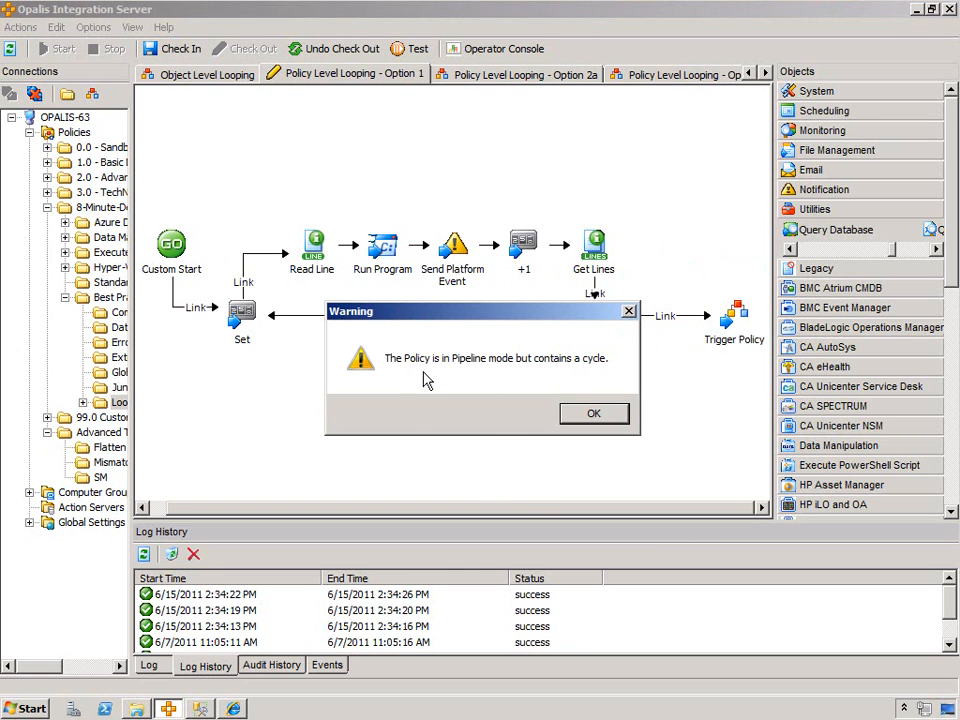
{"action": "left_click", "coordinate": [585, 418]}
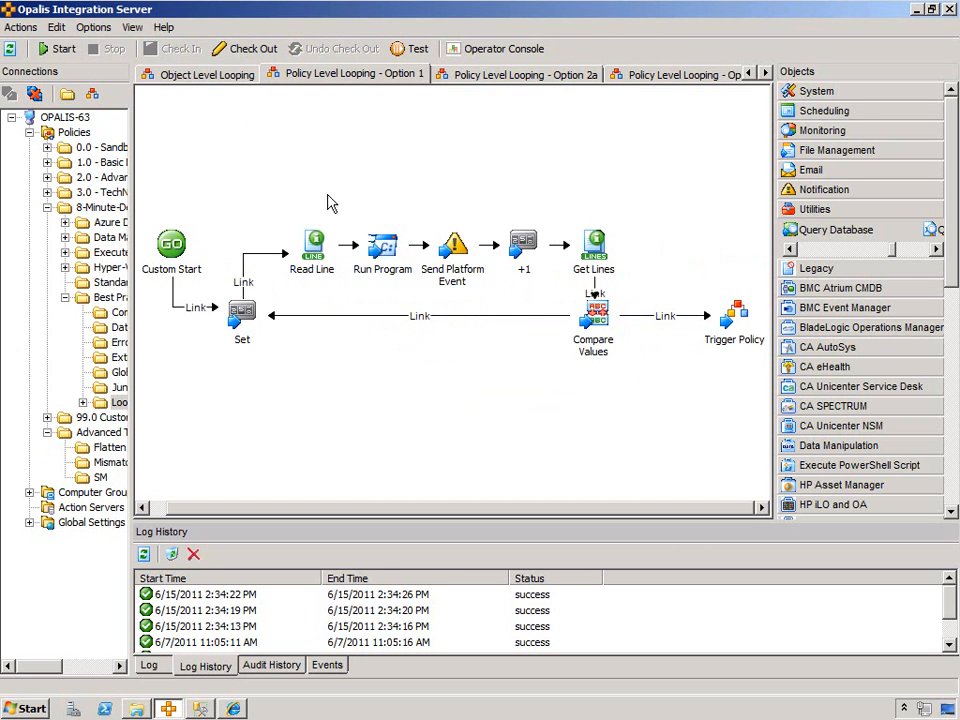
Check out the policy, restore its straight chain from Custom Start to Trigger Policy without the cycle, and check it in.
{"action": "left_click", "coordinate": [249, 50]}
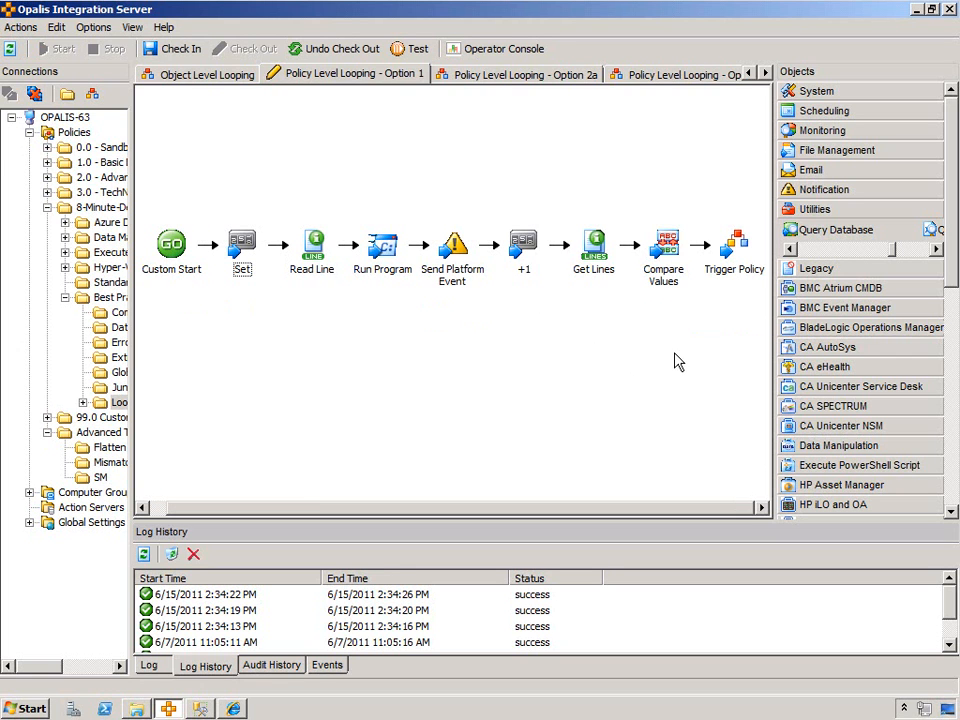
{"action": "left_click", "coordinate": [733, 249]}
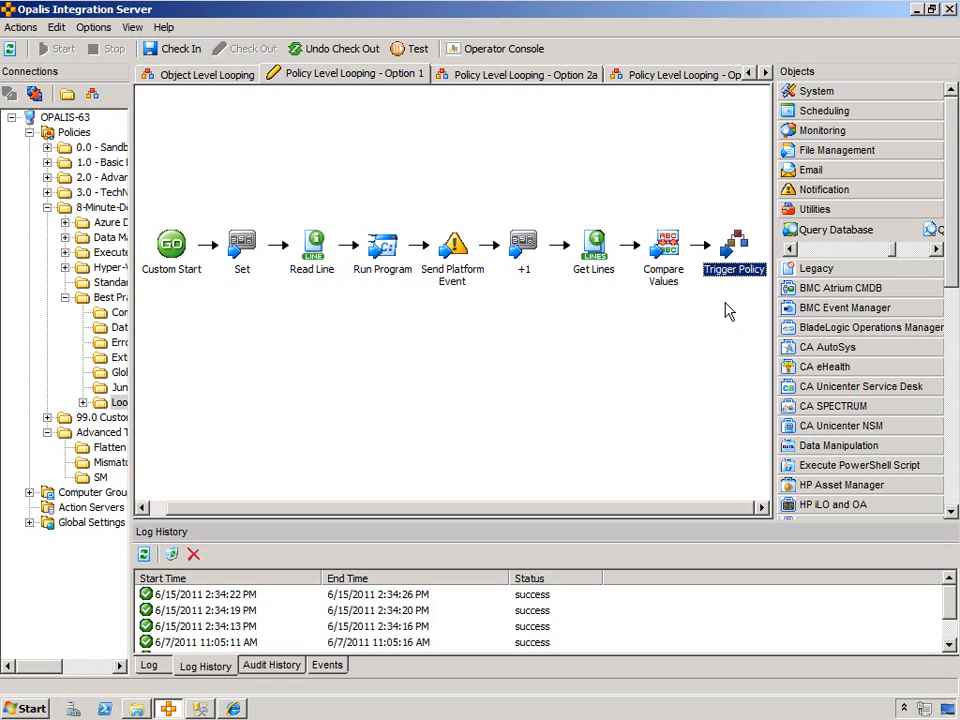
{"action": "left_click_drag", "start_coordinate": [697, 176], "coordinate": [592, 312]}
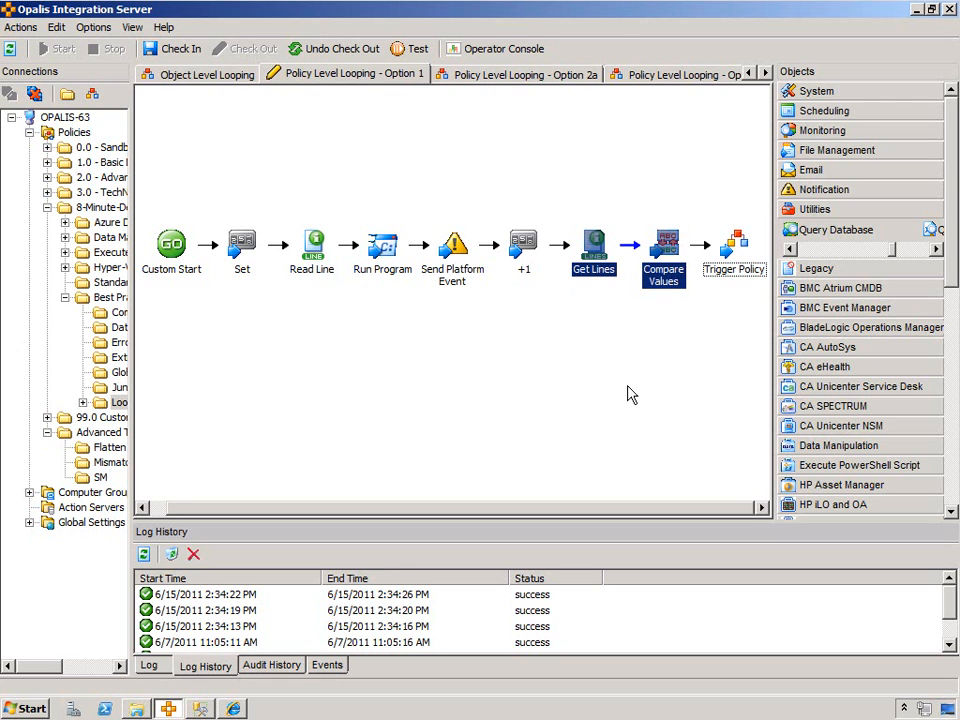
{"action": "left_click", "coordinate": [641, 282]}
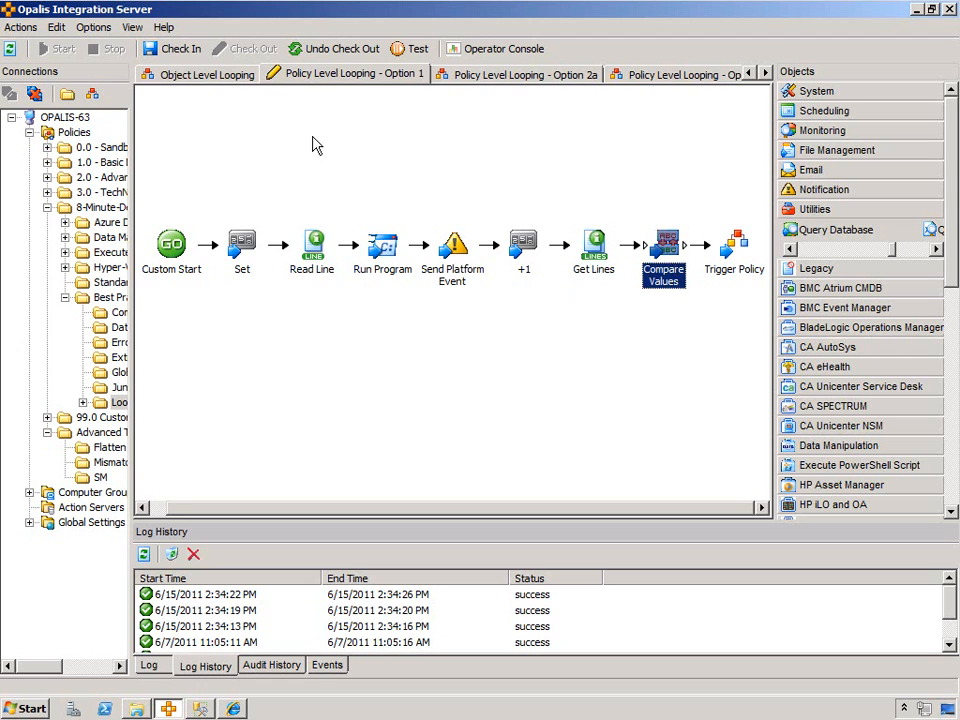
{"action": "left_click", "coordinate": [326, 146]}
{"action": "left_click", "coordinate": [189, 50]}
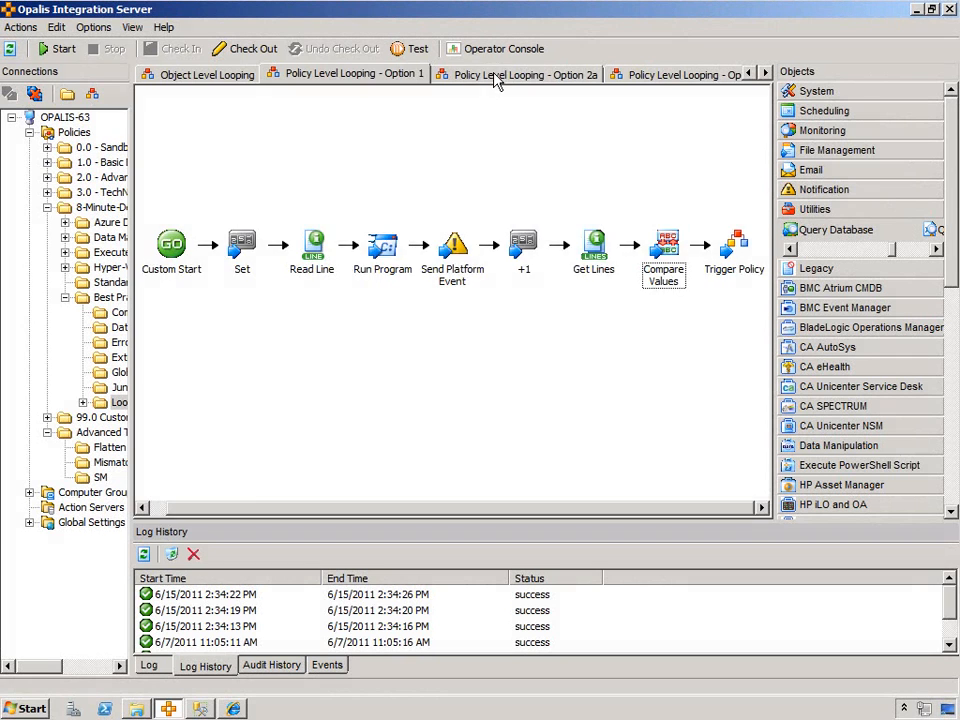
Open Policy Level Looping - Option 2a and compare its looping Trigger Policy and event branches with the Object Level Looping policy.
{"action": "left_click", "coordinate": [492, 76]}
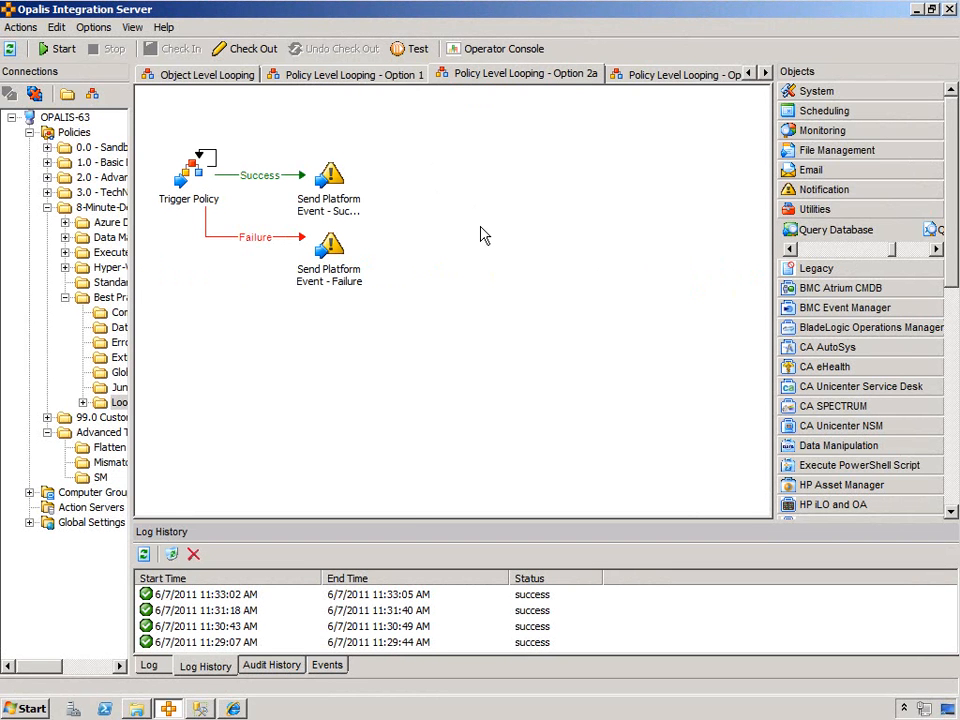
{"action": "left_click", "coordinate": [180, 186]}
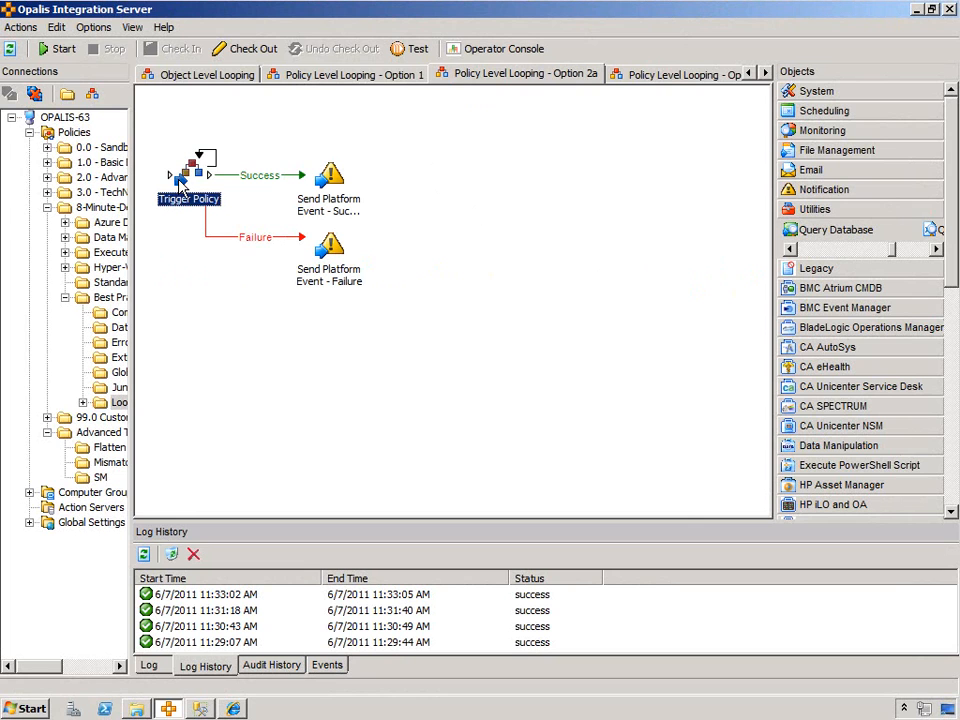
{"action": "left_click", "coordinate": [325, 178]}
{"action": "left_click", "coordinate": [330, 245]}
{"action": "left_click", "coordinate": [186, 77]}
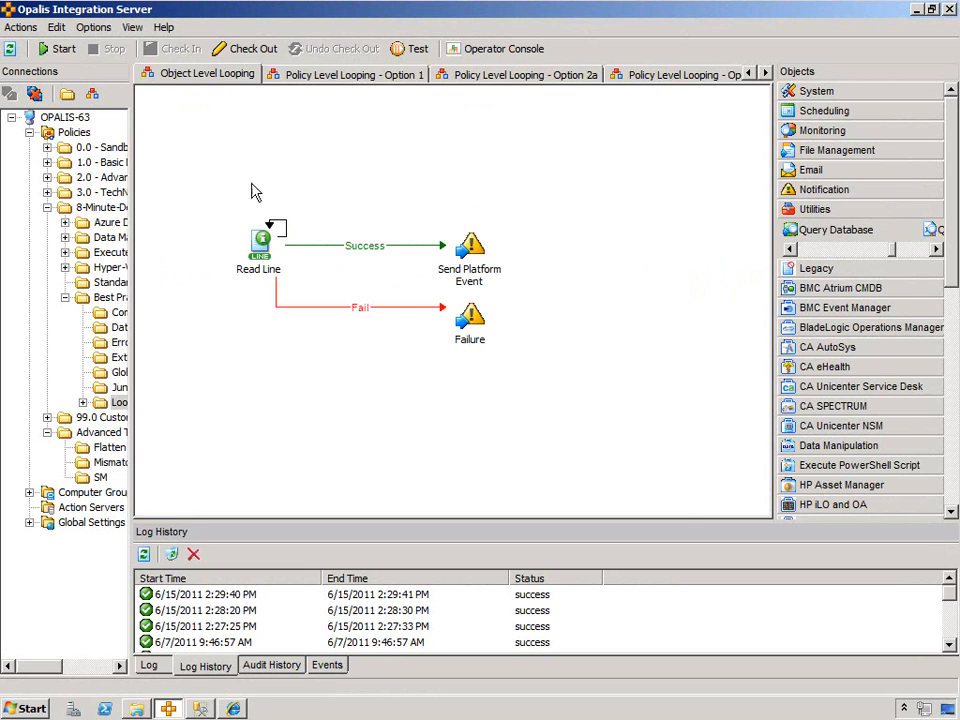
{"action": "left_click", "coordinate": [520, 76]}
{"action": "left_click", "coordinate": [184, 177]}
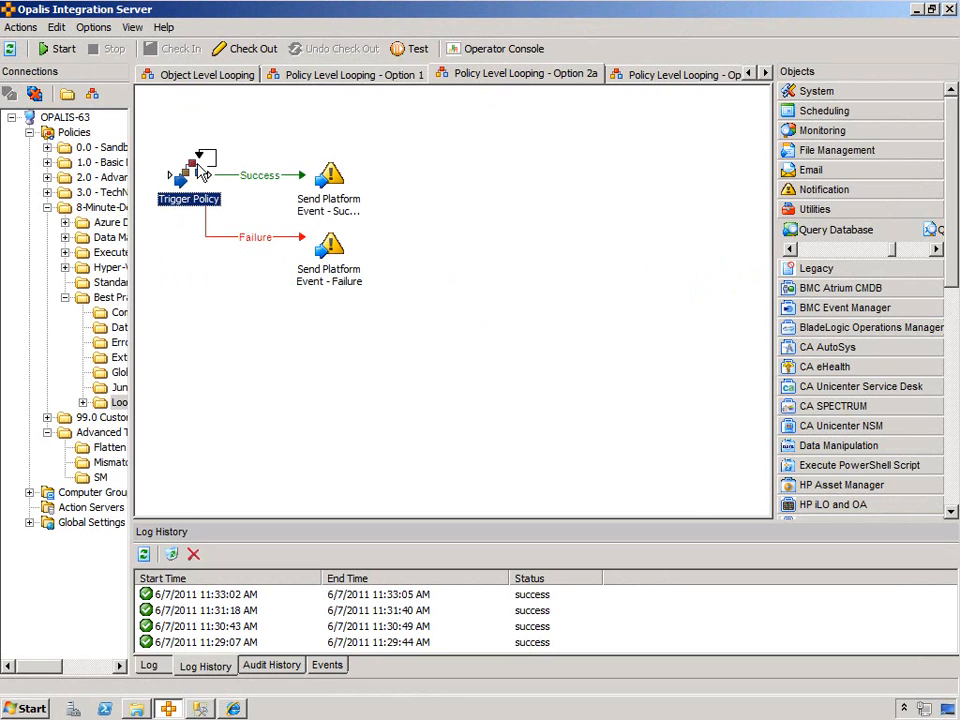
Open Policy Level Looping - Opton 2b and read the include filters of its Success, Failure and Weird links.
{"action": "left_click", "coordinate": [652, 78]}
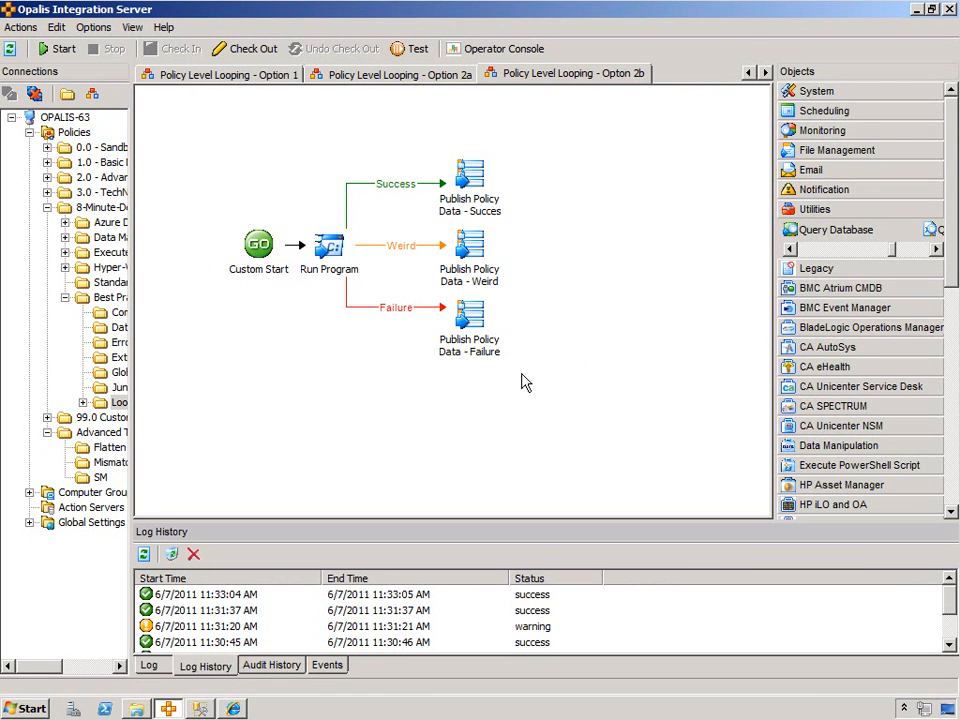
{"action": "left_click", "coordinate": [332, 250]}
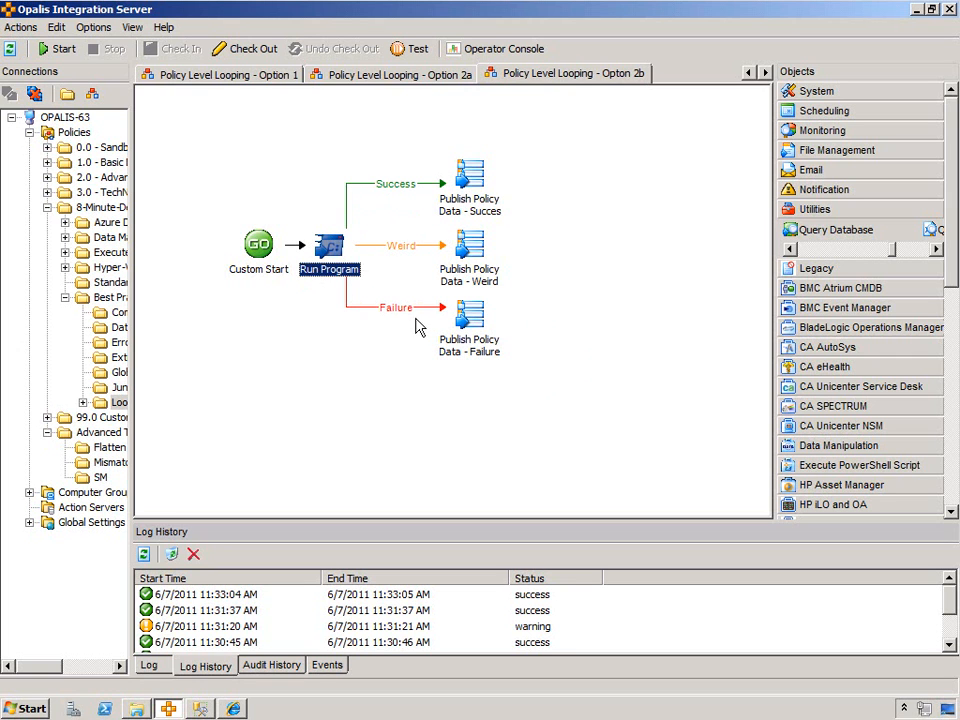
{"action": "left_click", "coordinate": [387, 209]}
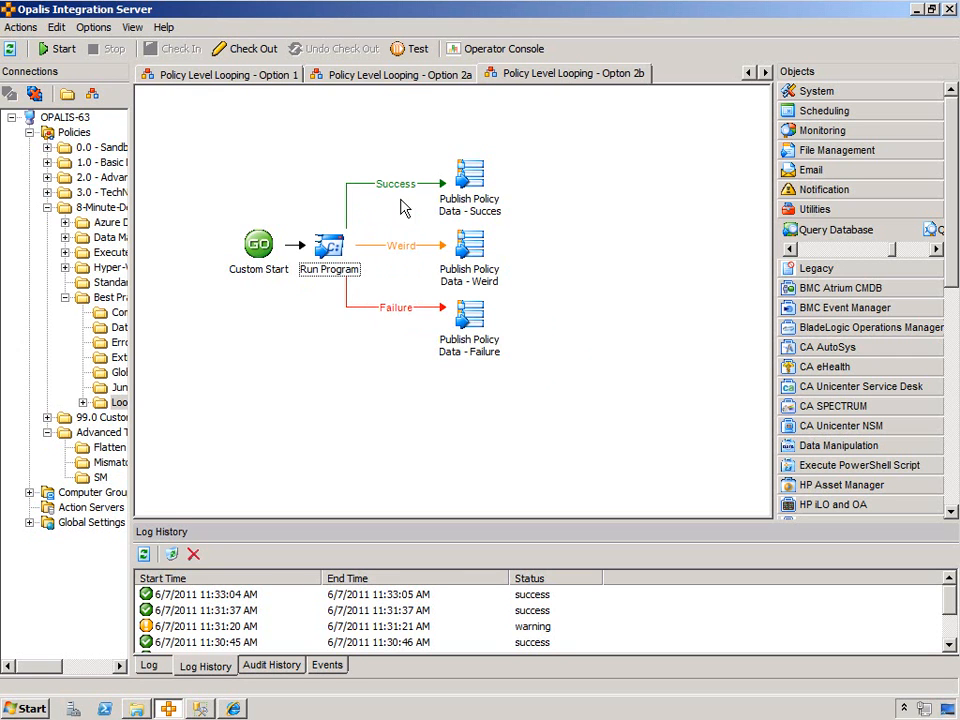
{"action": "double_click", "coordinate": [404, 193]}
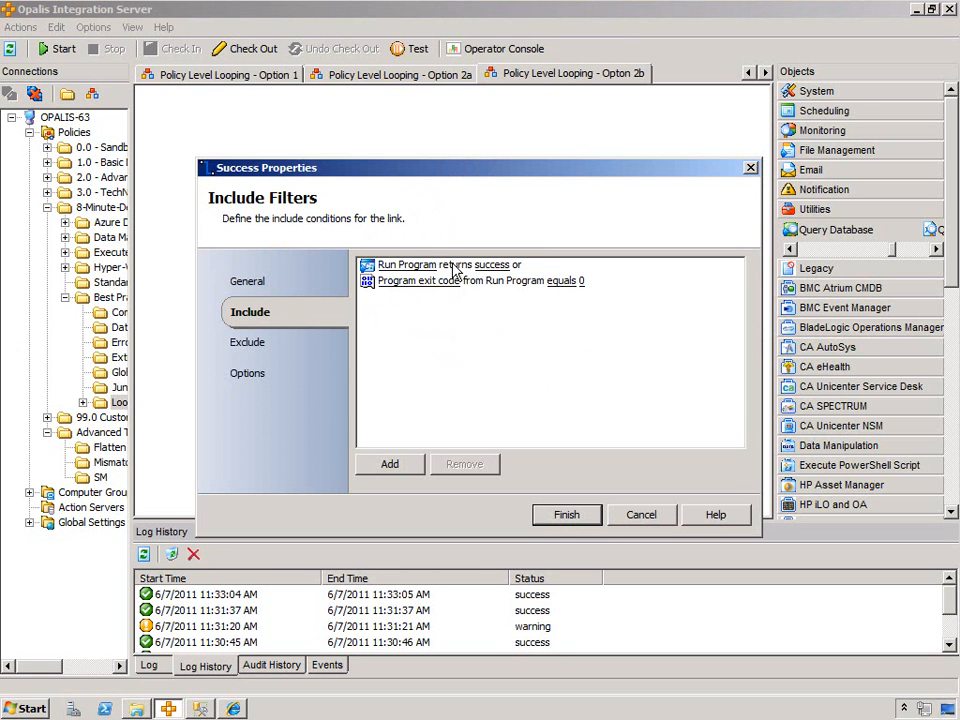
{"action": "left_click", "coordinate": [641, 516]}
{"action": "double_click", "coordinate": [391, 313]}
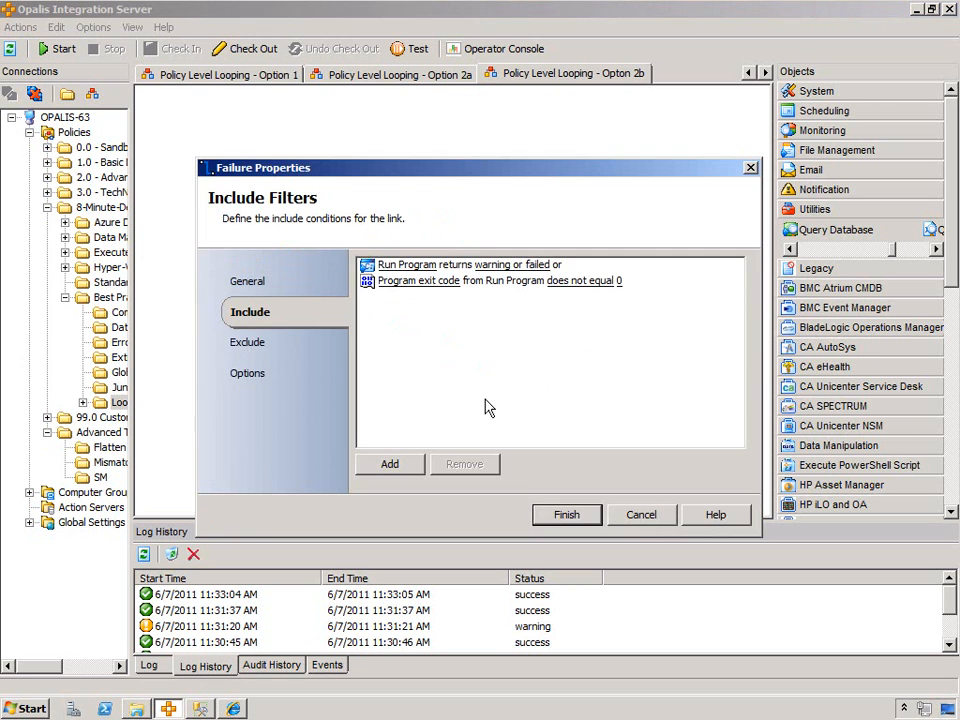
{"action": "key", "text": "Escape"}
{"action": "double_click", "coordinate": [399, 250]}
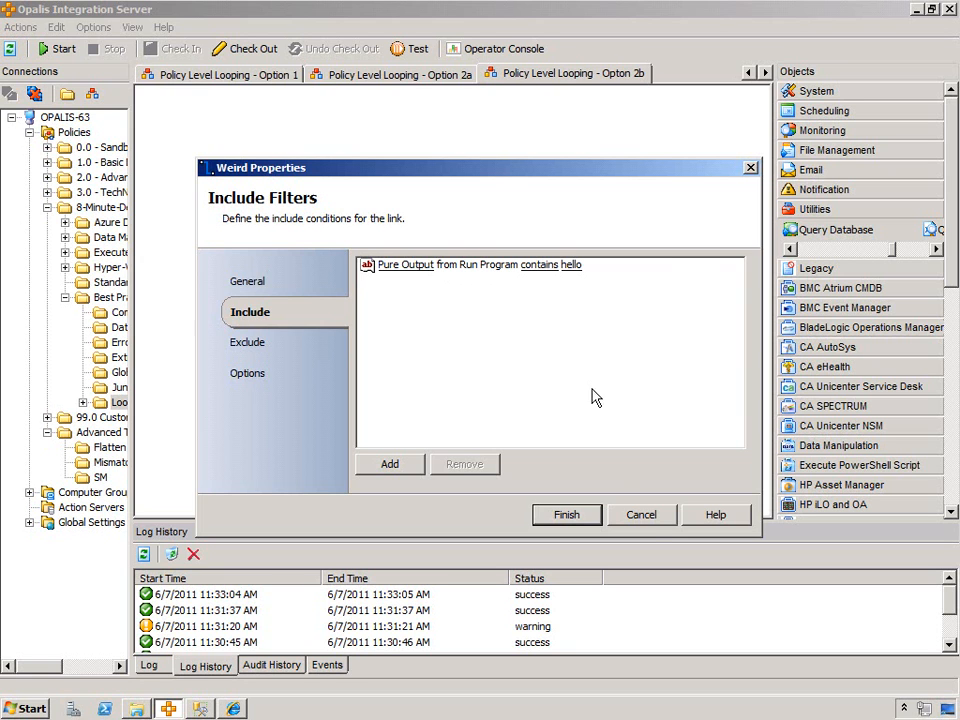
{"action": "left_click", "coordinate": [643, 516]}
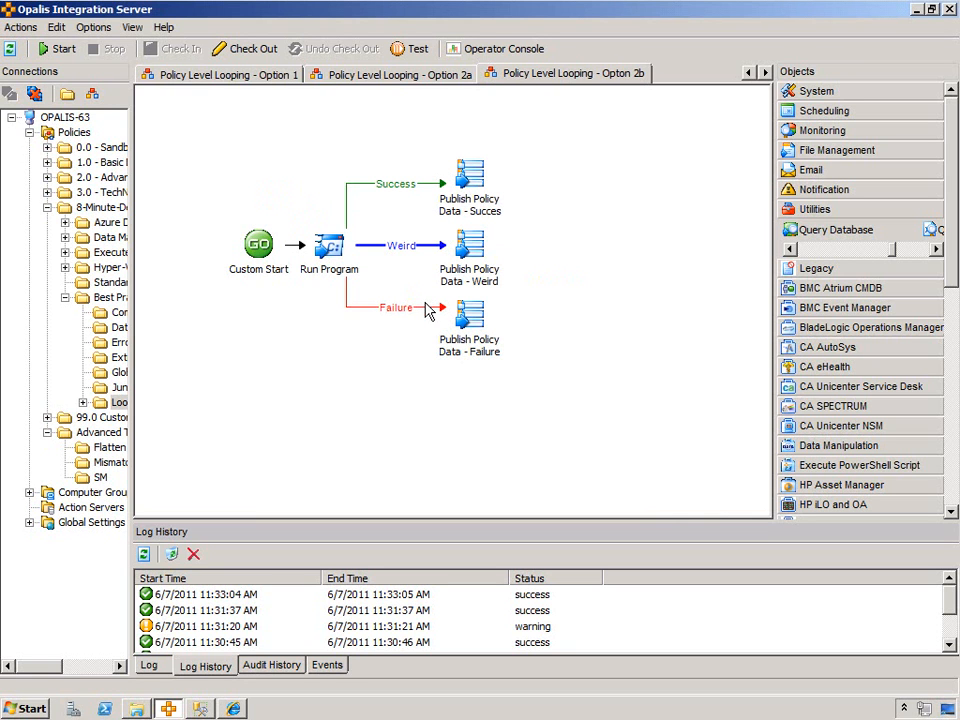
Review the Publish Policy Data objects and the data definitions in the Opton 2b policy properties, including the Status entry.
{"action": "left_click", "coordinate": [480, 265]}
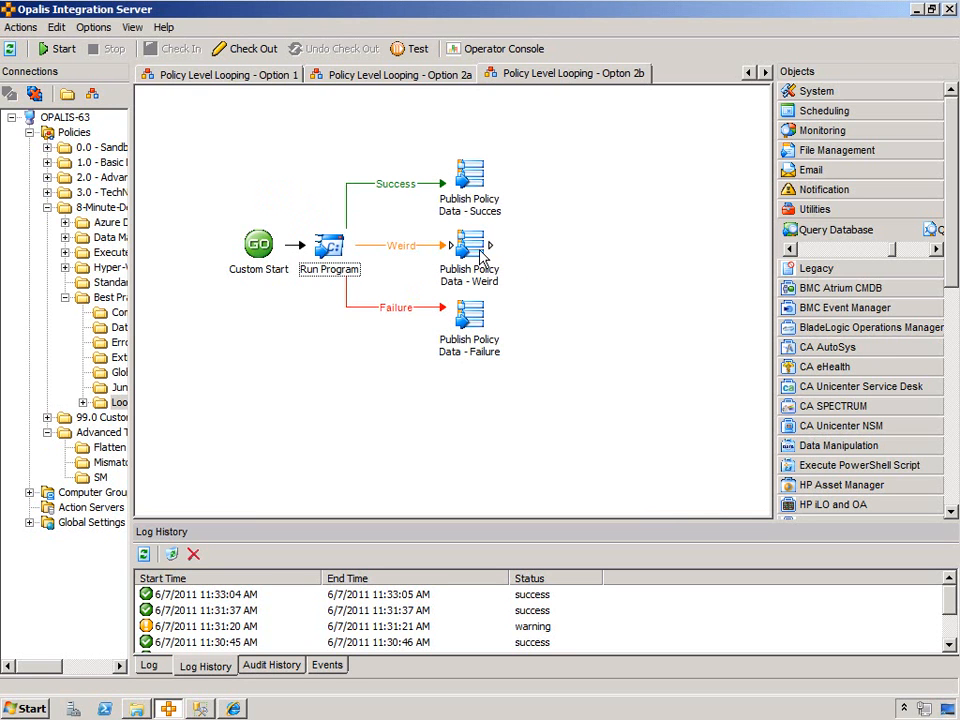
{"action": "left_click", "coordinate": [414, 112]}
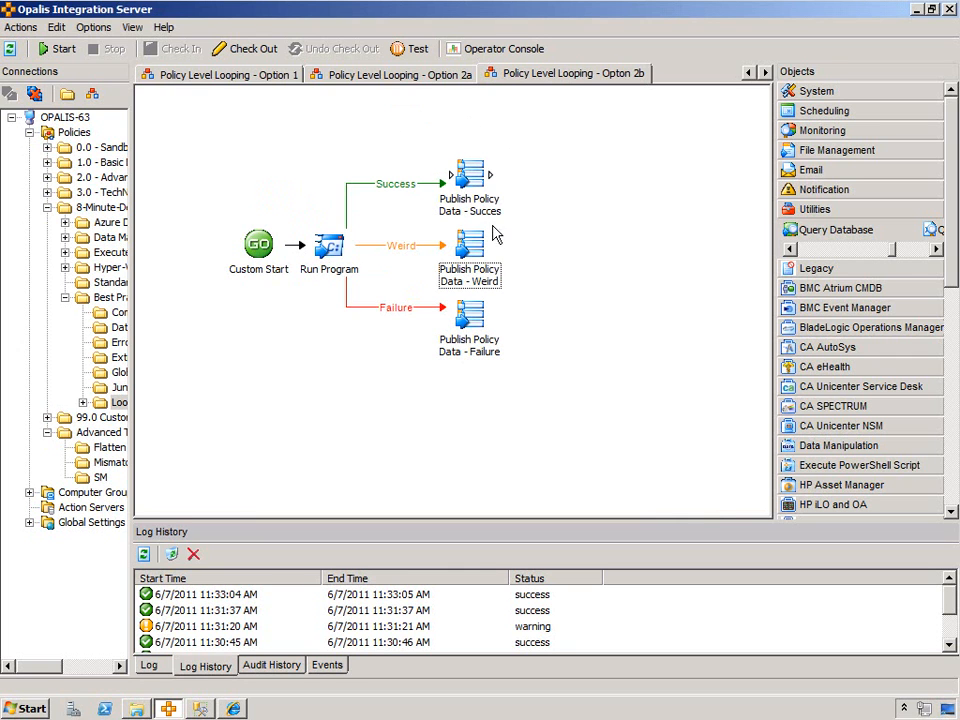
{"action": "left_click", "coordinate": [478, 342]}
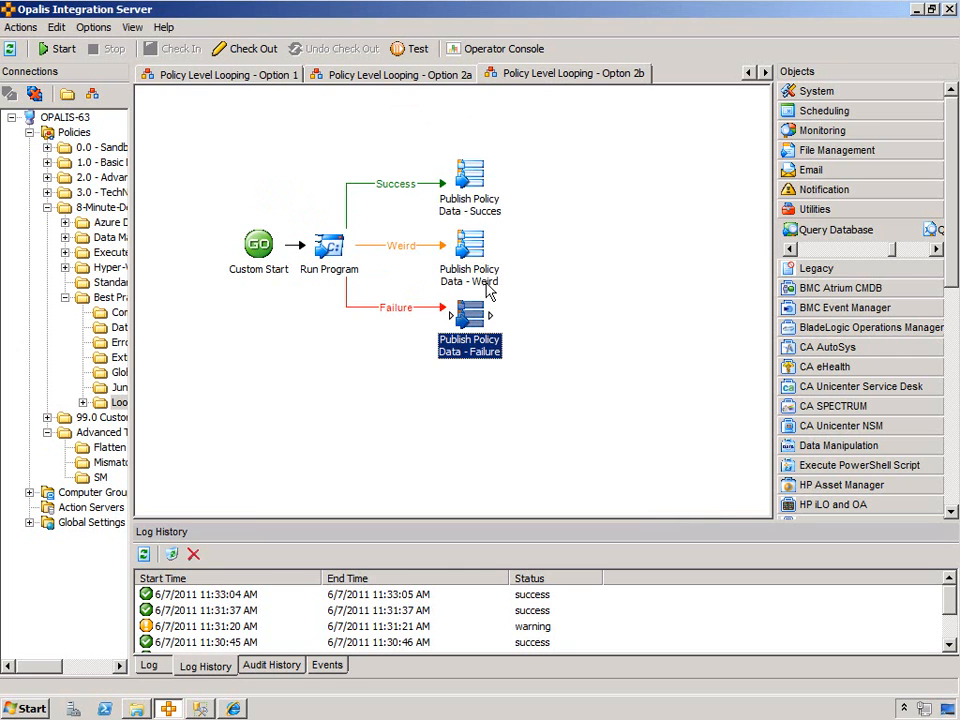
{"action": "right_click", "coordinate": [537, 79]}
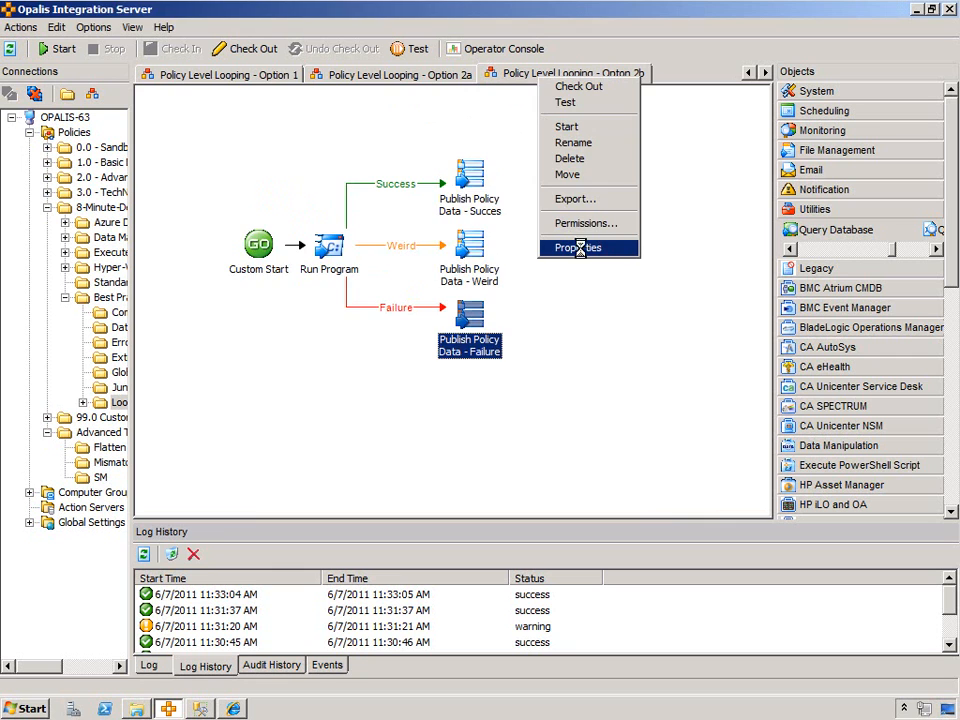
{"action": "left_click", "coordinate": [579, 250]}
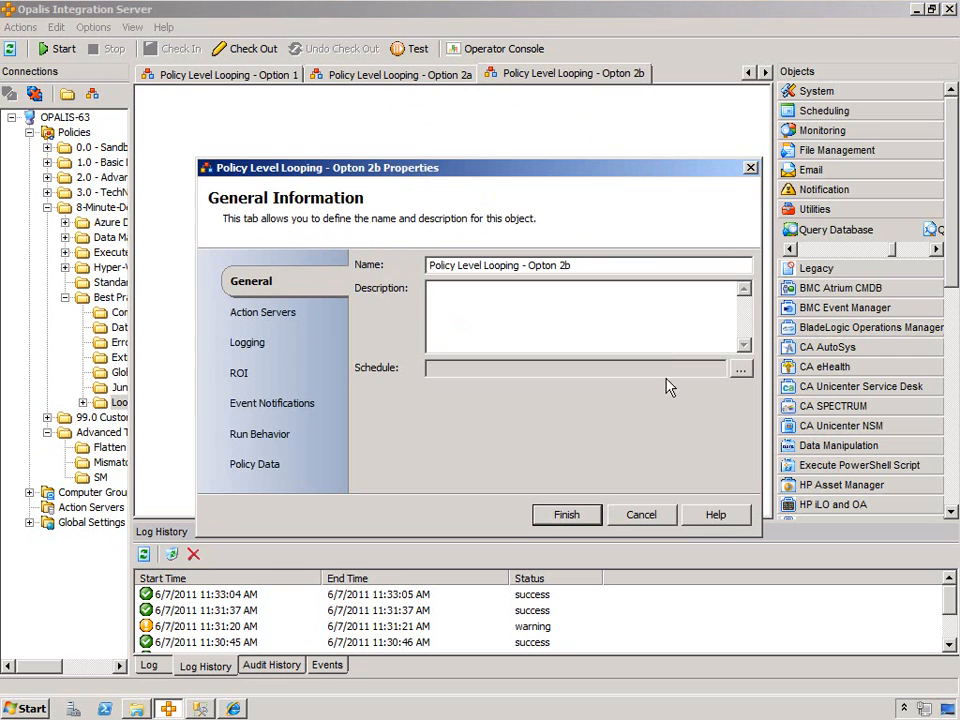
{"action": "left_click", "coordinate": [266, 436]}
{"action": "left_click", "coordinate": [254, 466]}
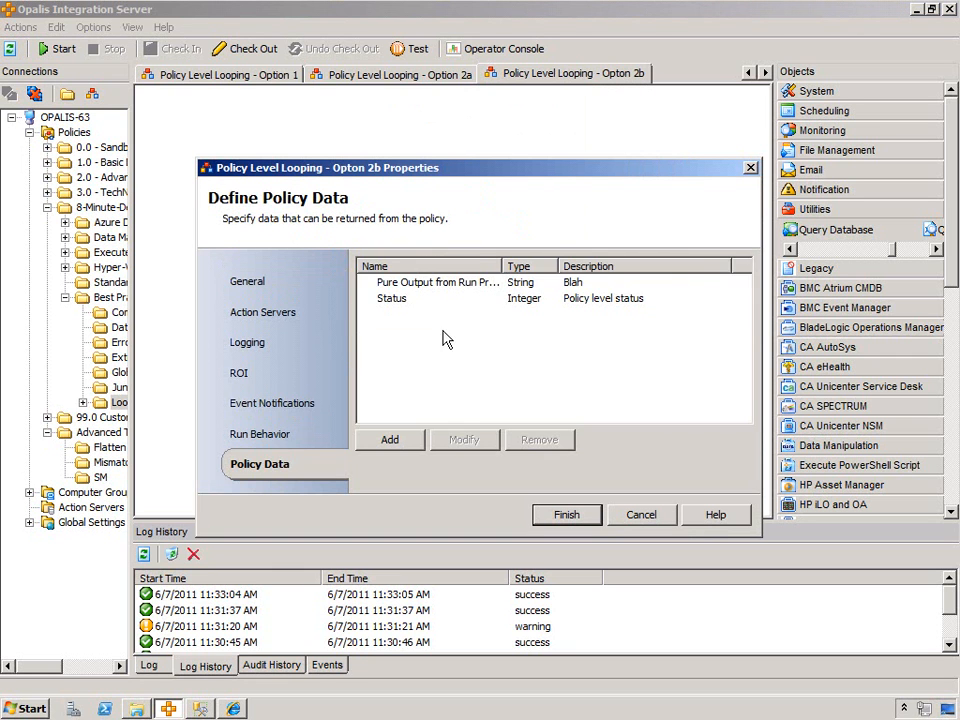
{"action": "left_click_drag", "start_coordinate": [521, 258], "coordinate": [537, 262]}
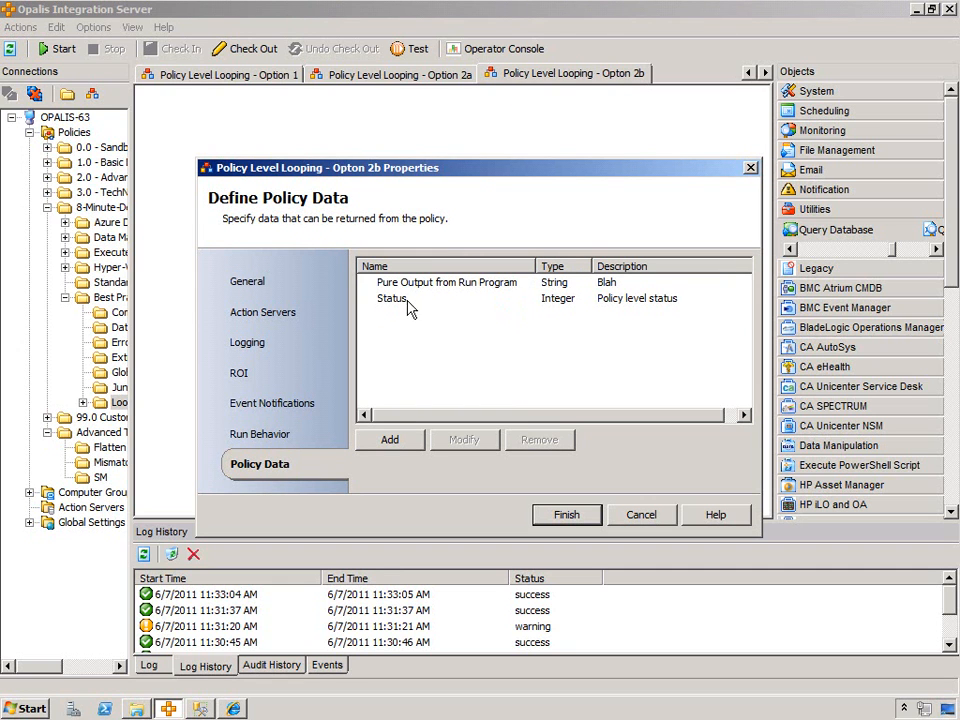
{"action": "left_click", "coordinate": [390, 298]}
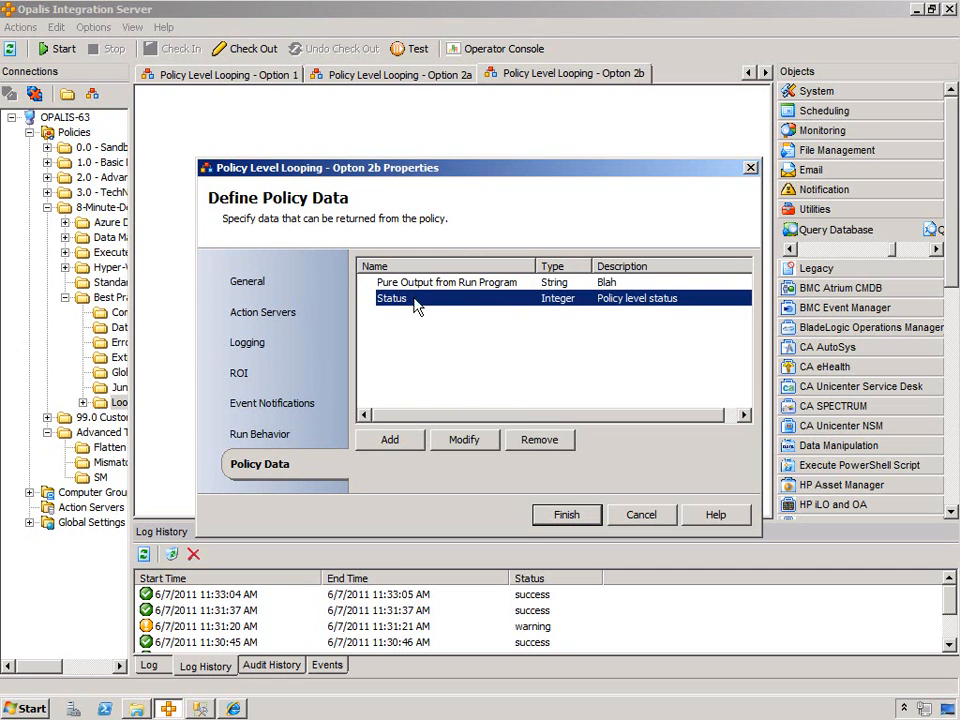
{"action": "left_click", "coordinate": [640, 516]}
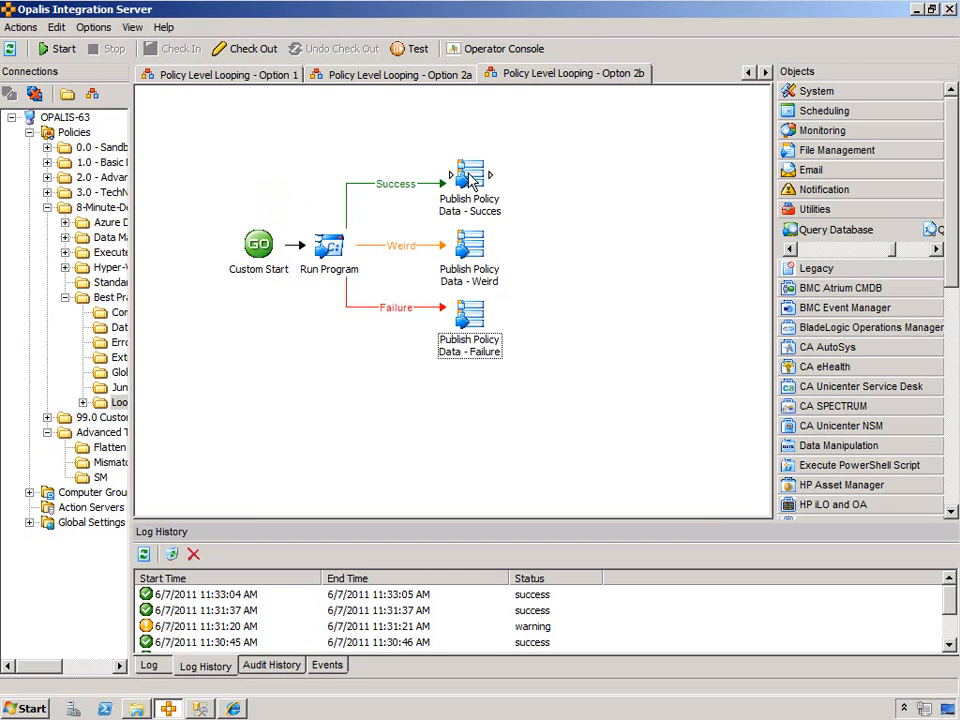
Read the Status value published by each of the Success, Weird and Failure Publish Policy Data objects.
{"action": "double_click", "coordinate": [474, 178]}
{"action": "left_click", "coordinate": [570, 294]}
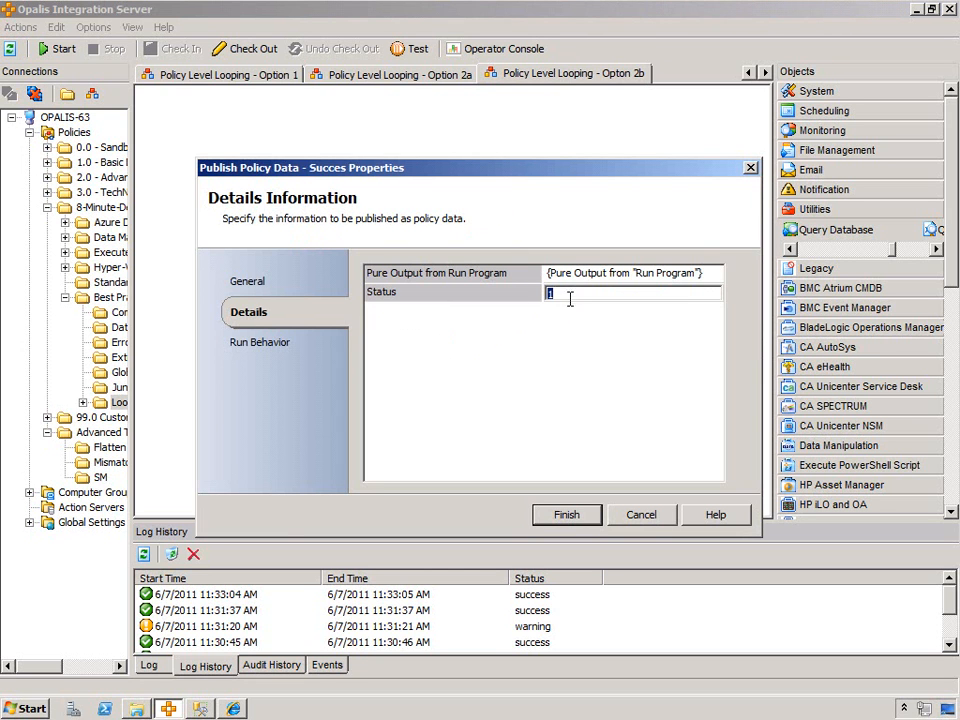
{"action": "left_click", "coordinate": [642, 514]}
{"action": "double_click", "coordinate": [478, 380]}
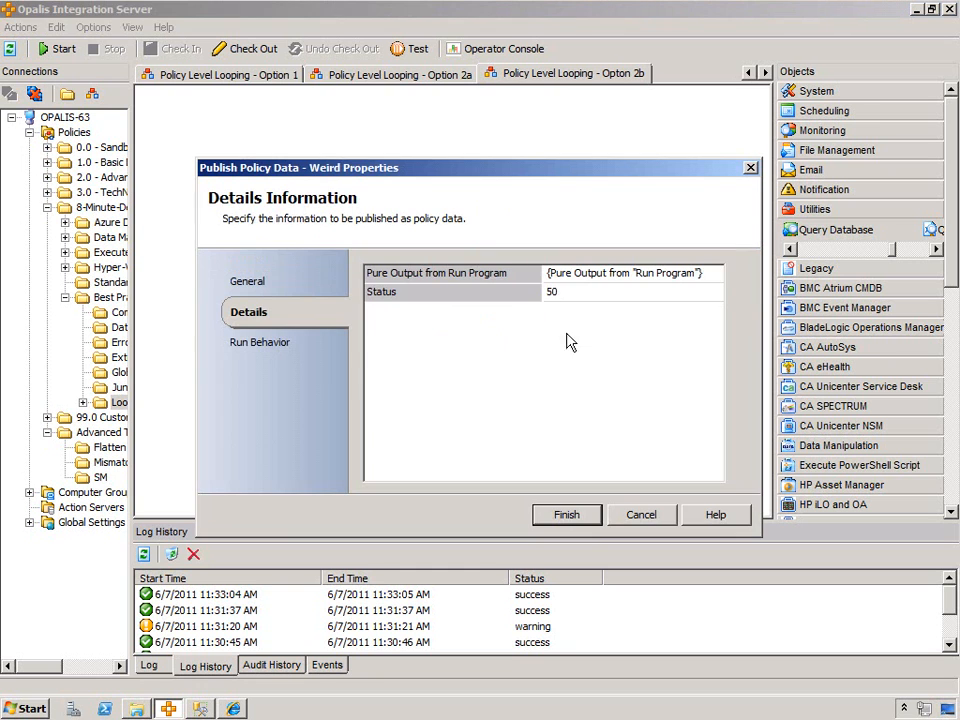
{"action": "left_click", "coordinate": [640, 516]}
{"action": "double_click", "coordinate": [471, 400]}
{"action": "left_click", "coordinate": [640, 516]}
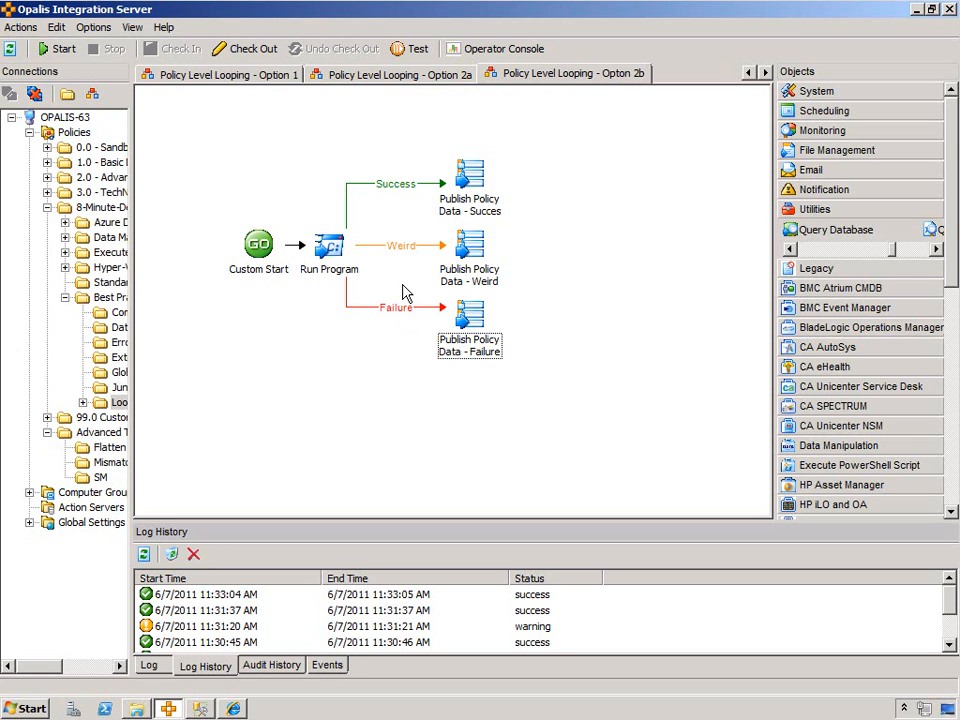
{"action": "left_click", "coordinate": [497, 180]}
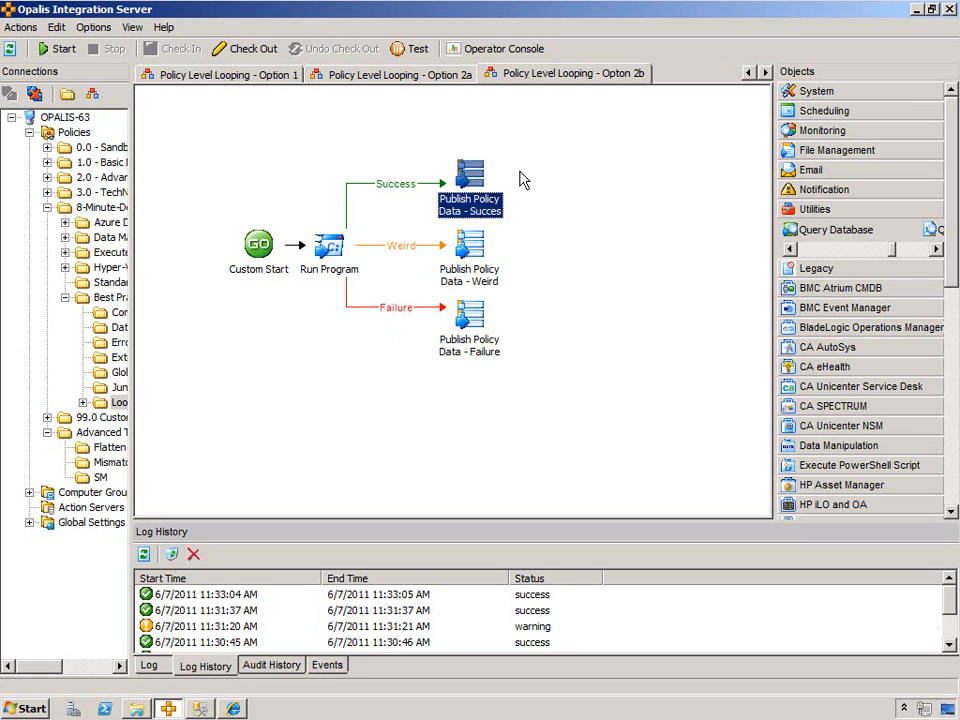
{"action": "left_click", "coordinate": [505, 172]}
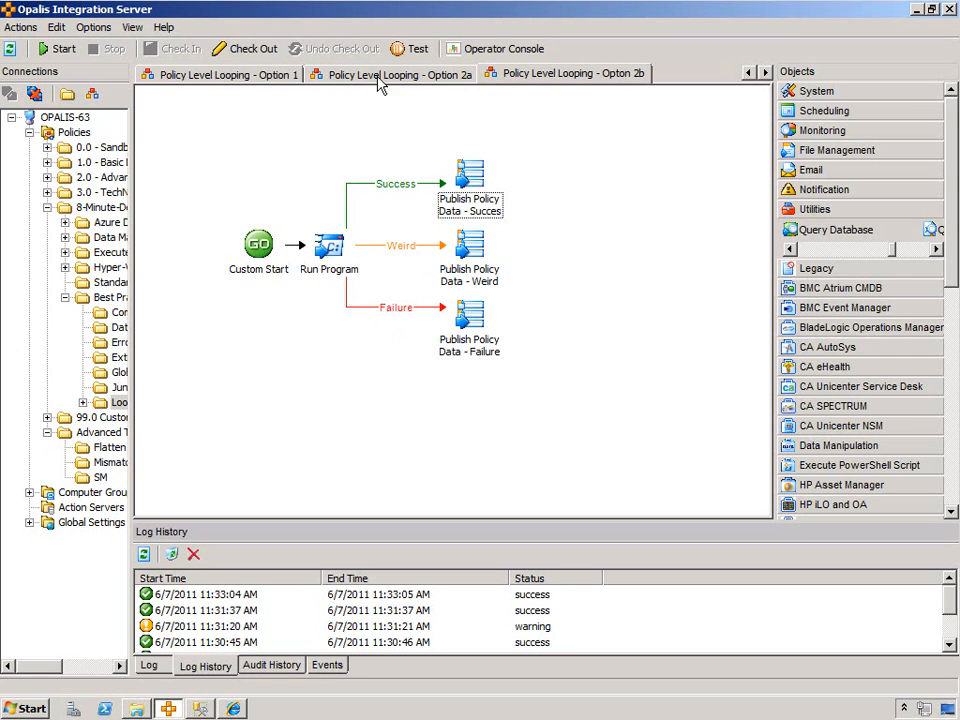
Open Policy Level Looping - Option 2a and read the include and exclude filters of its Success link.
{"action": "left_click", "coordinate": [398, 76]}
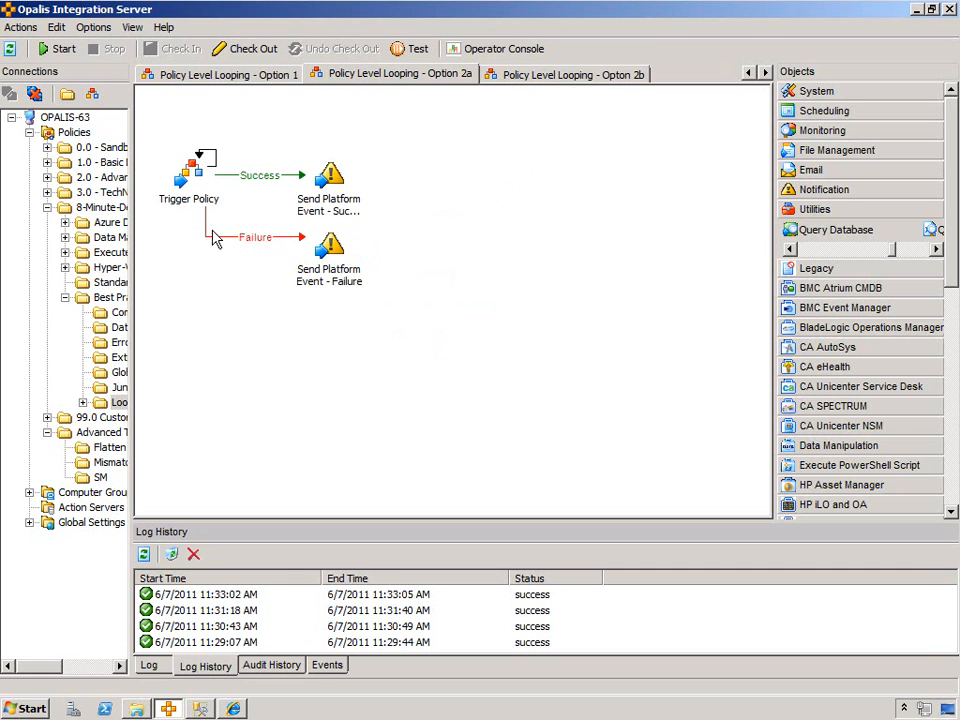
{"action": "double_click", "coordinate": [256, 178]}
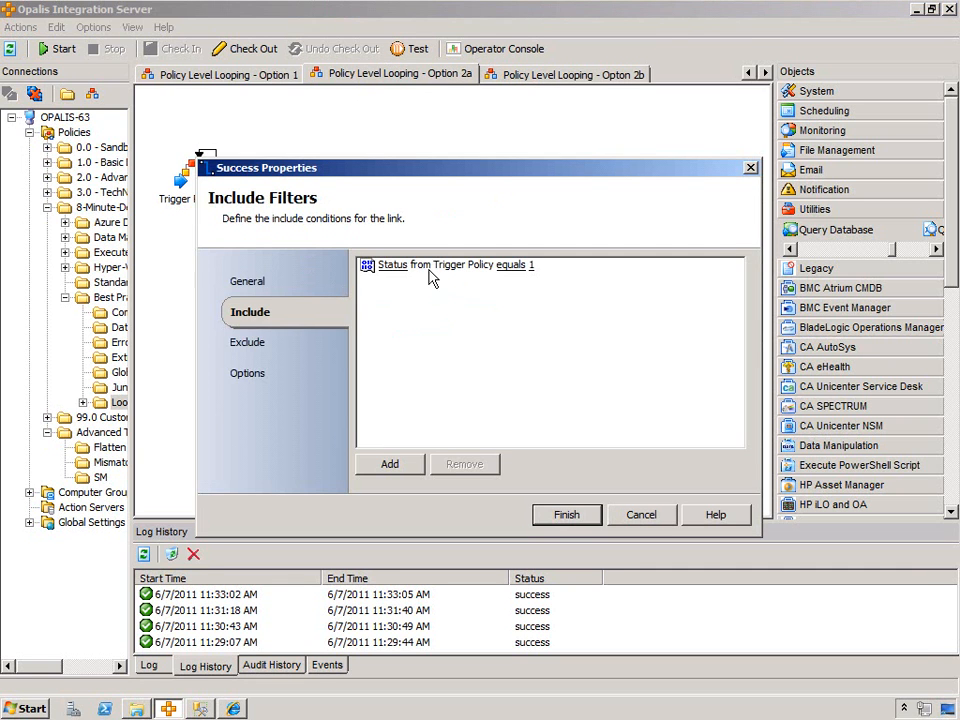
{"action": "left_click_drag", "start_coordinate": [450, 171], "coordinate": [440, 273]}
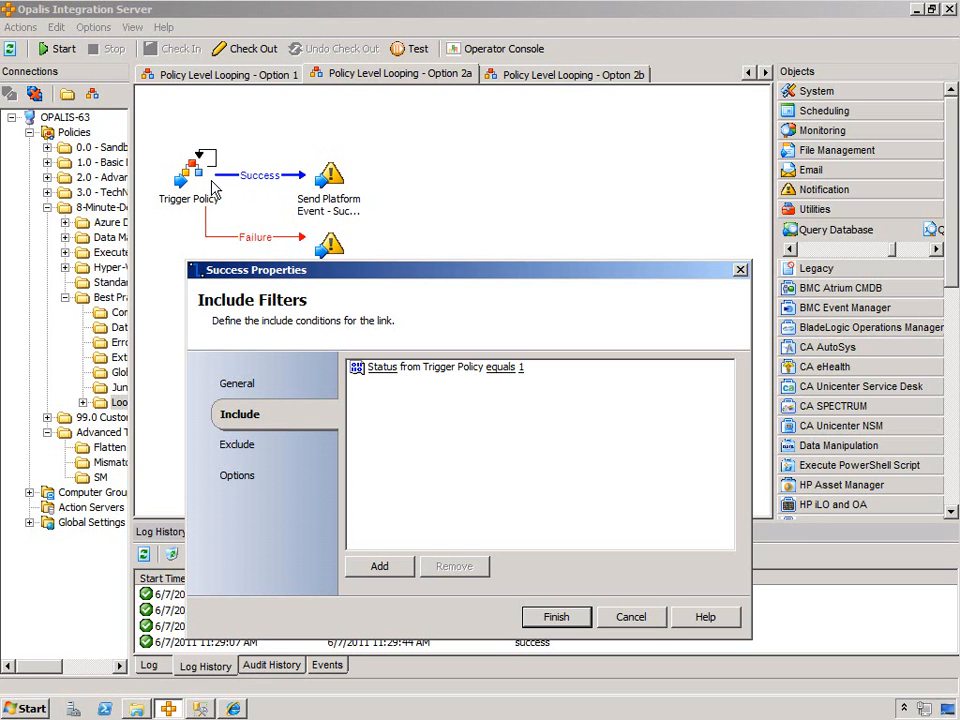
{"action": "left_click", "coordinate": [241, 444]}
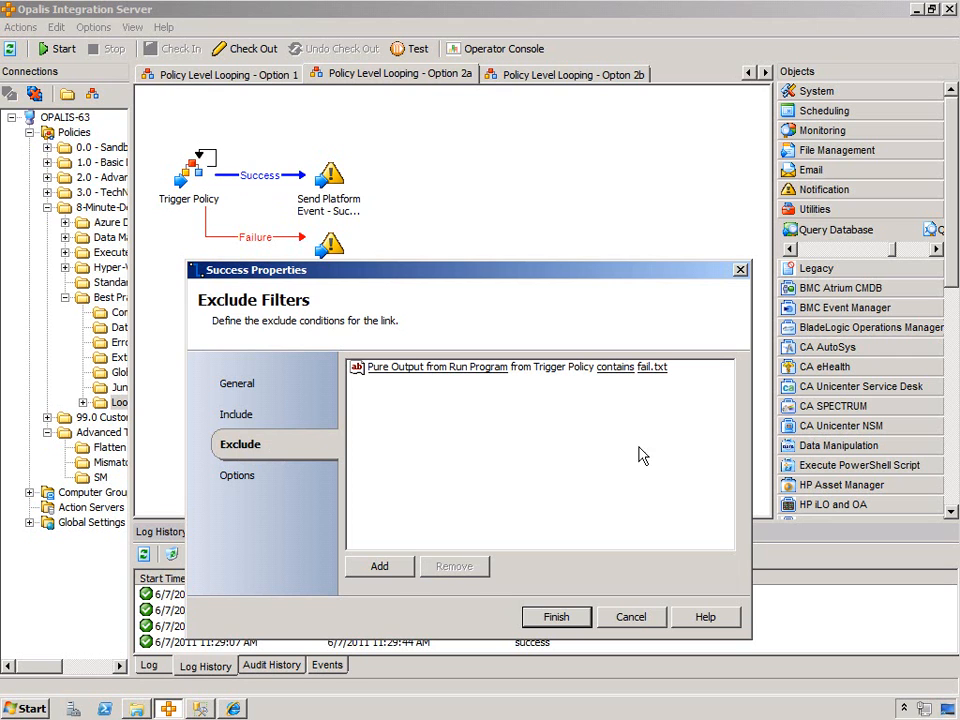
{"action": "left_click", "coordinate": [632, 618]}
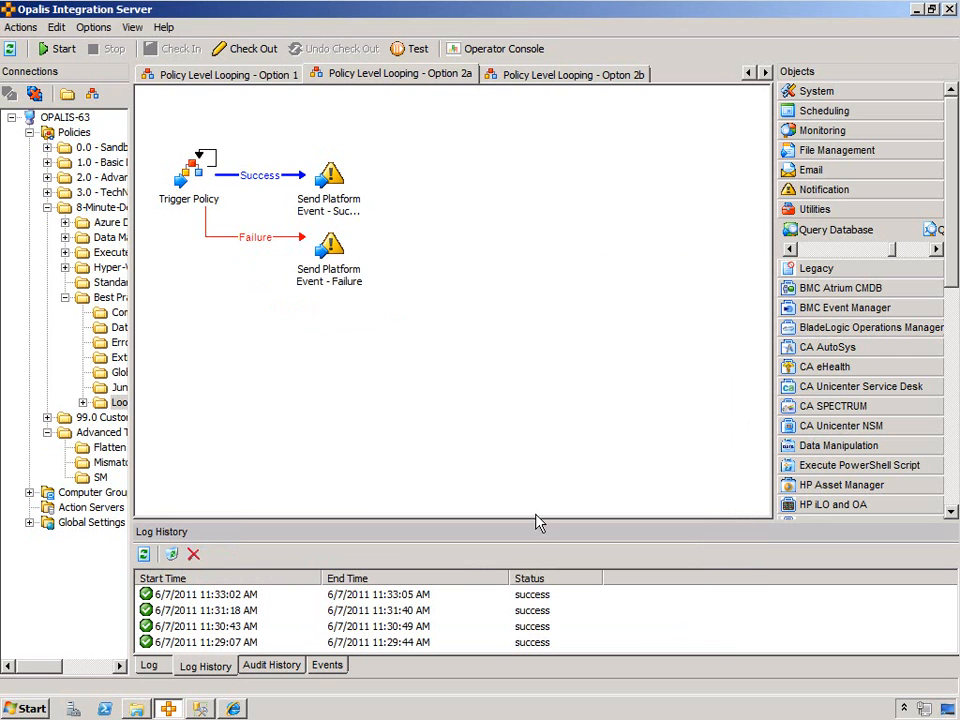
Read the include and exclude filters of the Failure link in Option 2a.
{"action": "double_click", "coordinate": [243, 243]}
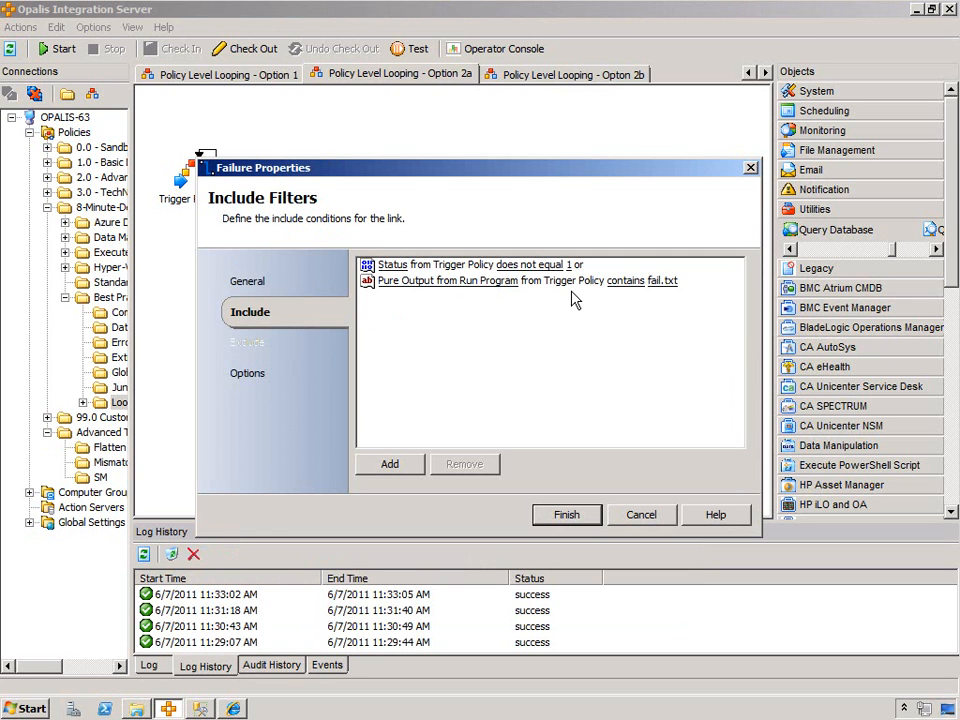
{"action": "left_click", "coordinate": [250, 345]}
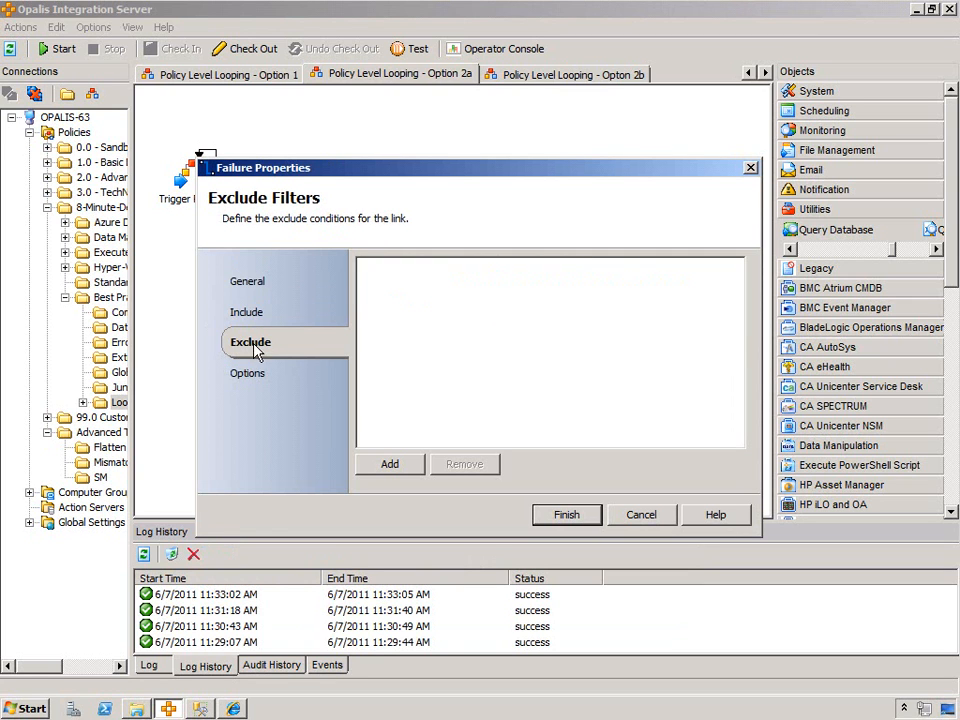
{"action": "left_click", "coordinate": [250, 315]}
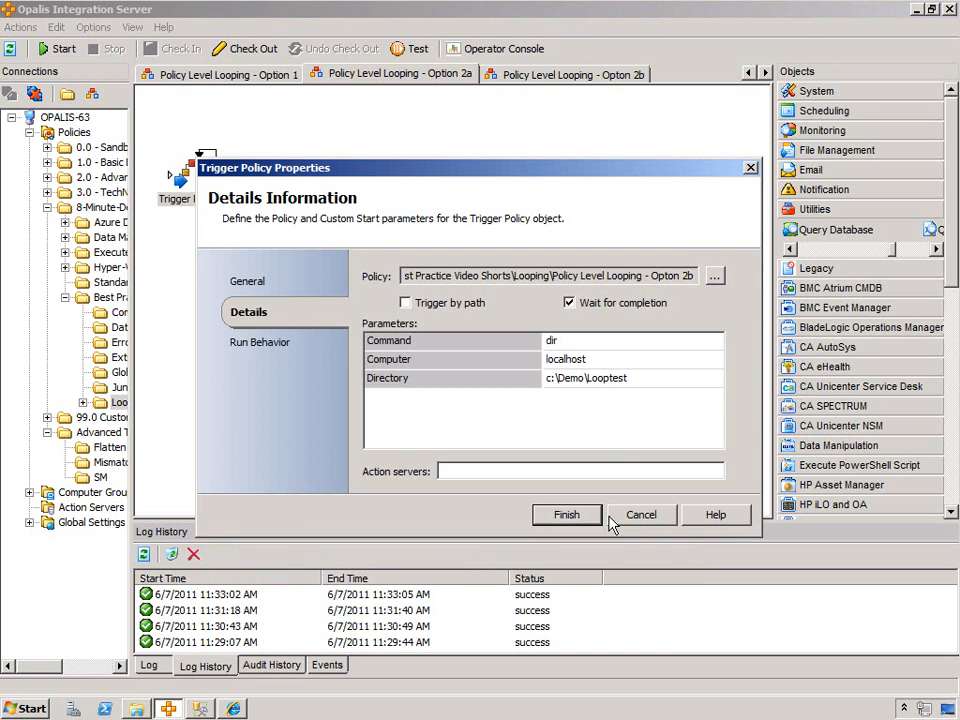
Review the Command, Computer and Directory parameters that the Trigger Policy object passes to Opton 2b.
{"action": "left_click", "coordinate": [552, 342]}
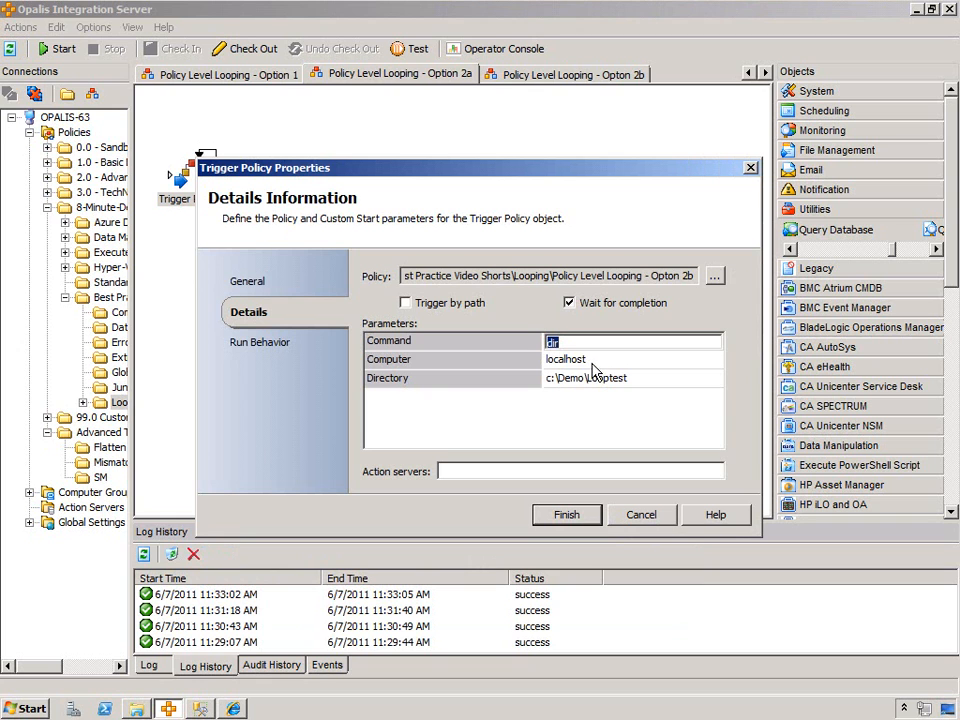
{"action": "left_click", "coordinate": [583, 362]}
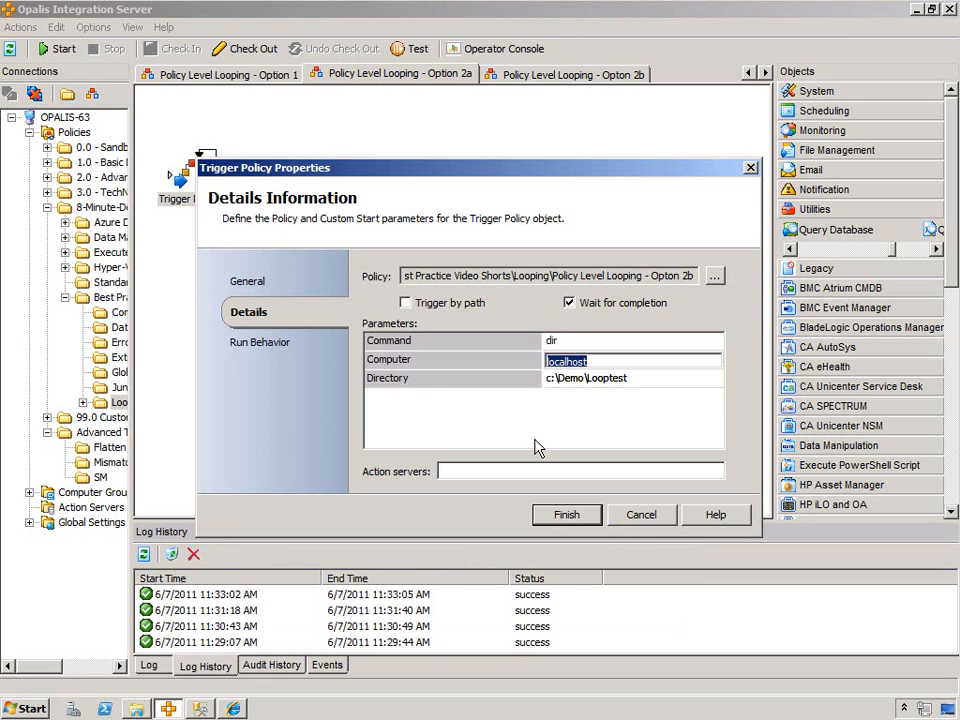
{"action": "left_click", "coordinate": [589, 382]}
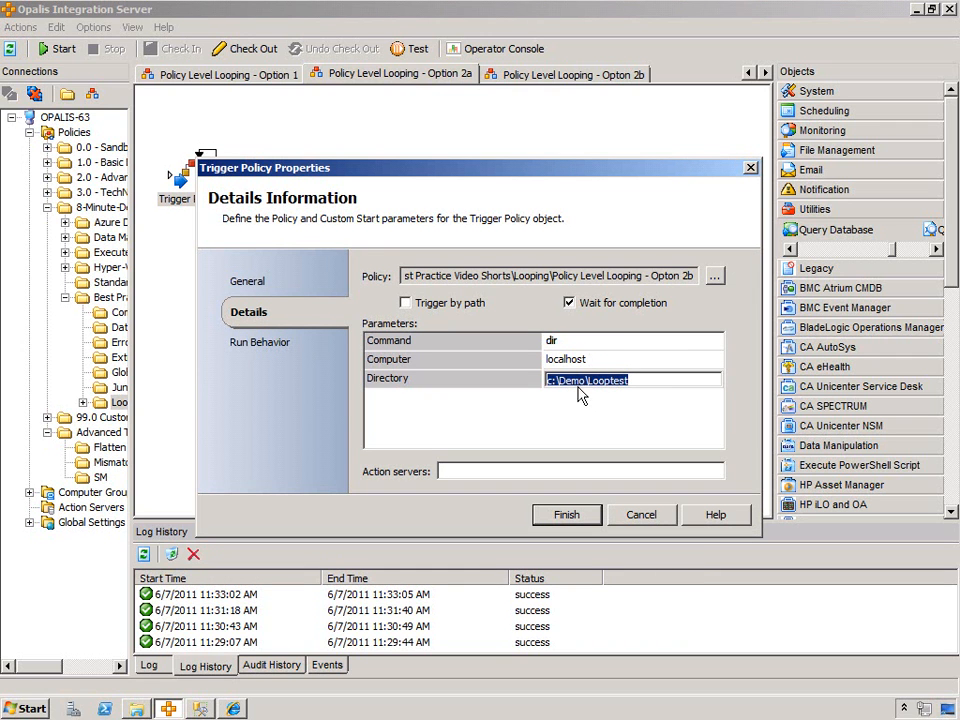
Switch to Windows Explorer to check the files in the looptest folder, and close the Trigger Policy properties in Opalis without changes.
{"action": "left_click", "coordinate": [138, 710]}
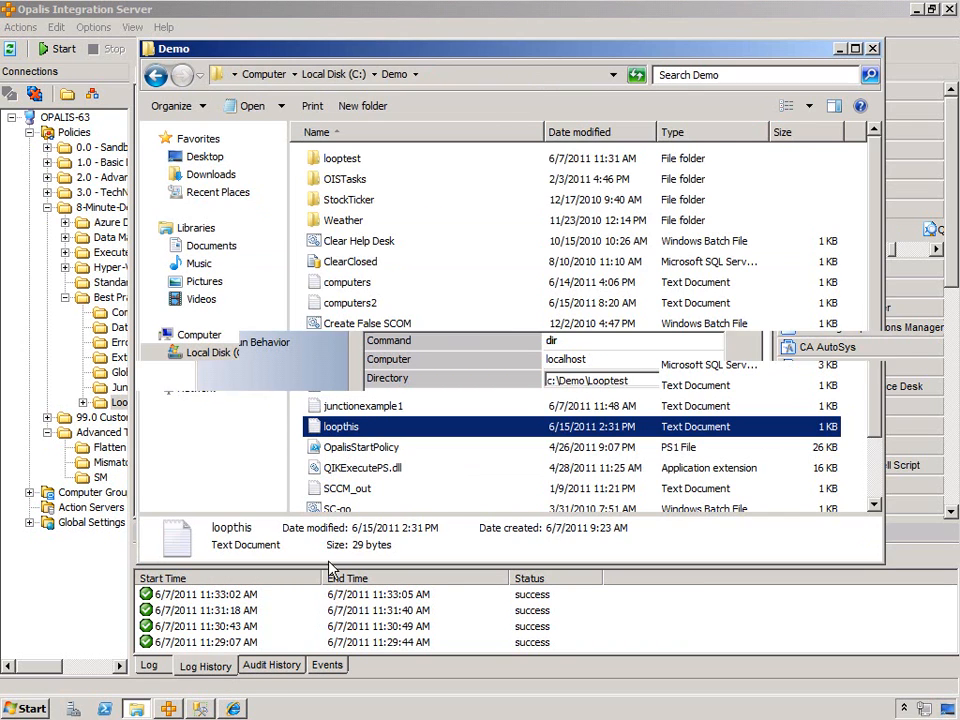
{"action": "double_click", "coordinate": [340, 164]}
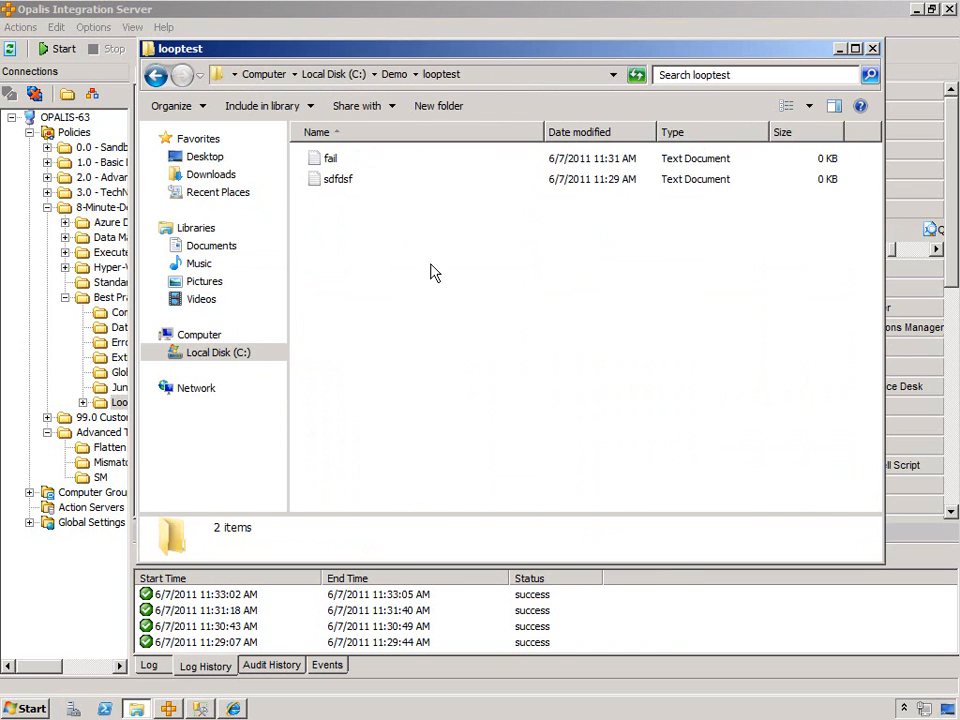
{"action": "left_click", "coordinate": [332, 162]}
{"action": "left_click", "coordinate": [370, 263]}
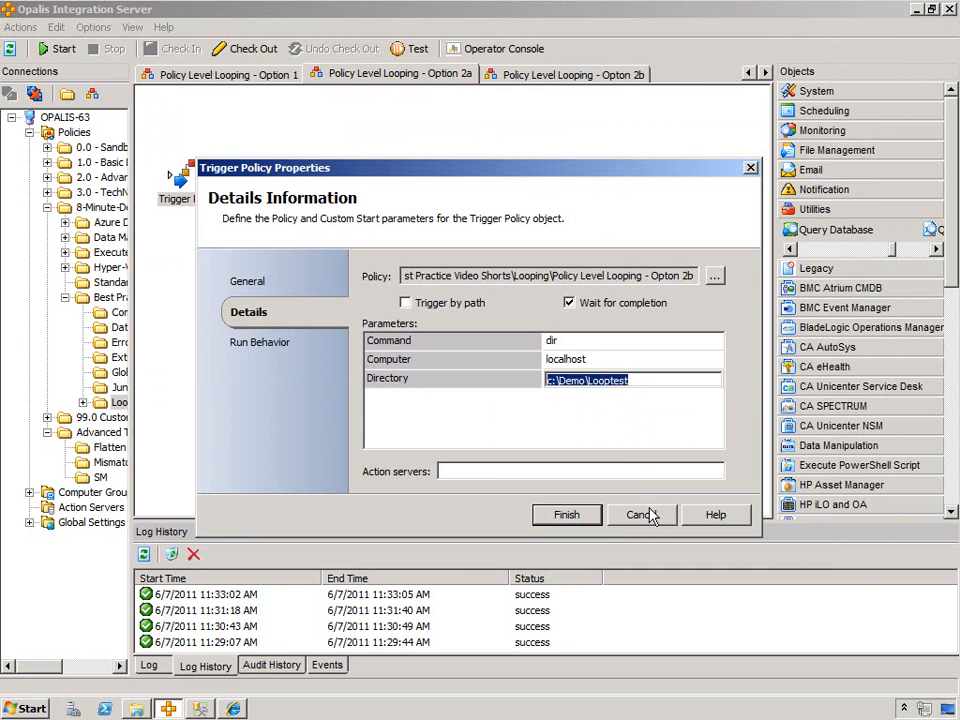
{"action": "left_click", "coordinate": [639, 514]}
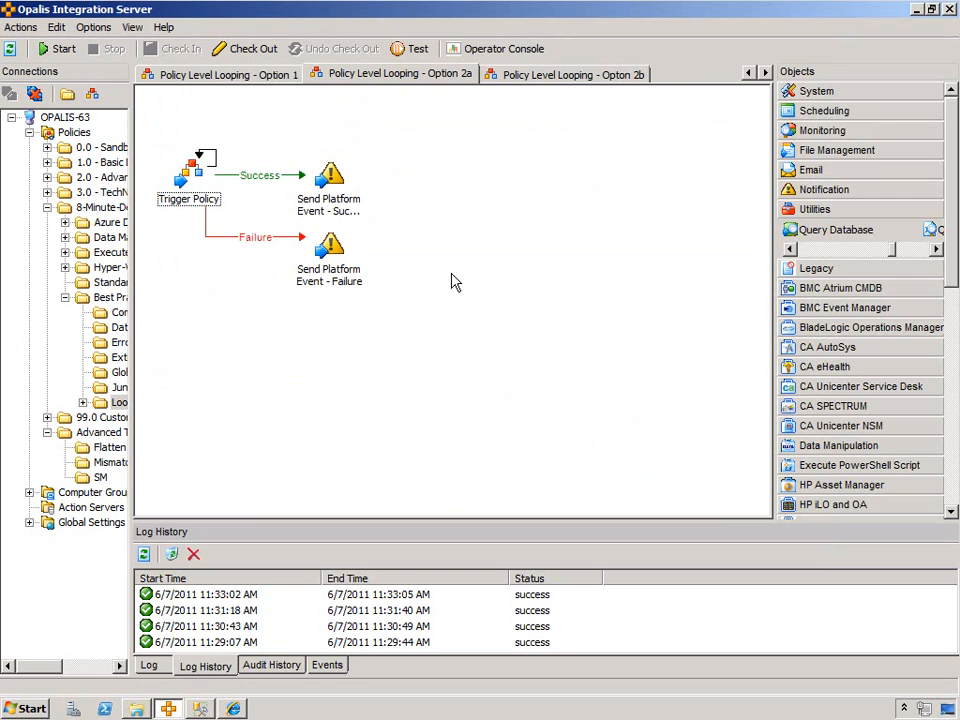
Review the Trigger Policy object's looping properties, including the delay between attempts and the Exit and Do Not Exit conditions.
{"action": "right_click", "coordinate": [192, 164]}
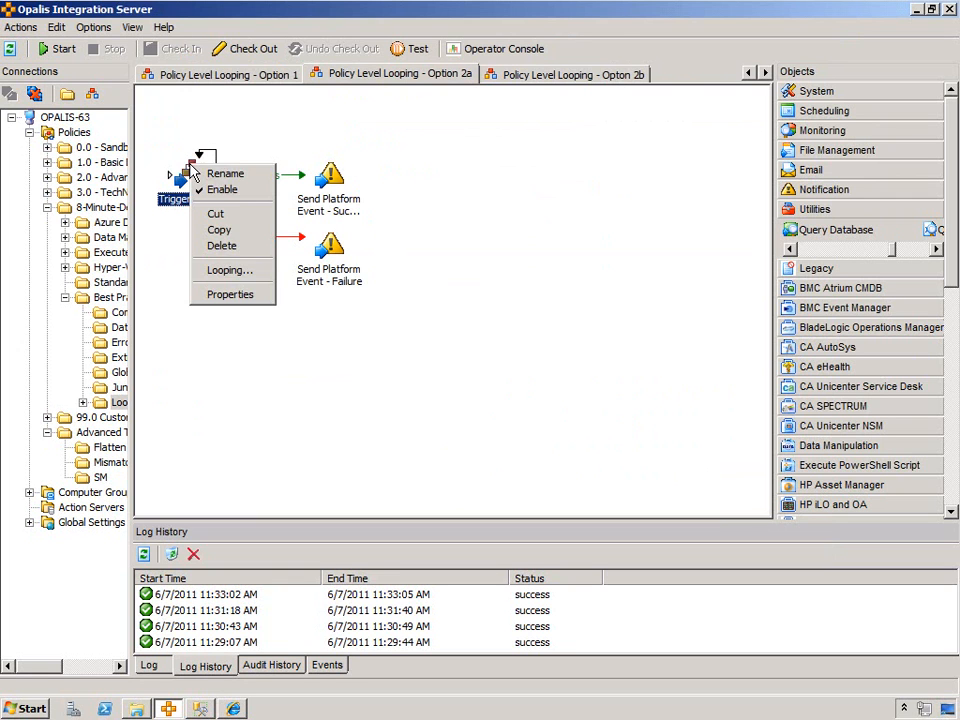
{"action": "left_click", "coordinate": [245, 279]}
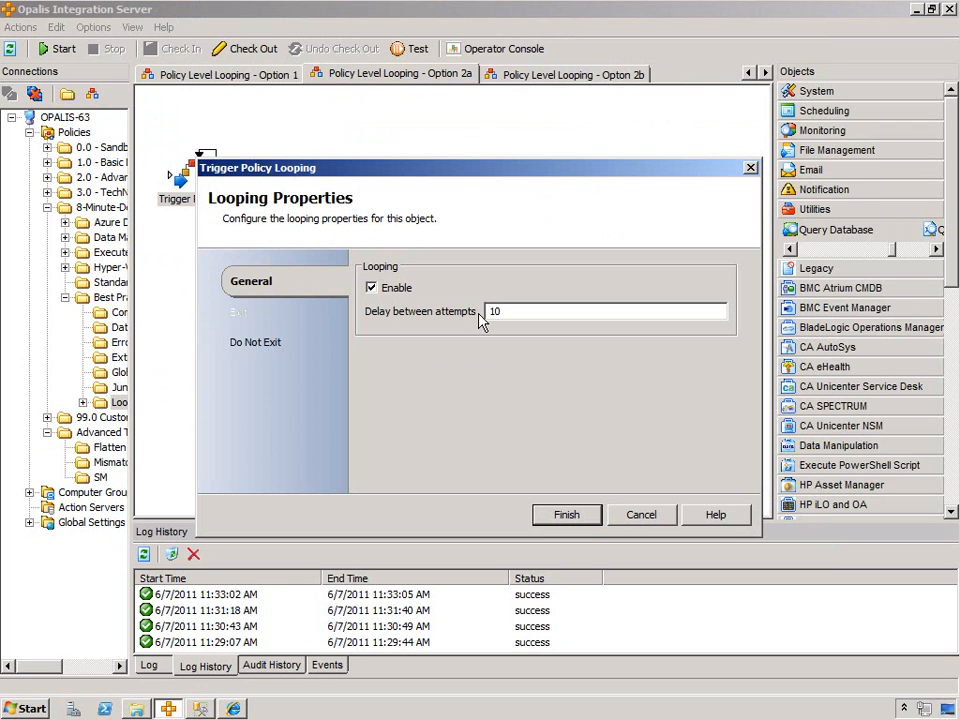
{"action": "left_click", "coordinate": [298, 317]}
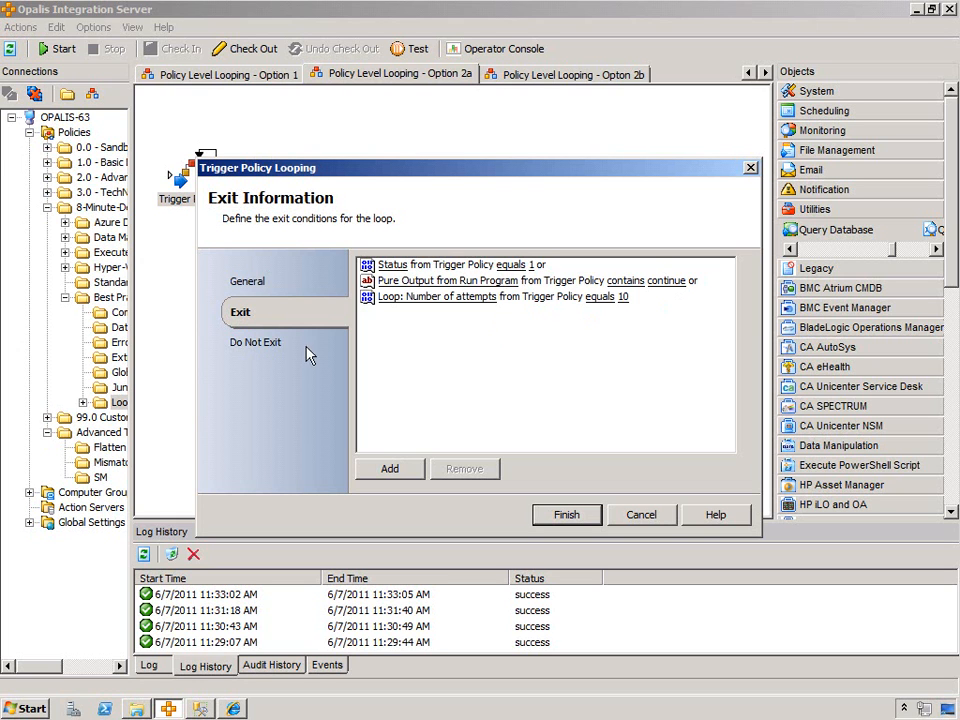
{"action": "left_click", "coordinate": [240, 344]}
{"action": "left_click", "coordinate": [241, 316]}
{"action": "left_click", "coordinate": [641, 515]}
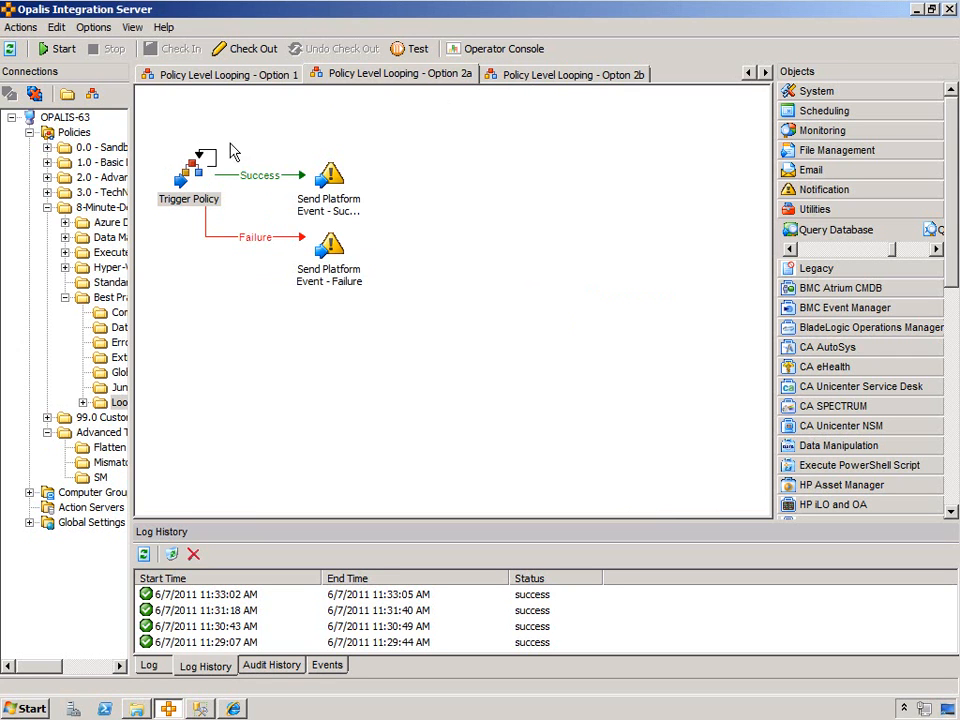
{"action": "left_click", "coordinate": [200, 180]}
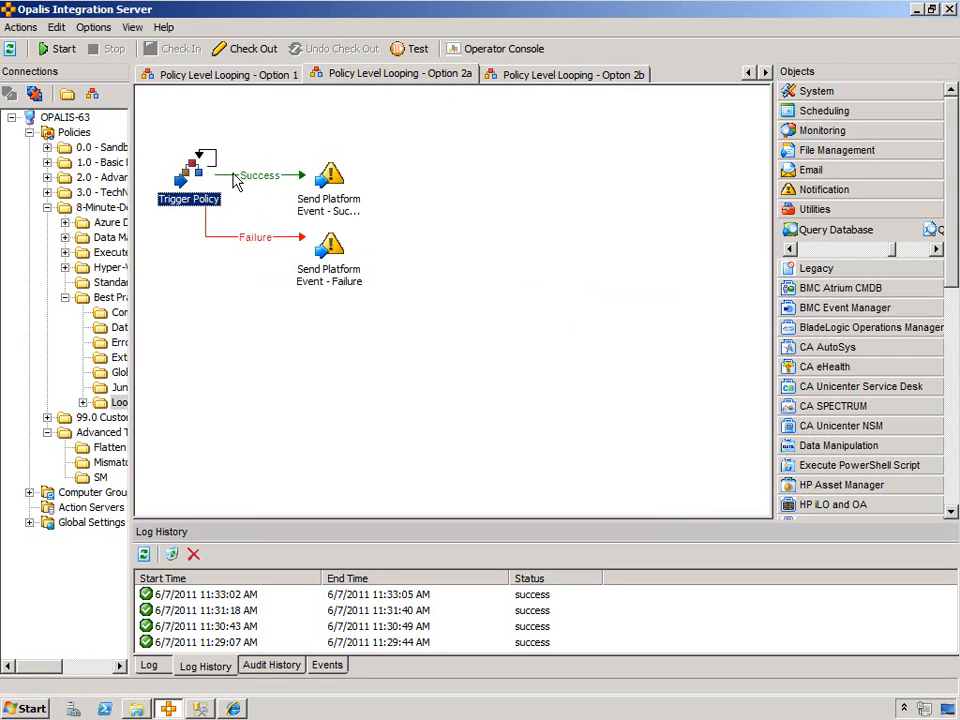
{"action": "left_click", "coordinate": [250, 357]}
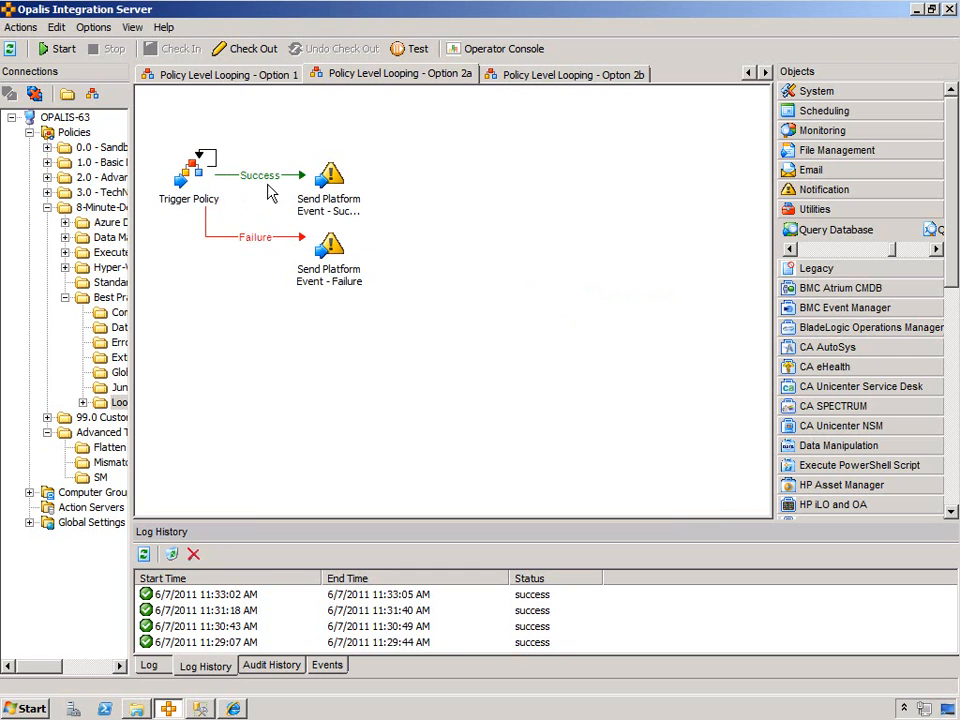
Start Policy Level Looping - Option 2a and check the log history of the triggered Opton 2b policy.
{"action": "left_click", "coordinate": [60, 48]}
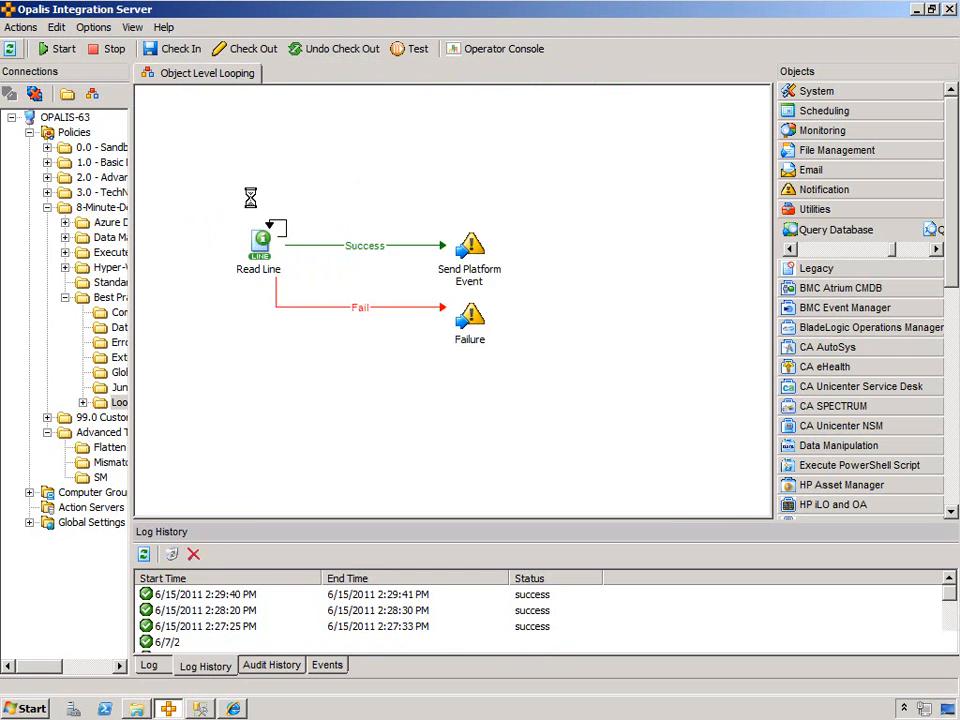
{"action": "left_click", "coordinate": [210, 180]}
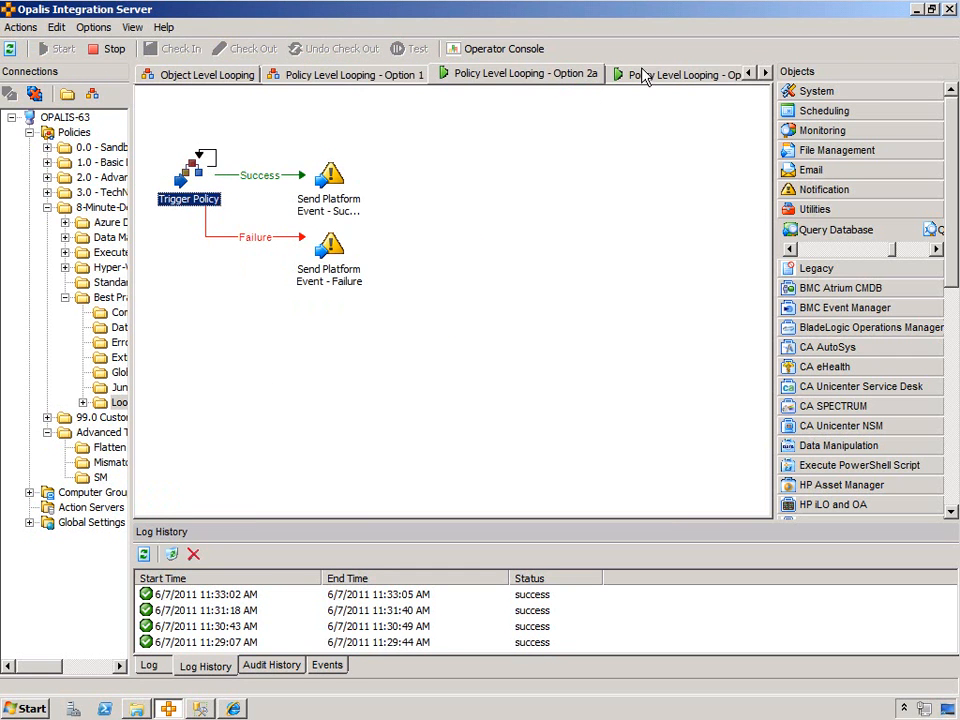
{"action": "left_click", "coordinate": [658, 74]}
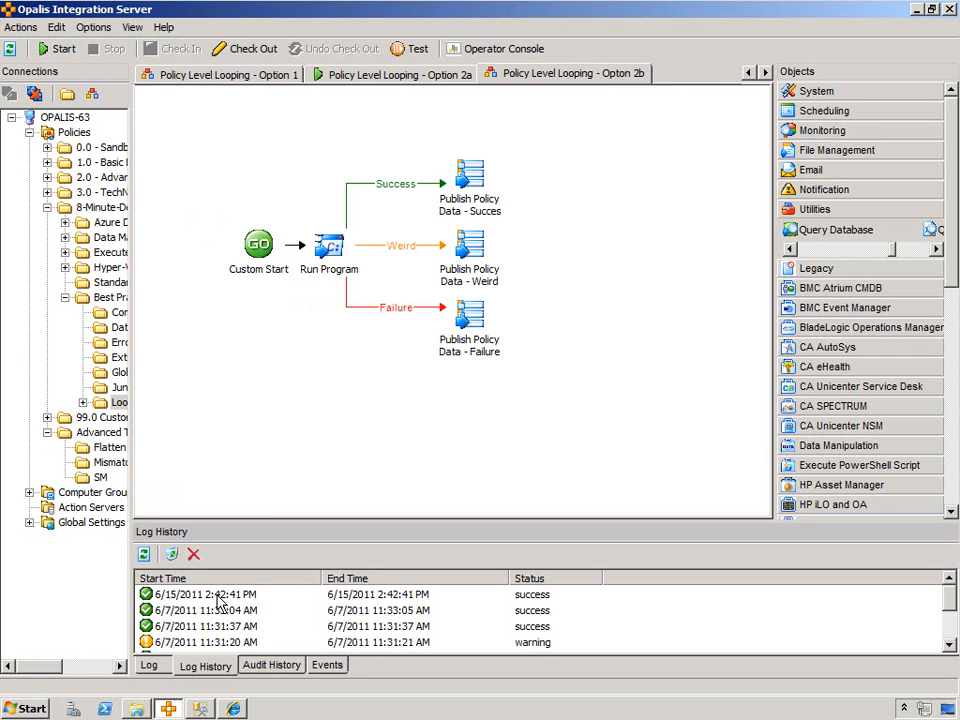
Inspect the policy objects executed in Option 2a's latest run and compare them with the policy's branches.
{"action": "left_click", "coordinate": [352, 73]}
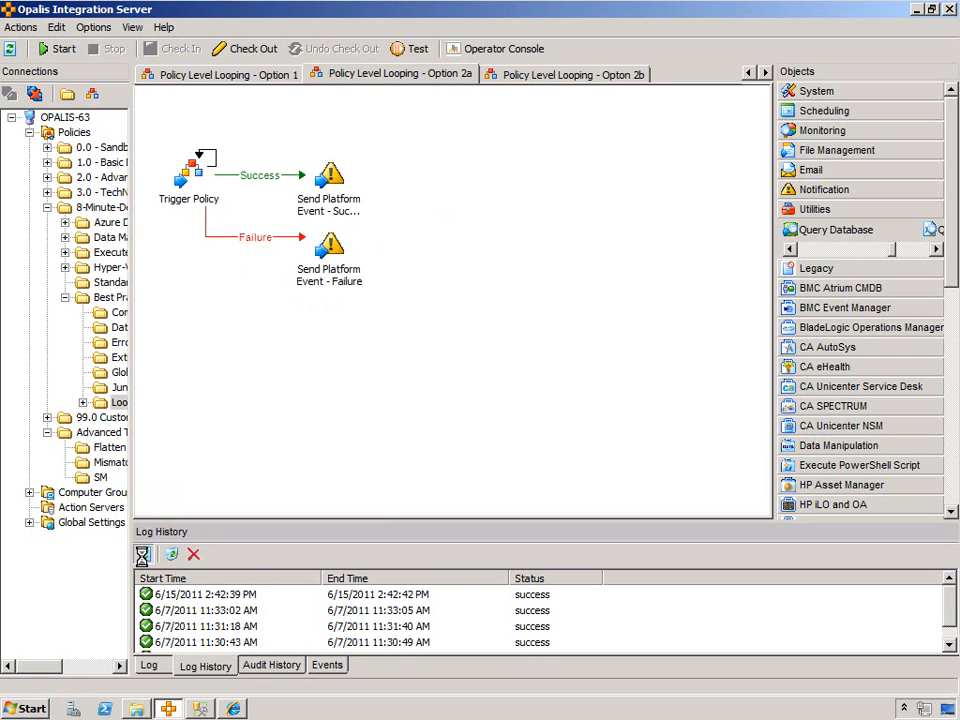
{"action": "double_click", "coordinate": [203, 598]}
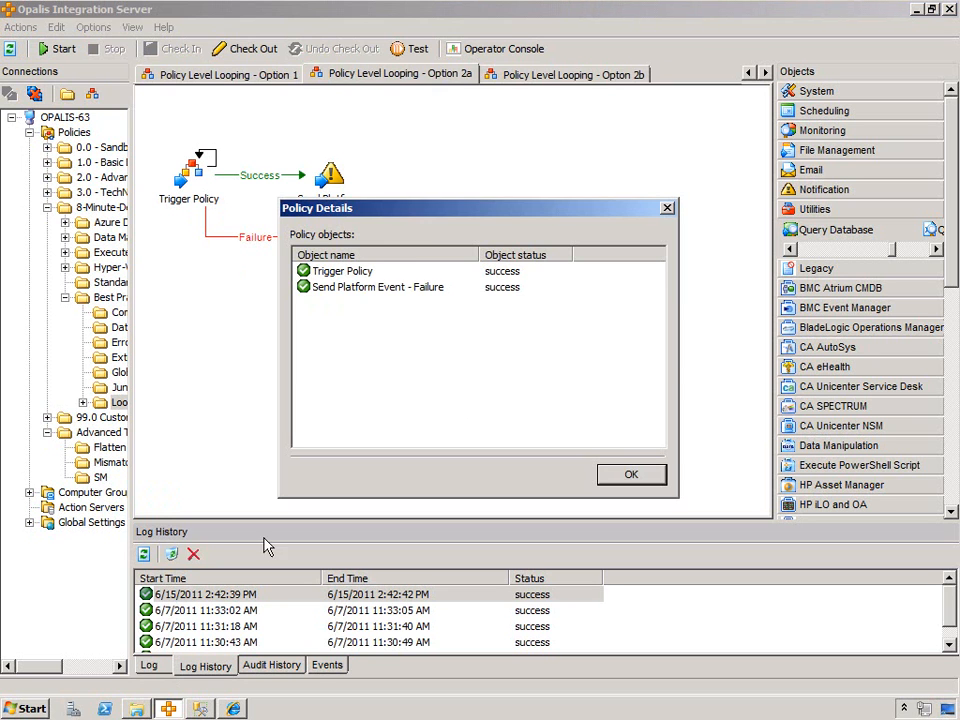
{"action": "left_click_drag", "start_coordinate": [524, 223], "coordinate": [680, 249]}
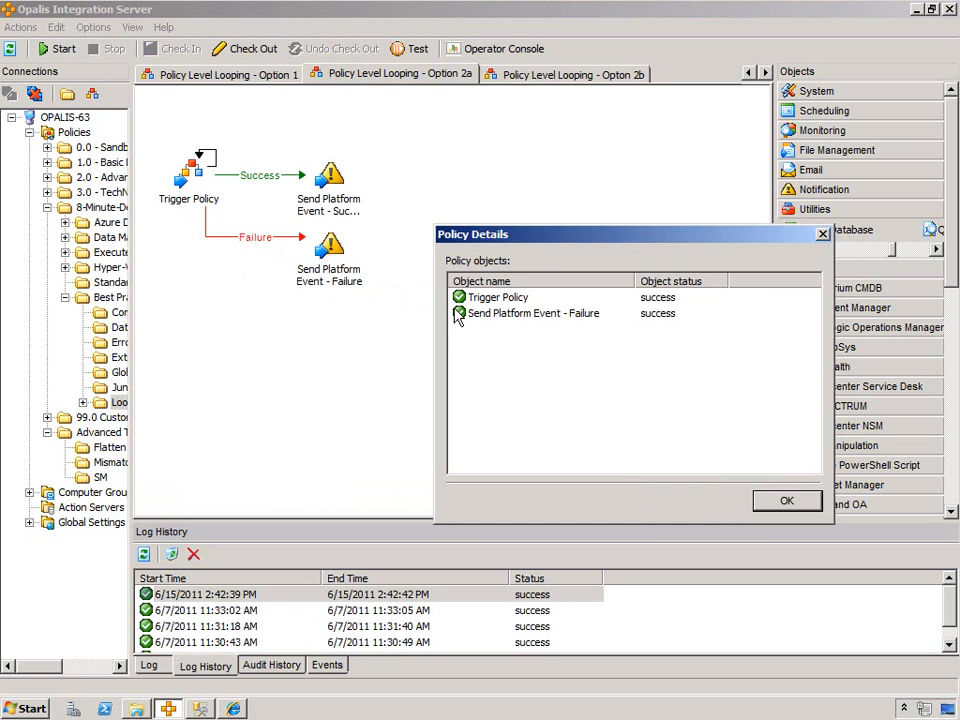
{"action": "key", "text": "Escape"}
Recheck the Failure link's include filters in Option 2a to explain the branch taken by the latest run.
{"action": "double_click", "coordinate": [272, 241]}
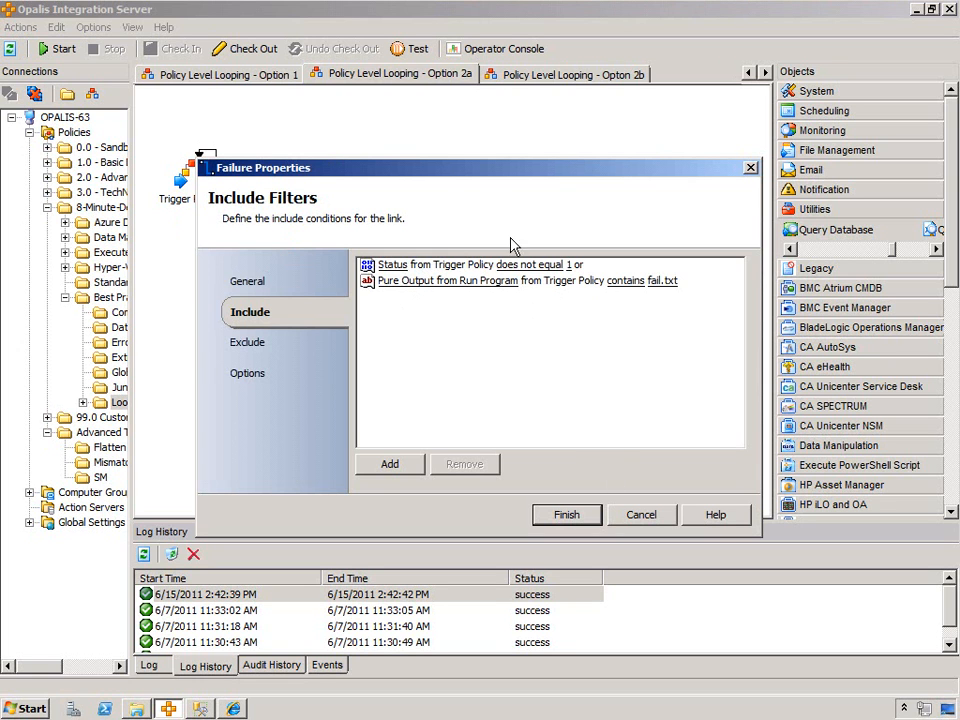
{"action": "left_click", "coordinate": [642, 518]}
{"action": "left_click", "coordinate": [436, 367]}
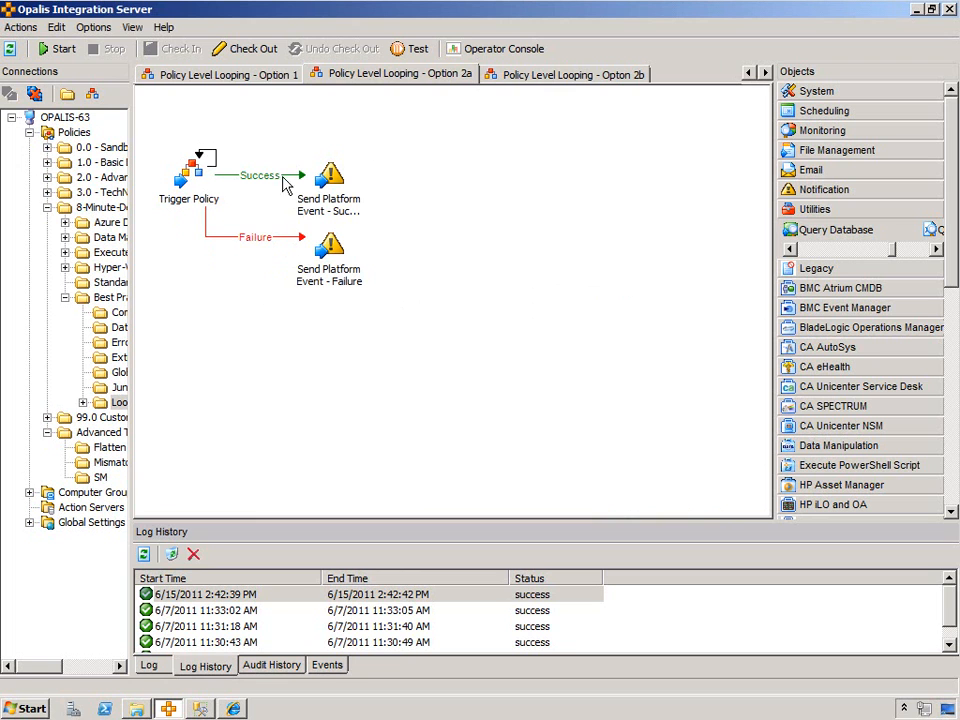
Inspect the objects executed in Opton 2b's latest run and the data published by Publish Policy Data - Succes.
{"action": "left_click", "coordinate": [522, 80]}
{"action": "double_click", "coordinate": [249, 594]}
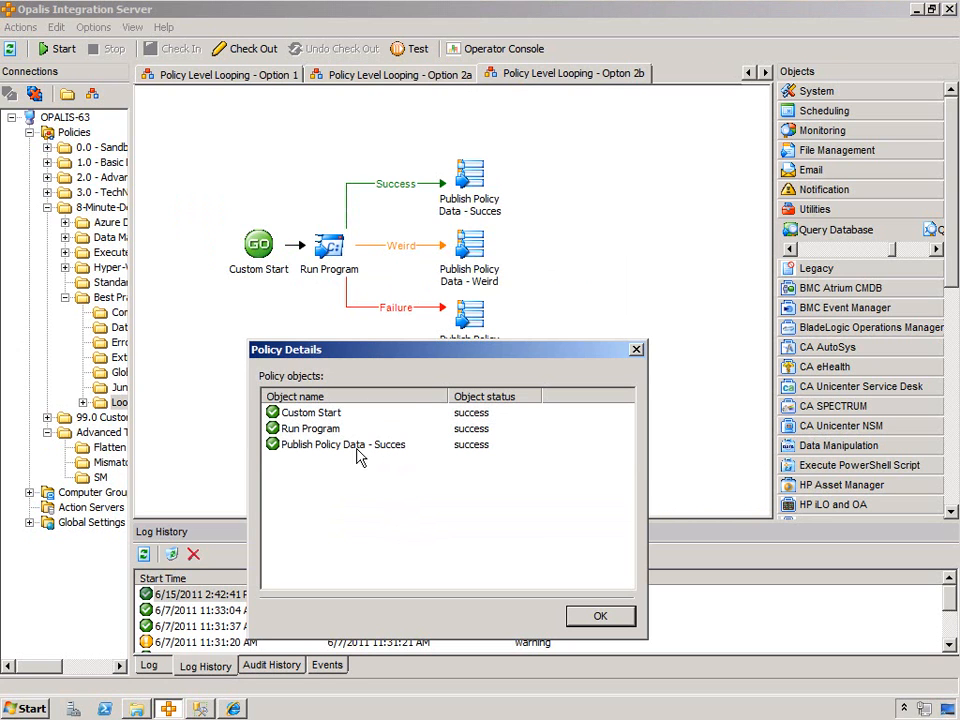
{"action": "left_click", "coordinate": [598, 617]}
{"action": "double_click", "coordinate": [476, 190]}
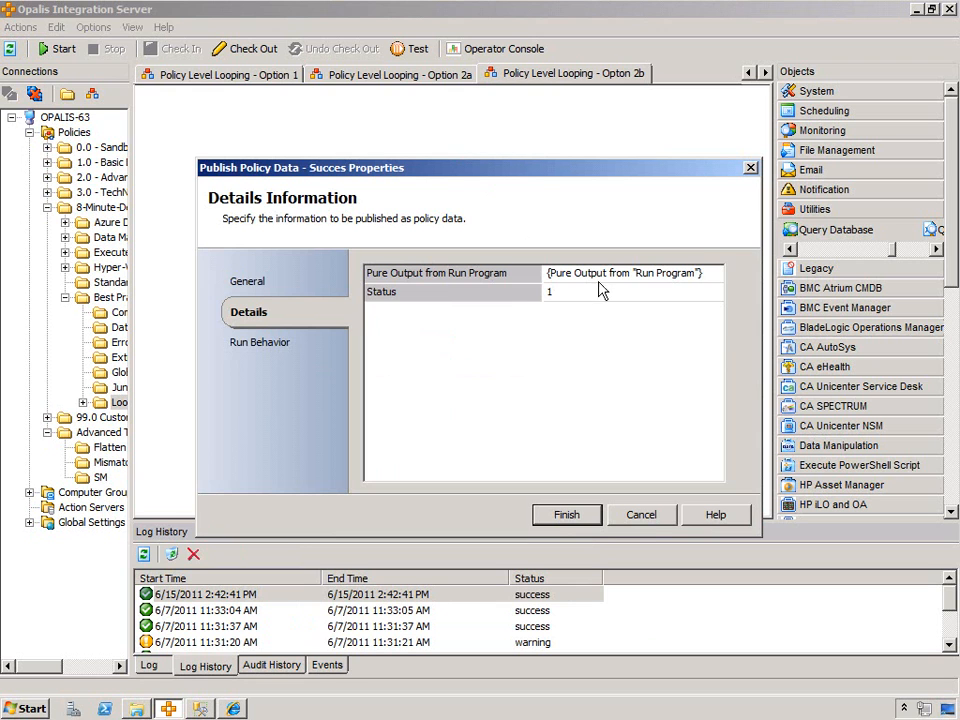
{"action": "left_click", "coordinate": [645, 516]}
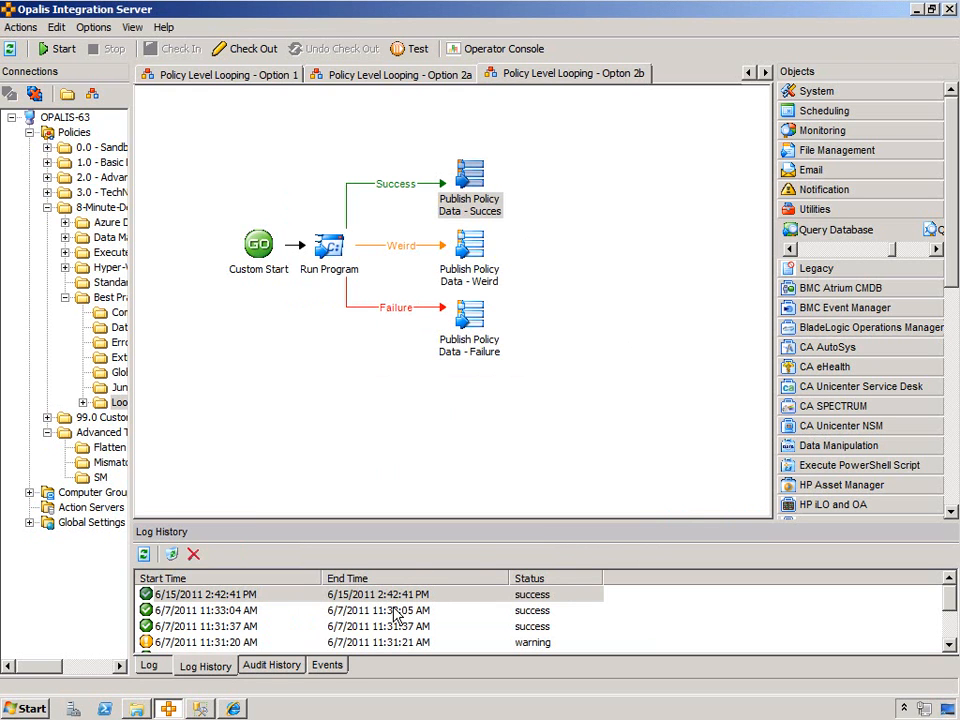
Review the Success link's include and exclude filters and the Failure link's include filters in Option 2a.
{"action": "left_click", "coordinate": [405, 73]}
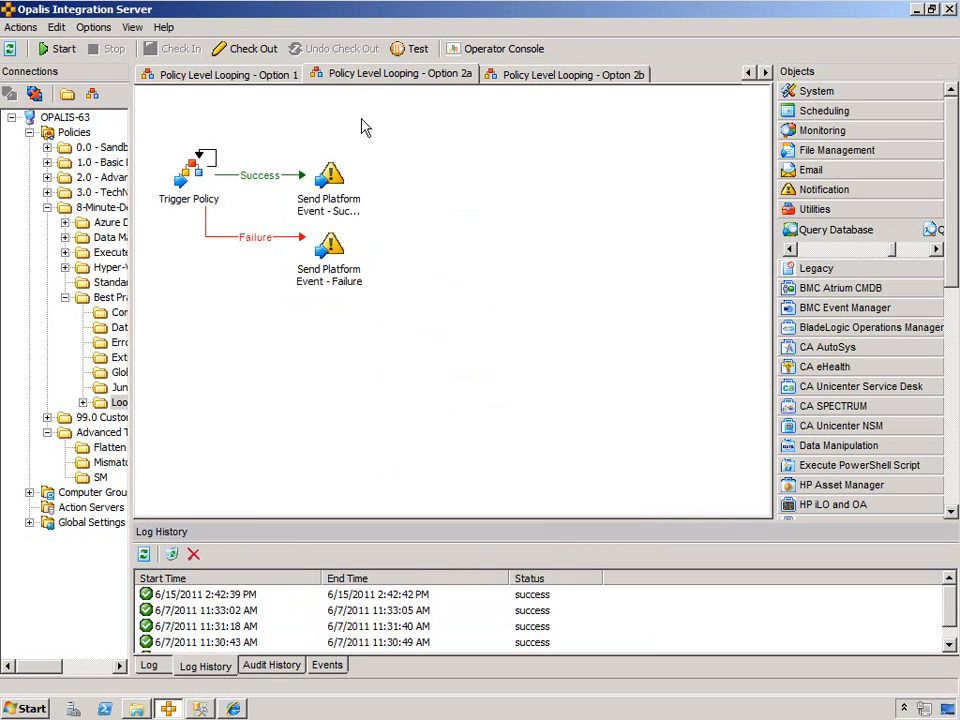
{"action": "double_click", "coordinate": [224, 175]}
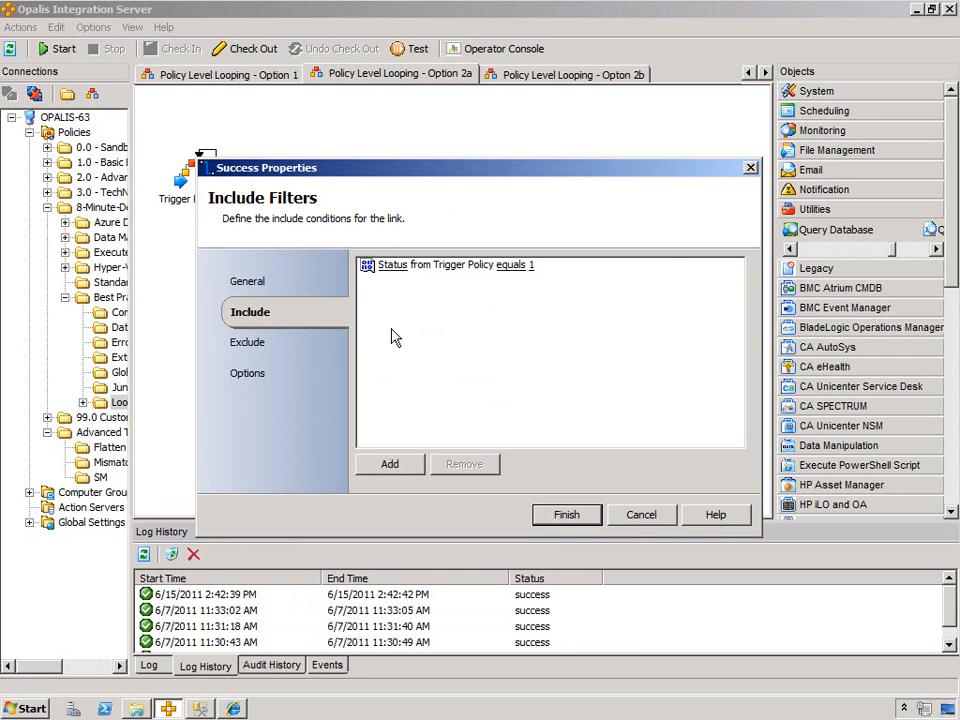
{"action": "left_click", "coordinate": [258, 343]}
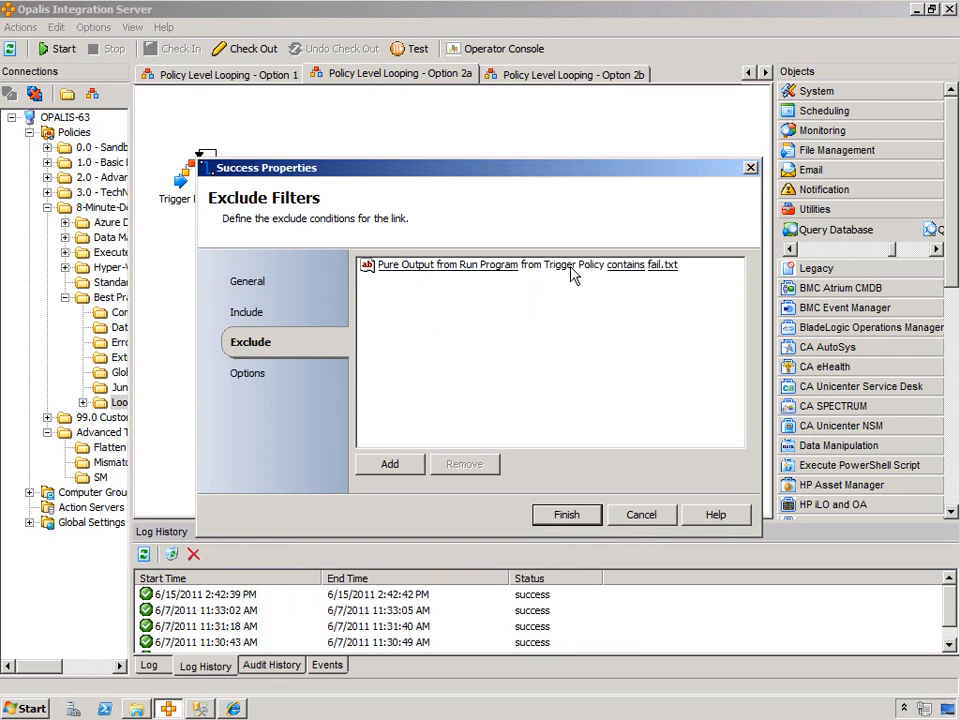
{"action": "left_click", "coordinate": [655, 515]}
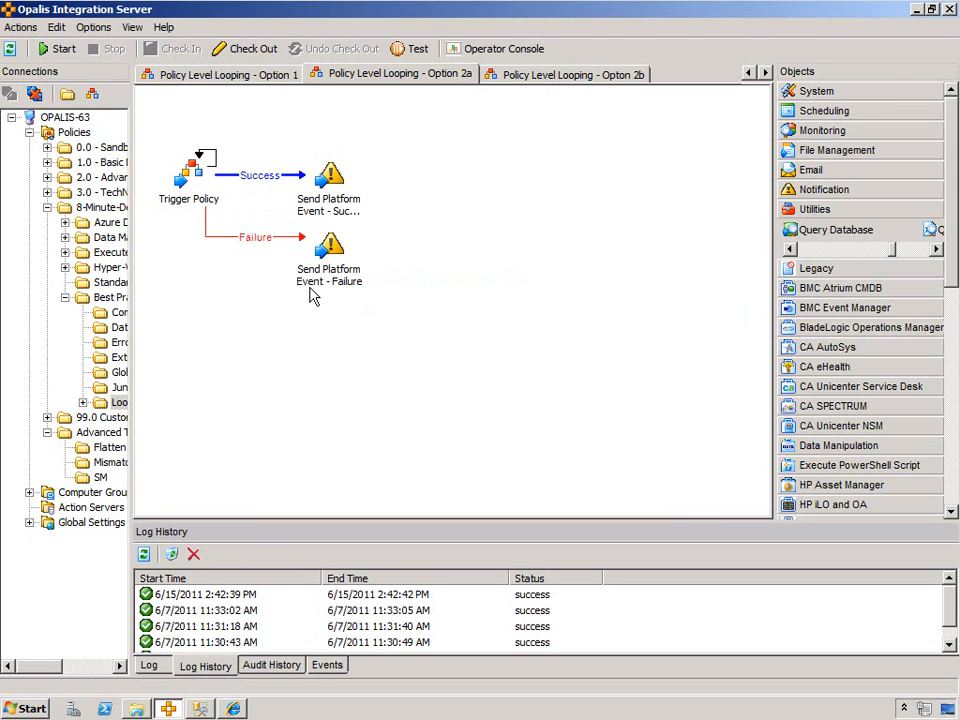
{"action": "double_click", "coordinate": [265, 243]}
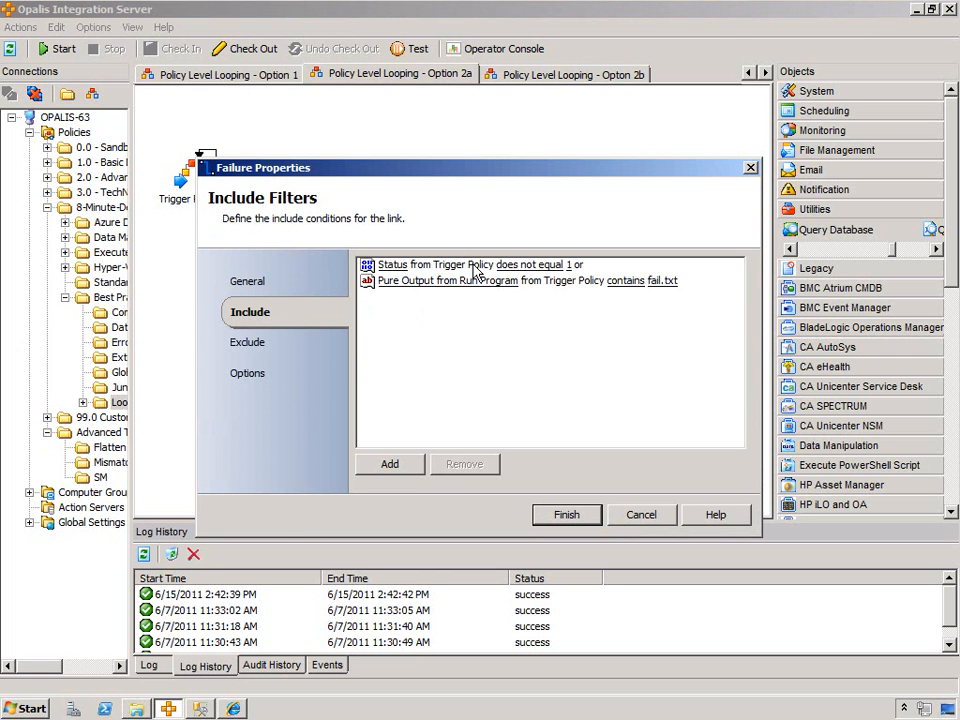
{"action": "left_click", "coordinate": [641, 514]}
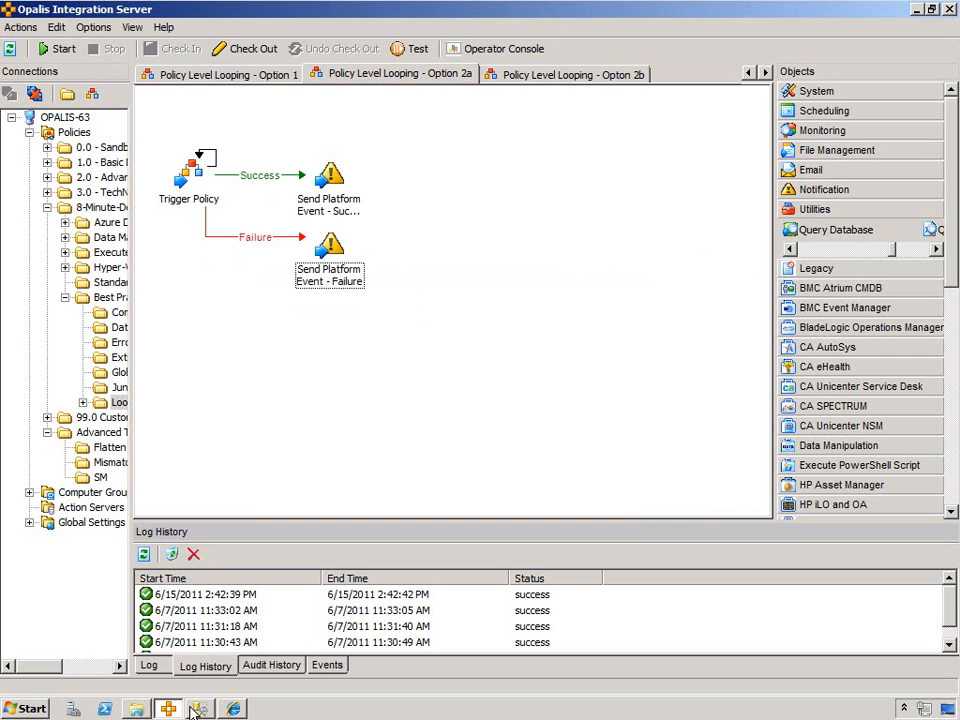
Switch to Windows Explorer, permanently delete the fail text file from the looptest folder, and return to Opalis.
{"action": "left_click", "coordinate": [136, 709]}
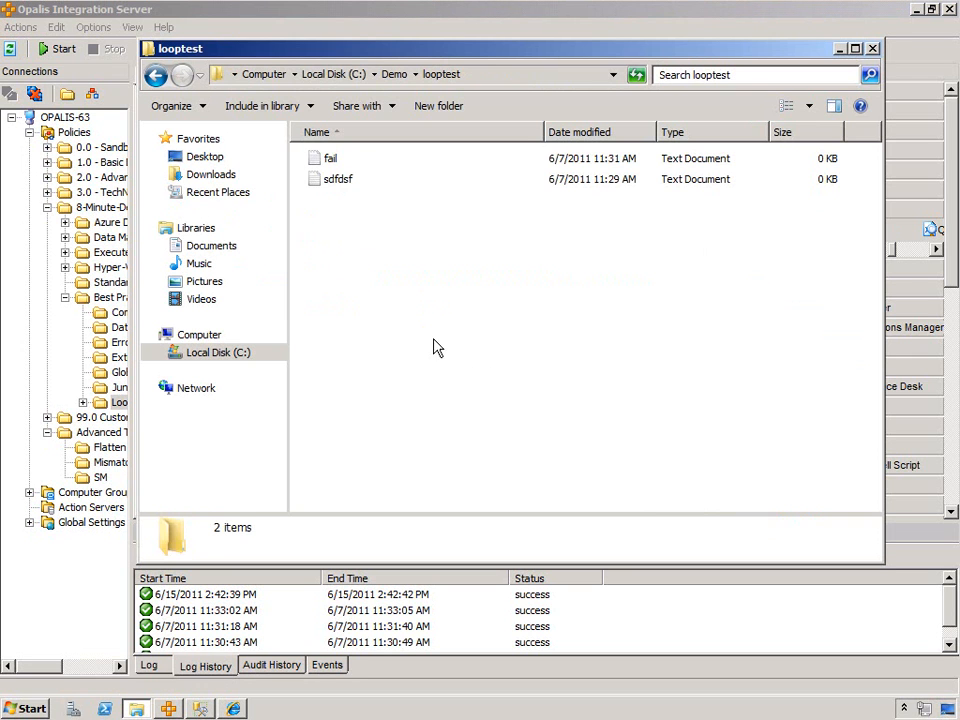
{"action": "left_click", "coordinate": [329, 164]}
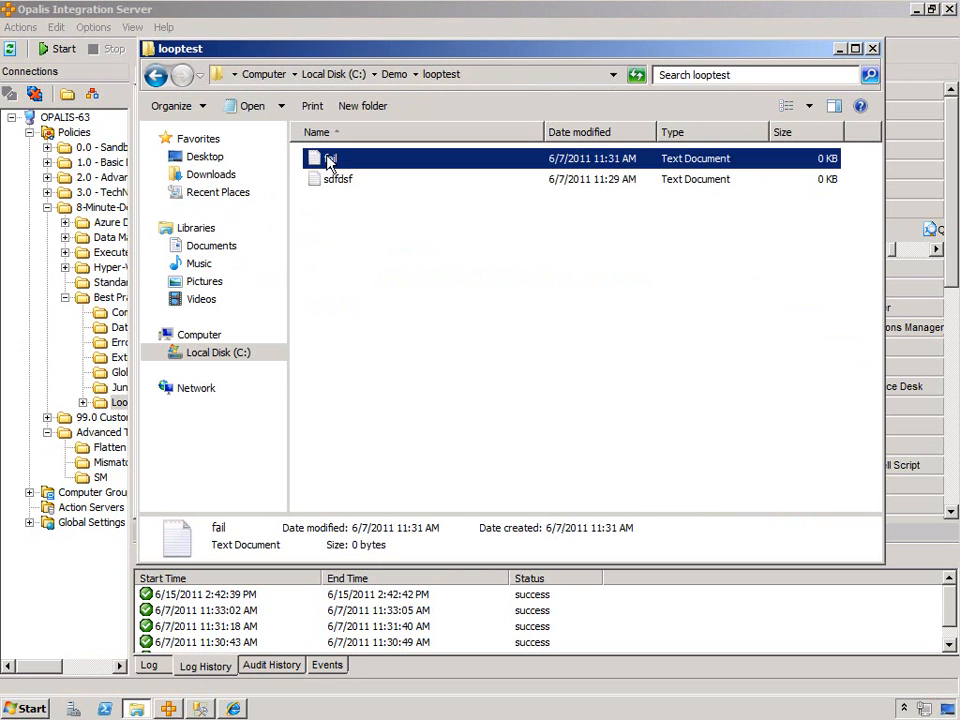
{"action": "key", "text": "shift+Delete"}
{"action": "key", "text": "Return"}
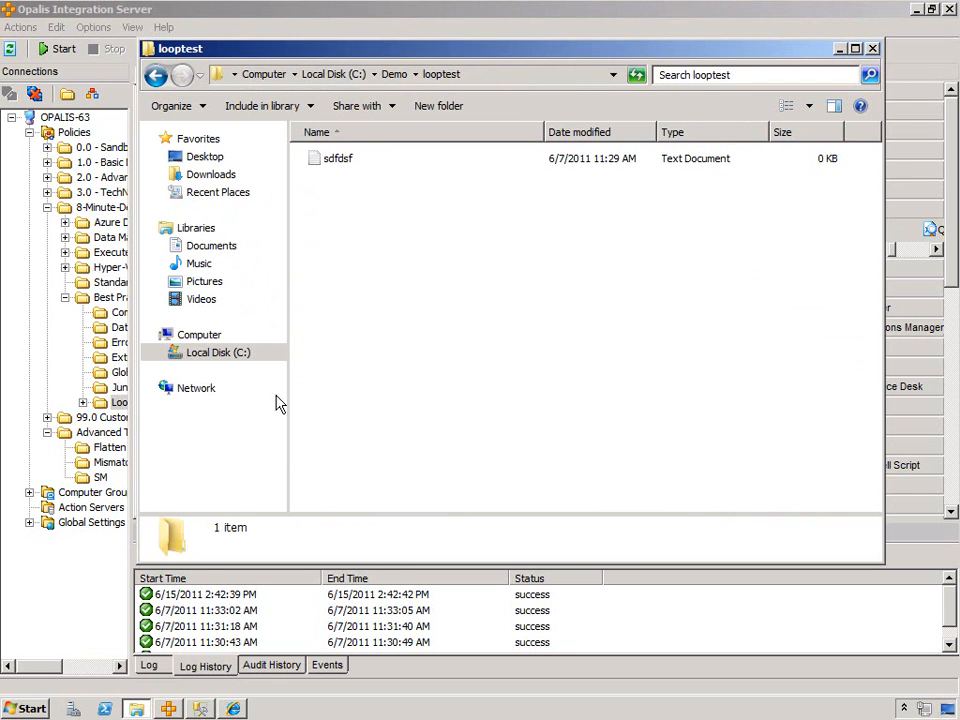
{"action": "left_click", "coordinate": [100, 560]}
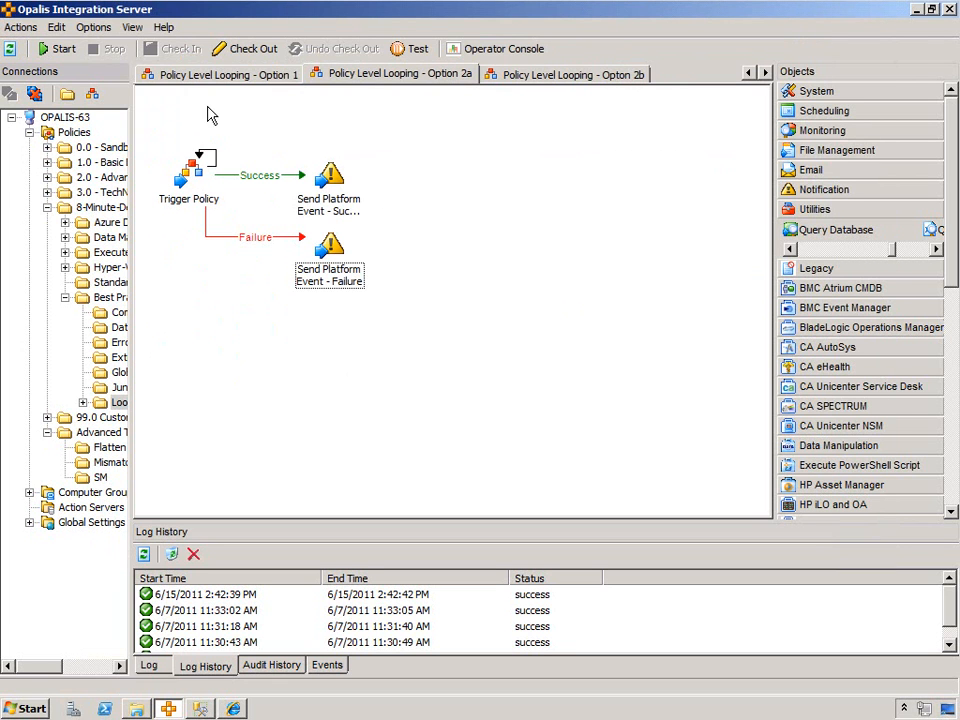
Start Policy Level Looping - Option 2a again and inspect the objects executed in the triggered Opton 2b run.
{"action": "left_click", "coordinate": [60, 50]}
{"action": "key", "text": "ctrl+Tab"}
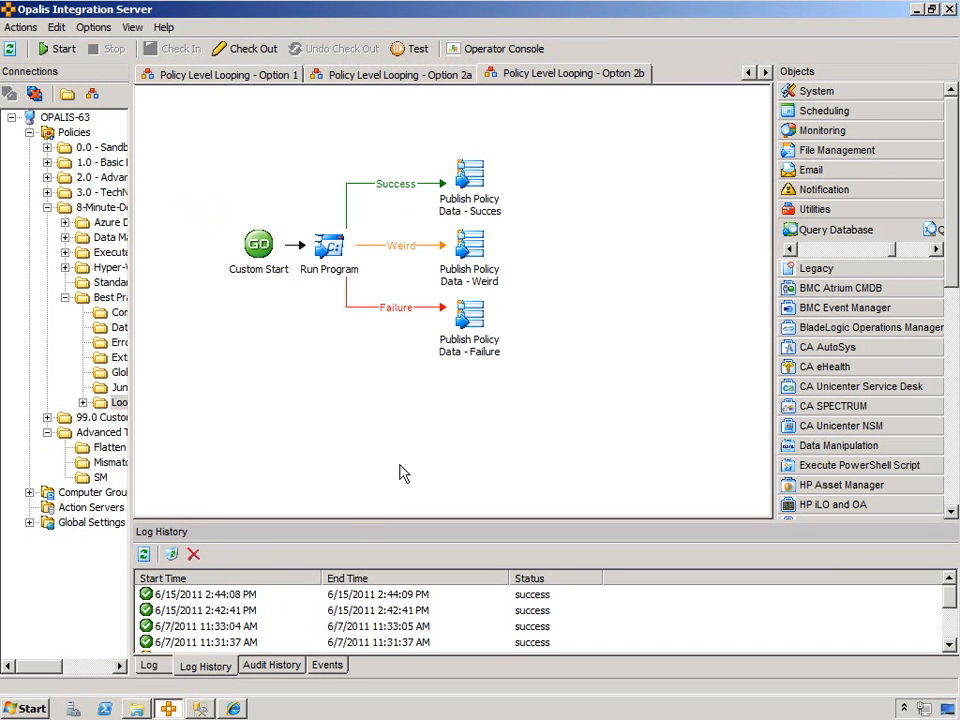
{"action": "double_click", "coordinate": [234, 595]}
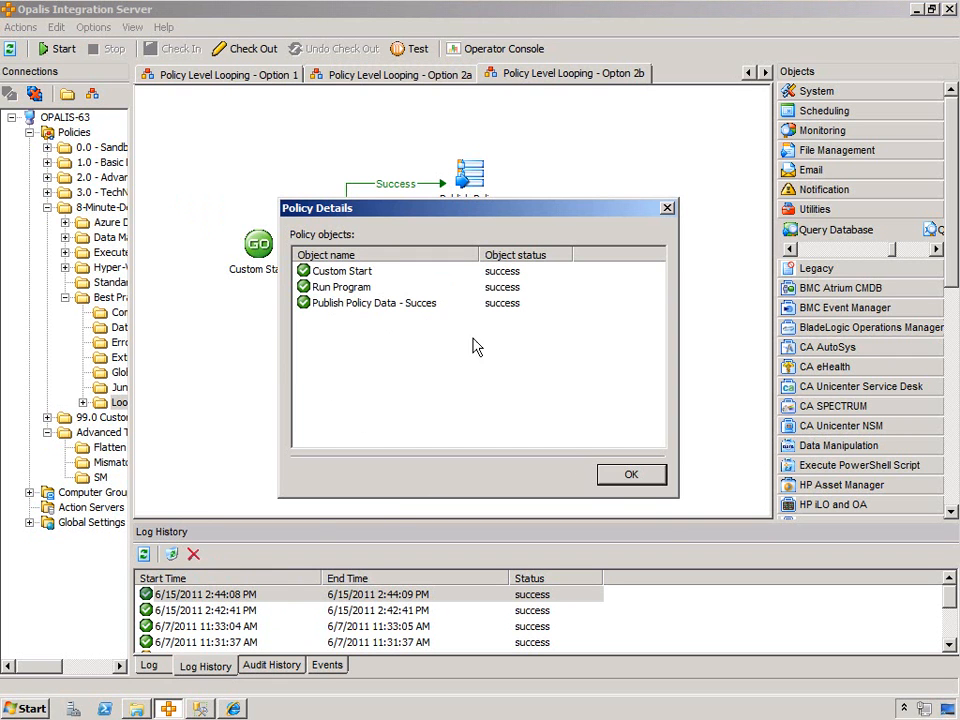
{"action": "left_click", "coordinate": [645, 481]}
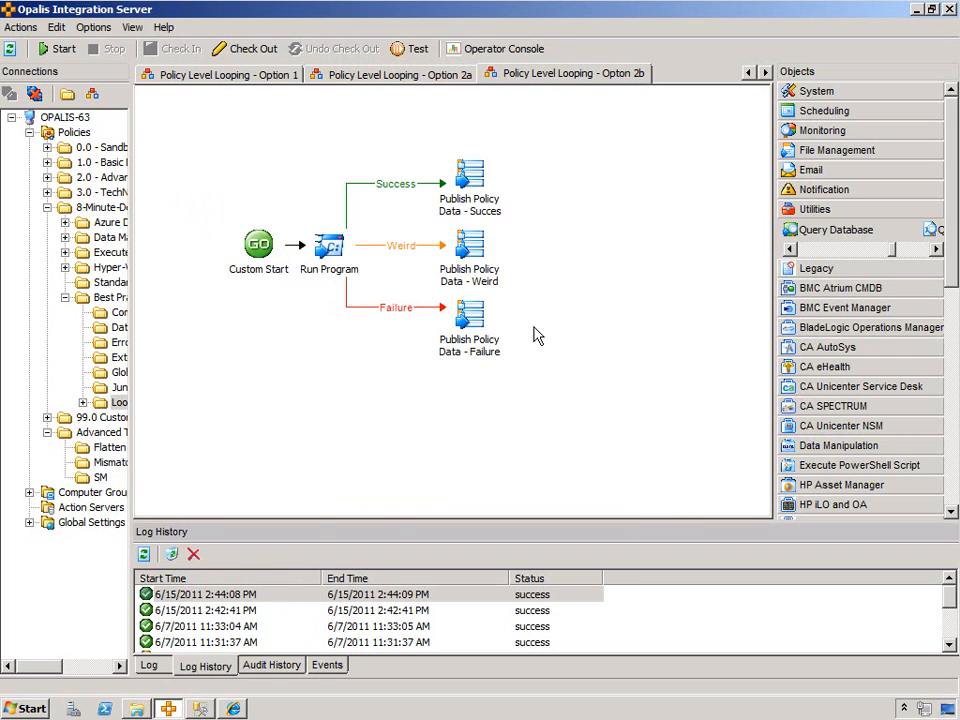
Inspect the policy objects executed in Option 2a's latest run from its log history.
{"action": "left_click", "coordinate": [420, 76]}
{"action": "double_click", "coordinate": [165, 595]}
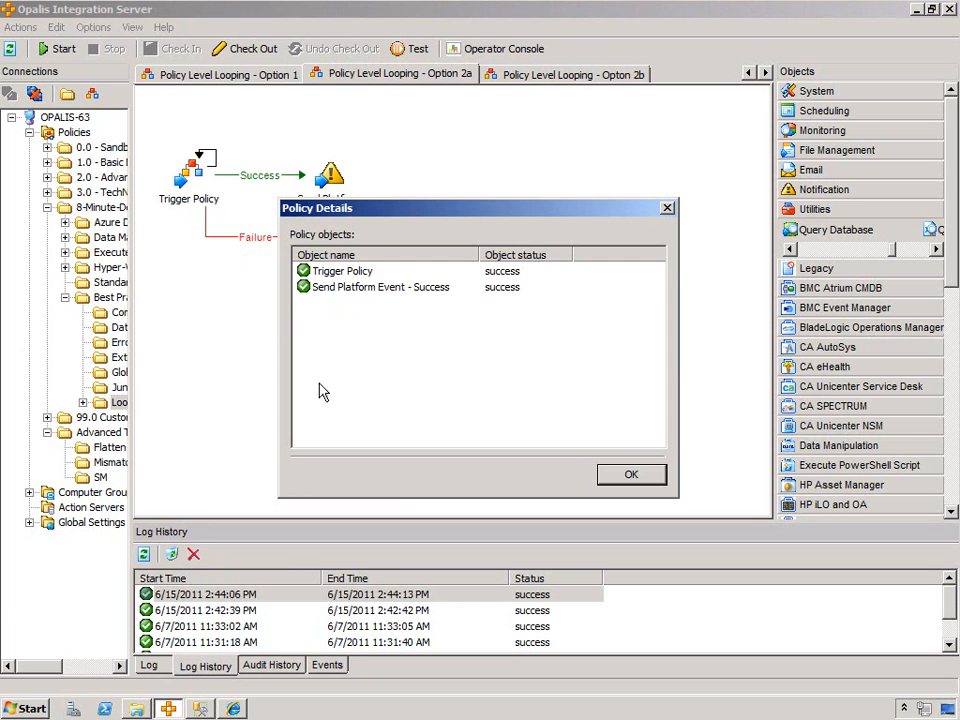
{"action": "left_click", "coordinate": [383, 289]}
{"action": "left_click_drag", "start_coordinate": [452, 208], "coordinate": [475, 268]}
{"action": "left_click", "coordinate": [634, 505]}
Widen the Summary column of Option 2a's events and examine the FAILURE event's summary and directory listing.
{"action": "left_click", "coordinate": [327, 667]}
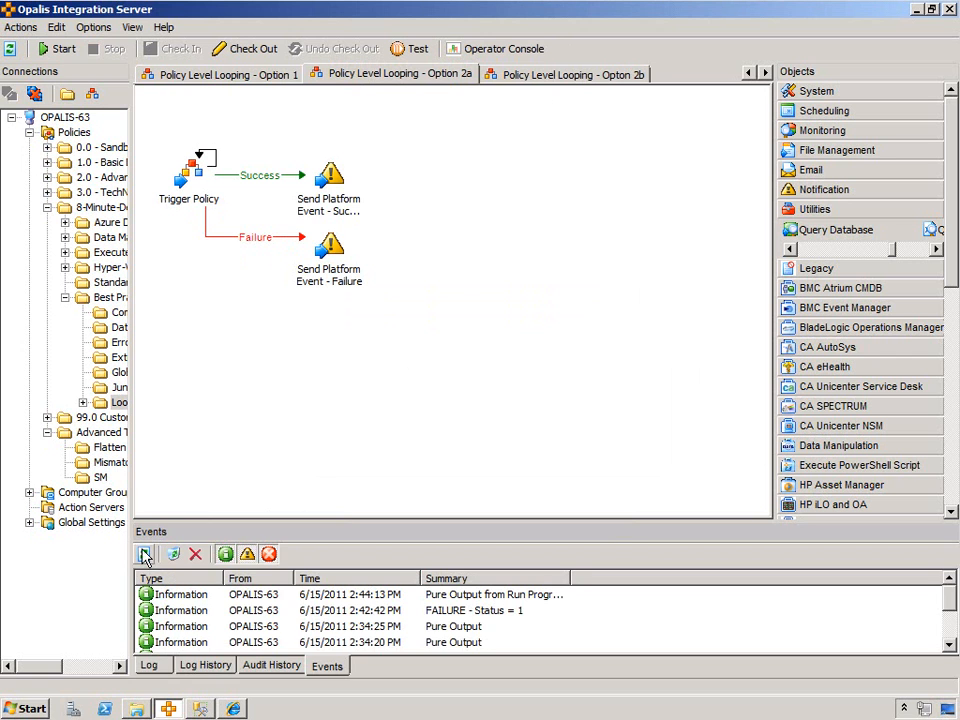
{"action": "left_click_drag", "start_coordinate": [570, 577], "coordinate": [660, 577]}
{"action": "left_click", "coordinate": [437, 617]}
{"action": "double_click", "coordinate": [436, 617]}
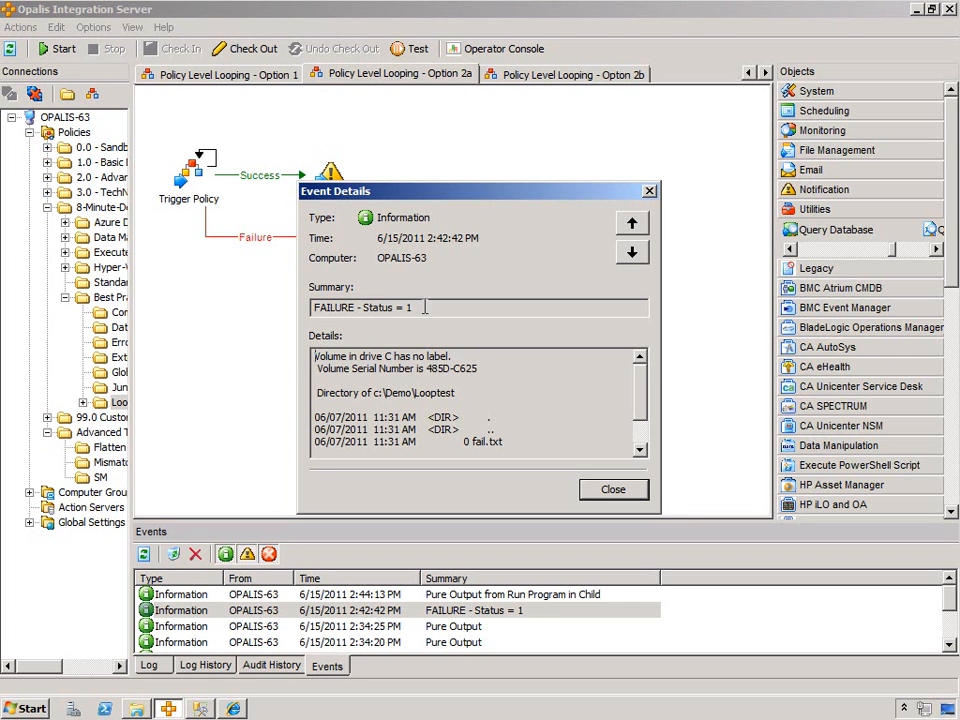
{"action": "left_click_drag", "start_coordinate": [425, 307], "coordinate": [366, 308]}
{"action": "left_click_drag", "start_coordinate": [459, 440], "coordinate": [510, 442]}
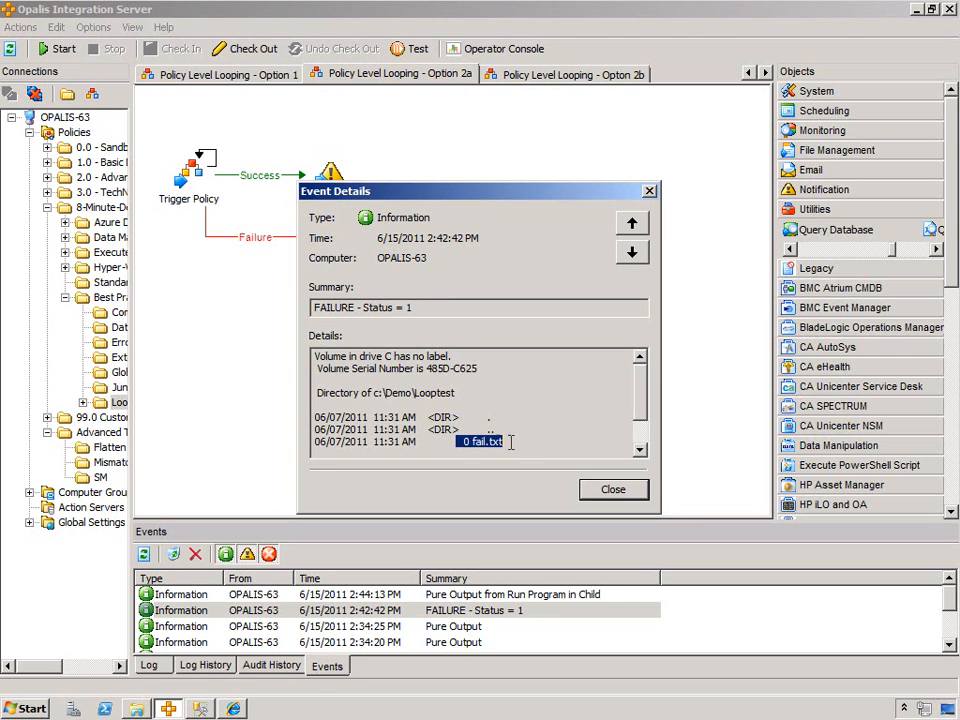
{"action": "left_click", "coordinate": [613, 489]}
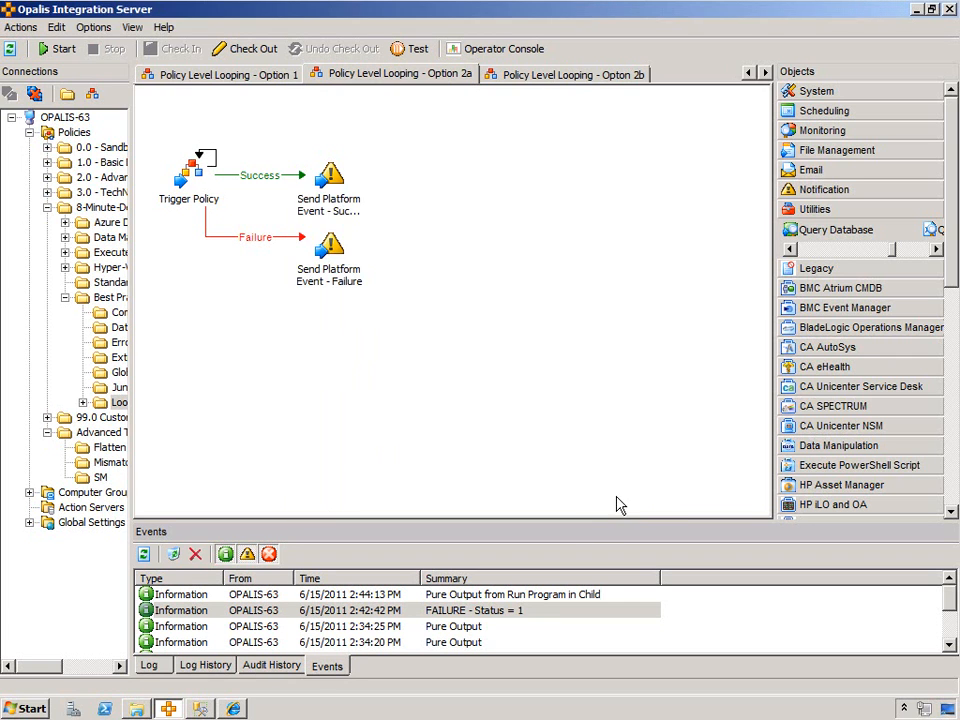
Examine the directory listing in the details of the "Pure Output from Run Program in Child" event.
{"action": "double_click", "coordinate": [462, 596]}
{"action": "left_click_drag", "start_coordinate": [441, 441], "coordinate": [518, 446]}
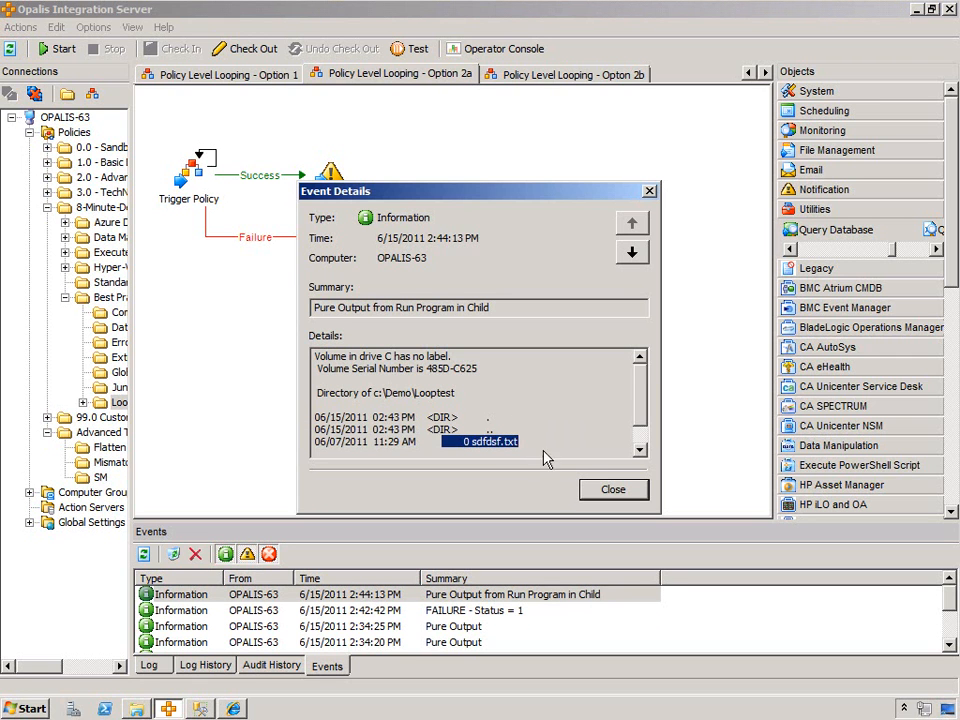
{"action": "left_click_drag", "start_coordinate": [315, 417], "coordinate": [622, 500]}
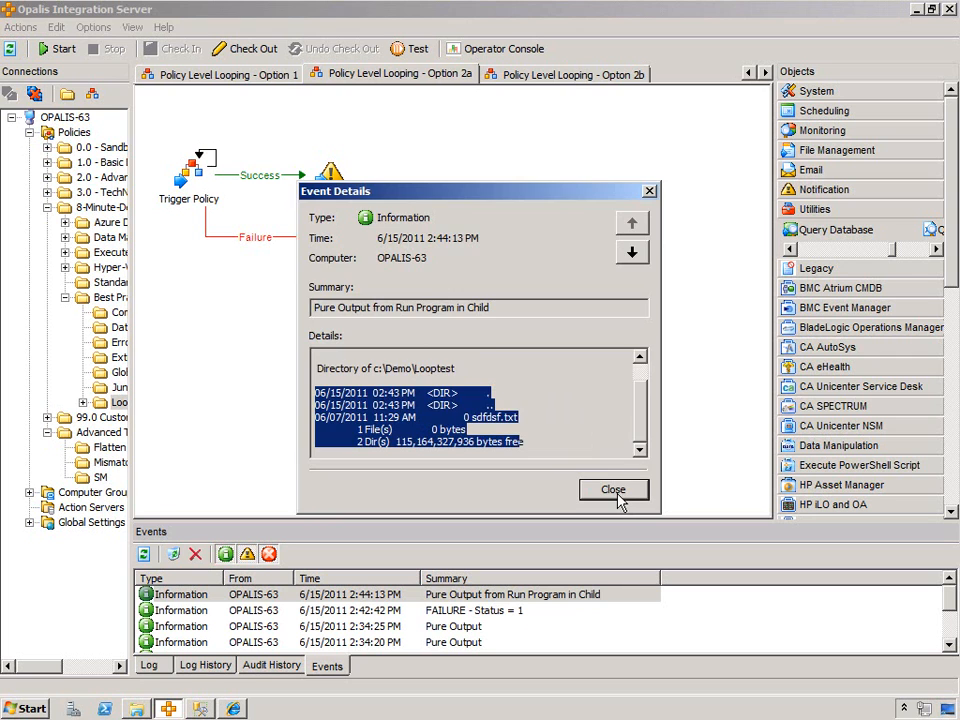
{"action": "left_click", "coordinate": [617, 495]}
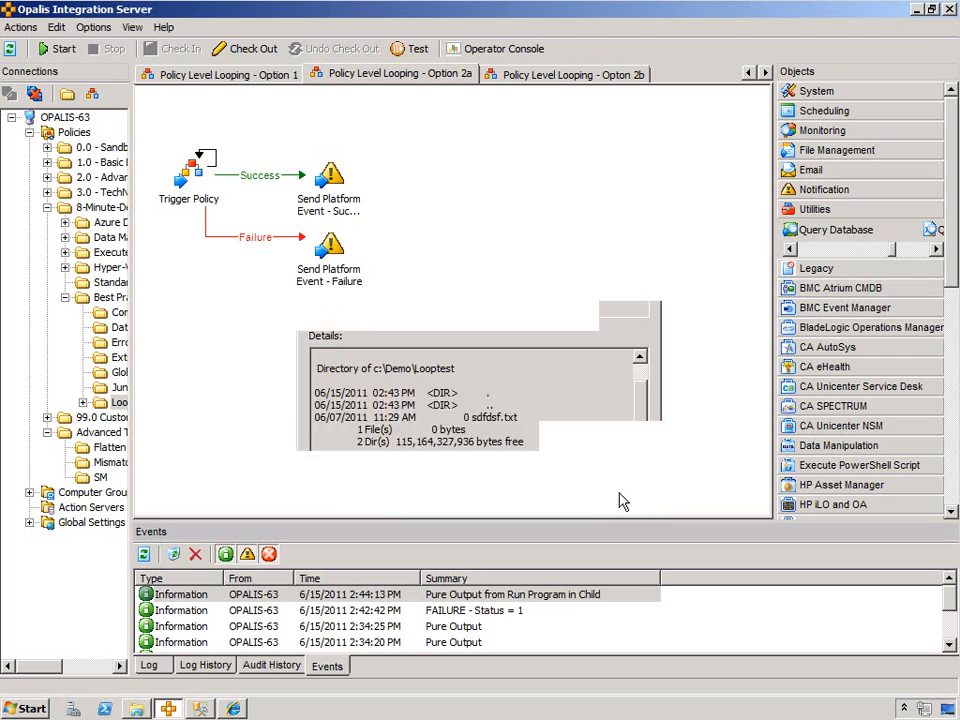
Review the Trigger Policy object's loop exit conditions and the command, computer and directory parameters in its properties.
{"action": "left_click", "coordinate": [178, 160]}
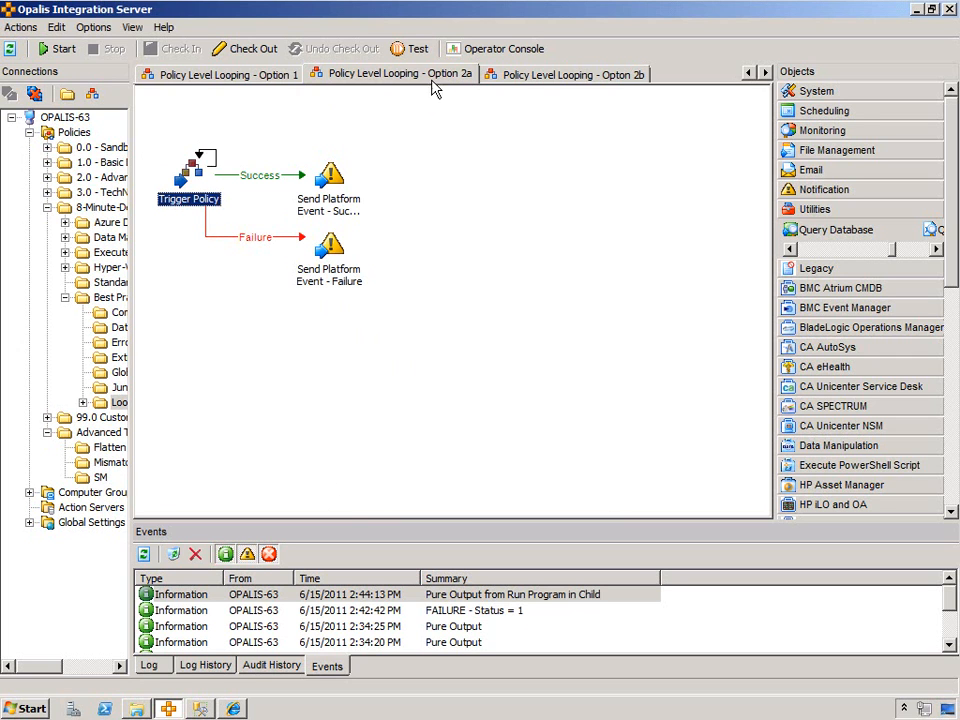
{"action": "right_click", "coordinate": [198, 177]}
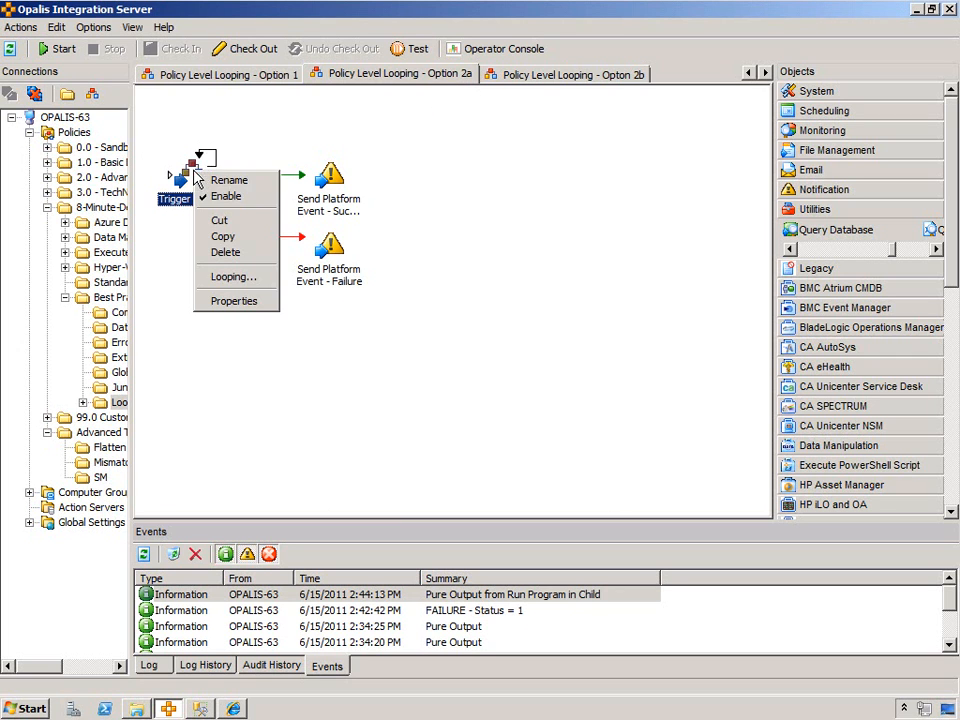
{"action": "left_click", "coordinate": [208, 282]}
{"action": "left_click", "coordinate": [248, 313]}
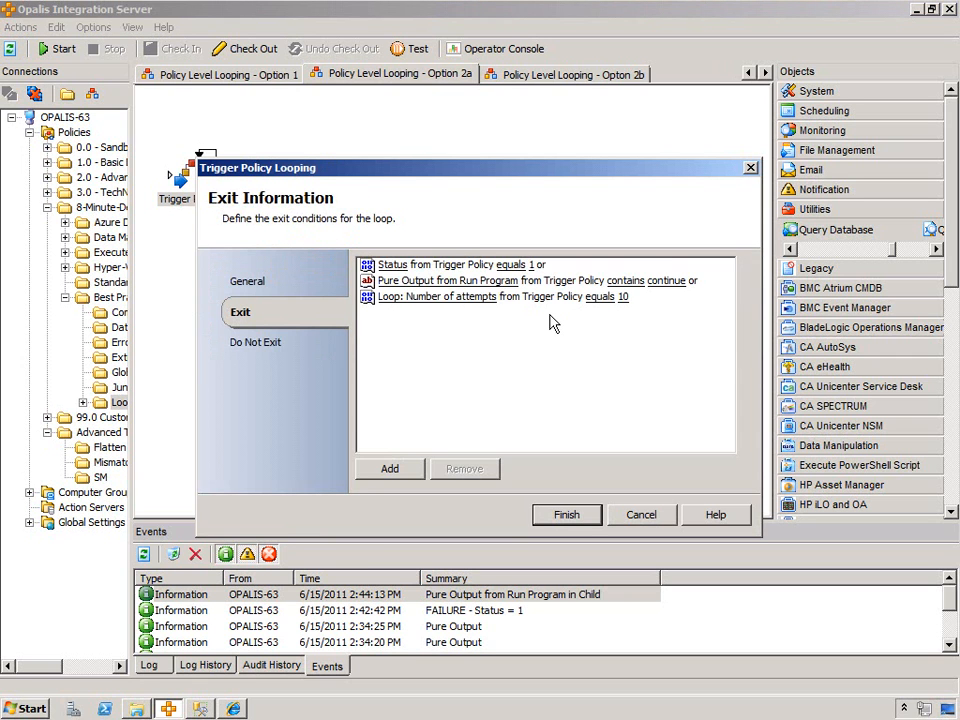
{"action": "left_click", "coordinate": [567, 514]}
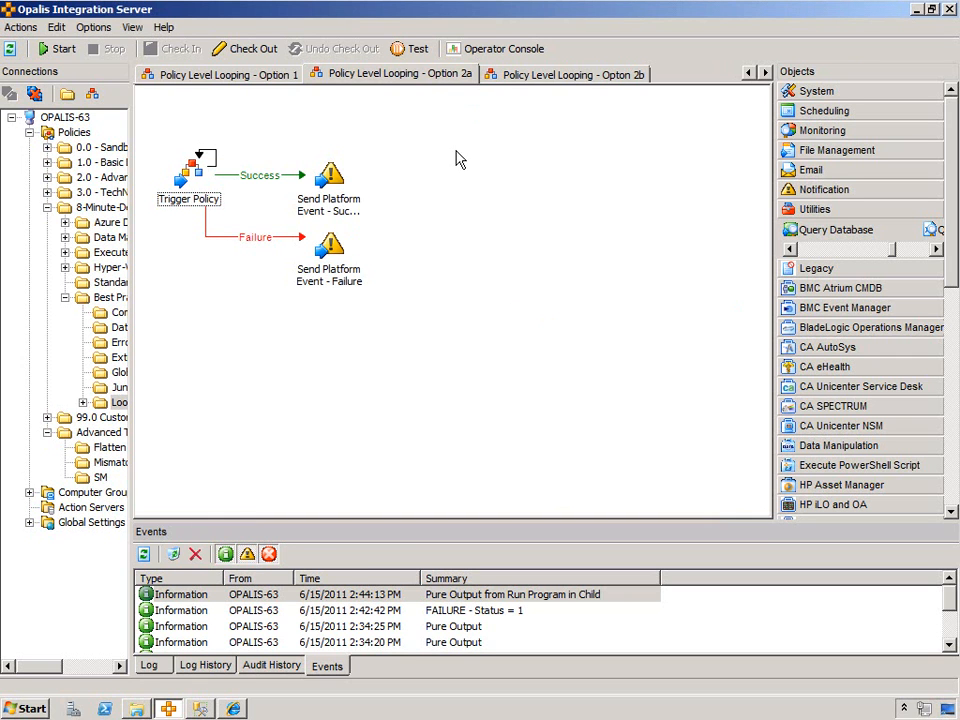
{"action": "double_click", "coordinate": [198, 175]}
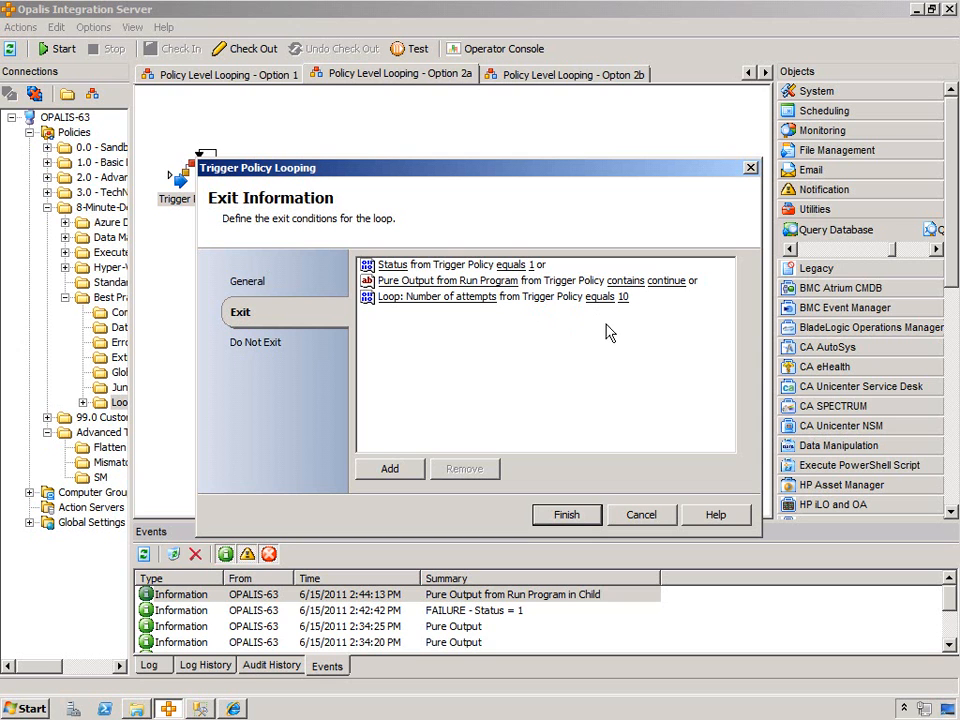
{"action": "left_click", "coordinate": [640, 515]}
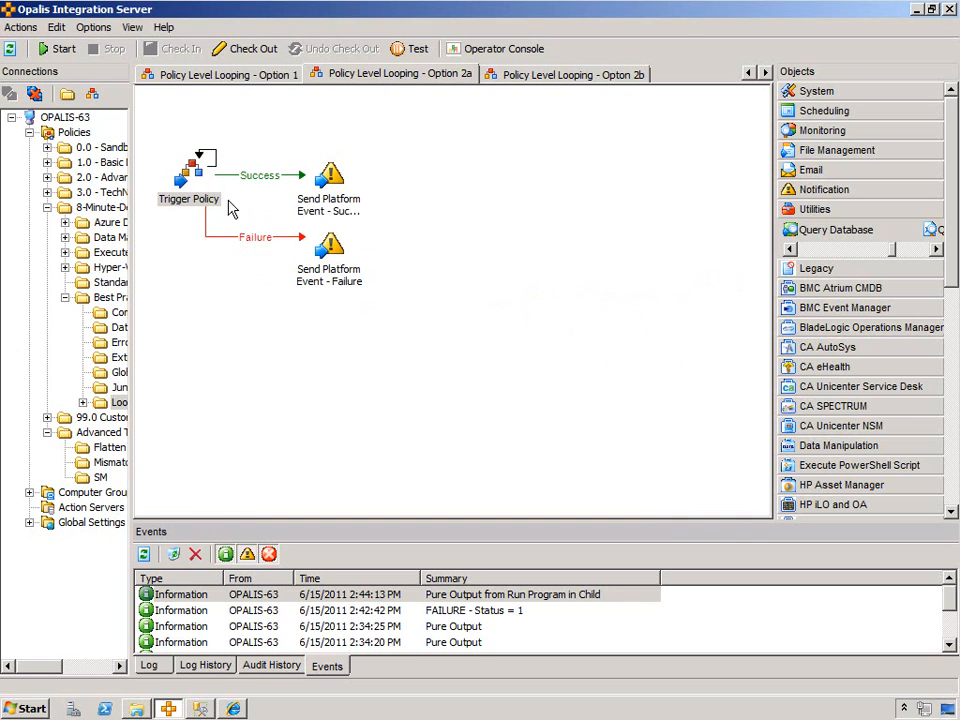
{"action": "double_click", "coordinate": [190, 168]}
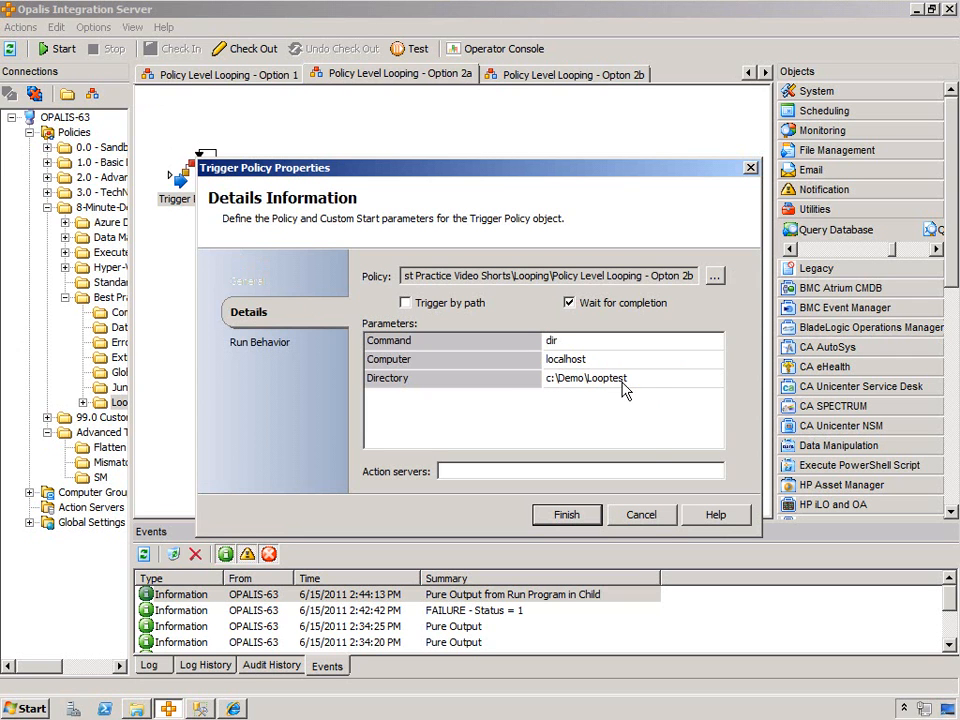
{"action": "left_click", "coordinate": [651, 516]}
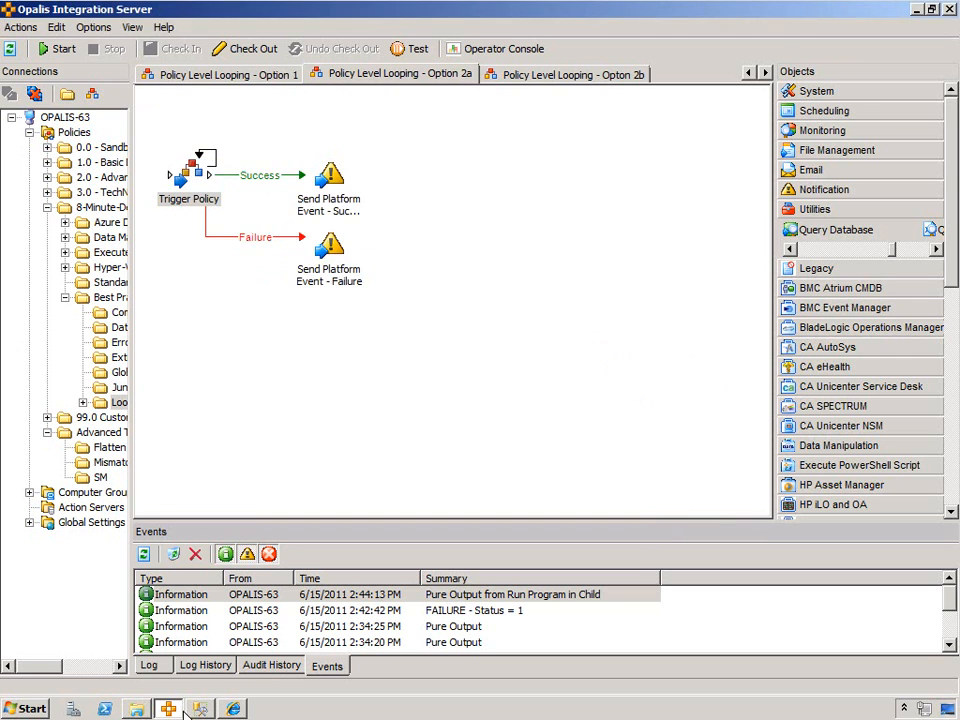
Switch to Windows Explorer and rename the looptest folder in C:\Demo as looptest1.
{"action": "left_click", "coordinate": [138, 708]}
{"action": "left_click", "coordinate": [393, 76]}
{"action": "left_click", "coordinate": [366, 159]}
{"action": "type", "text": "1"}
{"action": "left_click", "coordinate": [357, 179]}
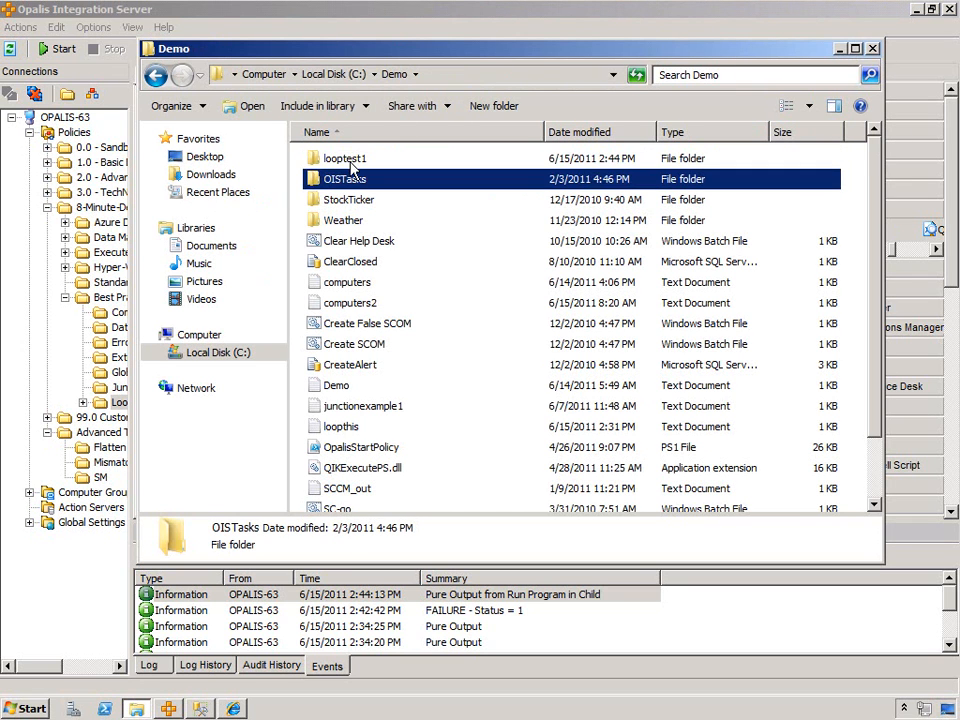
{"action": "left_click", "coordinate": [366, 160]}
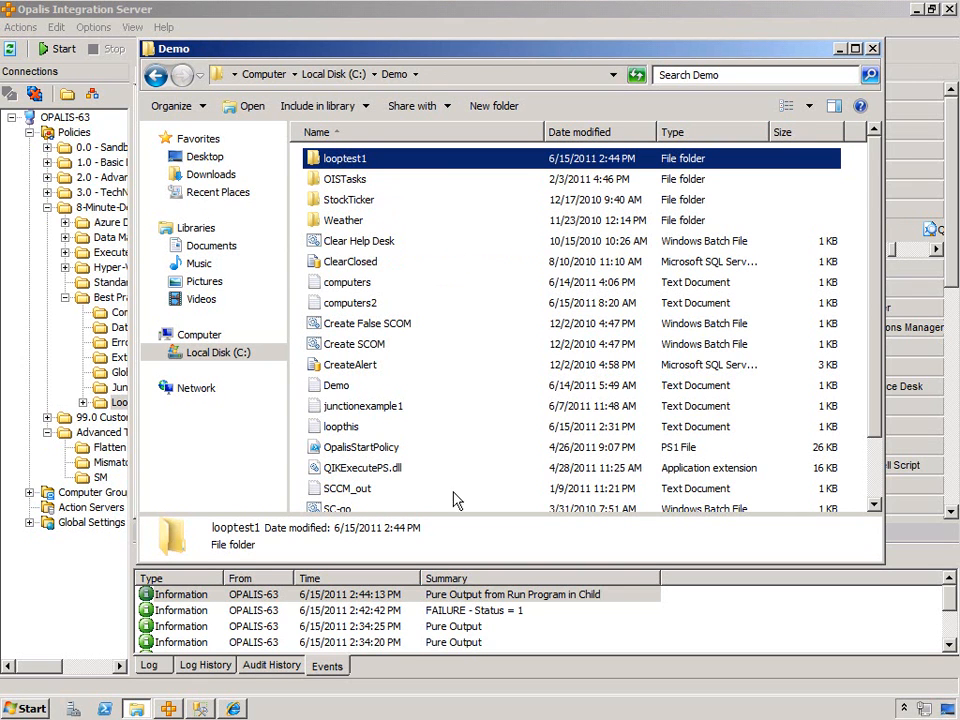
Return to Opalis and start Policy Level Looping - Option 2a with the target folder renamed.
{"action": "left_click", "coordinate": [604, 684]}
{"action": "left_click", "coordinate": [72, 49]}
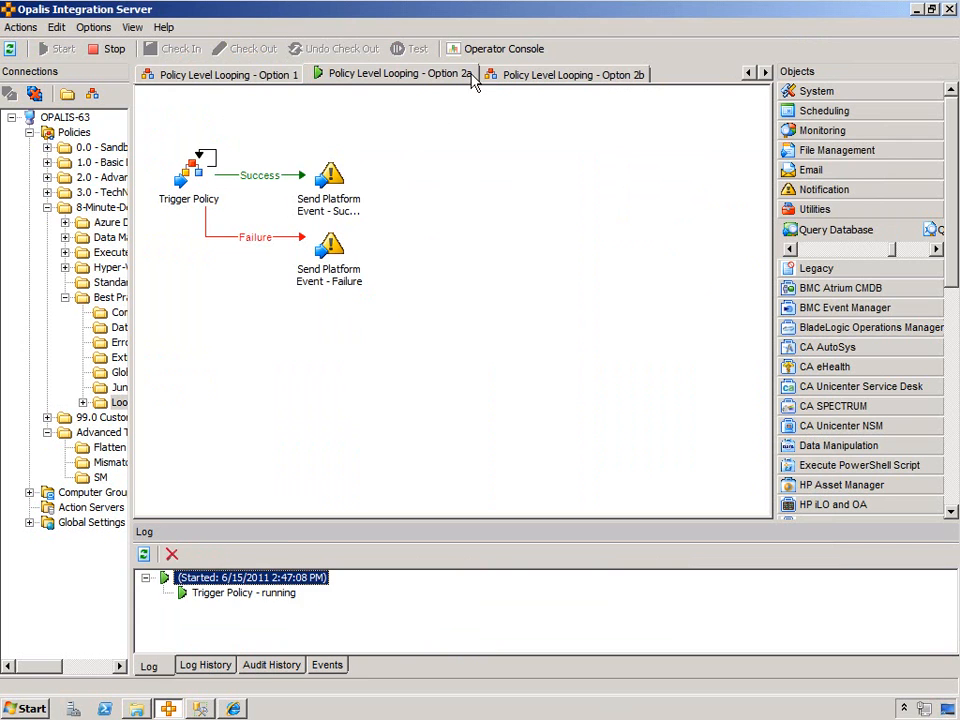
Review the object statuses in the latest log history entry of Policy Level Looping - Option 2b.
{"action": "left_click", "coordinate": [527, 75]}
{"action": "left_click", "coordinate": [205, 665]}
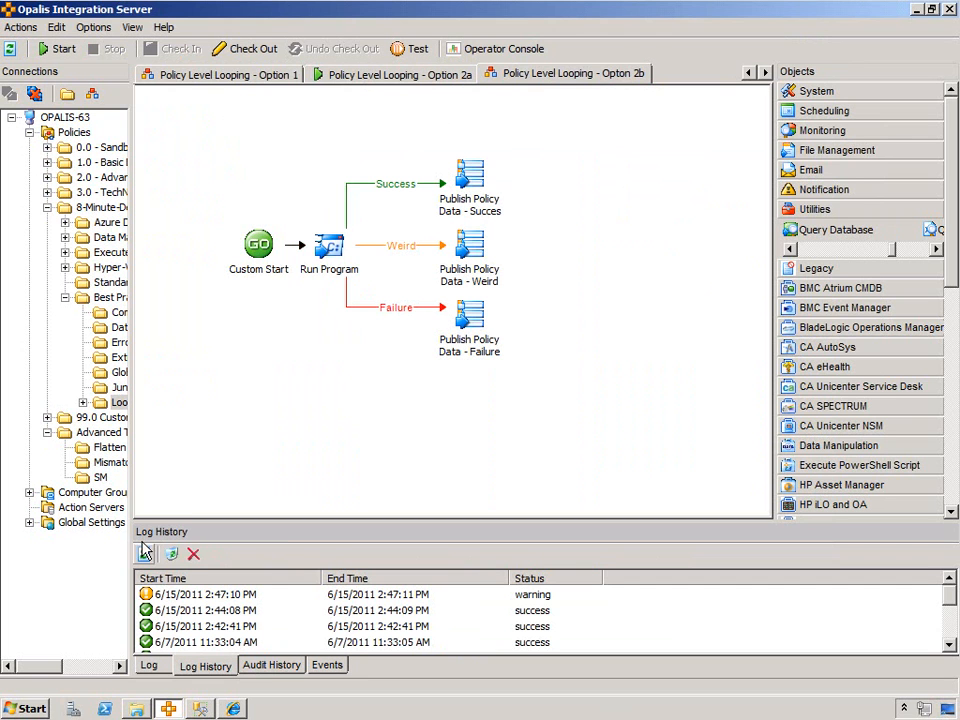
{"action": "double_click", "coordinate": [189, 594]}
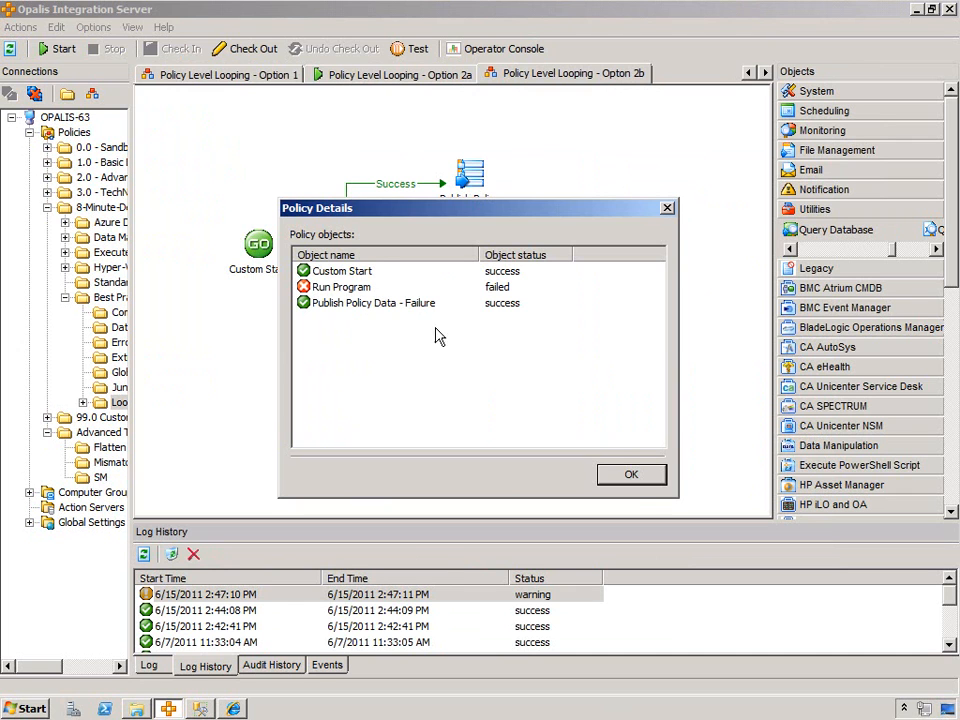
{"action": "left_click", "coordinate": [631, 475]}
Return to Policy Level Looping - Option 2a and expand its running request in the live log.
{"action": "left_click", "coordinate": [325, 74]}
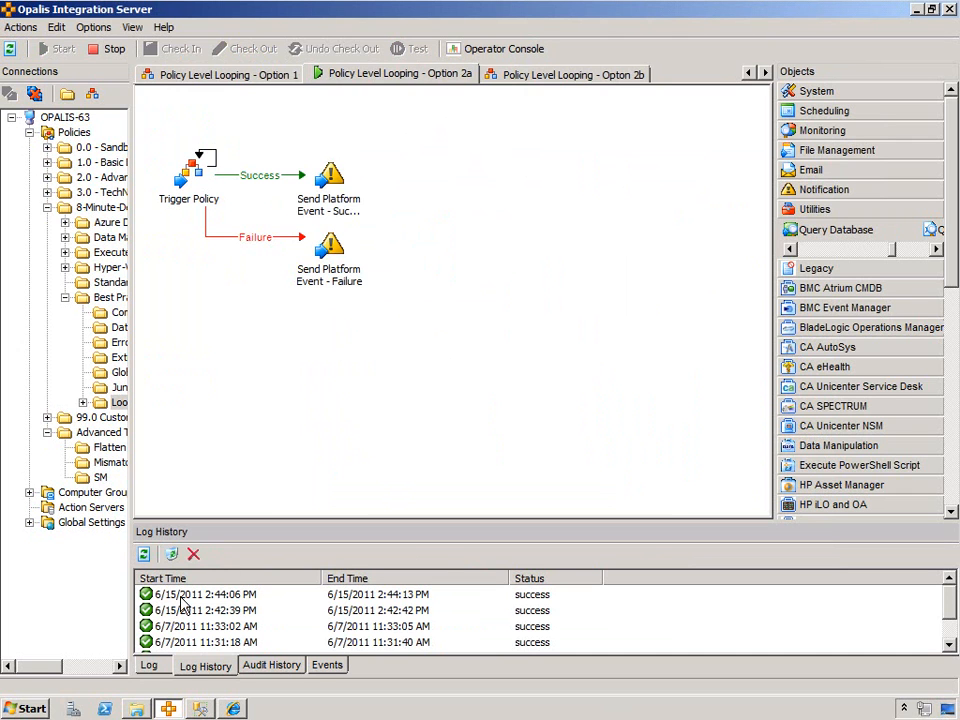
{"action": "left_click", "coordinate": [150, 665]}
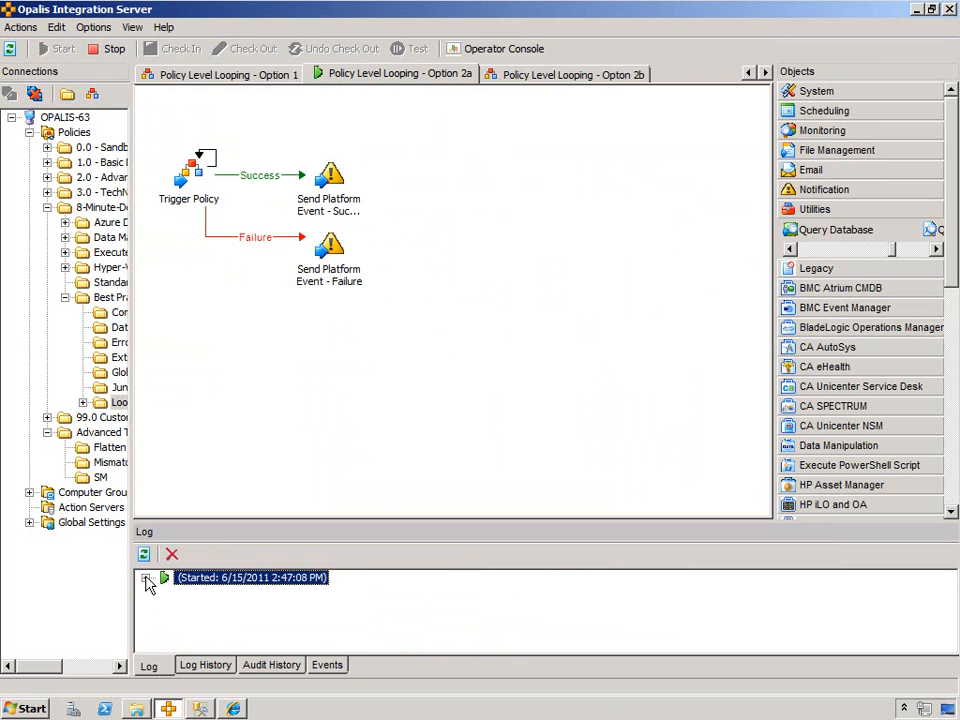
{"action": "left_click", "coordinate": [146, 578]}
Switch to the Operator Console and view the running Option 2a request's Trigger Policy iterations, then return to Opalis.
{"action": "left_click", "coordinate": [234, 708]}
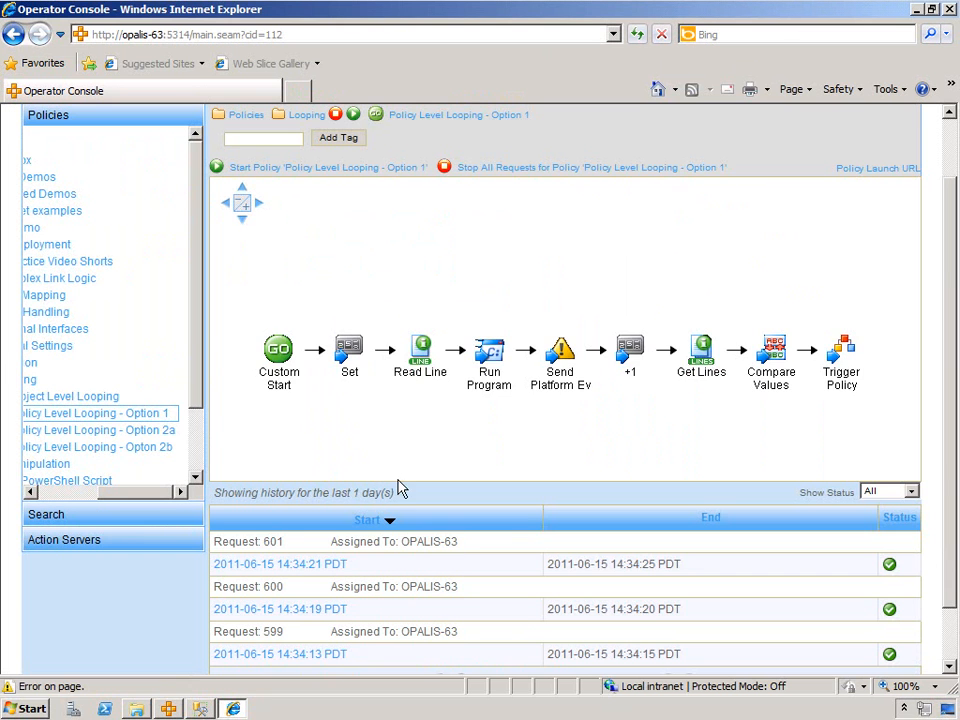
{"action": "left_click", "coordinate": [303, 568]}
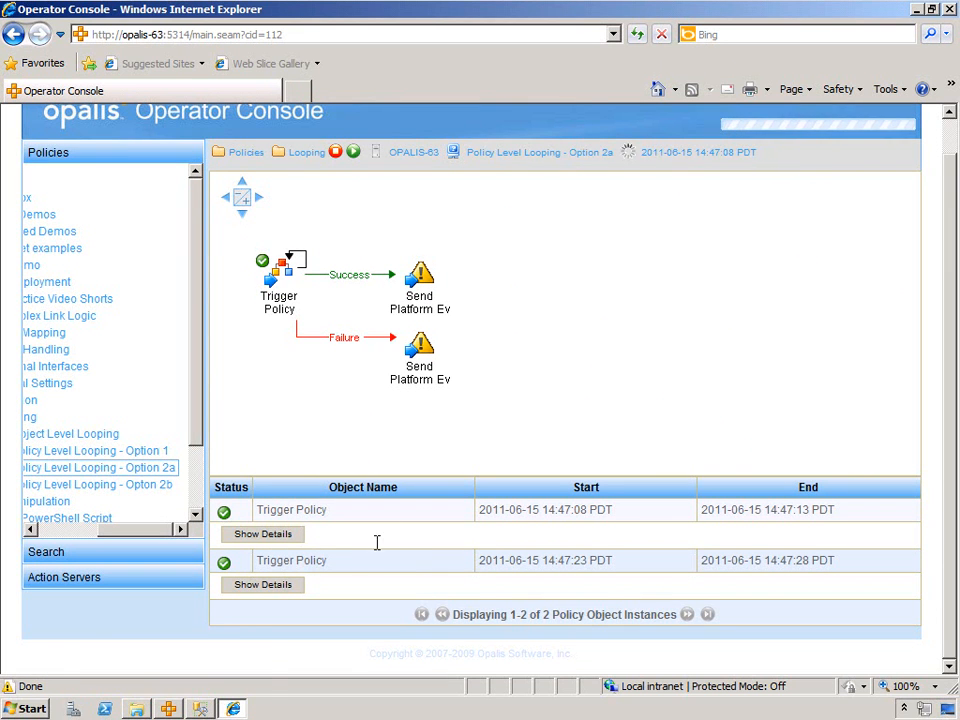
{"action": "mouse_move", "coordinate": [168, 708]}
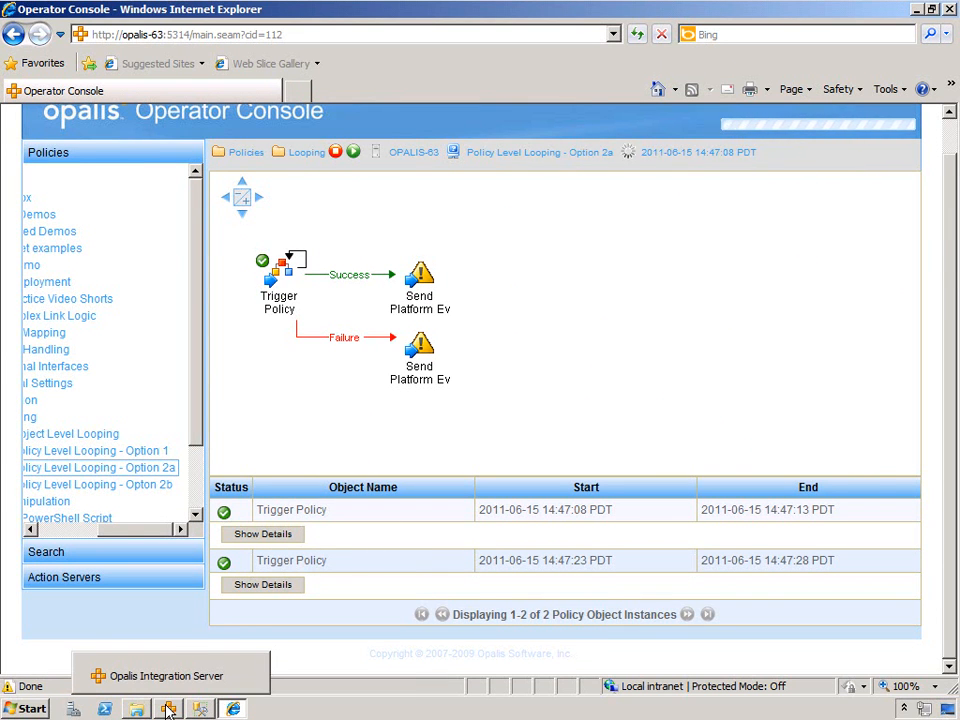
{"action": "left_click", "coordinate": [168, 708]}
Switch to Windows Explorer and rename the looptest1 folder in C:\Demo back to looptest.
{"action": "mouse_move", "coordinate": [203, 712]}
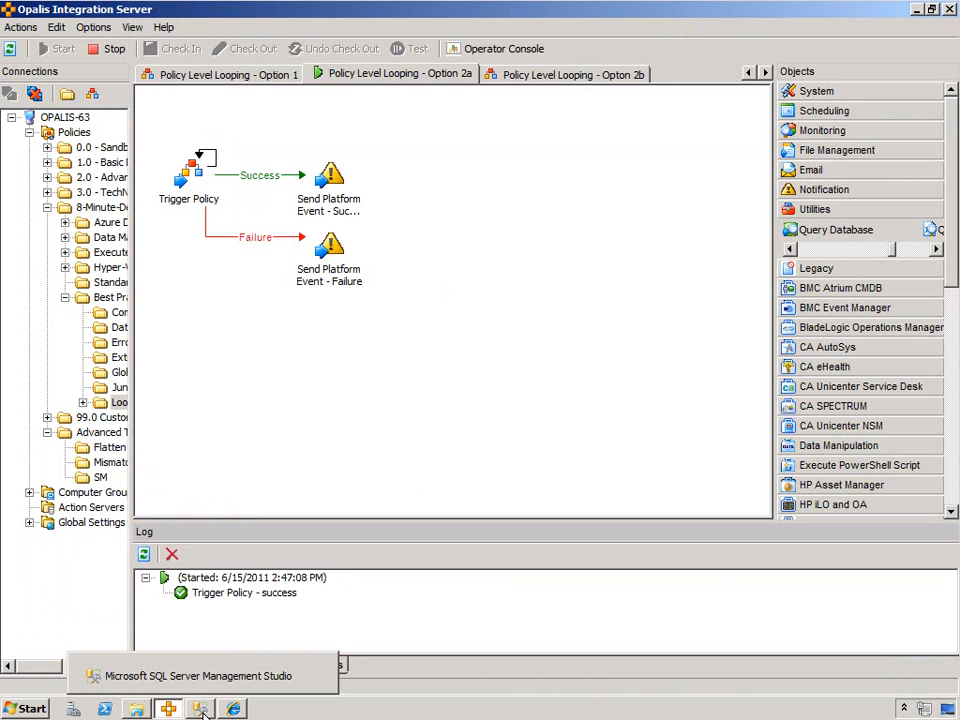
{"action": "left_click", "coordinate": [139, 707]}
{"action": "key", "text": "F2"}
{"action": "key", "text": "End"}
{"action": "key", "text": "BackSpace"}
{"action": "key", "text": "Return"}
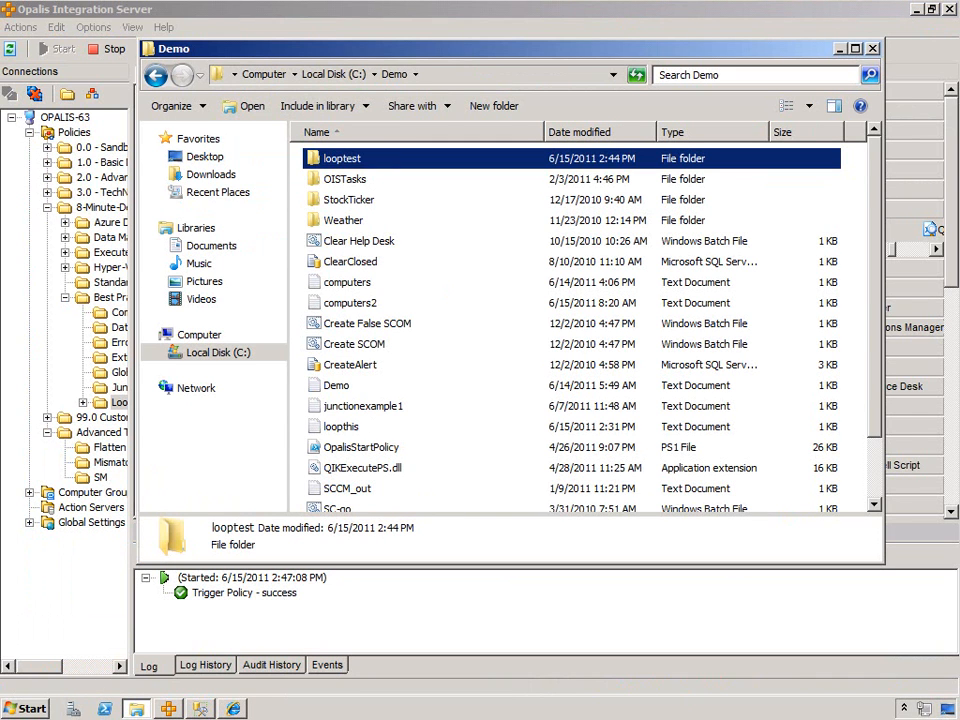
Follow the Option 2a run to its end in the Operator Console after restoring the folder name.
{"action": "left_click", "coordinate": [350, 699]}
{"action": "left_click", "coordinate": [333, 637]}
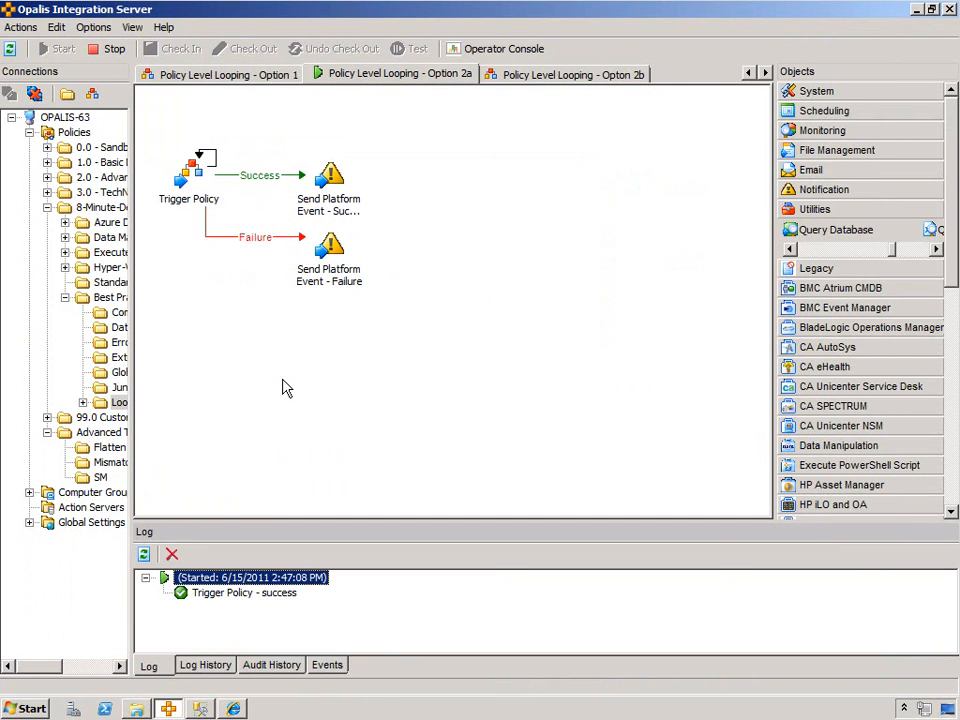
{"action": "left_click", "coordinate": [237, 707]}
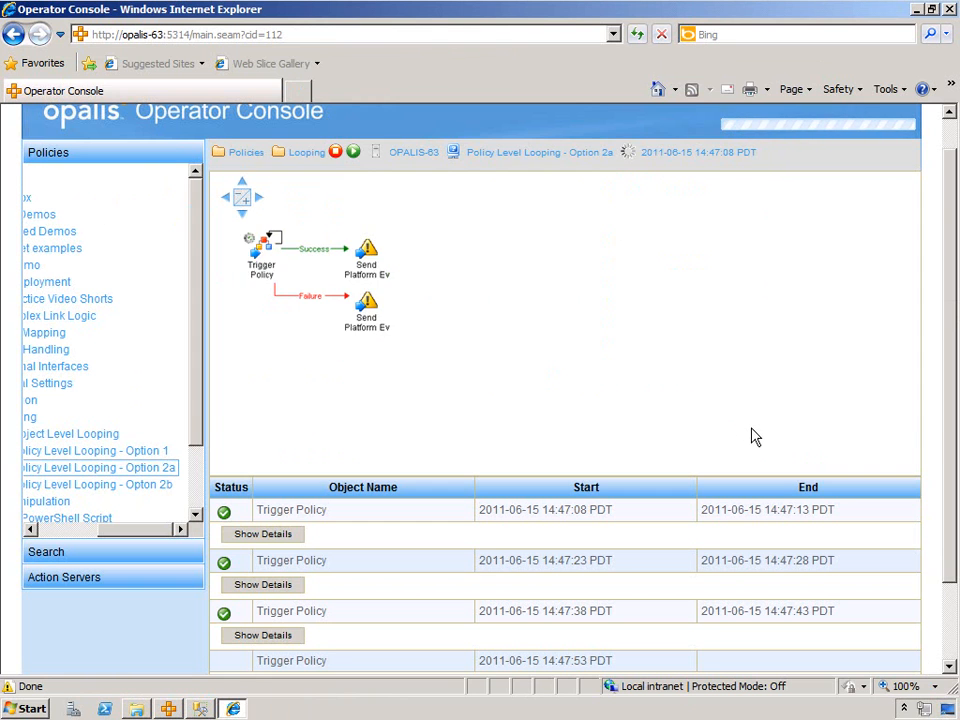
{"action": "scroll", "coordinate": [750, 551], "scroll_direction": "down", "scroll_amount": 2}
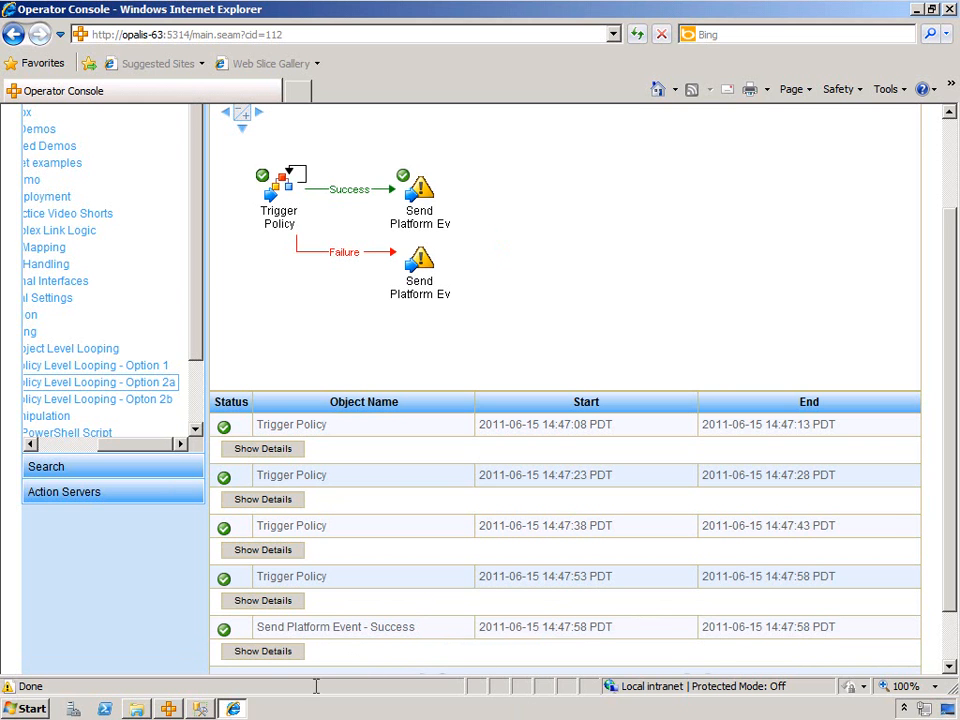
Return to Opalis and read the details of the newest "Pure Output from Run Program in Child" event.
{"action": "left_click", "coordinate": [172, 710]}
{"action": "left_click", "coordinate": [328, 666]}
{"action": "double_click", "coordinate": [489, 530]}
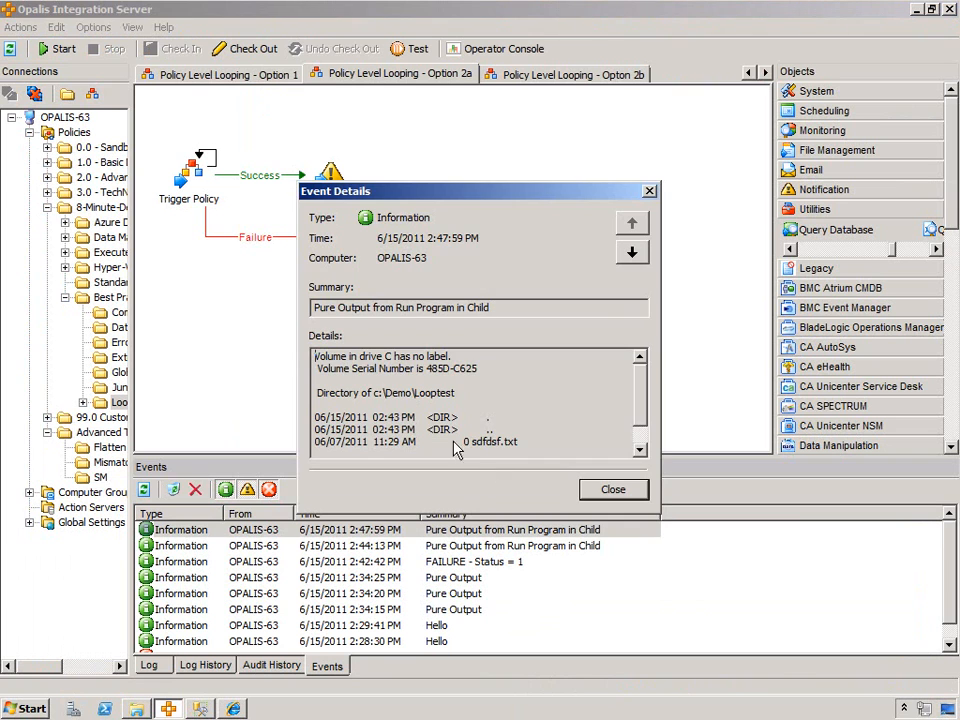
{"action": "left_click", "coordinate": [640, 451]}
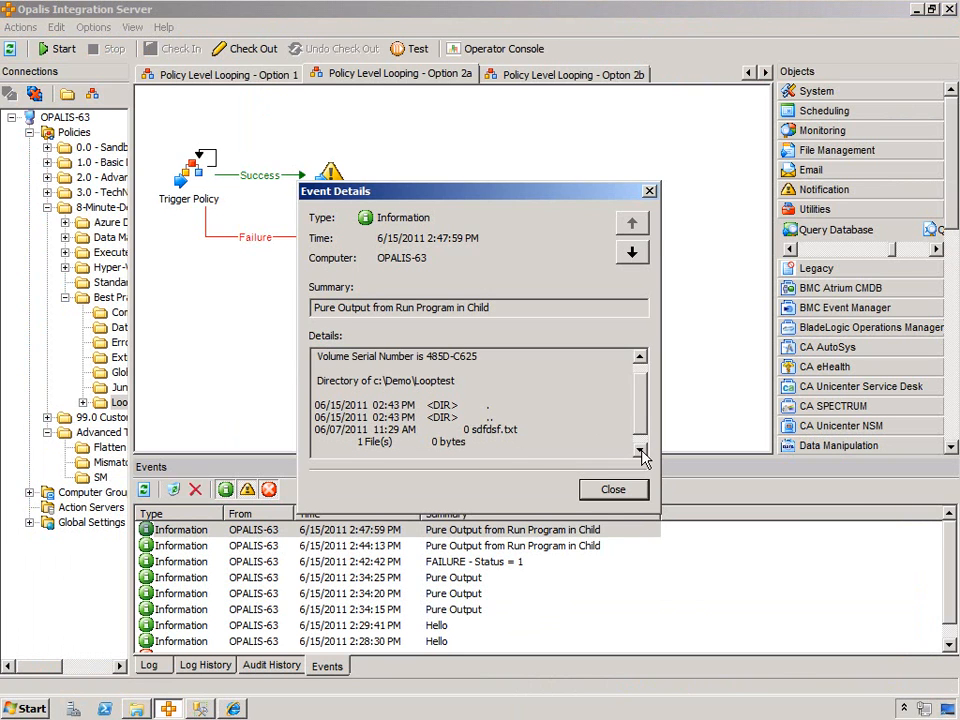
{"action": "double_click", "coordinate": [640, 451]}
{"action": "left_click", "coordinate": [613, 489]}
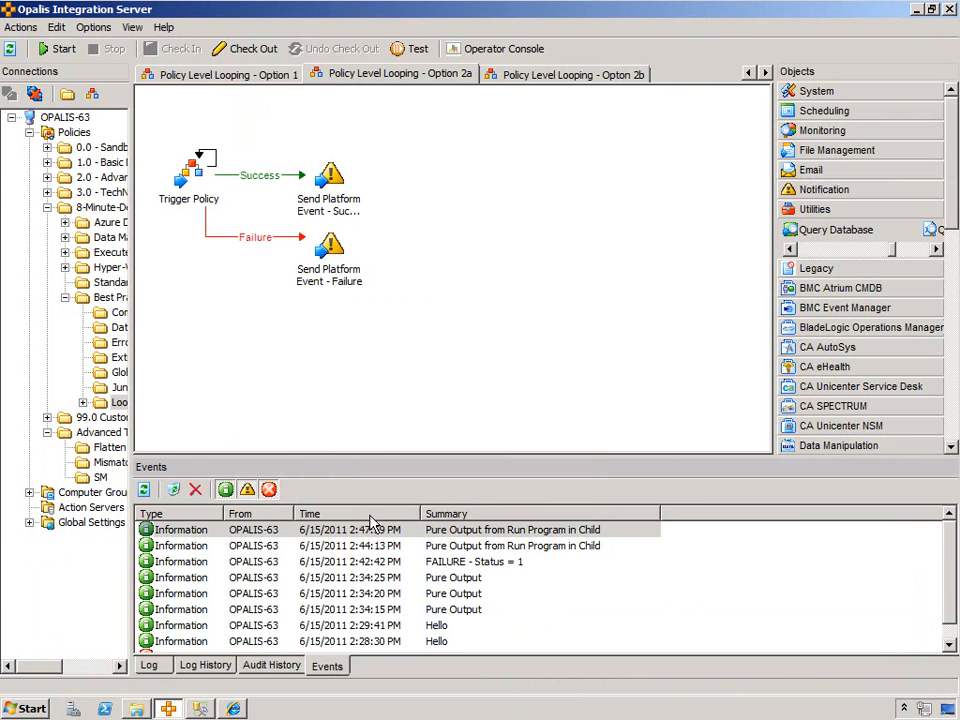
Review the object details of Option 2a's latest log history entry and compare with the "FAILURE - Status = 1" event.
{"action": "left_click", "coordinate": [192, 667]}
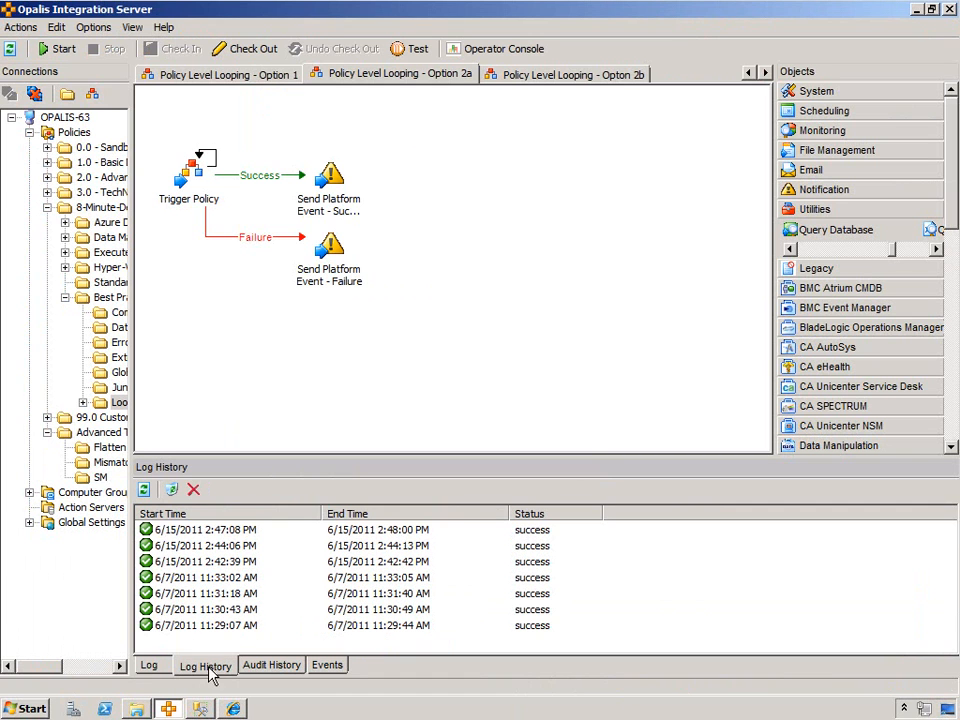
{"action": "double_click", "coordinate": [163, 530]}
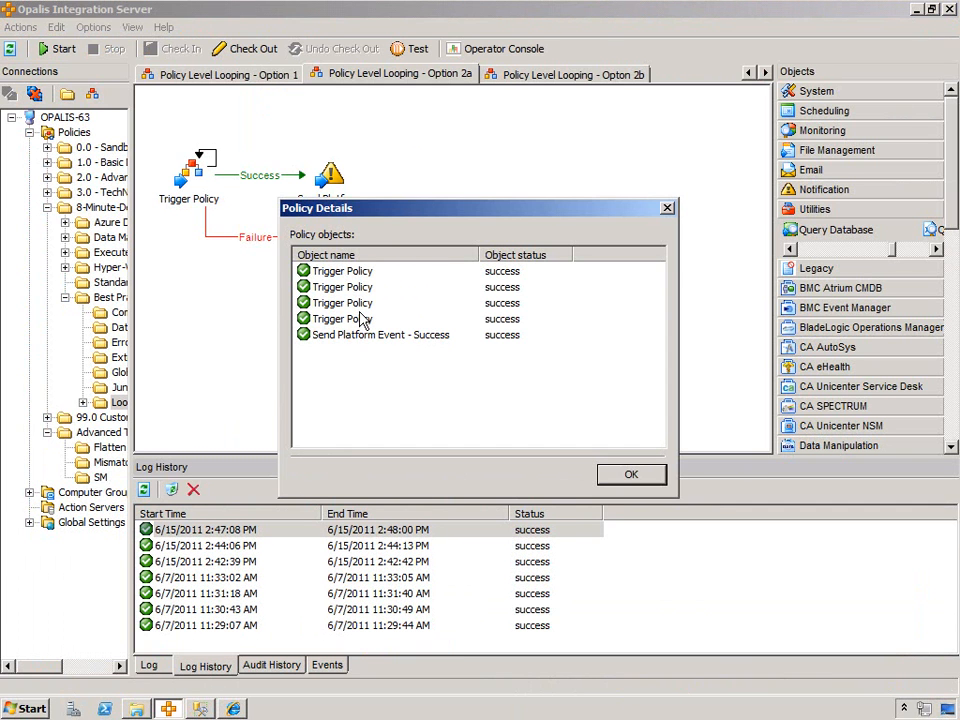
{"action": "left_click", "coordinate": [625, 480]}
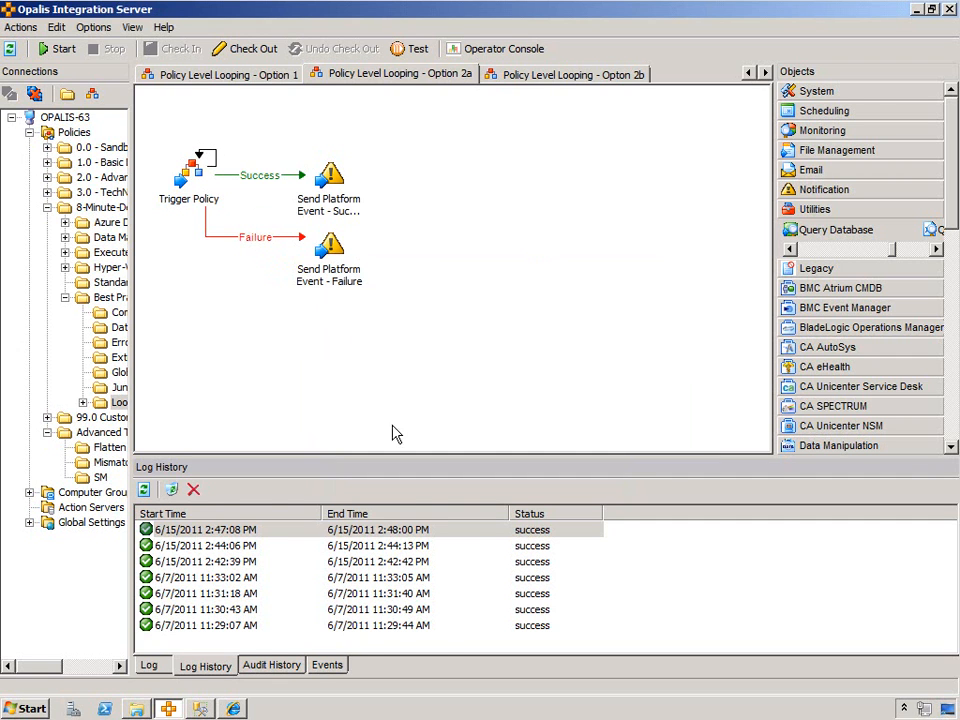
{"action": "left_click", "coordinate": [327, 665]}
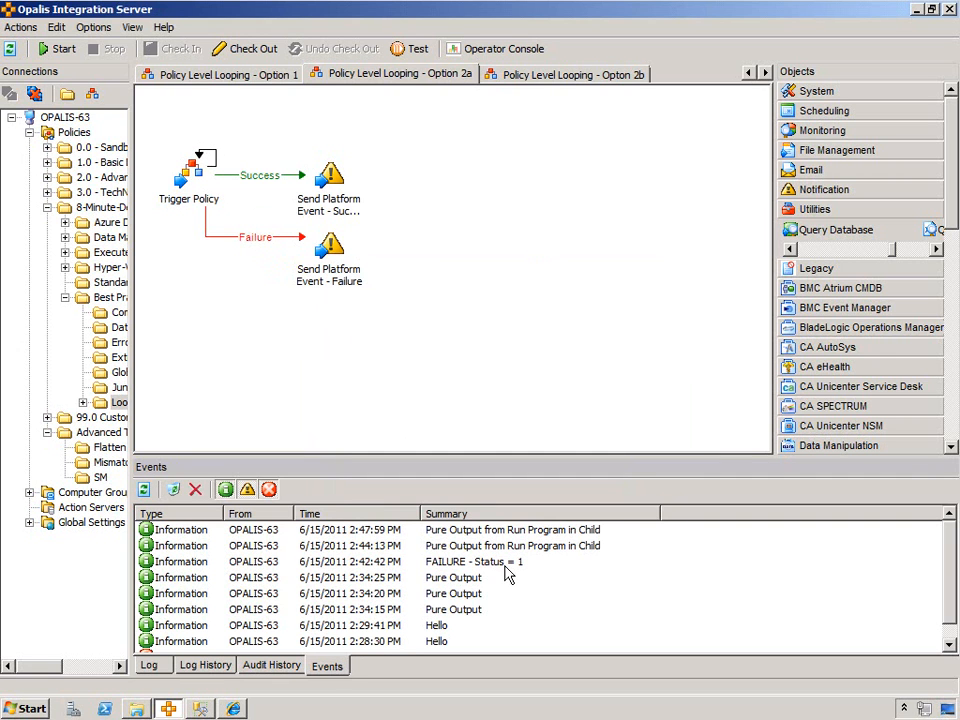
{"action": "left_click", "coordinate": [514, 564]}
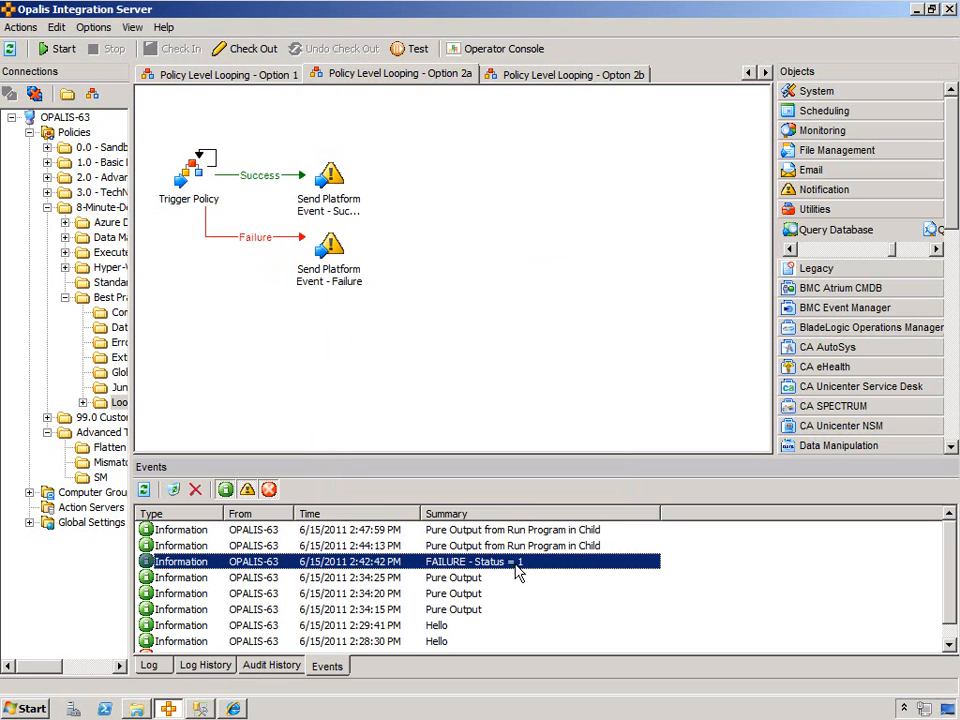
{"action": "left_click", "coordinate": [152, 666]}
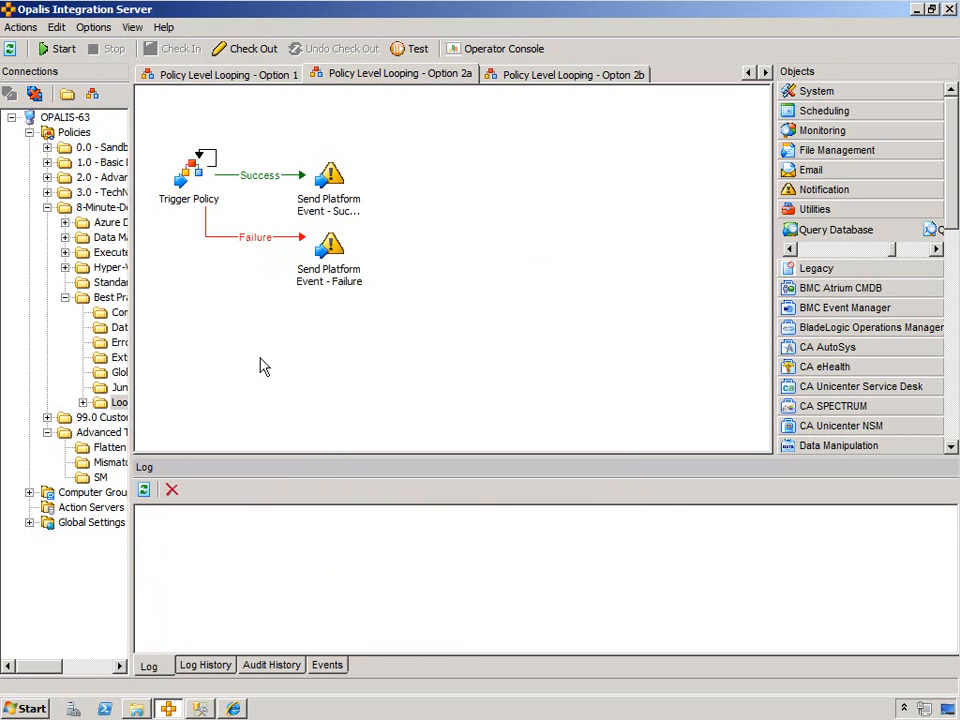
{"action": "right_click", "coordinate": [194, 172]}
{"action": "left_click", "coordinate": [225, 182]}
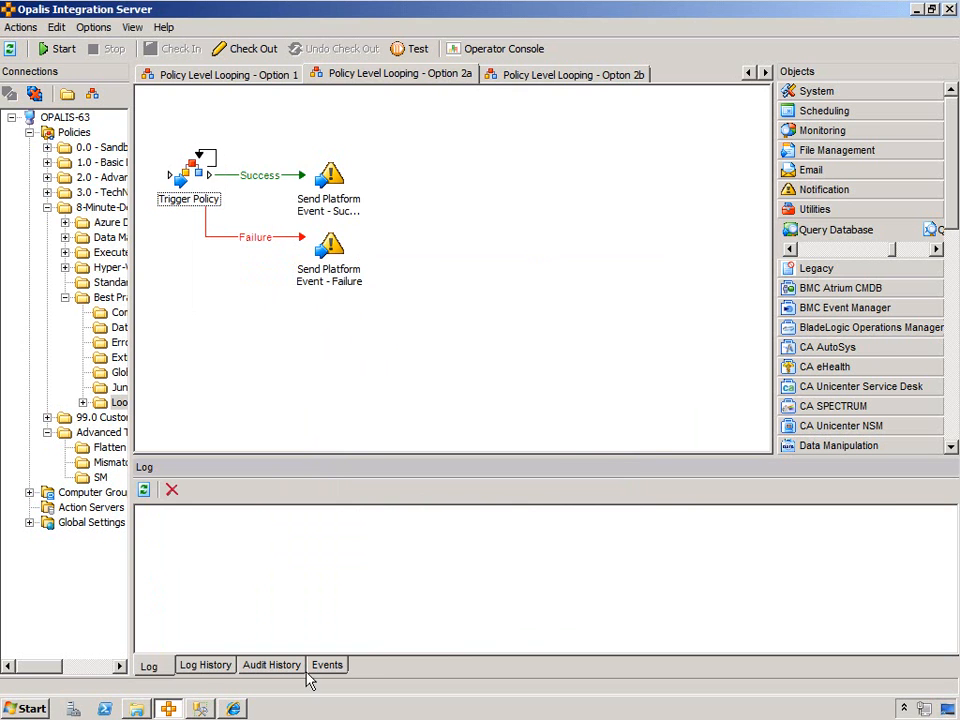
Switch to Windows Explorer and rename the looptest folder in C:\Demo as looptest2.
{"action": "left_click", "coordinate": [141, 708]}
{"action": "left_click", "coordinate": [366, 160]}
{"action": "type", "text": "2"}
{"action": "left_click", "coordinate": [350, 302]}
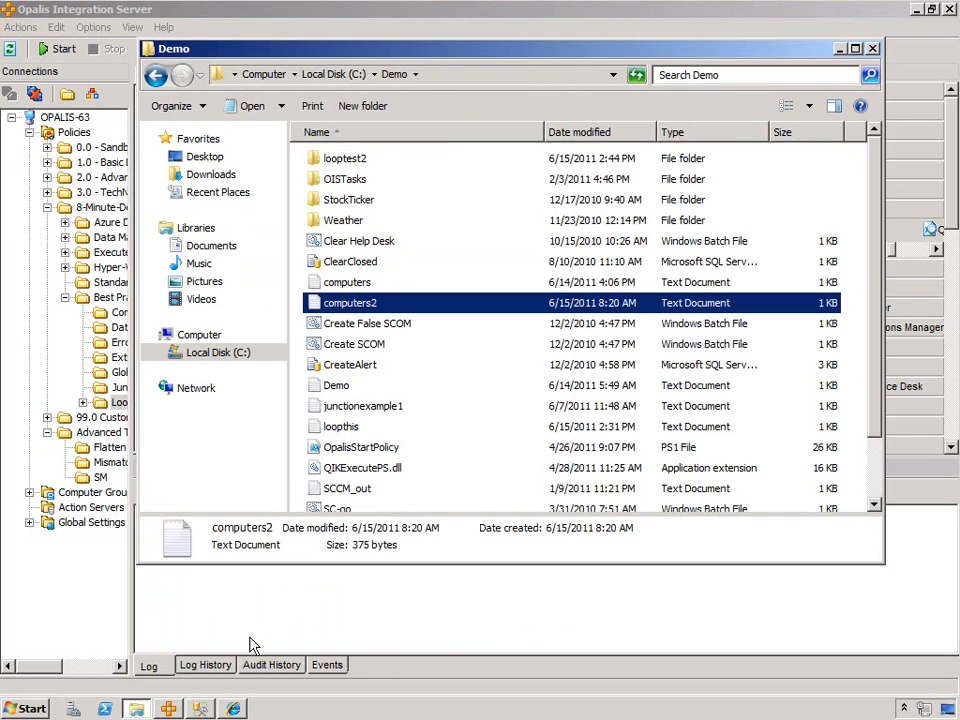
Return to Opalis, set the Trigger Policy object's delay between loop attempts to 2 seconds and start Option 2a.
{"action": "left_click", "coordinate": [168, 708]}
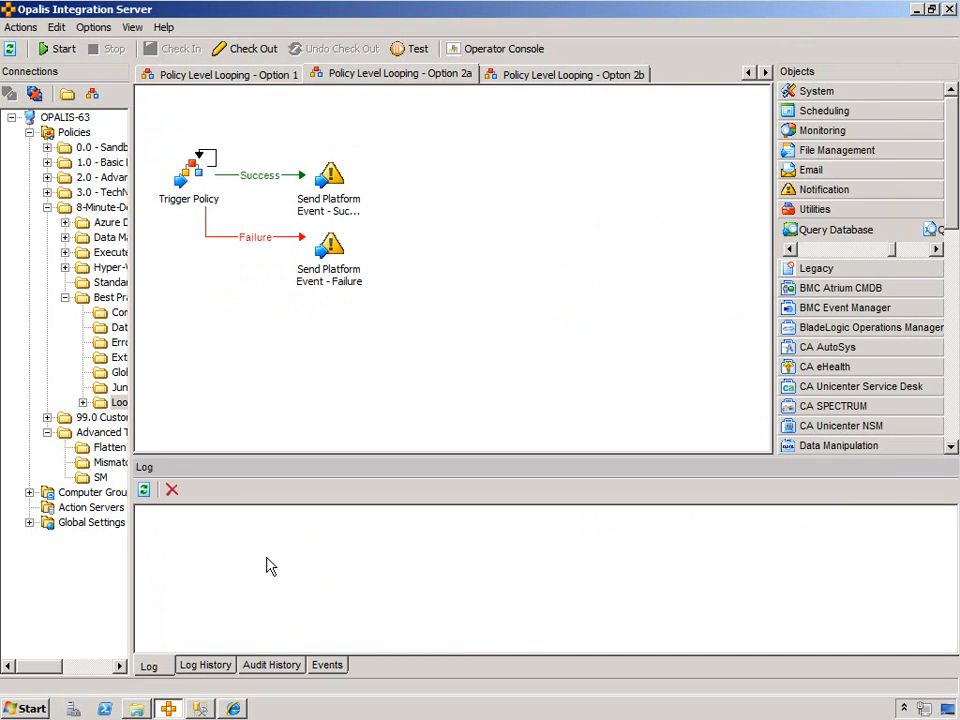
{"action": "right_click", "coordinate": [201, 180]}
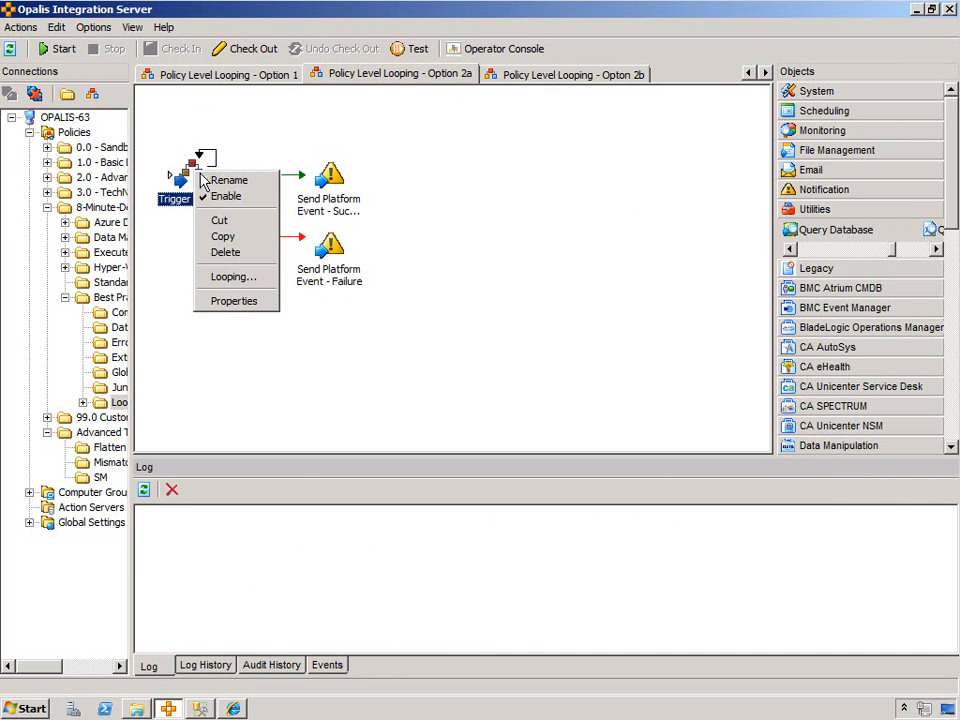
{"action": "left_click", "coordinate": [233, 280]}
{"action": "double_click", "coordinate": [510, 311]}
{"action": "type", "text": "2"}
{"action": "left_click", "coordinate": [570, 518]}
{"action": "left_click", "coordinate": [57, 50]}
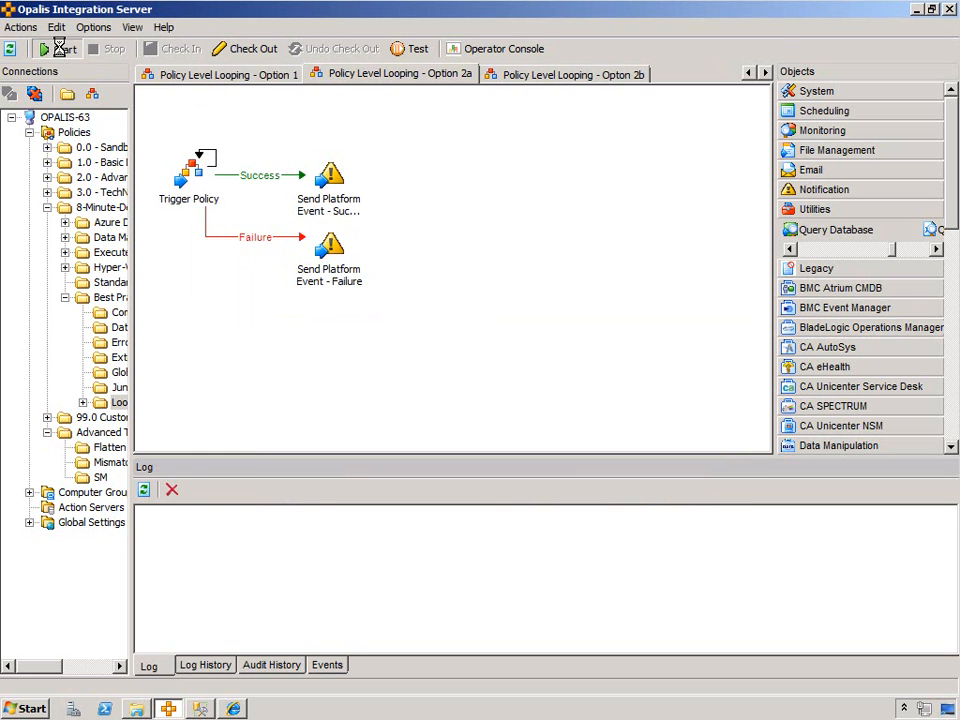
Open the new Option 2a request in the Operator Console and follow its Trigger Policy iterations until the run ends.
{"action": "left_click", "coordinate": [233, 708]}
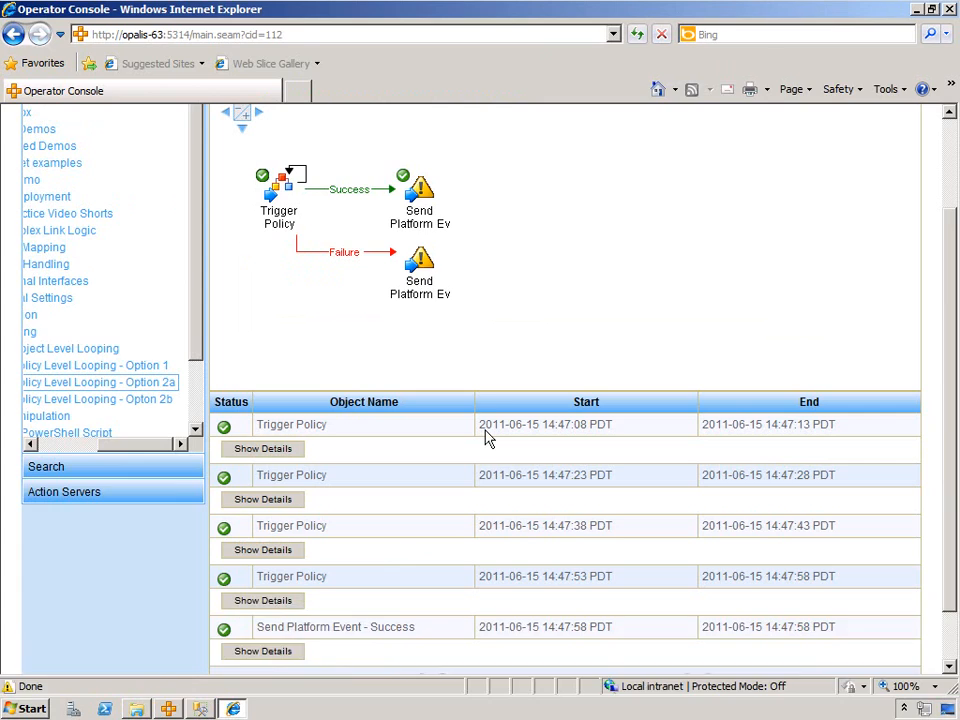
{"action": "scroll", "coordinate": [953, 312], "scroll_direction": "up", "scroll_amount": 3}
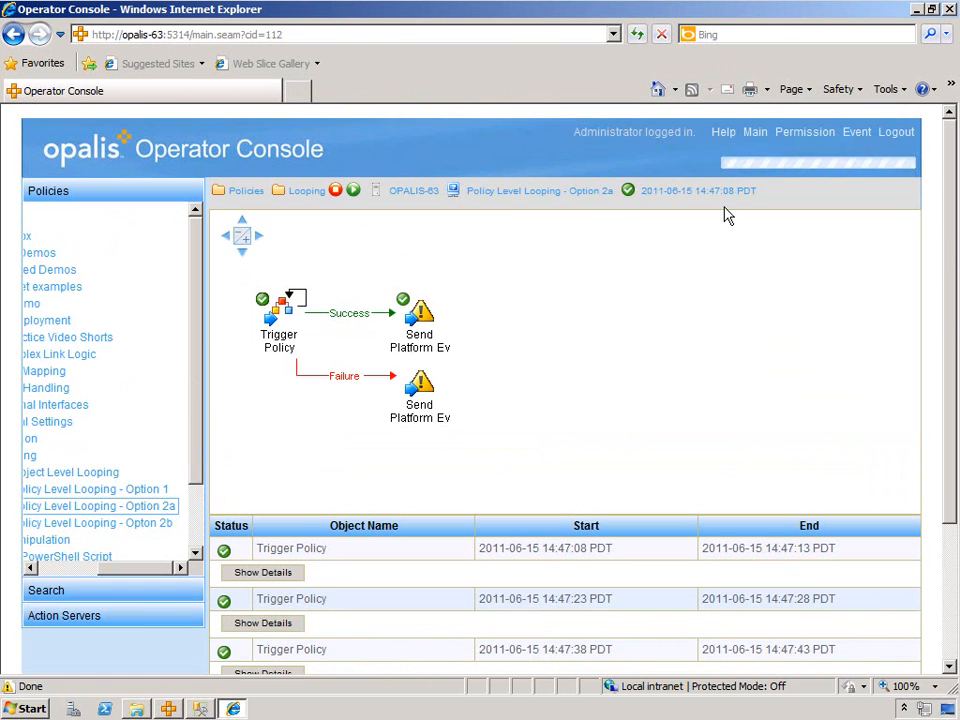
{"action": "left_click", "coordinate": [499, 199]}
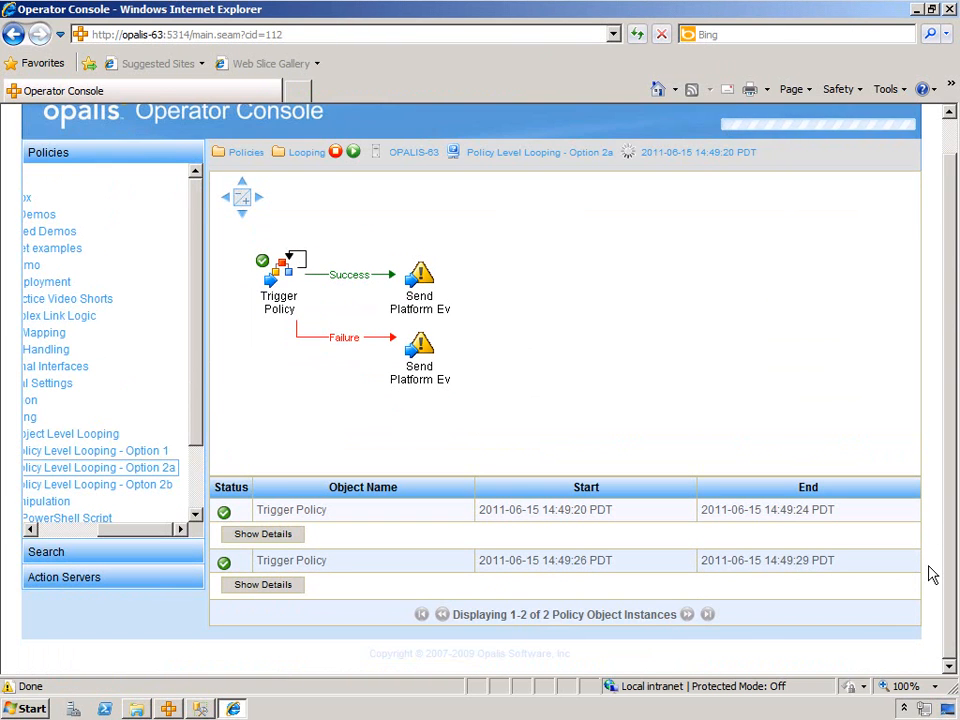
{"action": "left_click_drag", "start_coordinate": [950, 568], "coordinate": [950, 641]}
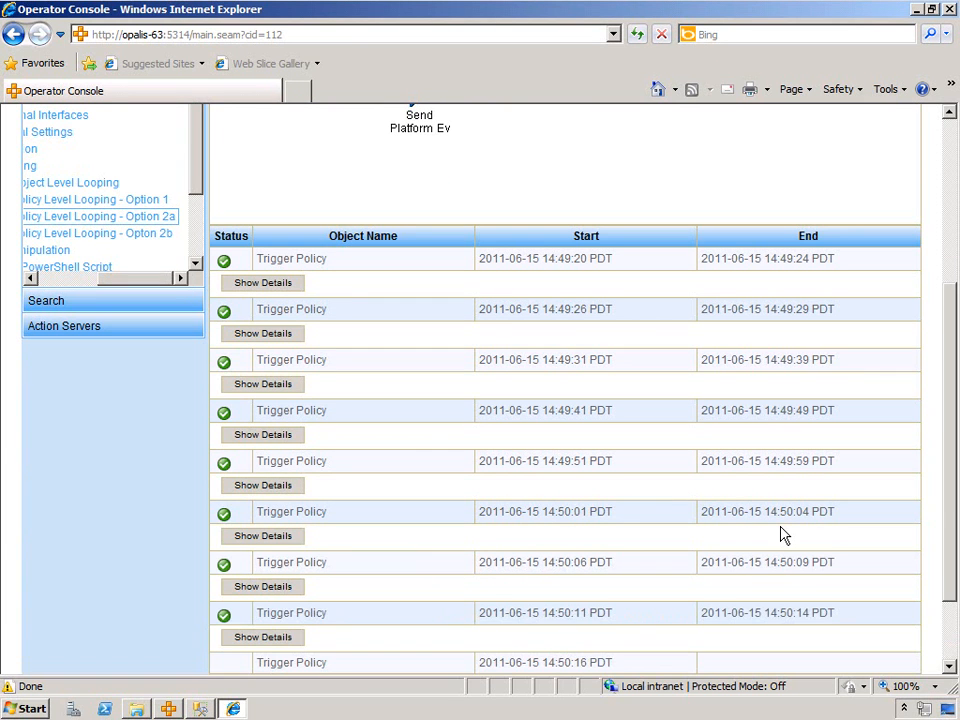
{"action": "left_click_drag", "start_coordinate": [950, 497], "coordinate": [956, 555]}
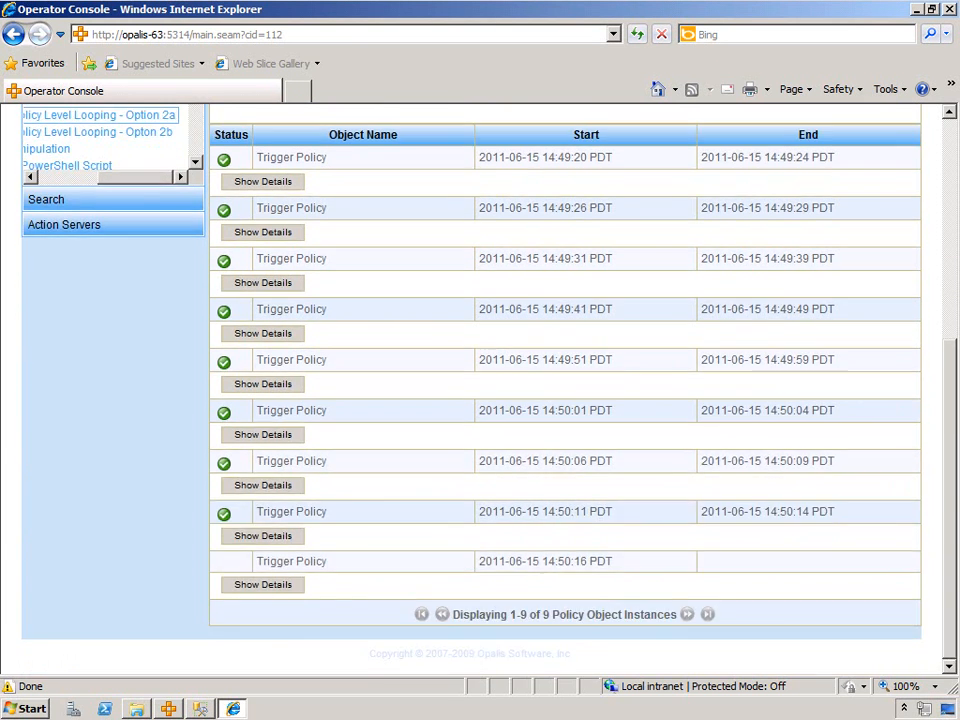
{"action": "left_click_drag", "start_coordinate": [950, 600], "coordinate": [948, 645]}
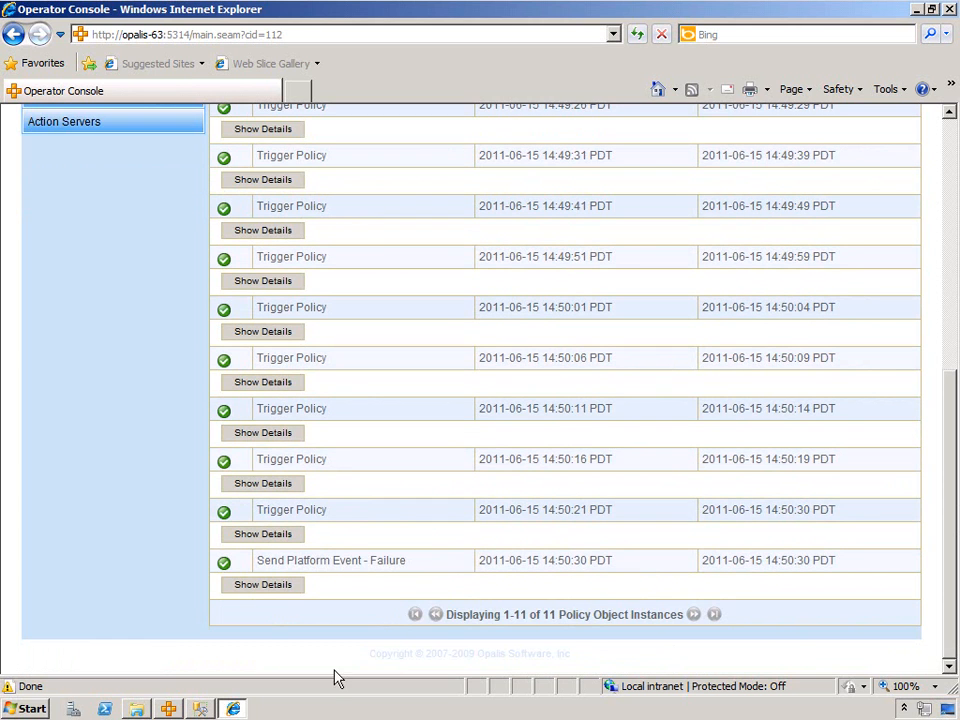
Return to Opalis and check the newest event logged for Policy Level Looping - Option 2a.
{"action": "left_click", "coordinate": [170, 709]}
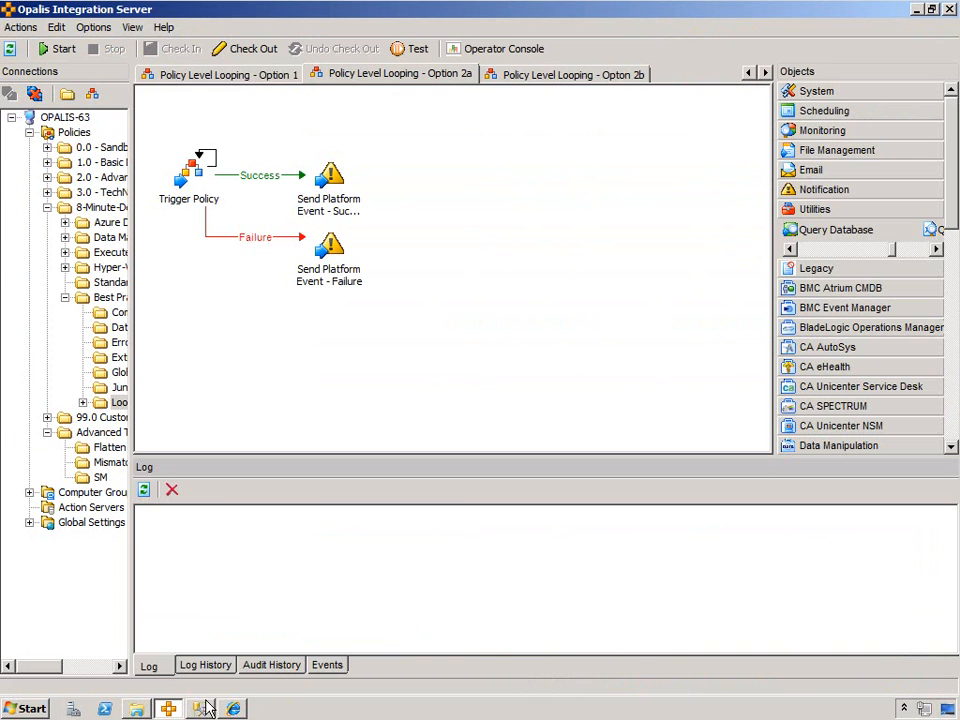
{"action": "left_click", "coordinate": [330, 666]}
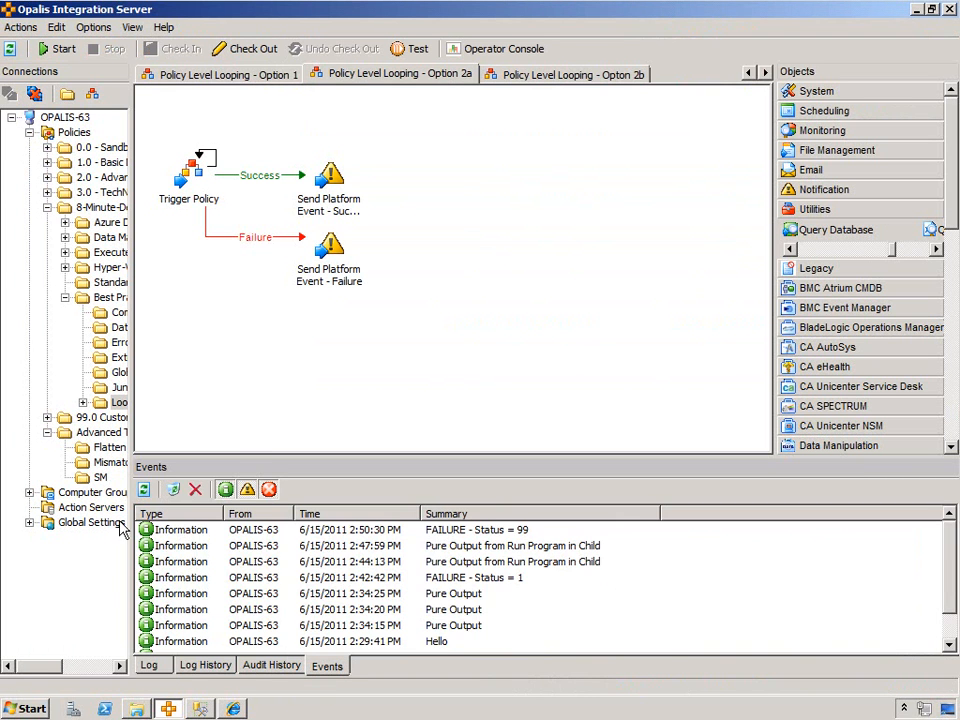
{"action": "left_click", "coordinate": [508, 532]}
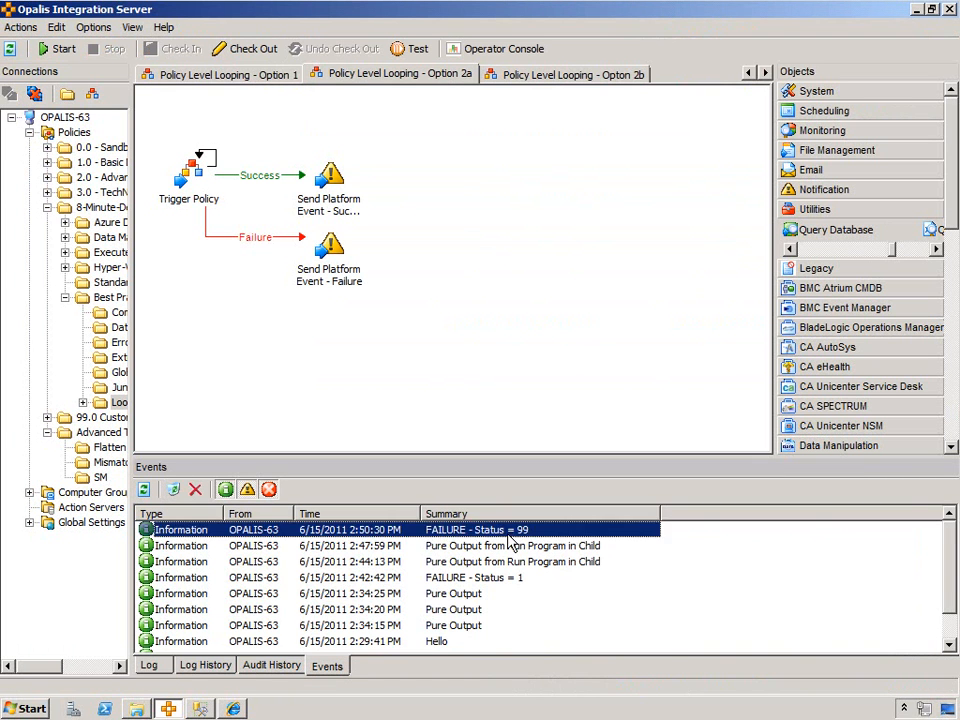
Examine the log history of Policy Level Looping - Opton 2b, enlarging the log area to show more runs, and check its current log.
{"action": "left_click", "coordinate": [575, 75]}
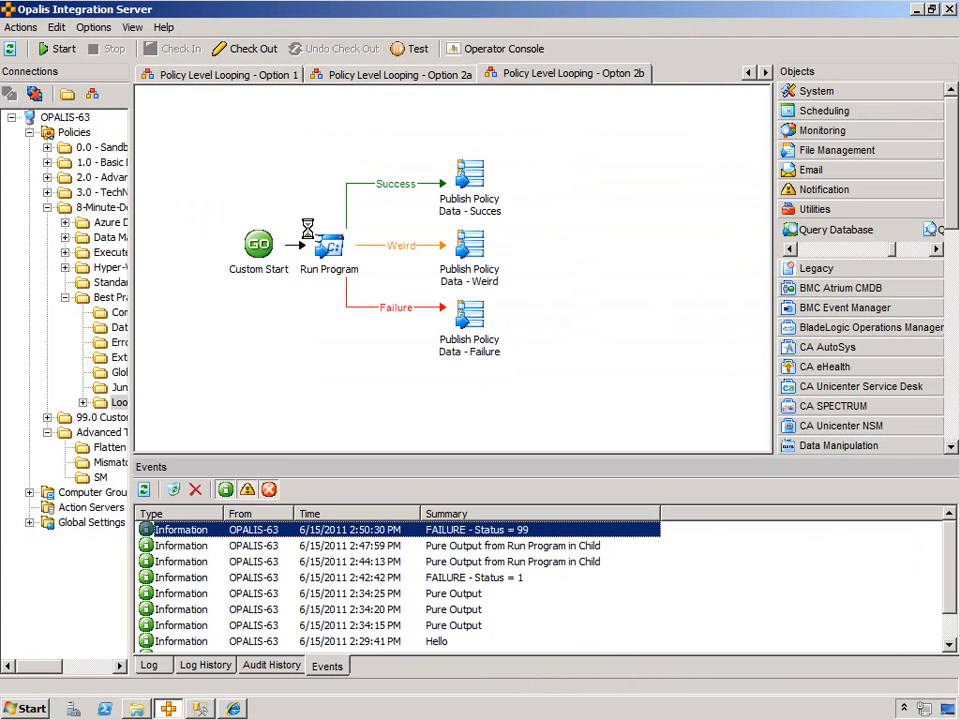
{"action": "left_click", "coordinate": [487, 316]}
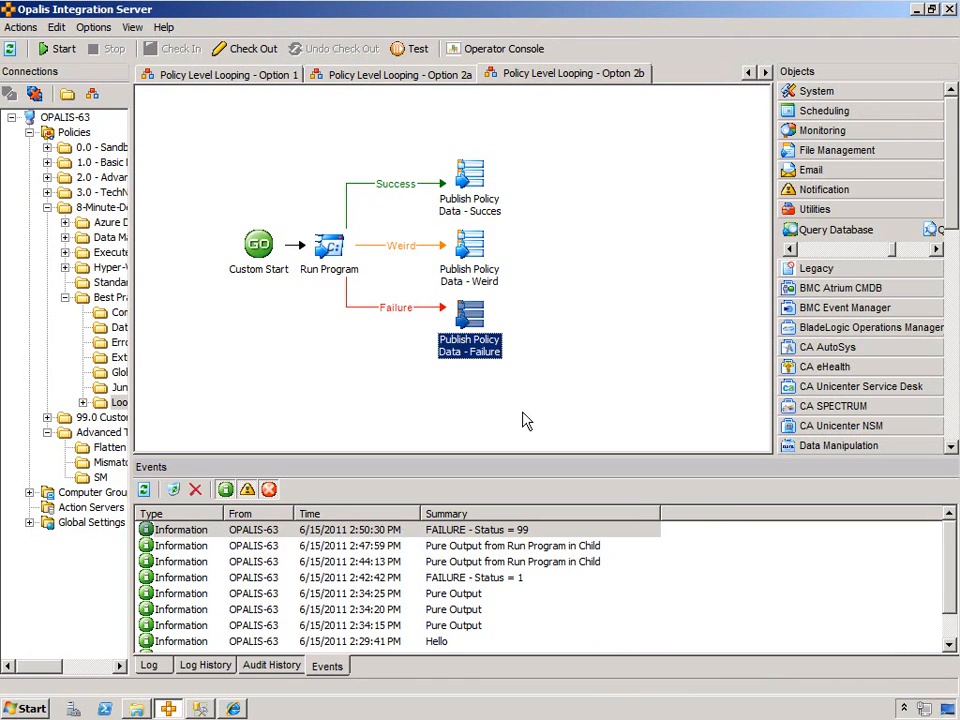
{"action": "left_click", "coordinate": [197, 665]}
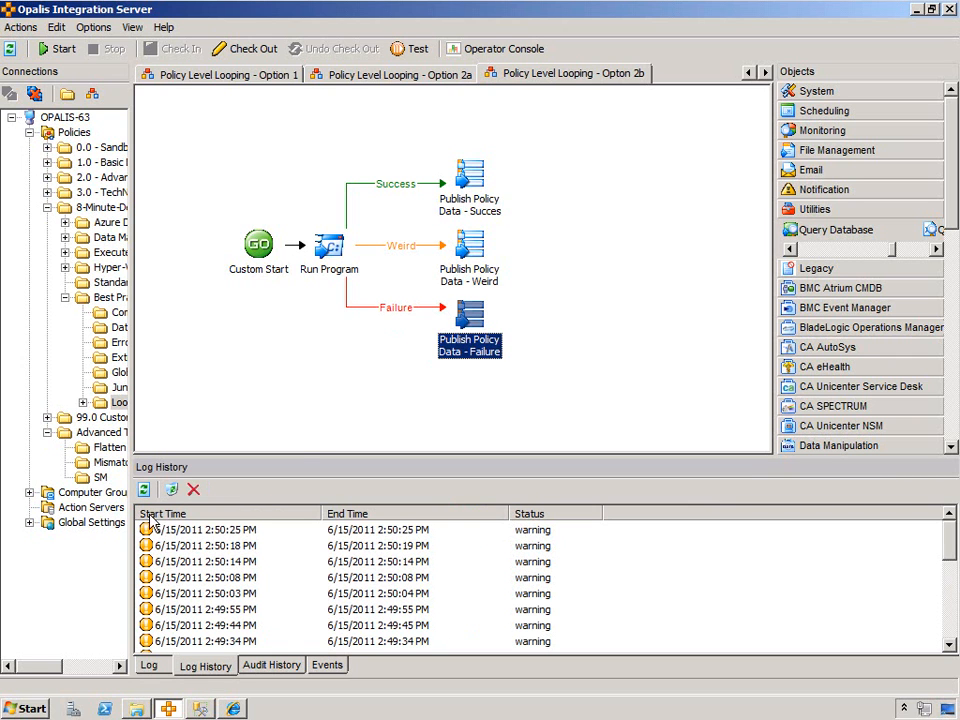
{"action": "left_click_drag", "start_coordinate": [297, 455], "coordinate": [255, 417]}
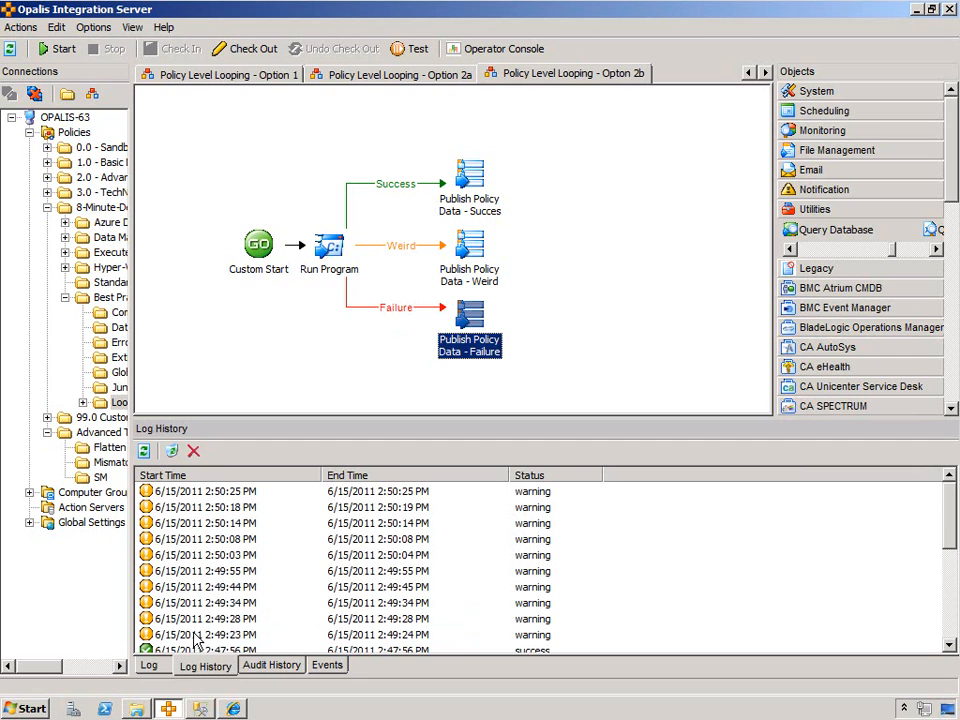
{"action": "left_click", "coordinate": [157, 667]}
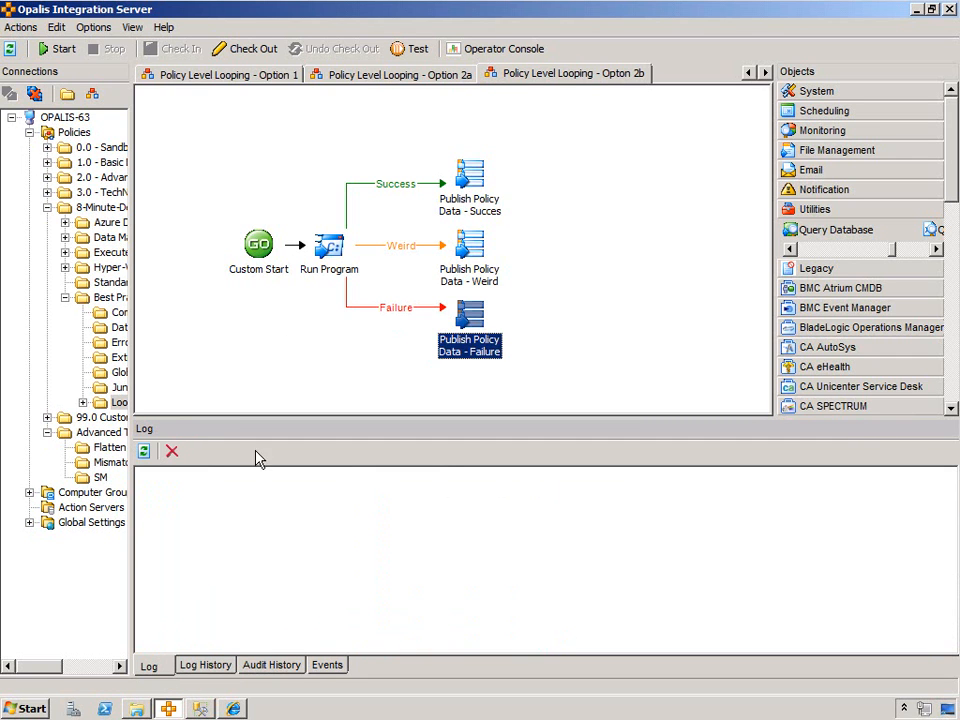
View the policy details of the newest run in the log history of Policy Level Looping - Option 2a.
{"action": "left_click", "coordinate": [355, 78]}
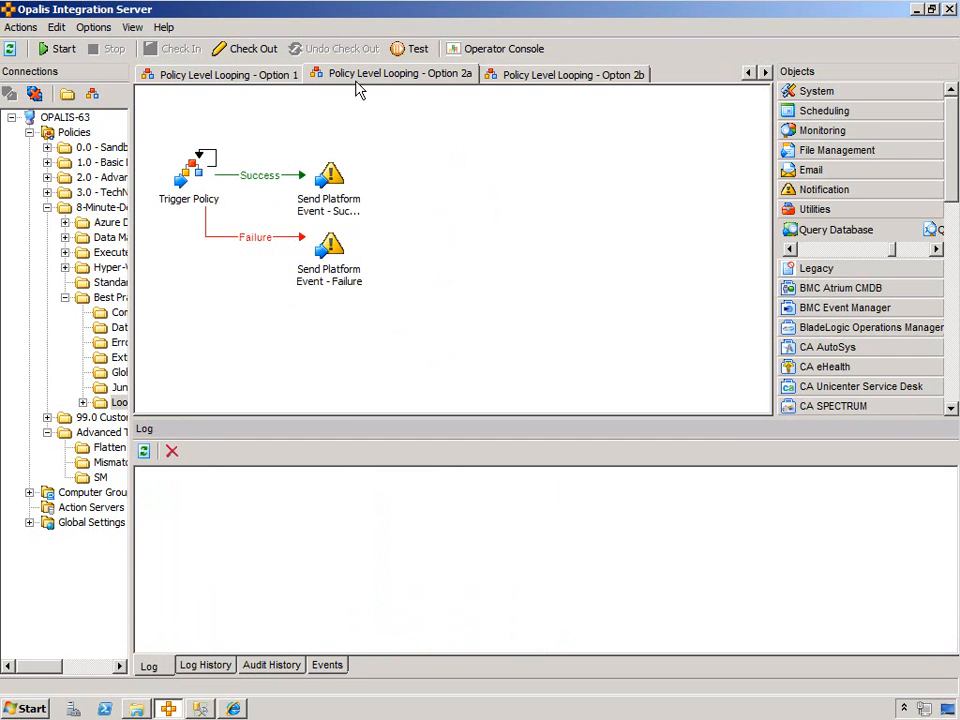
{"action": "left_click", "coordinate": [222, 668]}
{"action": "double_click", "coordinate": [214, 494]}
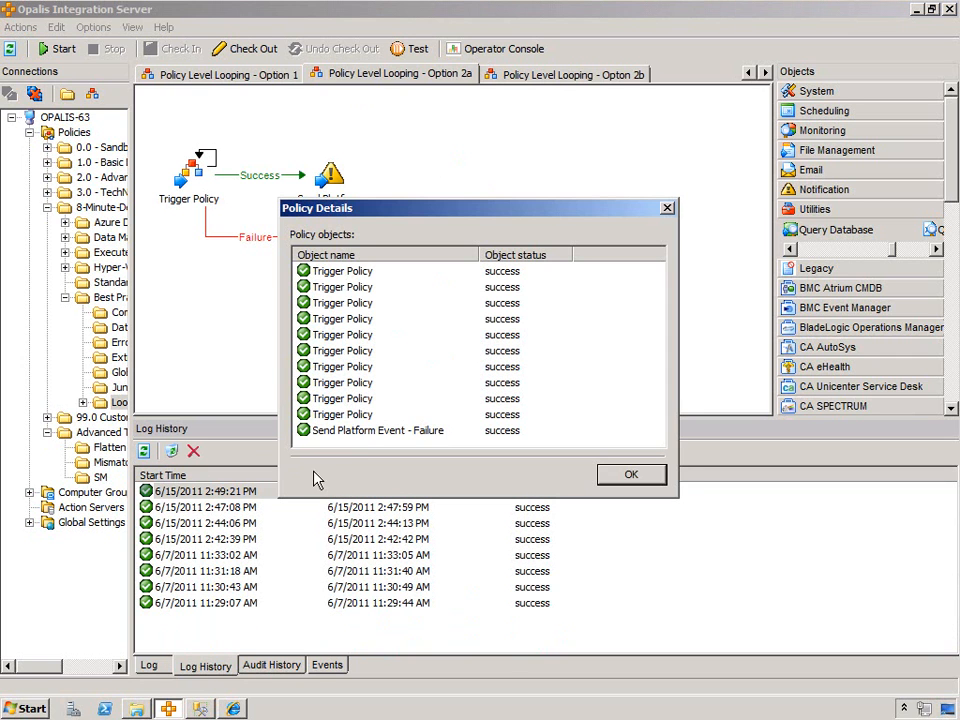
{"action": "left_click", "coordinate": [623, 474]}
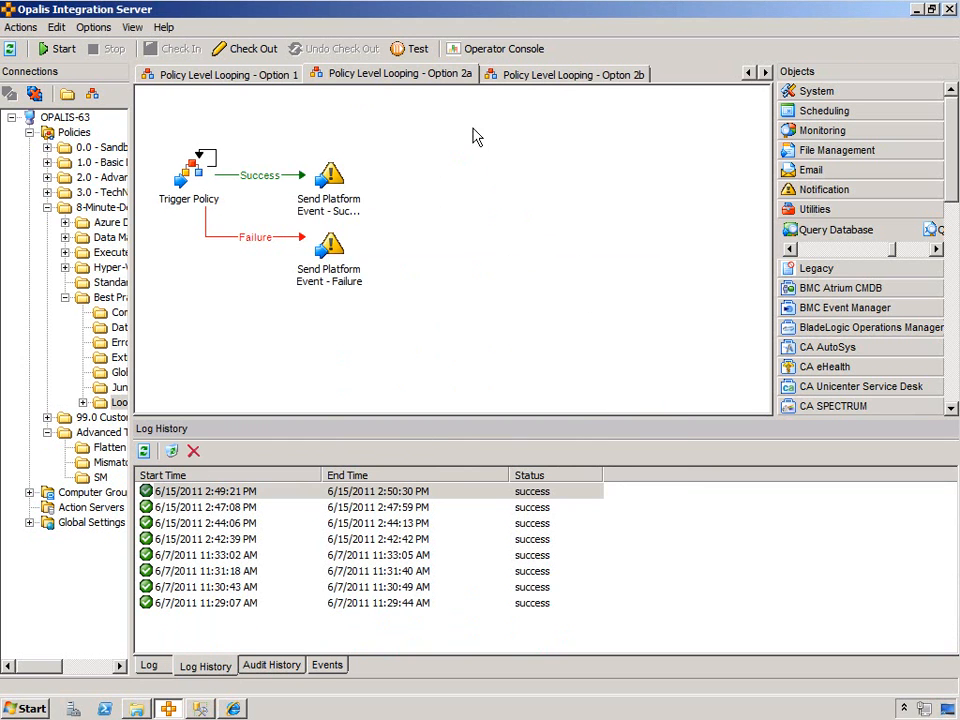
Examine the Publish Policy Data objects in Opton 2b, checking the Status published by Publish Policy Data - Succes, and the Run Program branches.
{"action": "left_click", "coordinate": [201, 177]}
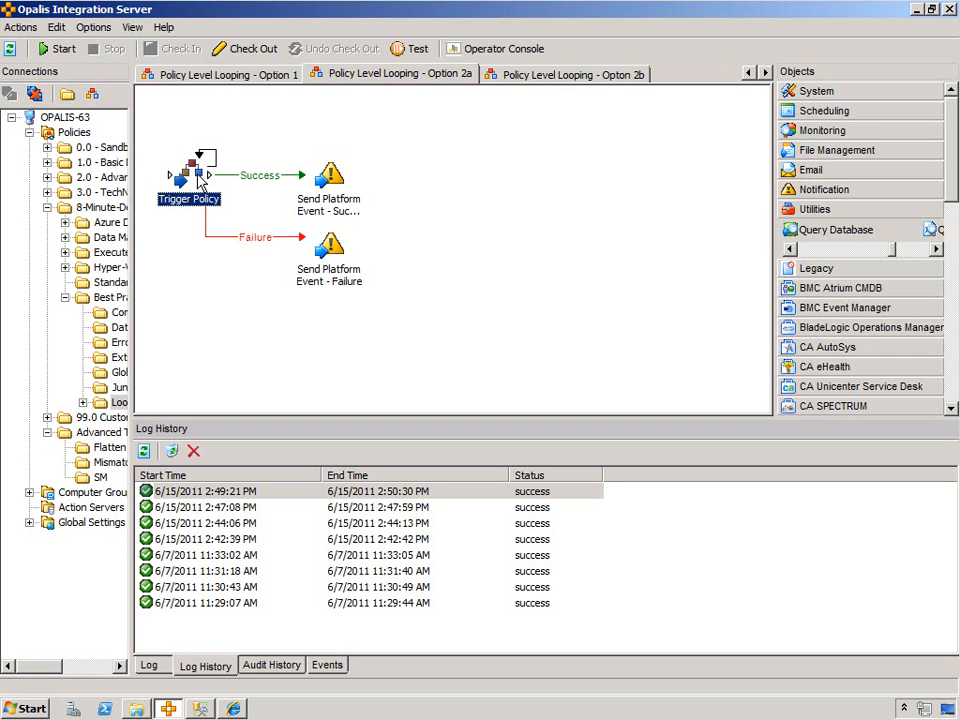
{"action": "left_click", "coordinate": [528, 74]}
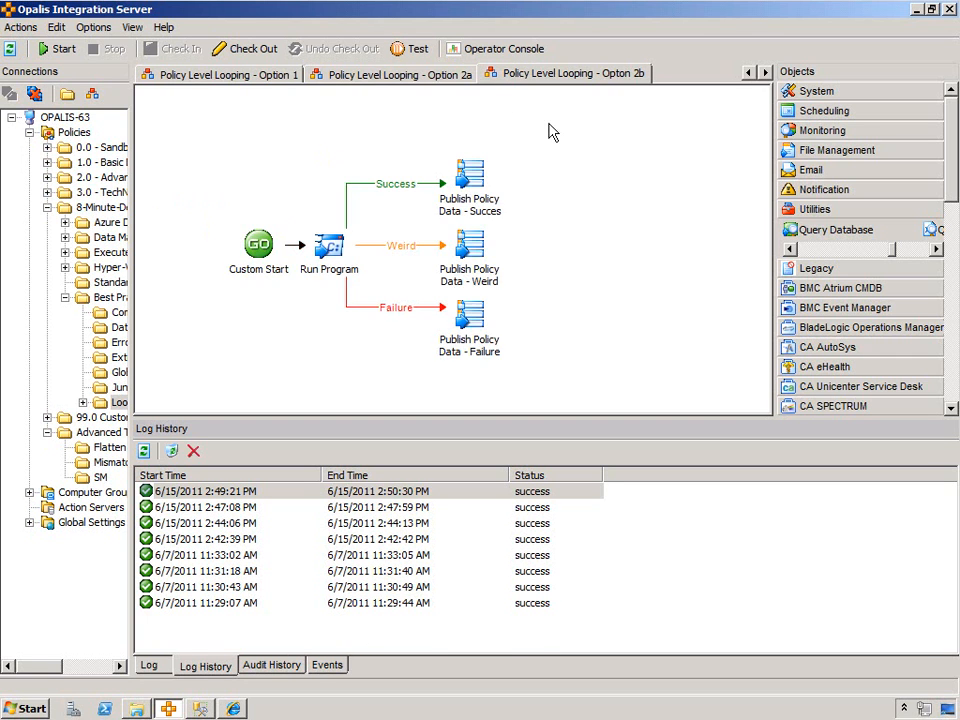
{"action": "left_click_drag", "start_coordinate": [538, 143], "coordinate": [429, 386]}
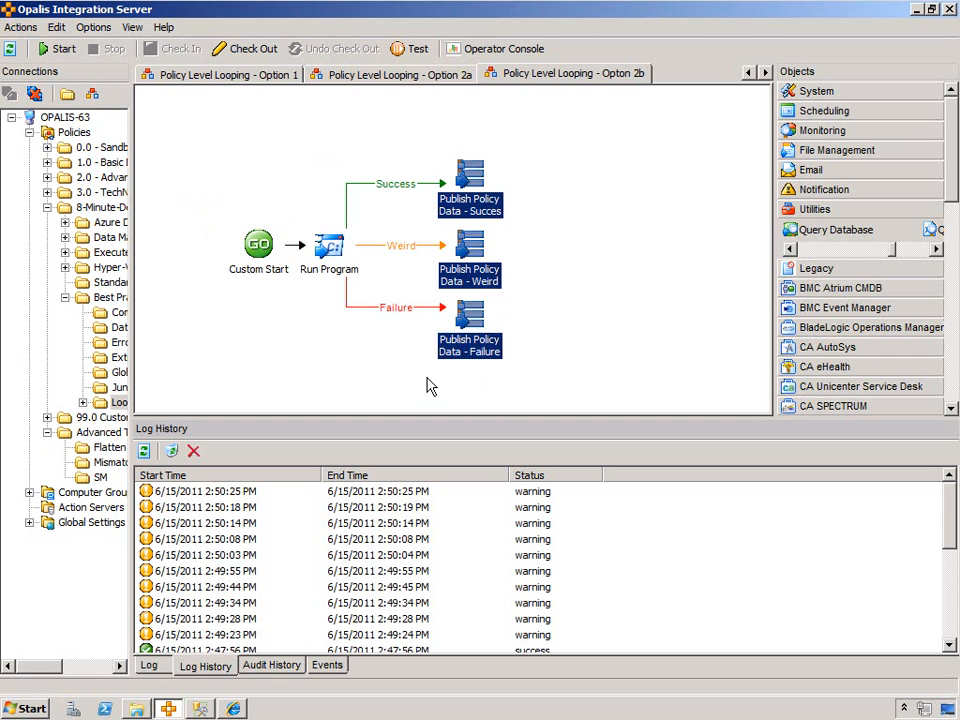
{"action": "left_click", "coordinate": [422, 386]}
{"action": "double_click", "coordinate": [465, 187]}
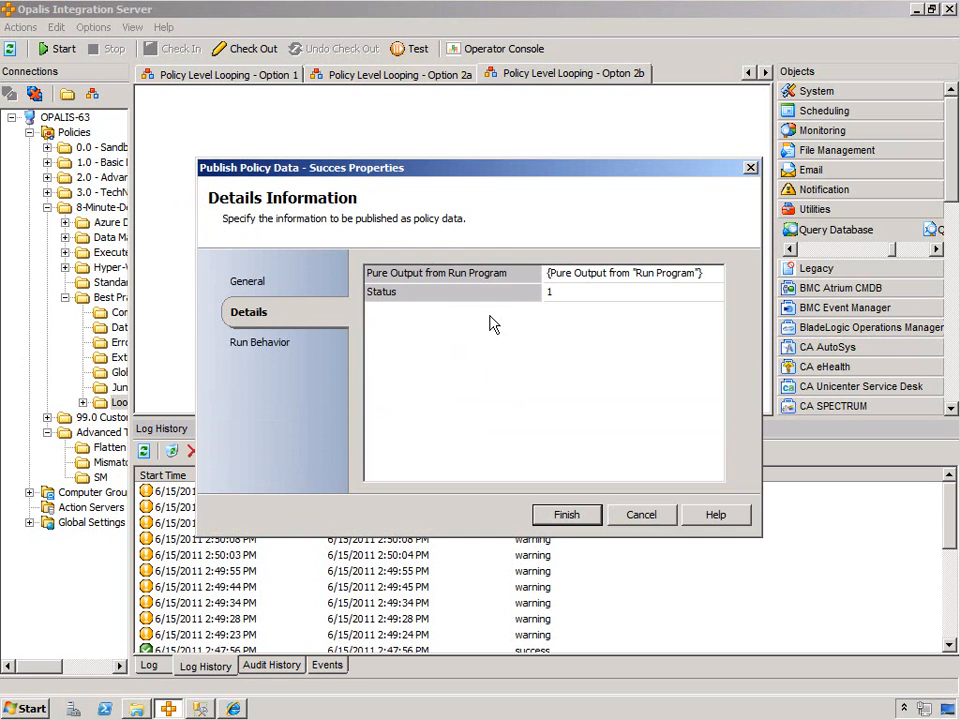
{"action": "left_click", "coordinate": [563, 295]}
{"action": "left_click", "coordinate": [641, 514]}
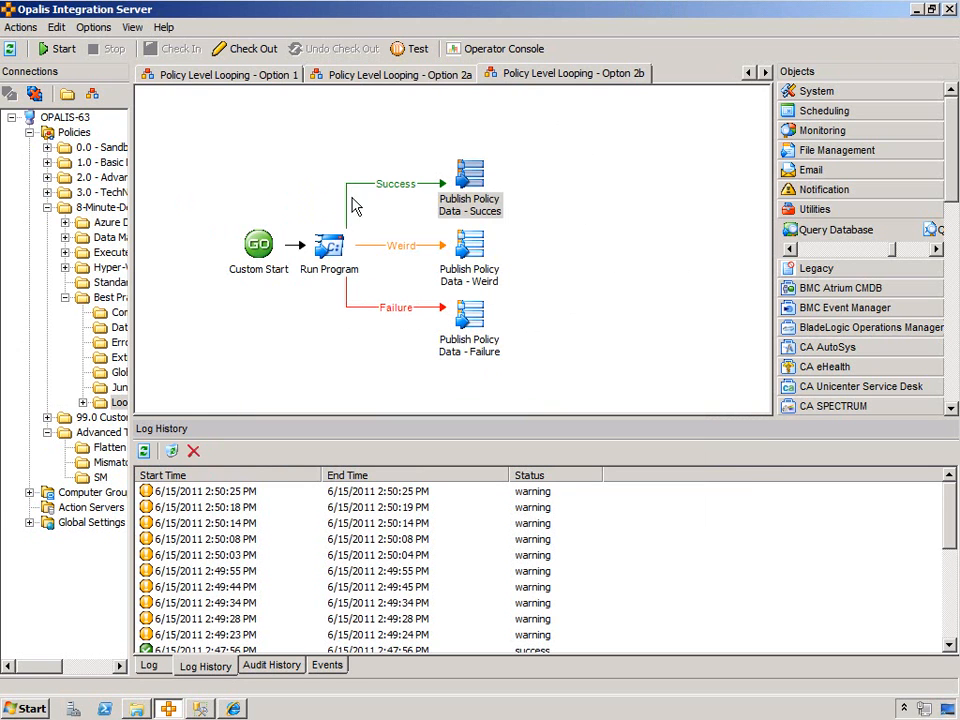
{"action": "left_click_drag", "start_coordinate": [314, 155], "coordinate": [420, 368]}
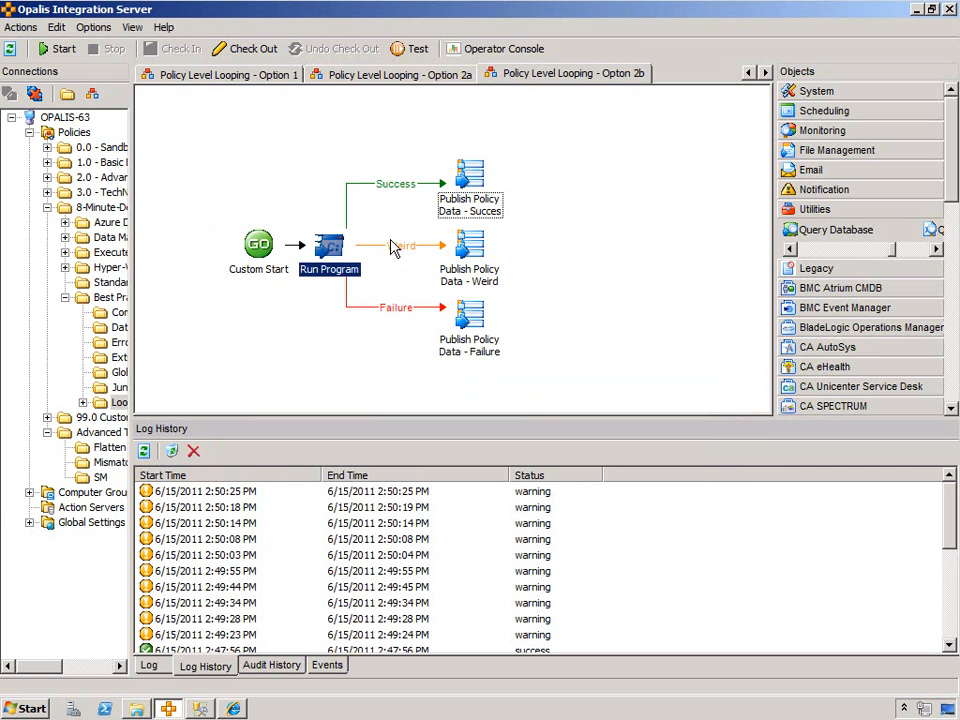
{"action": "left_click", "coordinate": [590, 247]}
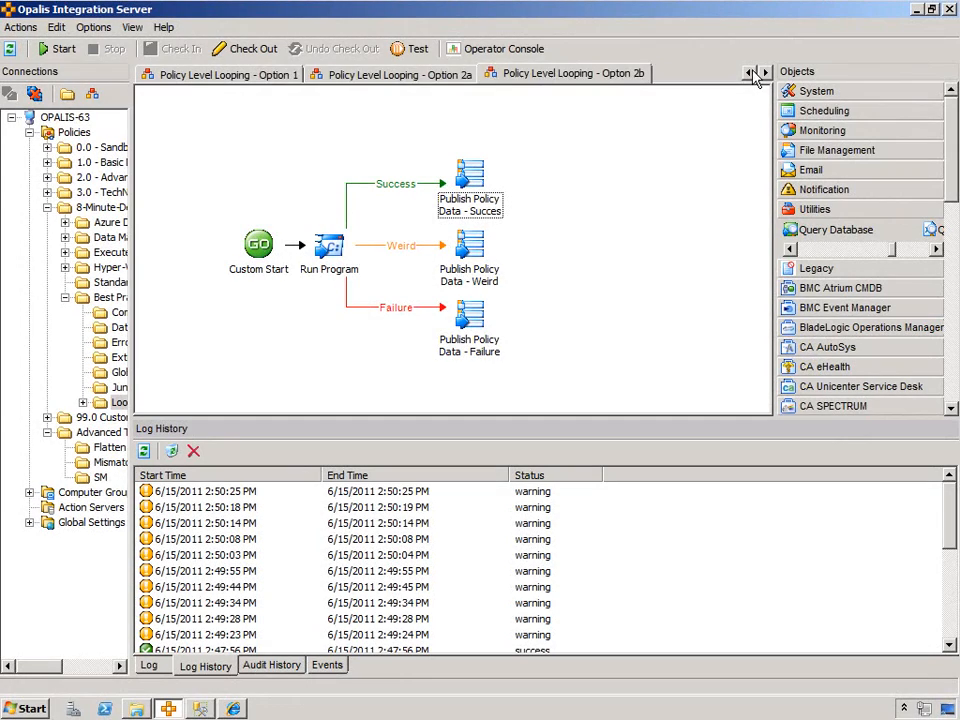
Review the looping policies in order, from Object Level Looping and its Read Line object through Option 1 and Option 2a to Opton 2b.
{"action": "left_click", "coordinate": [752, 73]}
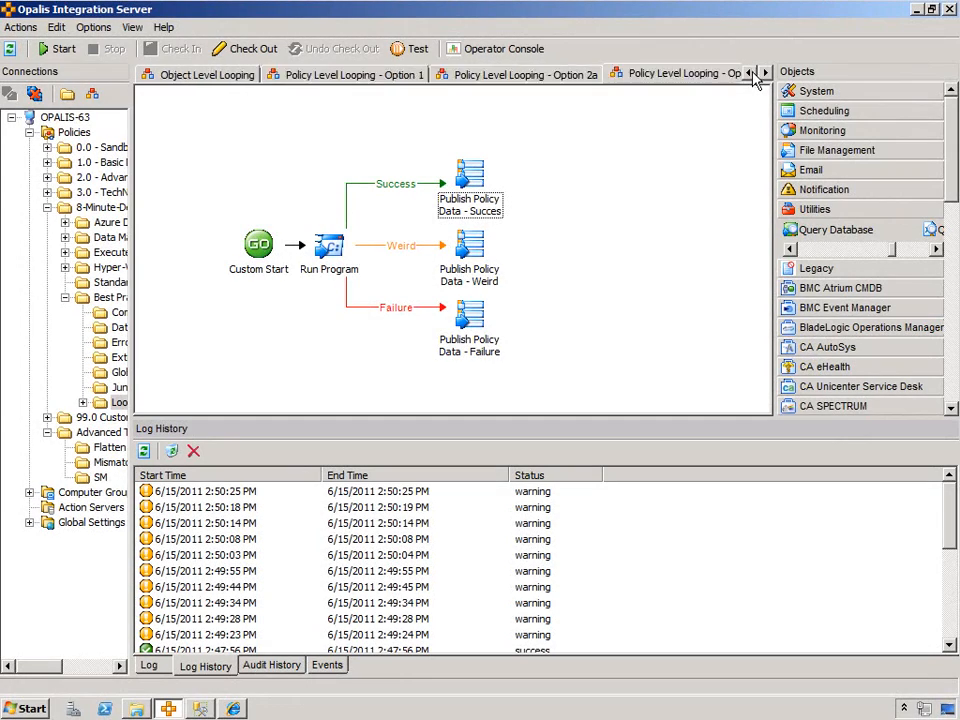
{"action": "left_click", "coordinate": [229, 72]}
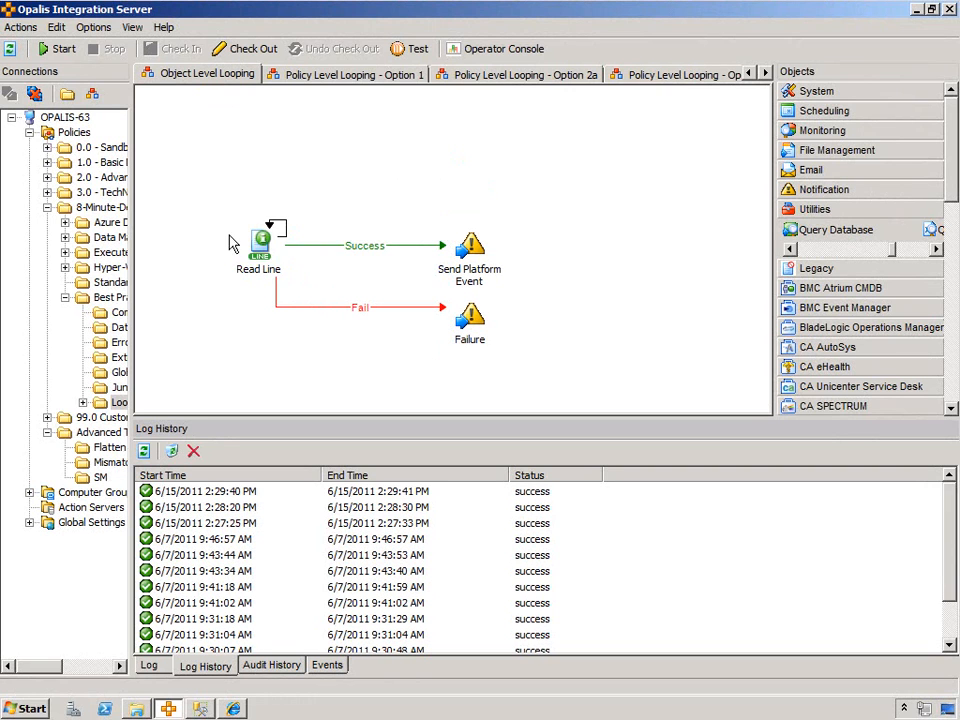
{"action": "left_click", "coordinate": [257, 250]}
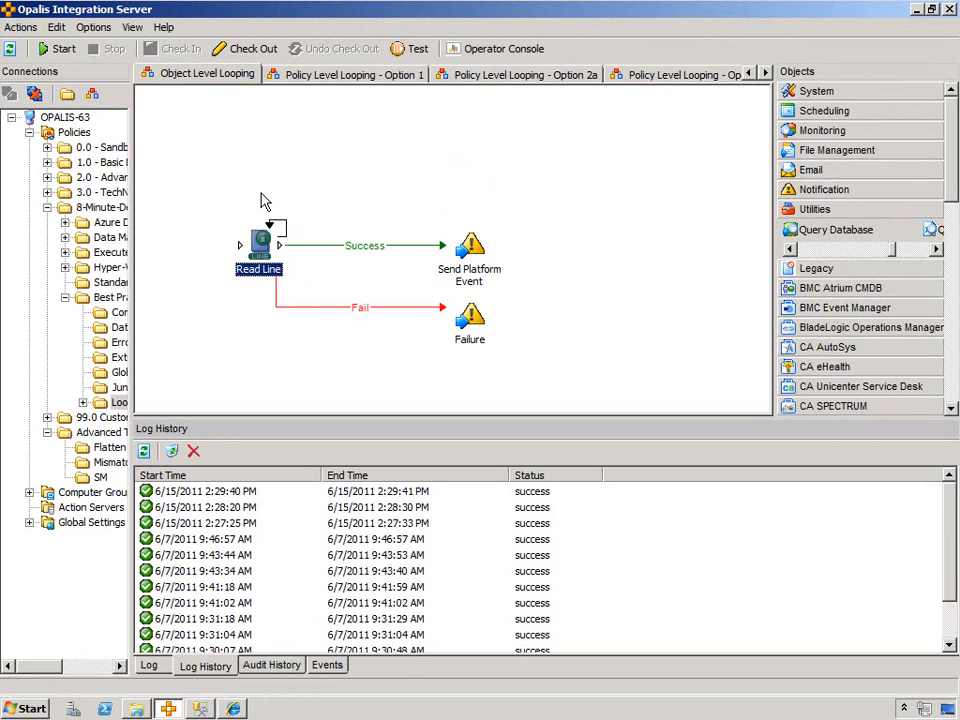
{"action": "left_click", "coordinate": [345, 74]}
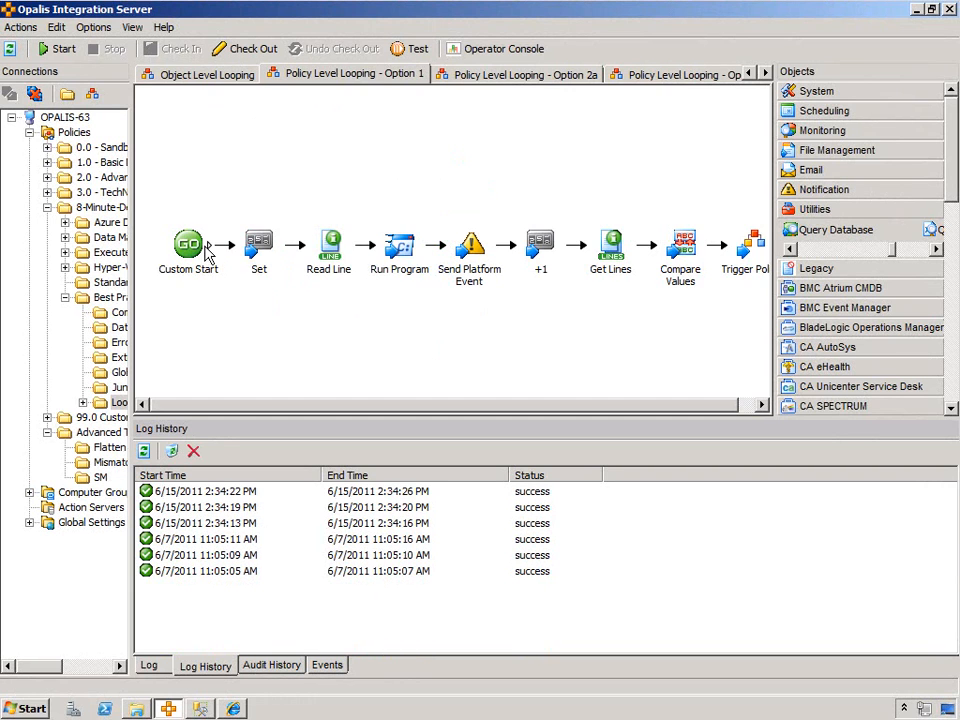
{"action": "left_click", "coordinate": [184, 277]}
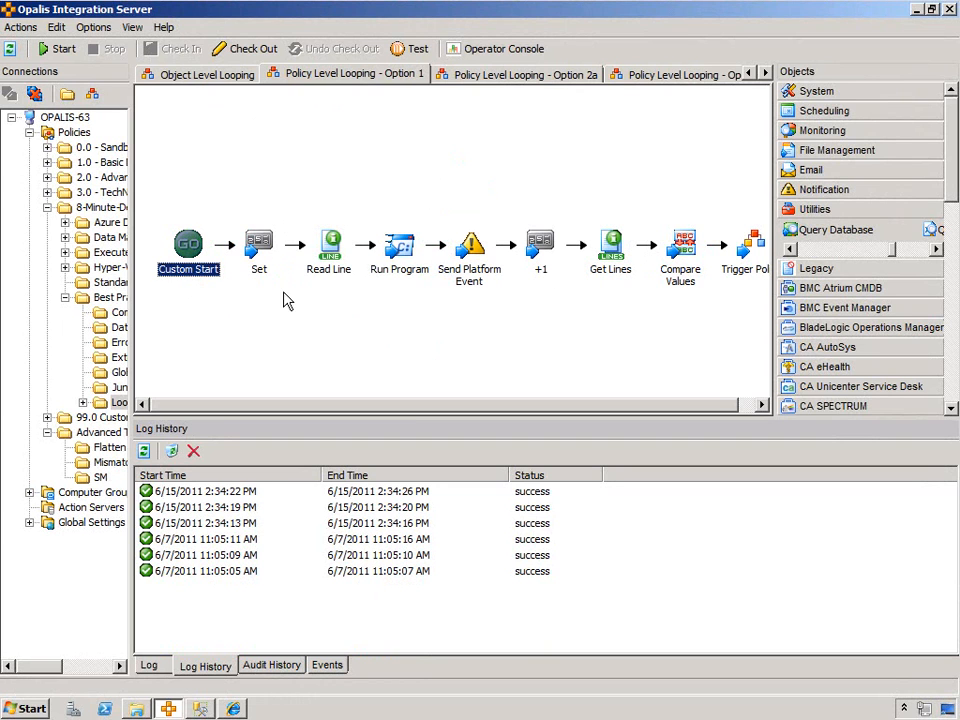
{"action": "left_click", "coordinate": [497, 76]}
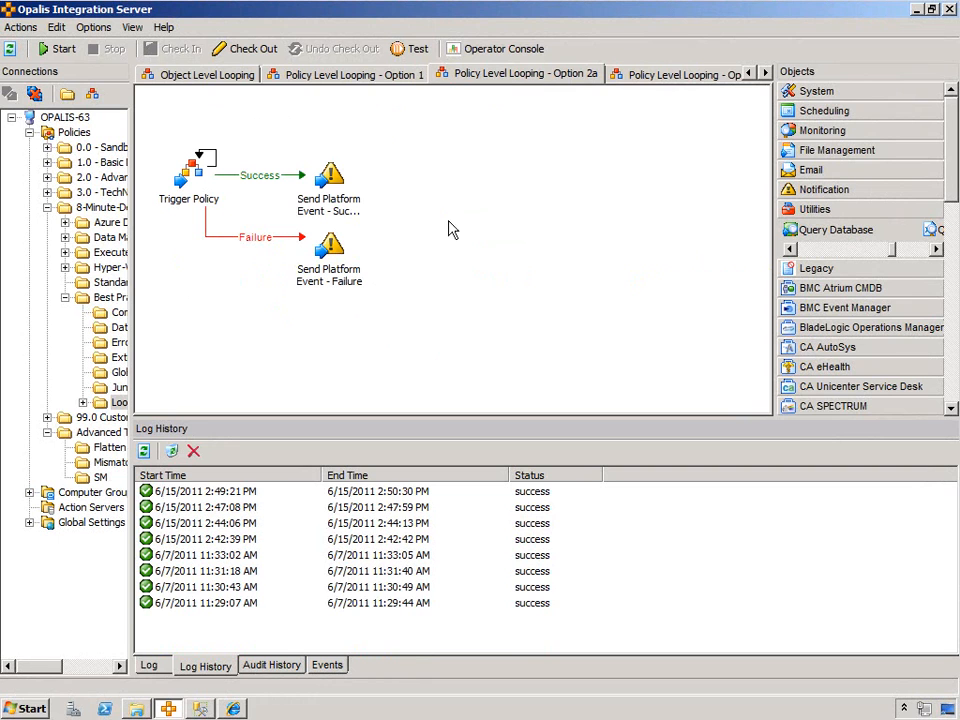
{"action": "left_click", "coordinate": [190, 182]}
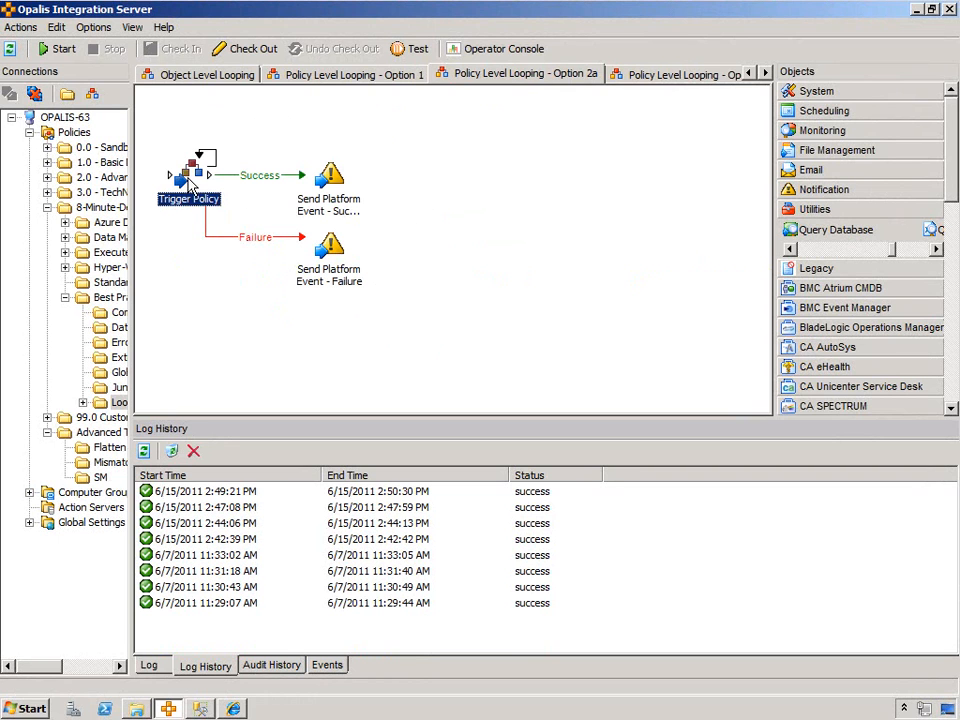
{"action": "left_click", "coordinate": [697, 77]}
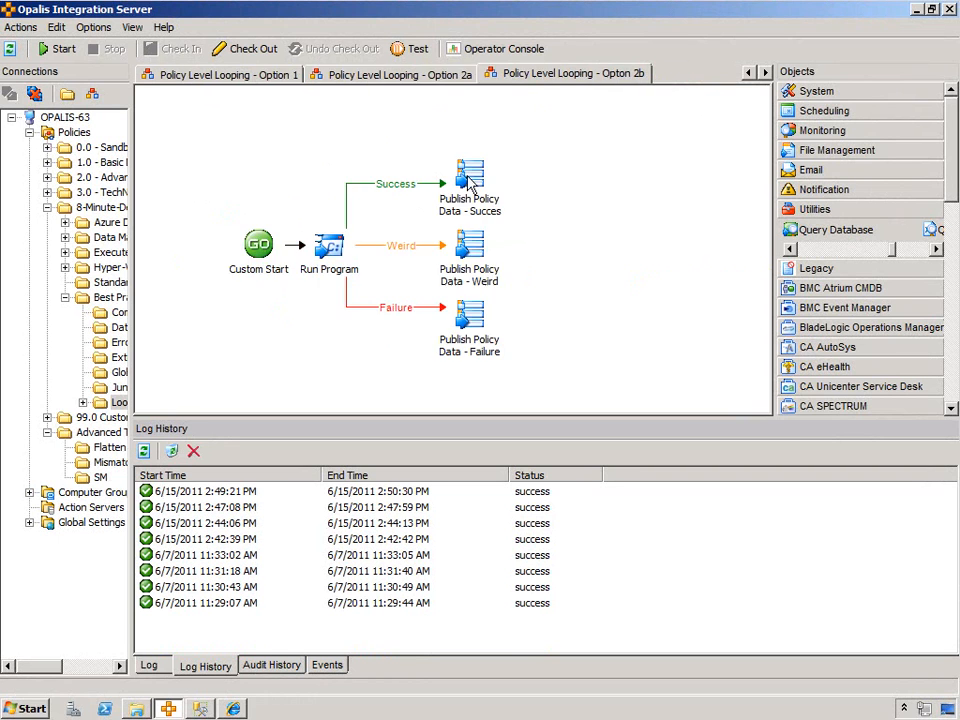
Compare the parent Option 2a with its child Opton 2b, and revisit Object Level Looping, Option 1 and Option 2a as a recap.
{"action": "left_click", "coordinate": [431, 79]}
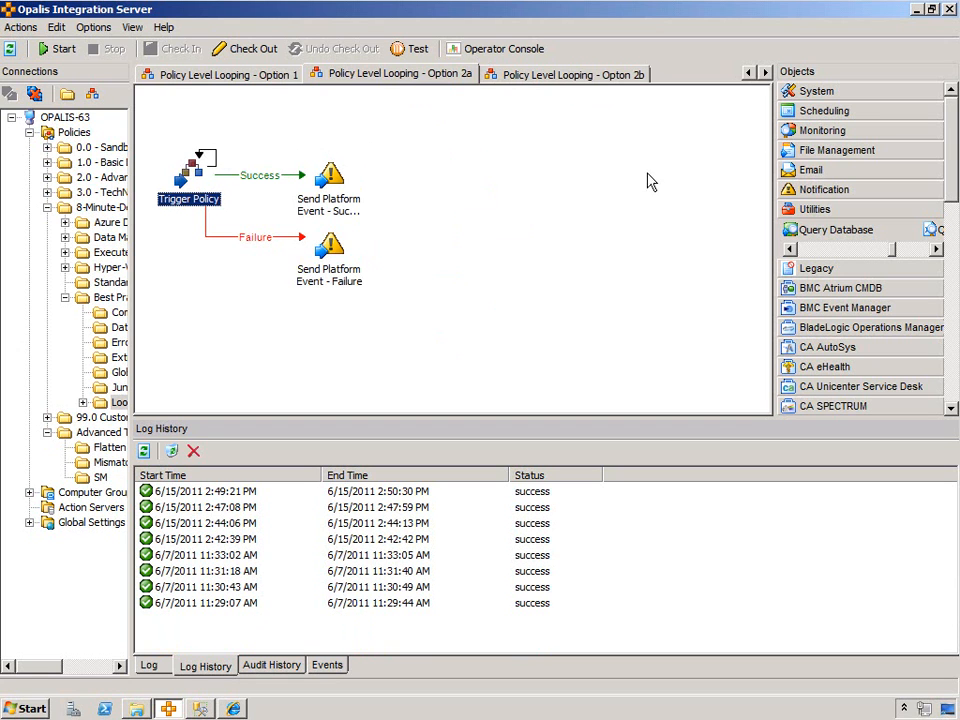
{"action": "left_click", "coordinate": [612, 76]}
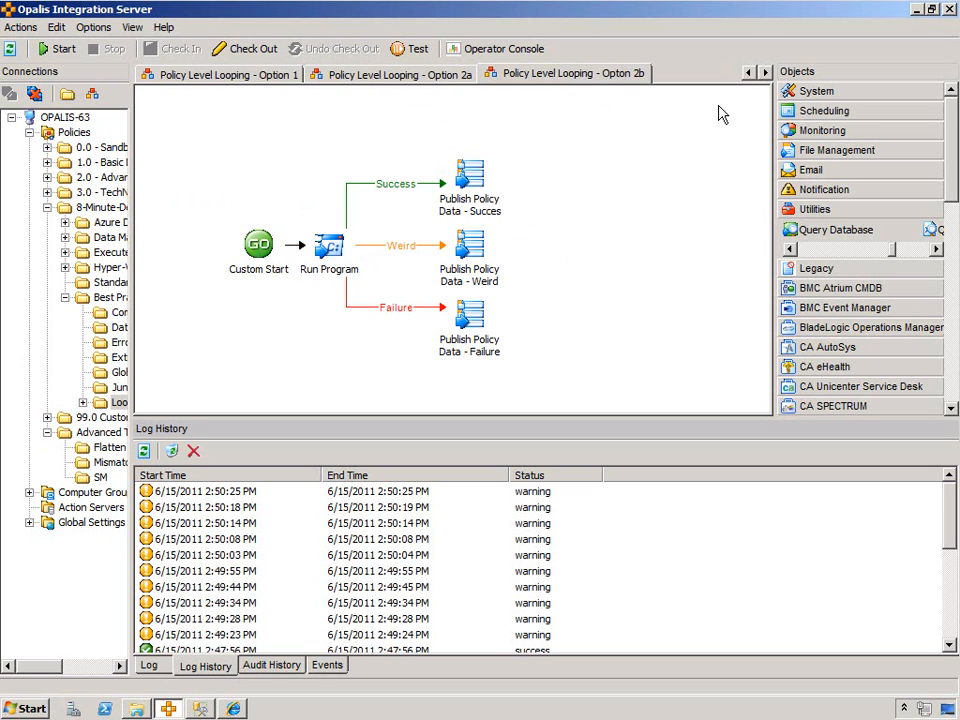
{"action": "left_click", "coordinate": [748, 73]}
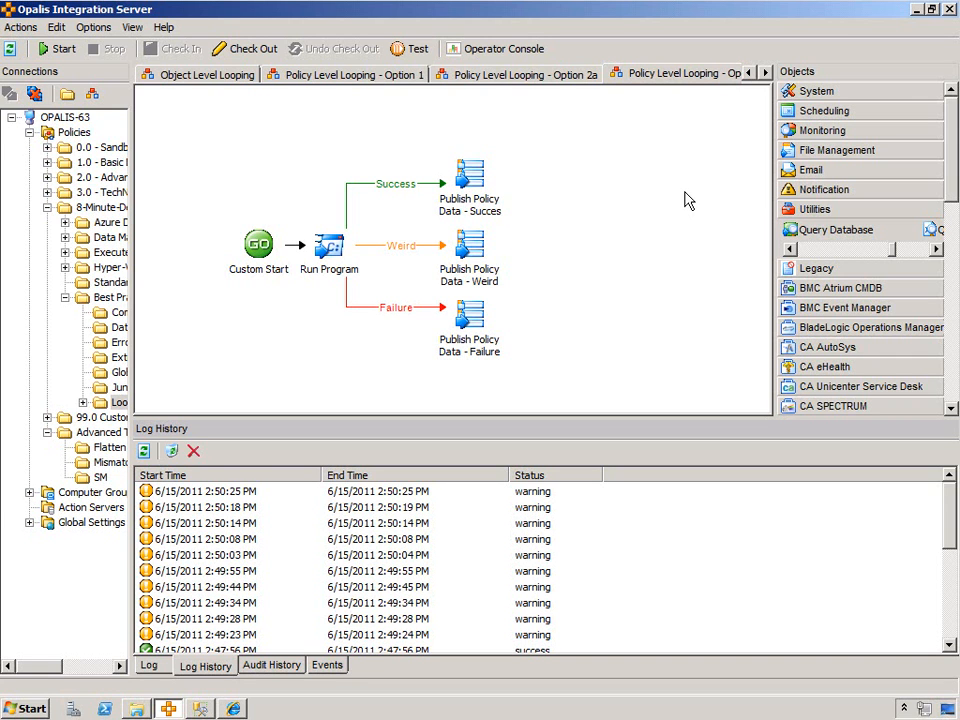
{"action": "left_click", "coordinate": [221, 78]}
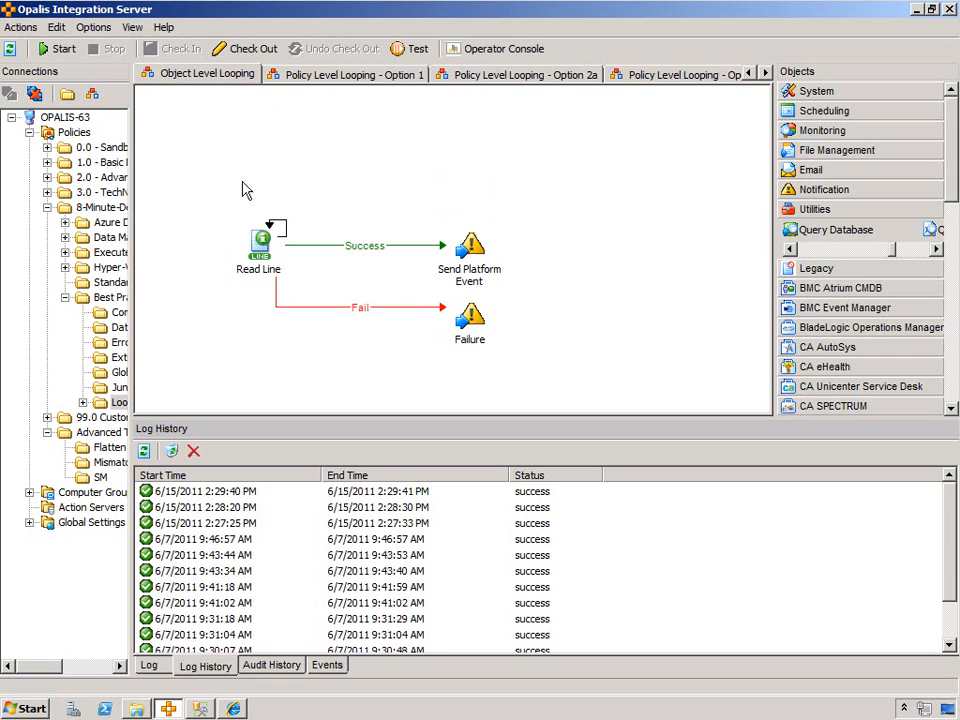
{"action": "left_click", "coordinate": [365, 75]}
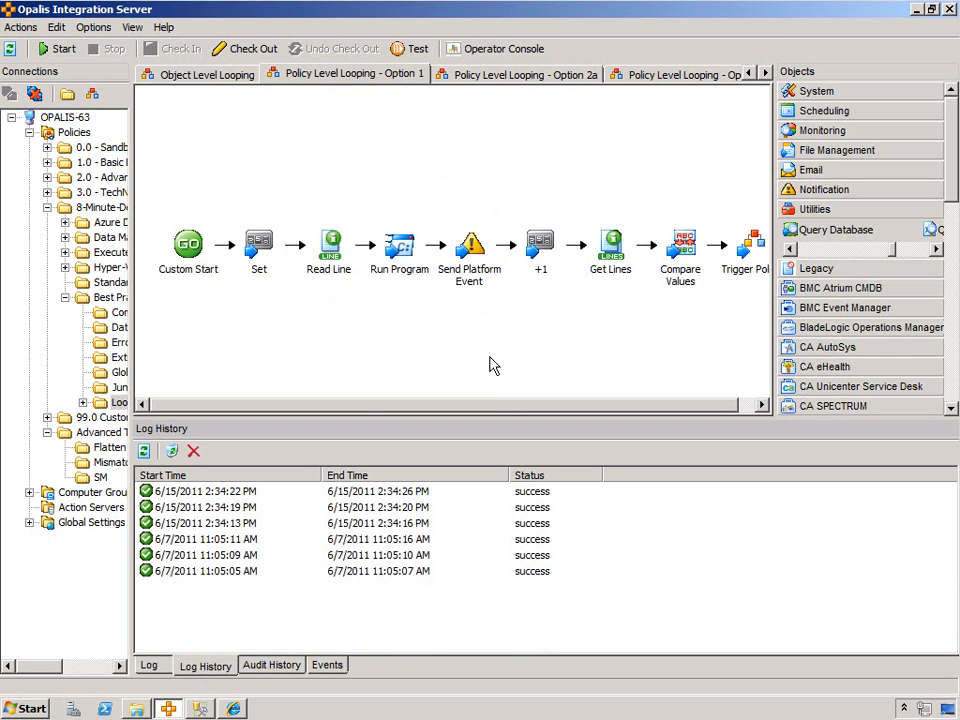
{"action": "left_click", "coordinate": [510, 75]}
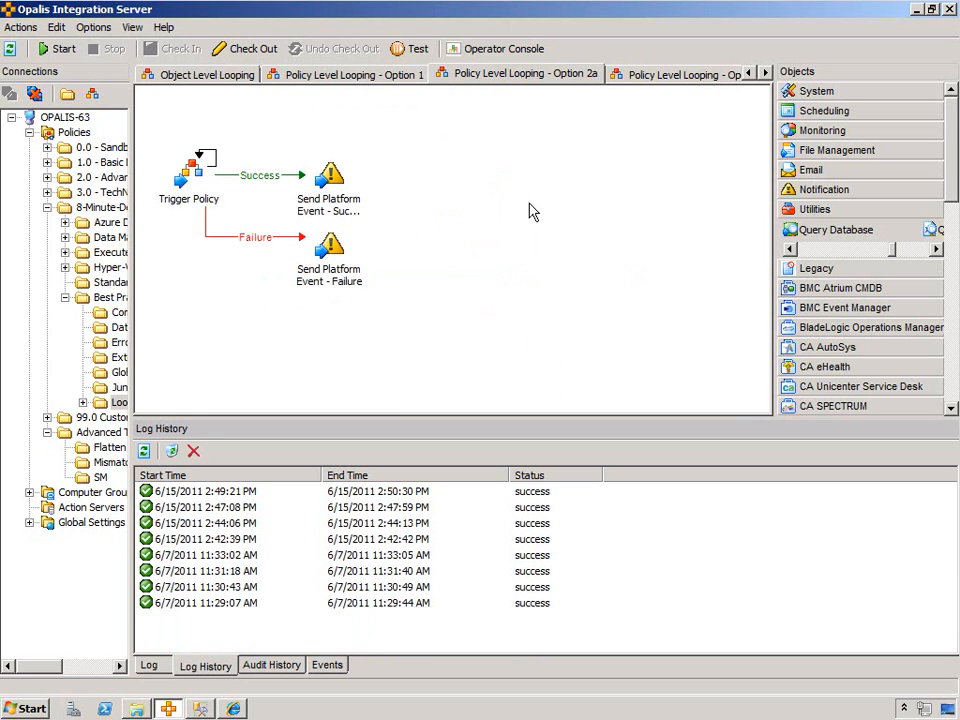